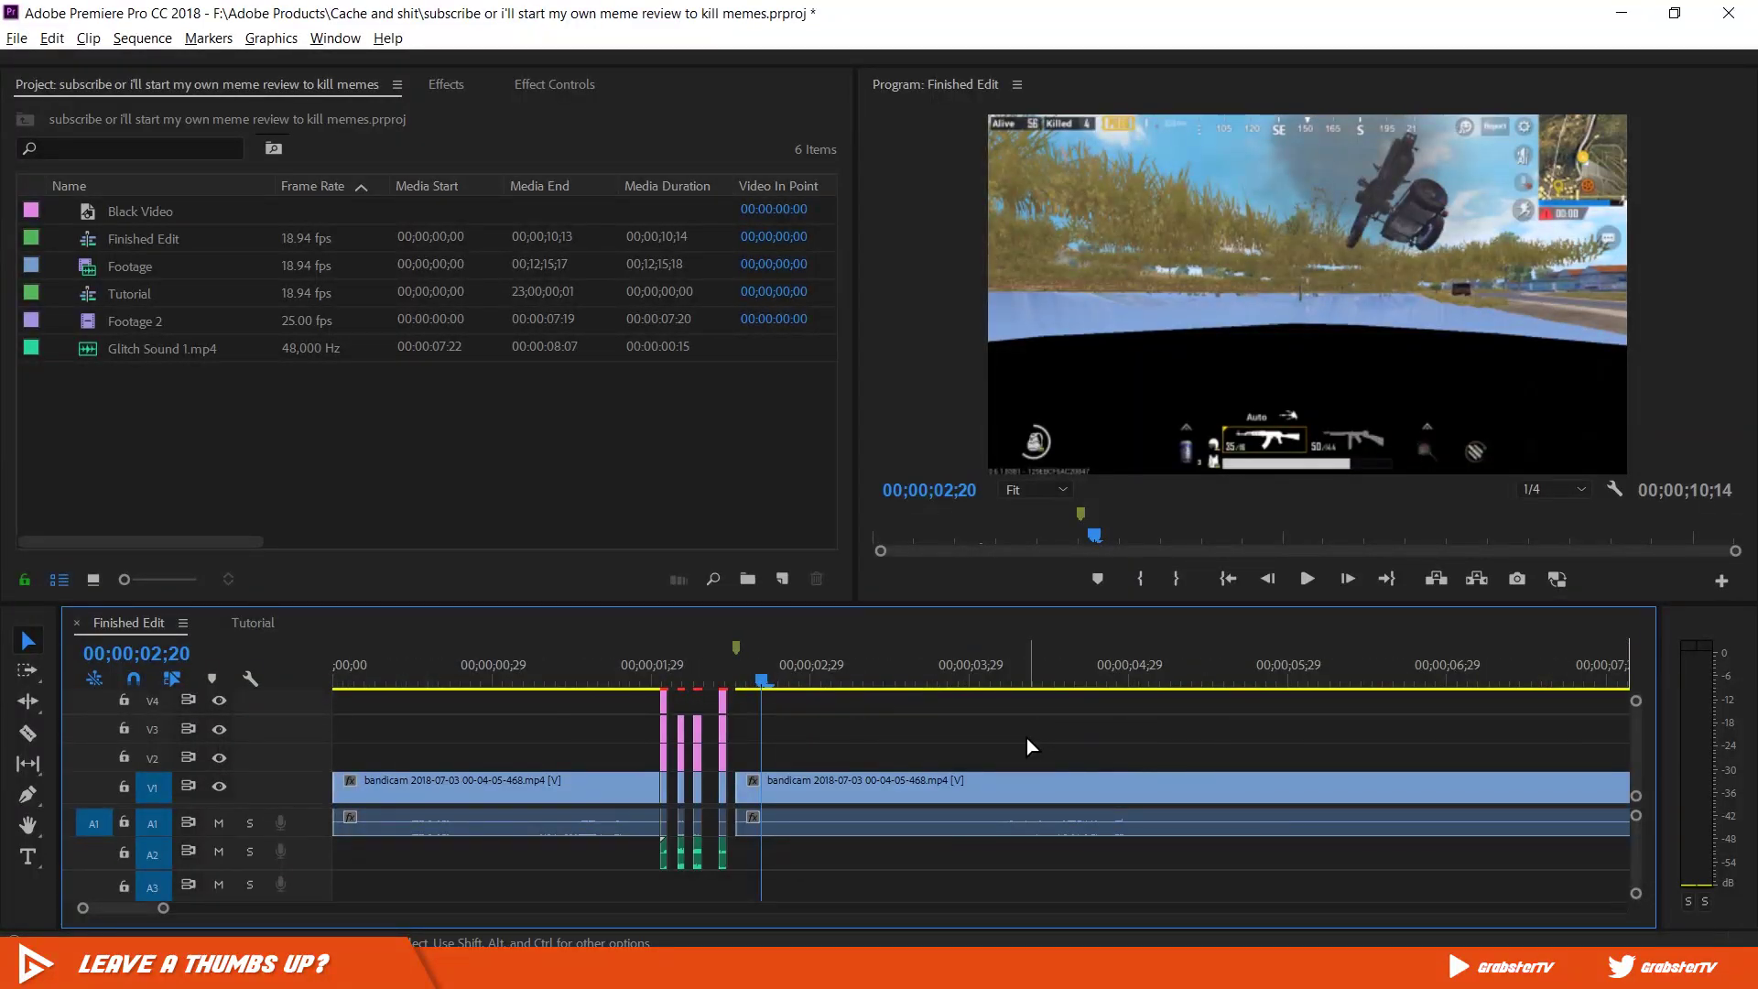
Step: Switch to the Tutorial sequence and place the Footage clip at its start on V1
{"action": "left_click", "coordinate": [240, 626]}
{"action": "left_click", "coordinate": [348, 678]}
{"action": "left_click", "coordinate": [328, 682]}
{"action": "left_click", "coordinate": [128, 267]}
{"action": "left_click_drag", "start_coordinate": [128, 268], "coordinate": [348, 813]}
Step: Cut off and delete the opening part of the Footage clip, and move the remainder to the sequence start
{"action": "left_click_drag", "start_coordinate": [357, 682], "coordinate": [531, 689]}
{"action": "key", "text": "minus"}
{"action": "key", "text": "minus"}
{"action": "key", "text": "minus"}
{"action": "key", "text": "minus"}
{"action": "key", "text": "minus"}
{"action": "left_click", "coordinate": [919, 686]}
{"action": "left_click_drag", "start_coordinate": [923, 689], "coordinate": [982, 703]}
{"action": "key", "text": "c"}
{"action": "left_click", "coordinate": [981, 808]}
{"action": "key", "text": "v"}
{"action": "left_click", "coordinate": [957, 806]}
{"action": "key", "text": "Delete"}
{"action": "left_click_drag", "start_coordinate": [998, 811], "coordinate": [328, 837]}
{"action": "key", "text": "Home"}
Step: Trim the beginning of the Footage clip further and realign the clip with the start of the sequence
{"action": "left_click_drag", "start_coordinate": [1621, 907], "coordinate": [475, 916]}
{"action": "left_click_drag", "start_coordinate": [352, 682], "coordinate": [548, 713]}
{"action": "left_click_drag", "start_coordinate": [403, 812], "coordinate": [893, 816]}
{"action": "left_click_drag", "start_coordinate": [841, 813], "coordinate": [332, 813]}
{"action": "left_click_drag", "start_coordinate": [463, 681], "coordinate": [635, 683]}
{"action": "key", "text": "q"}
{"action": "key", "text": "space"}
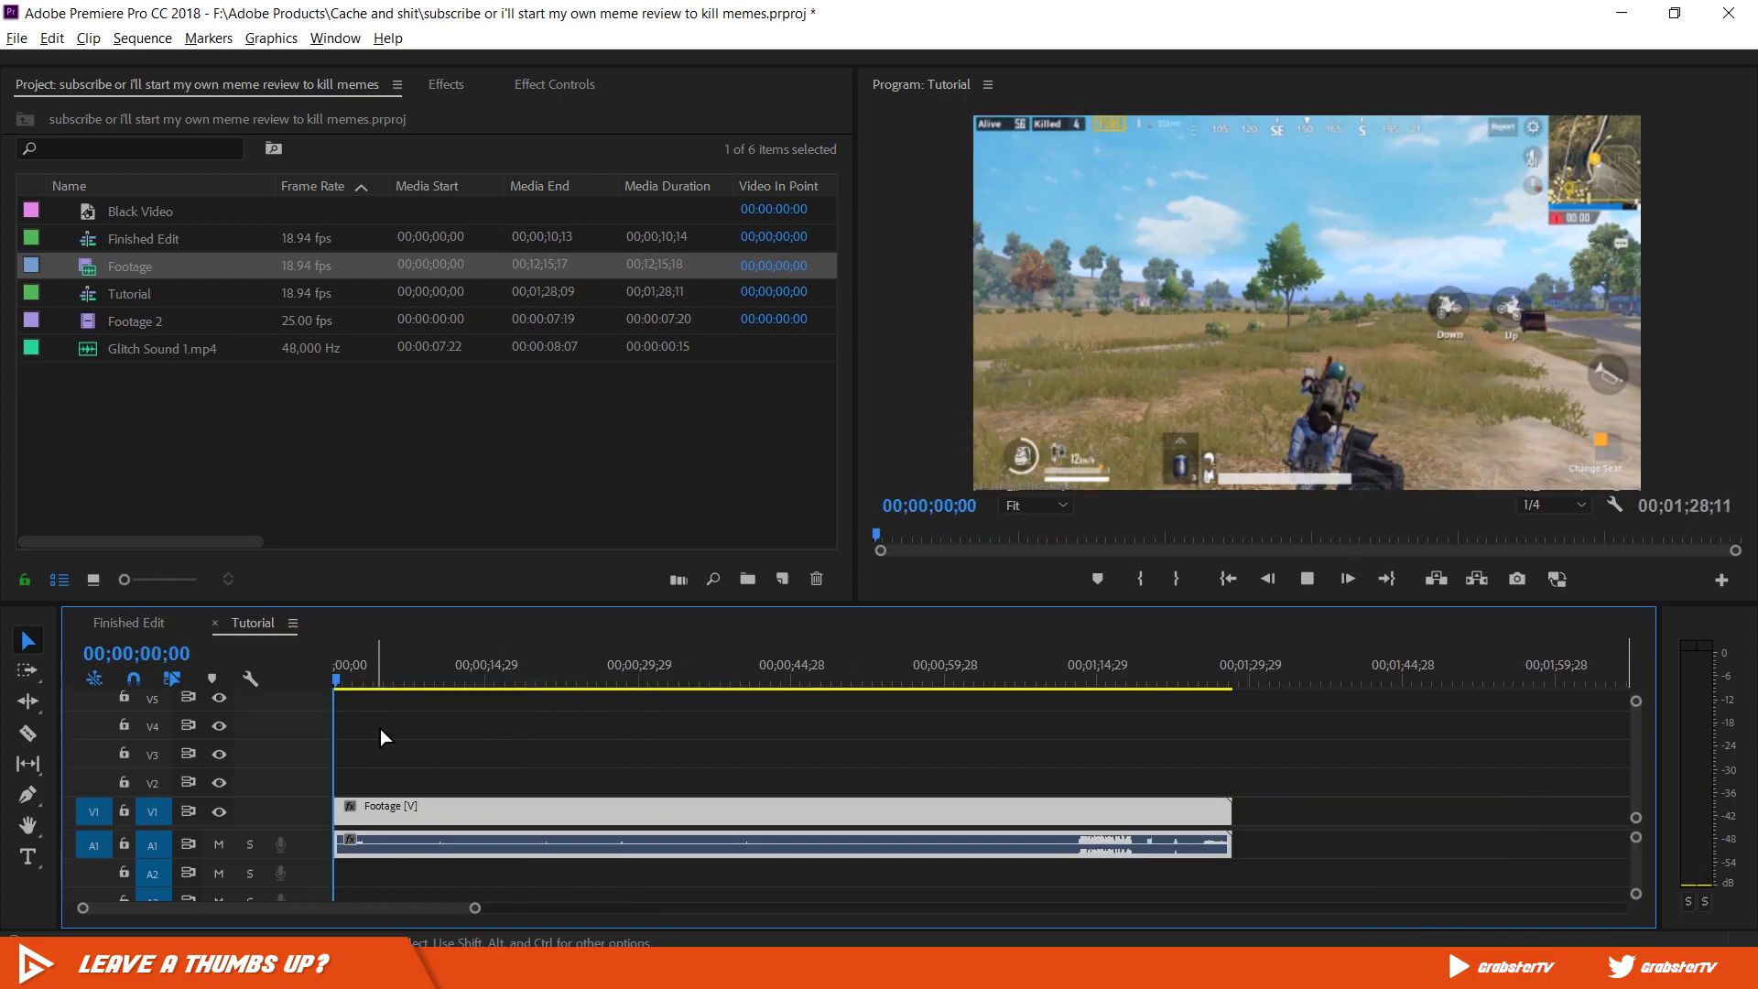
{"action": "left_click_drag", "start_coordinate": [420, 810], "coordinate": [476, 811]}
{"action": "left_click_drag", "start_coordinate": [389, 813], "coordinate": [302, 813]}
{"action": "key", "text": "Home"}
{"action": "left_click", "coordinate": [431, 747]}
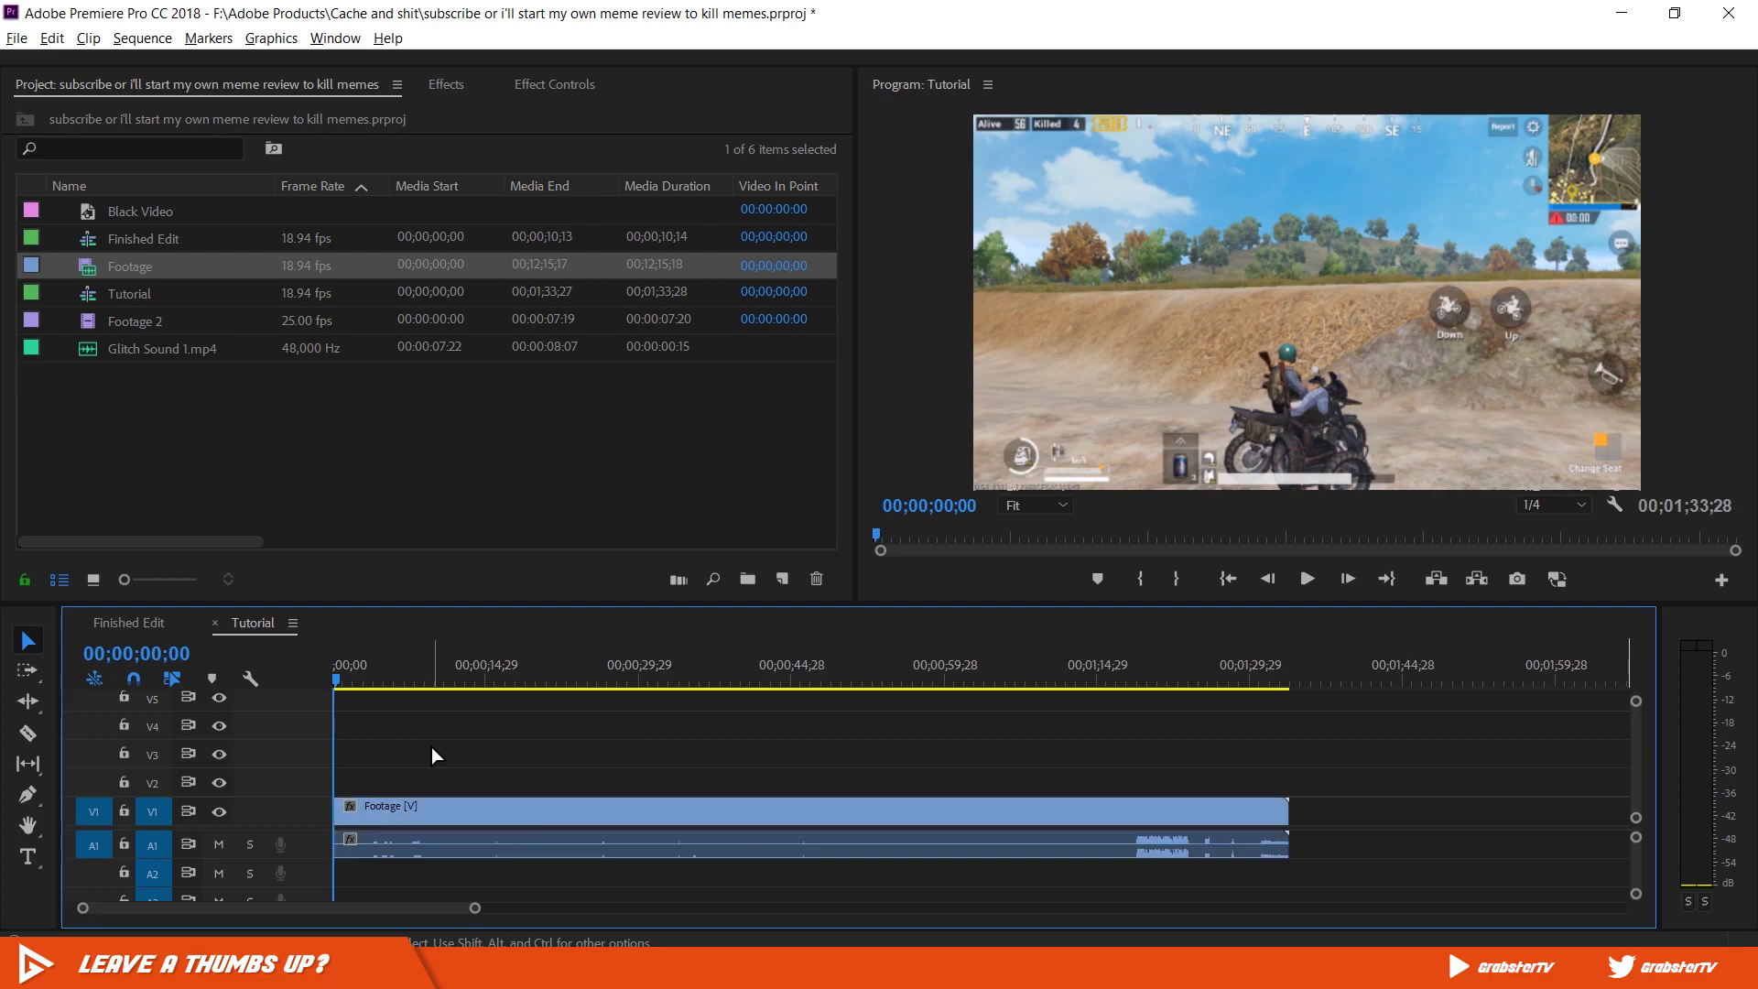
Step: Find the transition point in the Footage clip and split the clip at 00;00;06;00
{"action": "key", "text": "space"}
{"action": "key", "text": "space"}
{"action": "left_click_drag", "start_coordinate": [475, 907], "coordinate": [305, 907]}
{"action": "left_click_drag", "start_coordinate": [526, 679], "coordinate": [772, 707]}
{"action": "key", "text": "space"}
{"action": "key", "text": "space"}
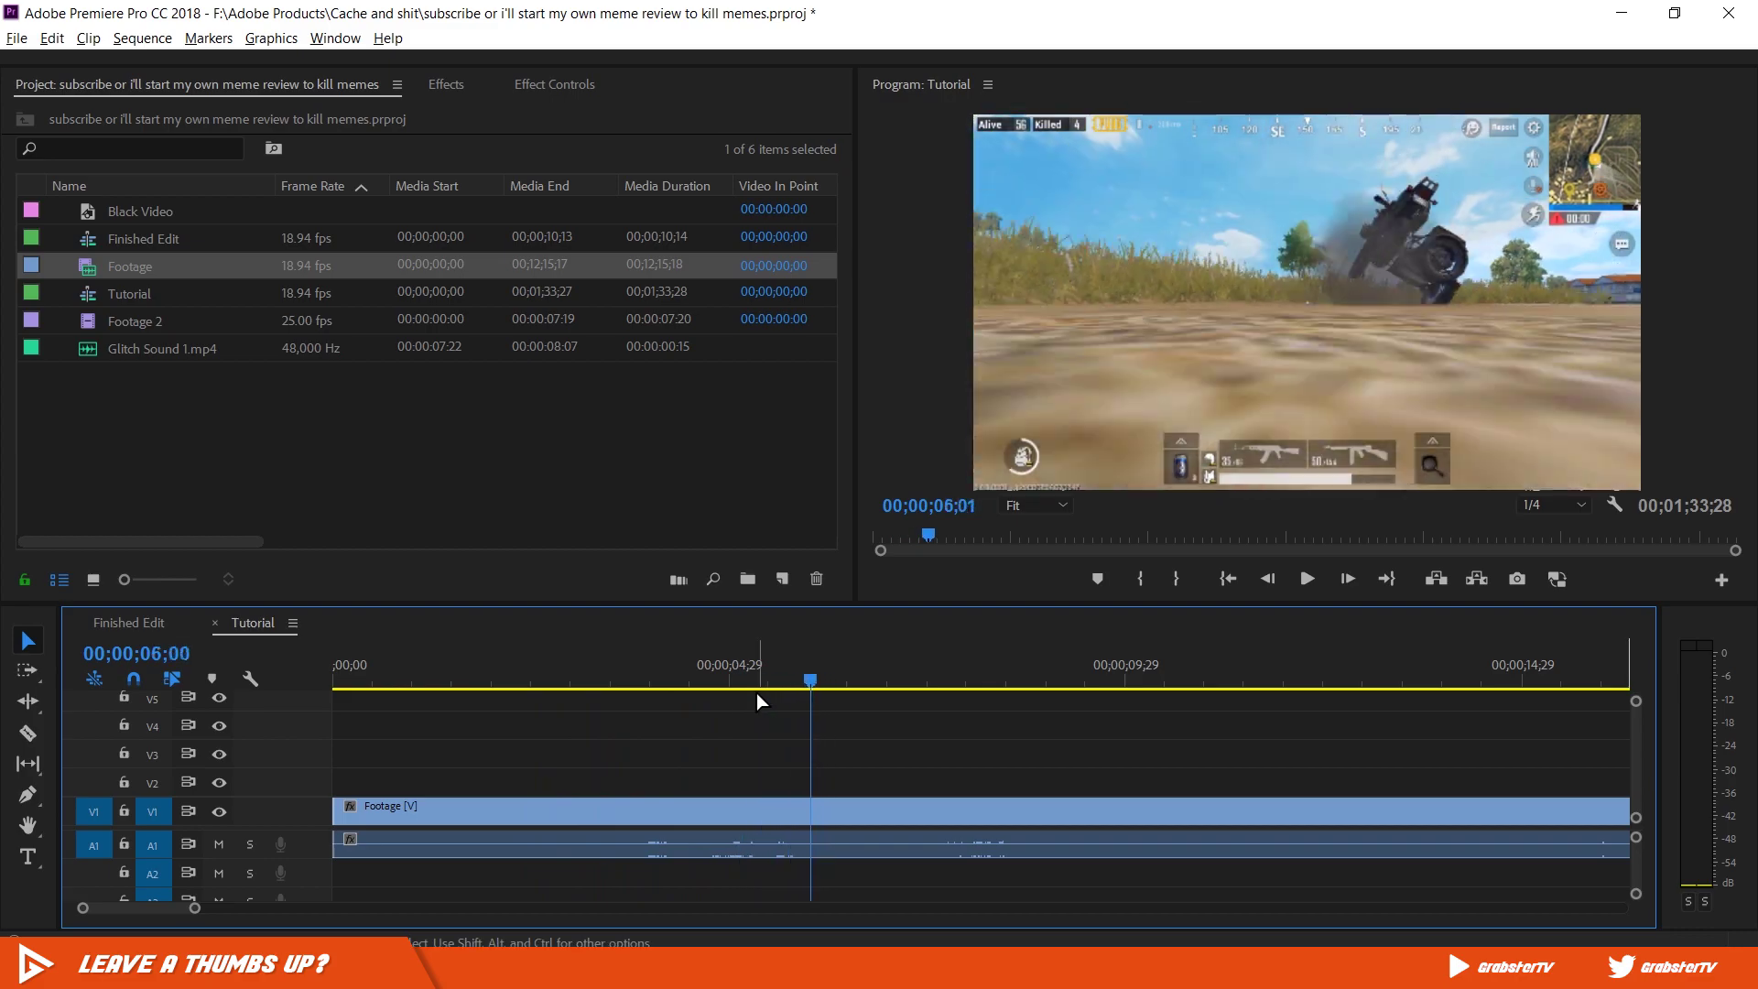
{"action": "left_click", "coordinate": [30, 731]}
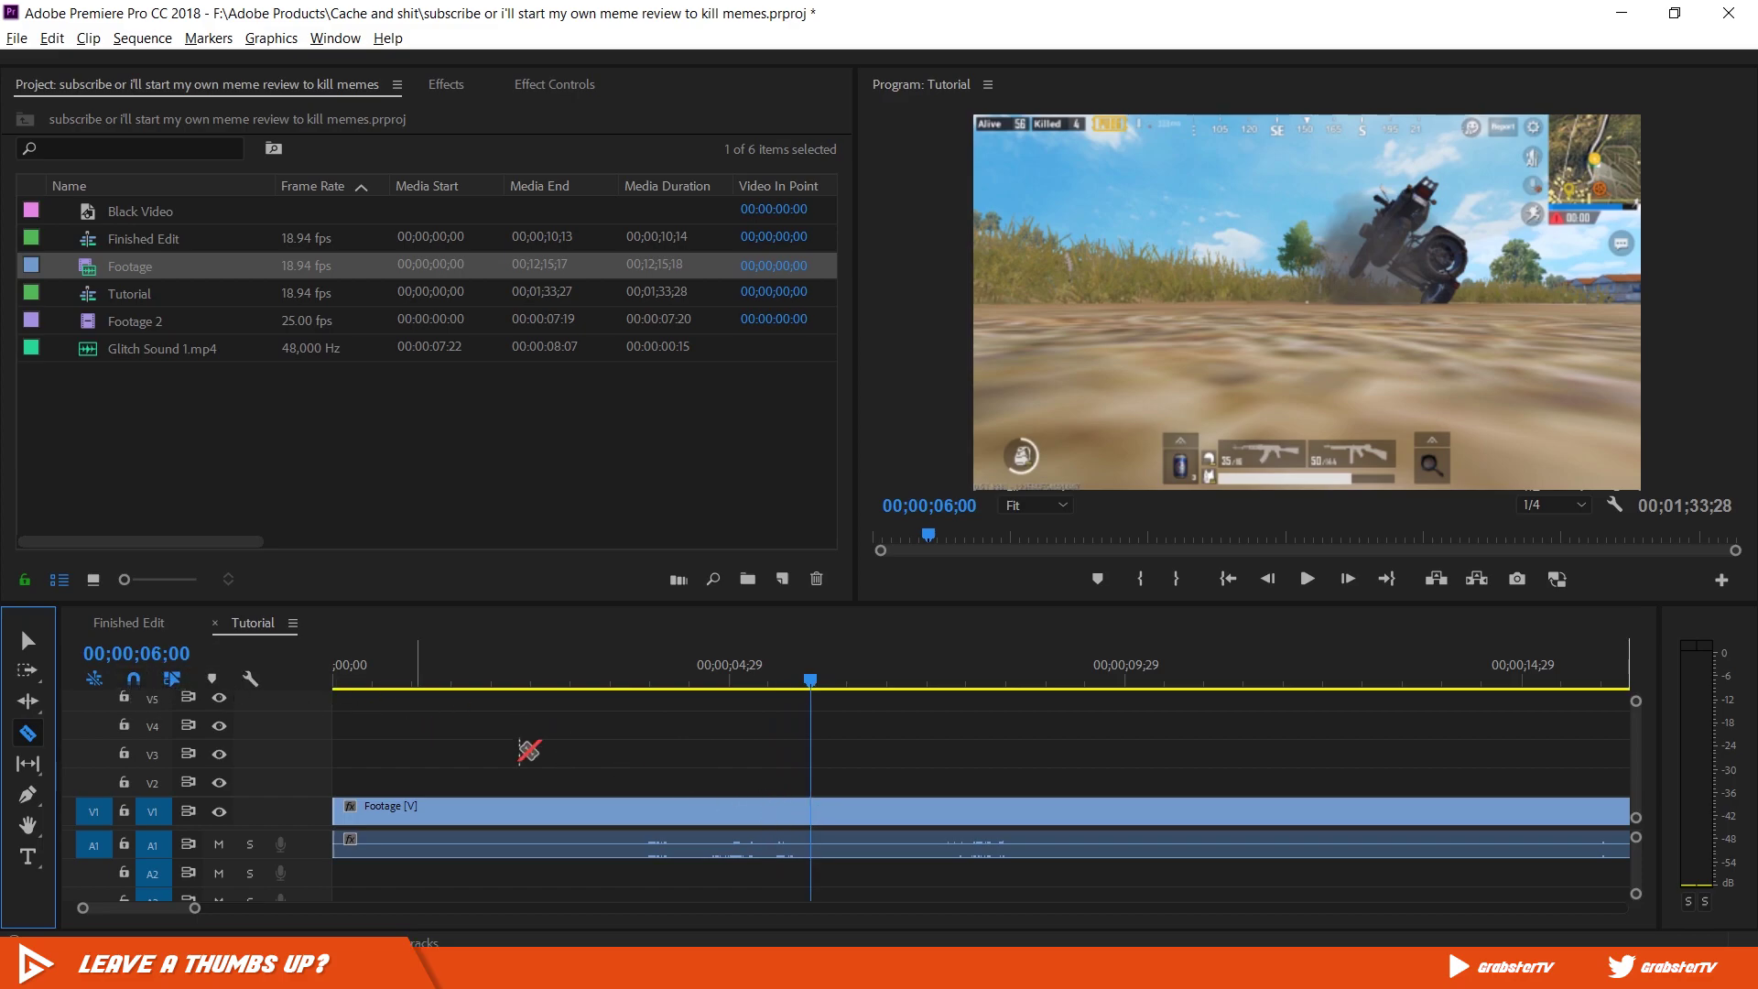
{"action": "left_click", "coordinate": [811, 814]}
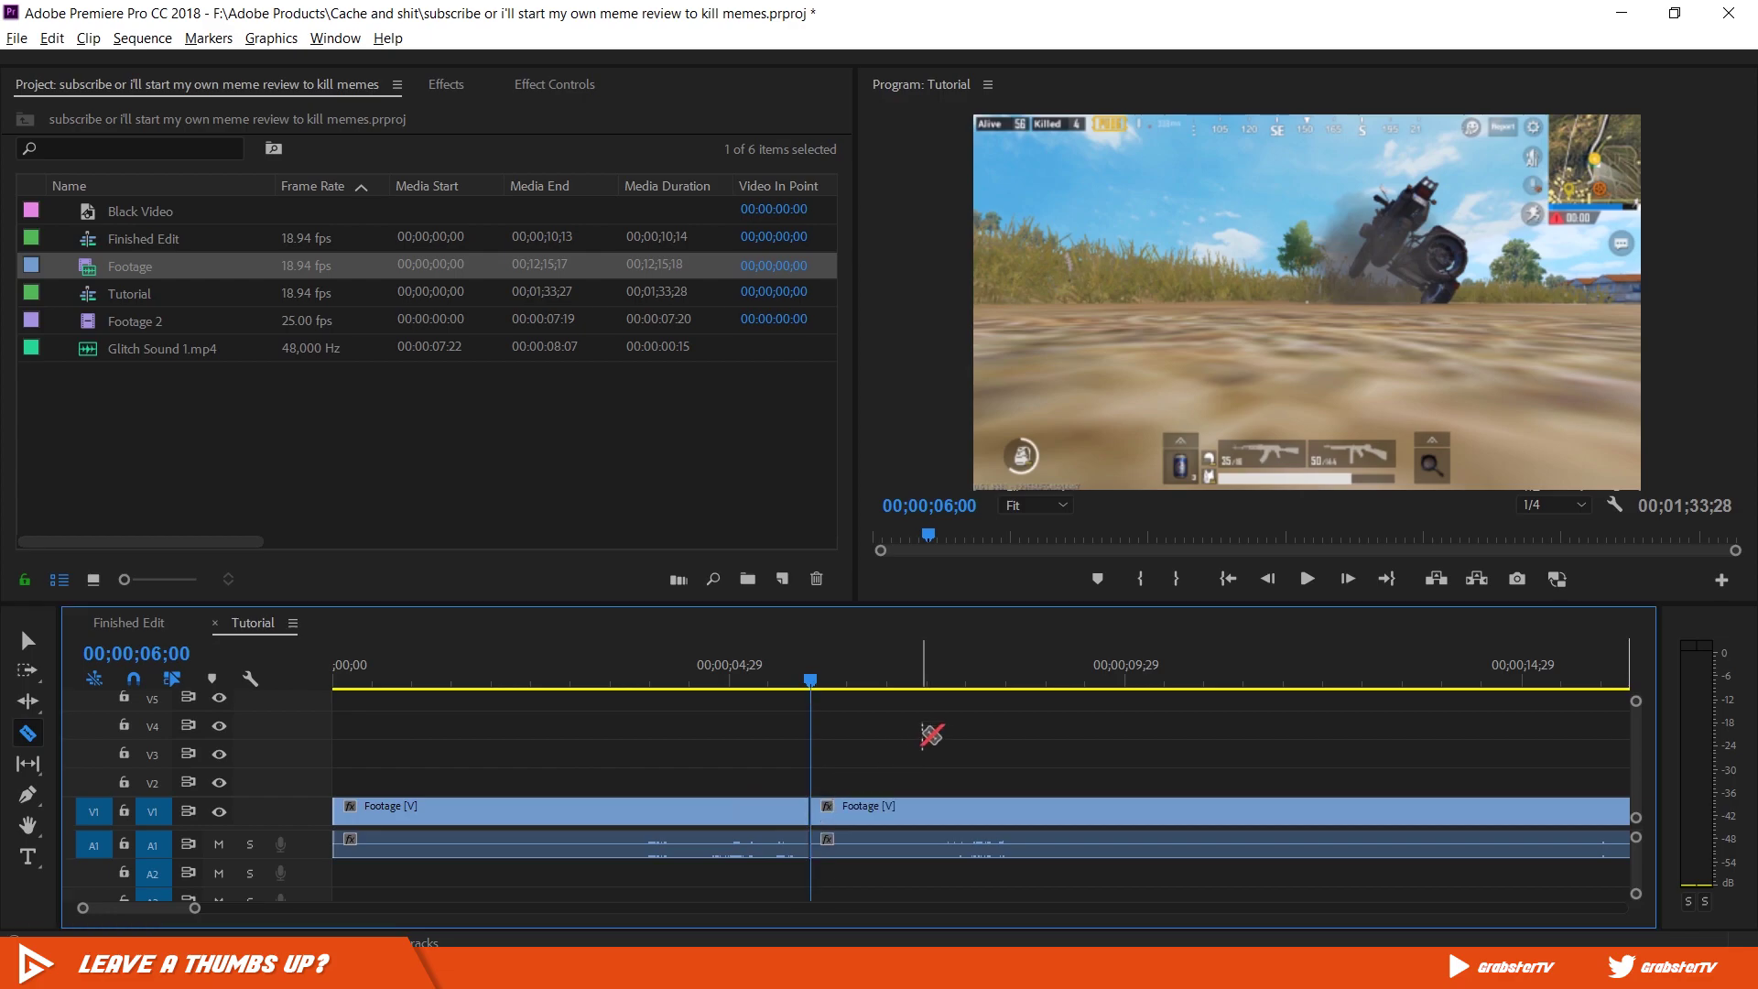
{"action": "key", "text": "v"}
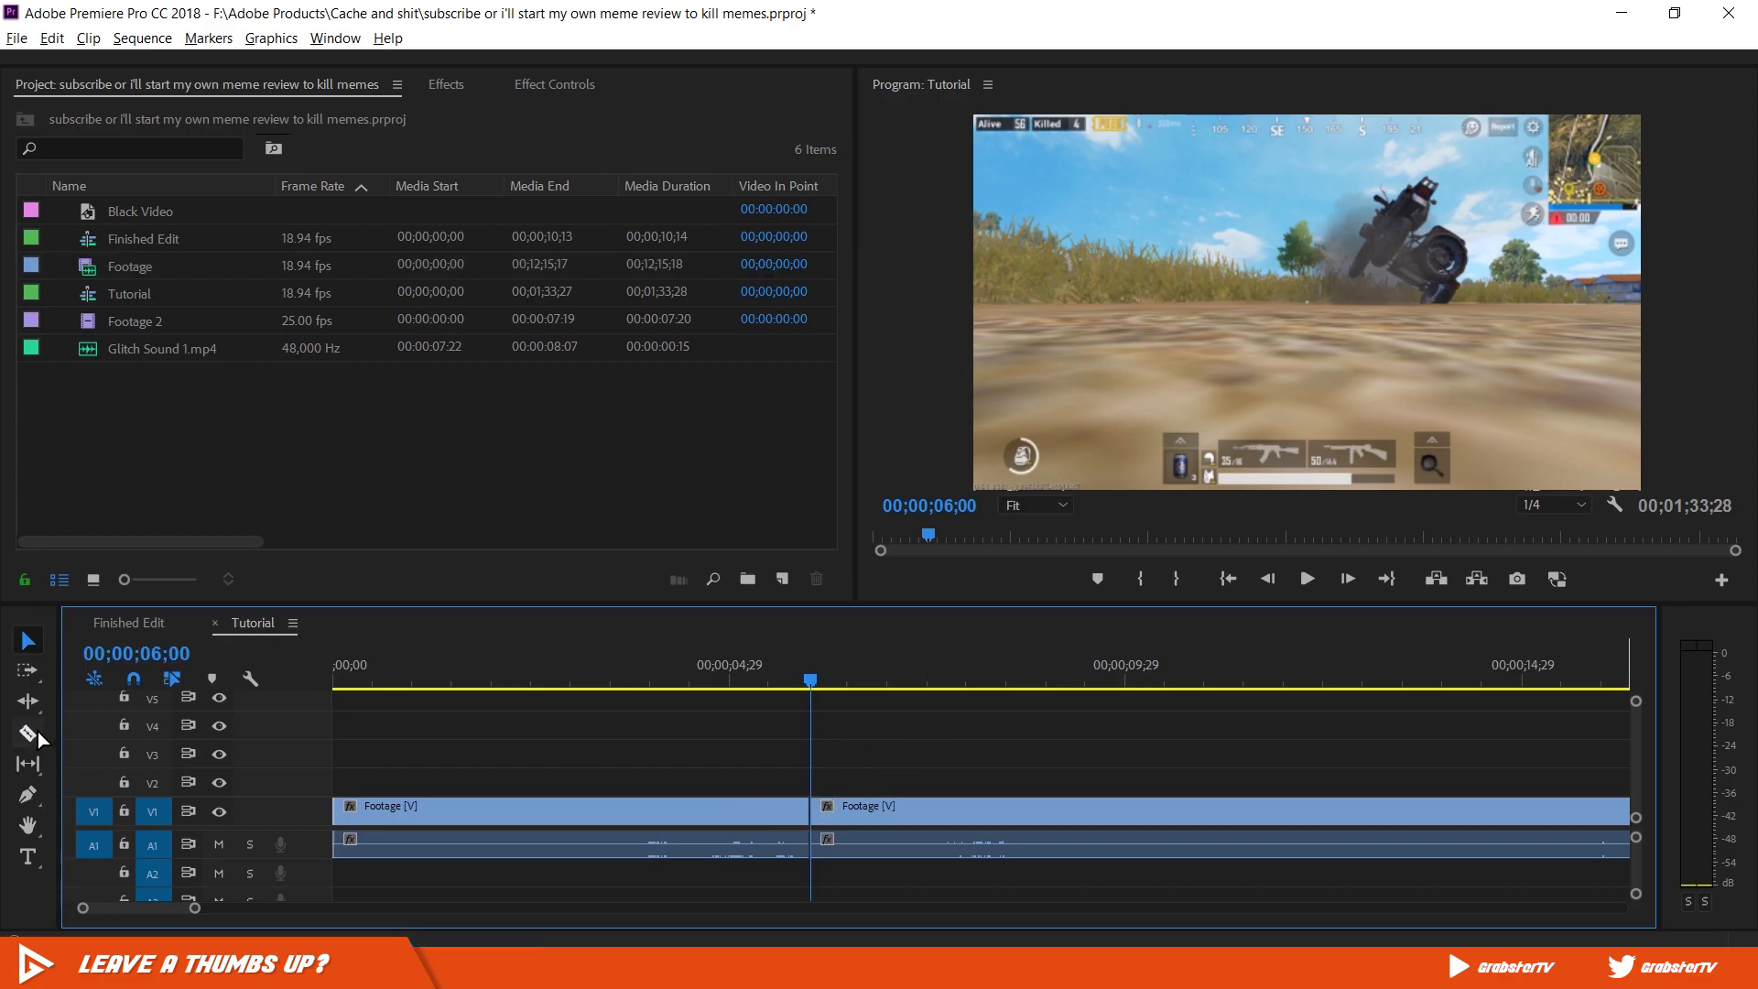
Step: Split the Footage clip at three points before the existing cut, from 00;00;05;28 back to 00;00;05;24
{"action": "left_click", "coordinate": [34, 732]}
{"action": "left_click_drag", "start_coordinate": [194, 907], "coordinate": [165, 907]}
{"action": "key", "text": "Left"}
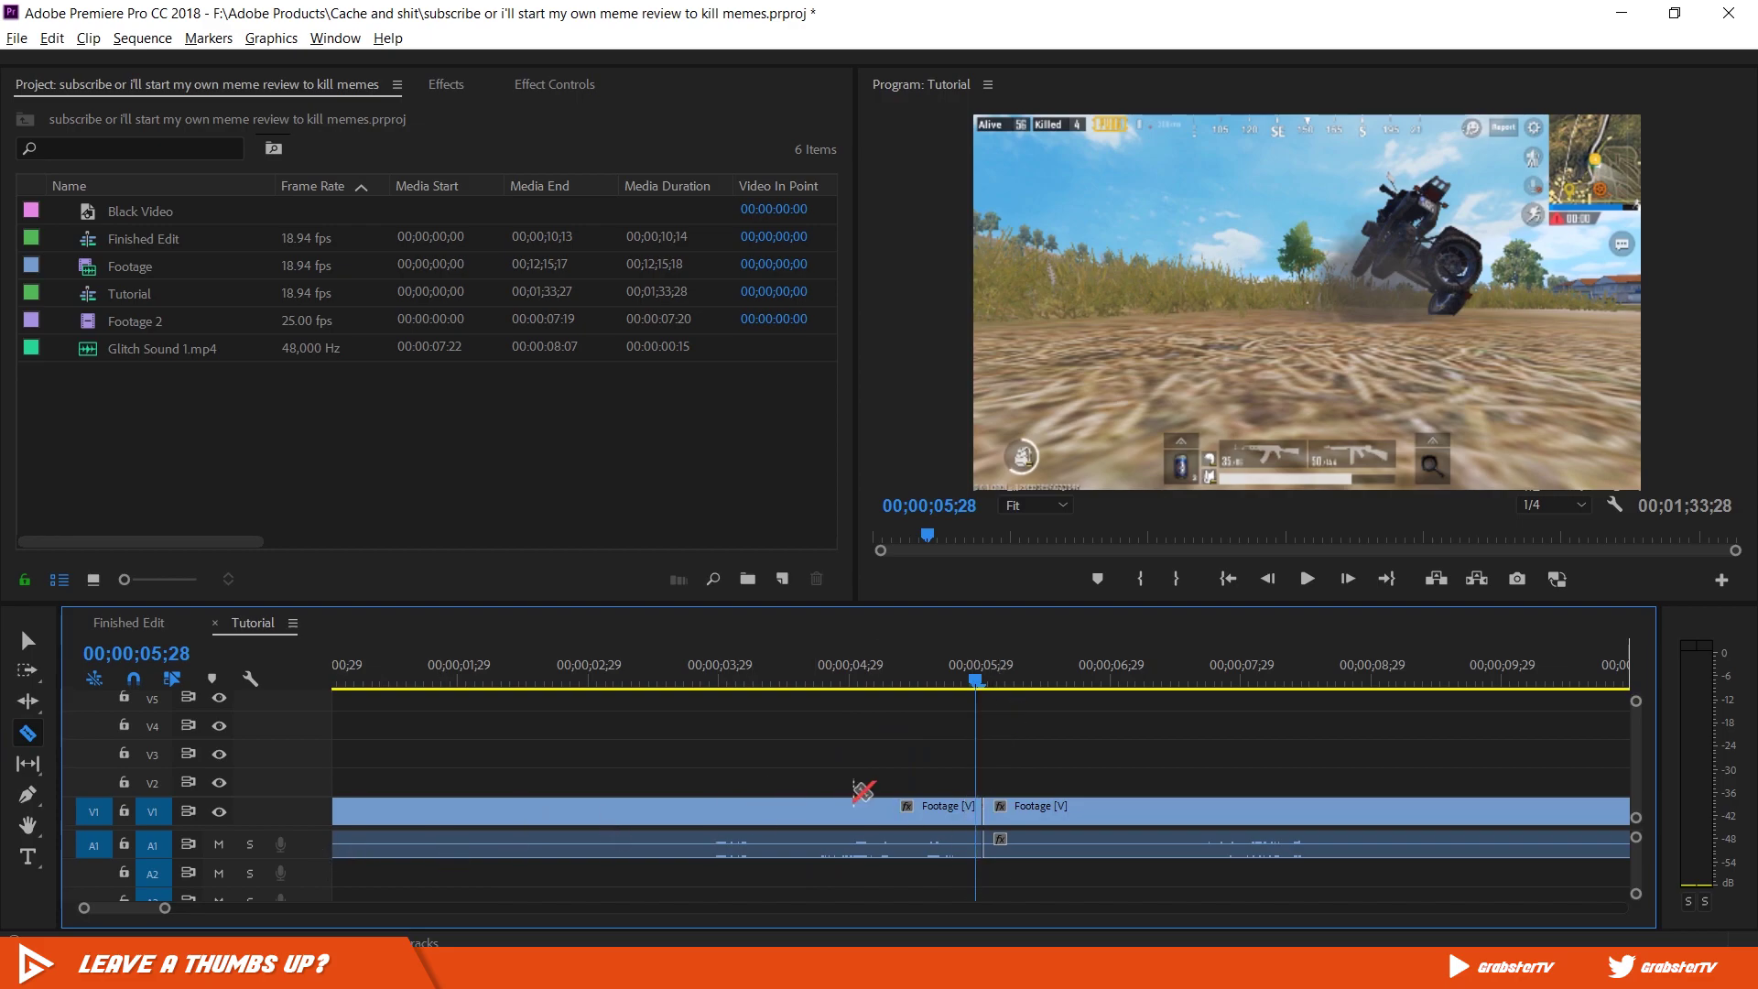
{"action": "scroll", "coordinate": [901, 840], "scroll_direction": "up", "scroll_amount": 4}
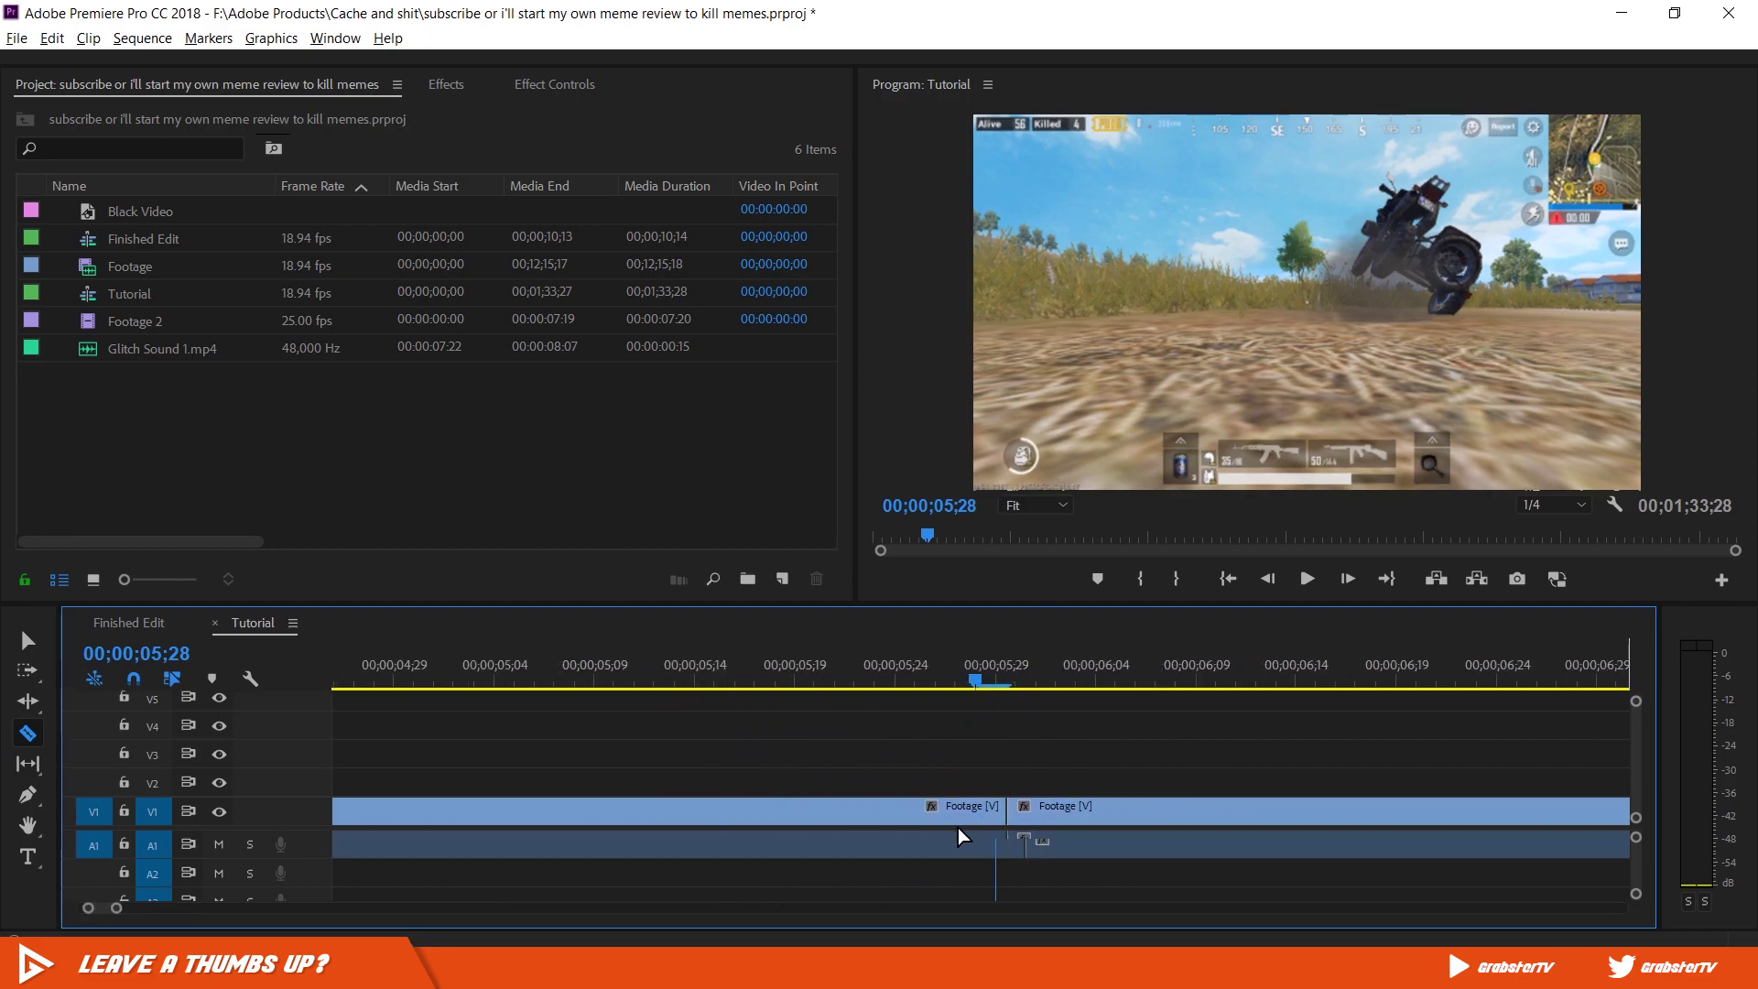
{"action": "left_click", "coordinate": [976, 812]}
{"action": "key", "text": "Left"}
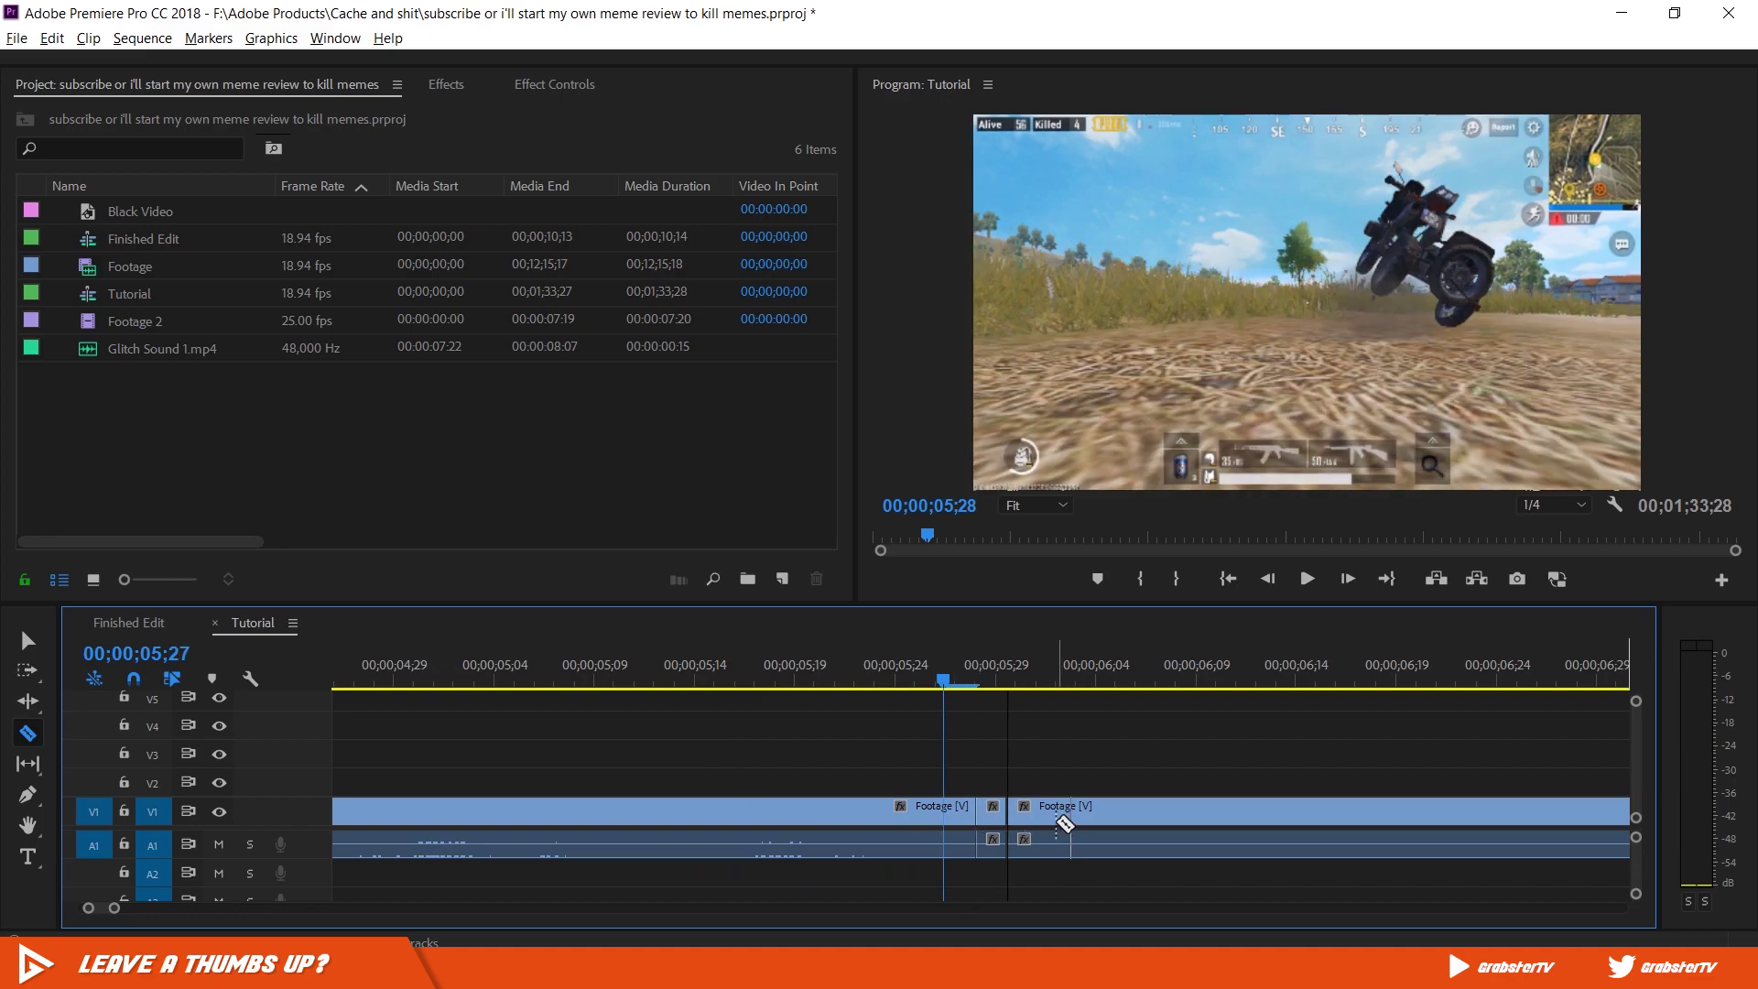
{"action": "key", "text": "Left"}
{"action": "key", "text": "Left"}
{"action": "left_click", "coordinate": [912, 808]}
{"action": "key", "text": "Left"}
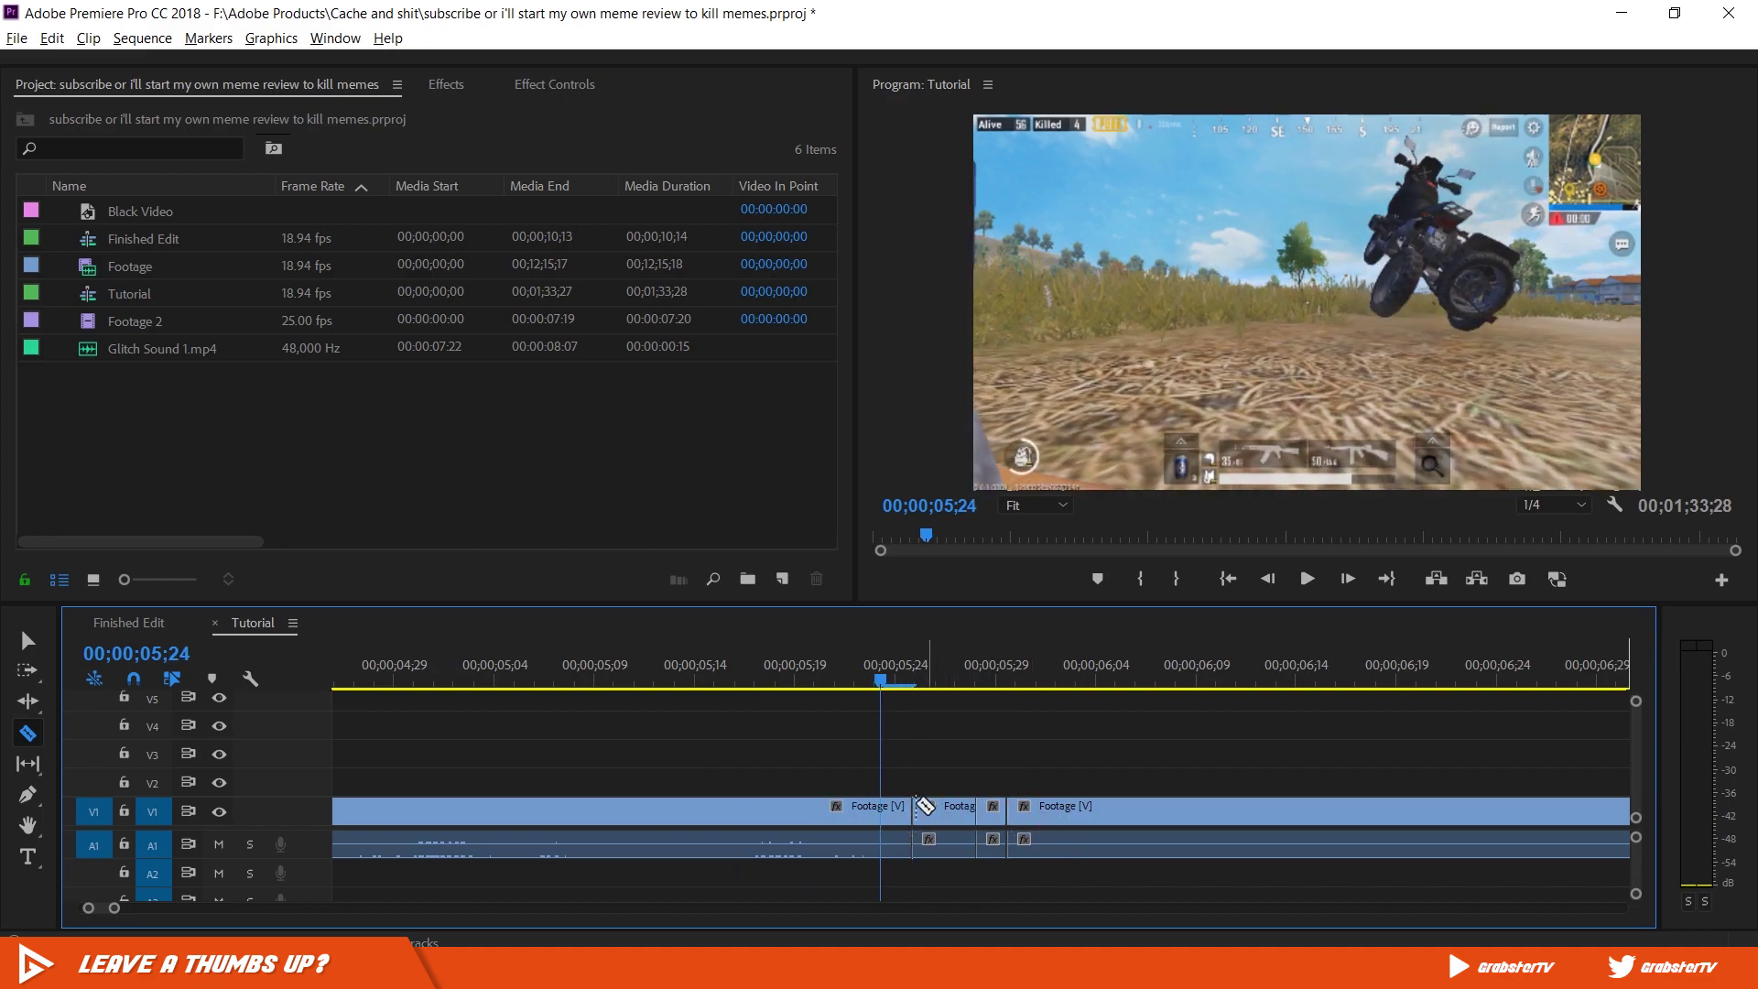
{"action": "left_click", "coordinate": [880, 807]}
Step: Split the Footage clip at three more points before 00;00;05;24, with the earliest cut at 00;00;05;16
{"action": "key", "text": "Left"}
{"action": "key", "text": "Left"}
{"action": "key", "text": "Left"}
{"action": "key", "text": "Left"}
{"action": "key", "text": "Left"}
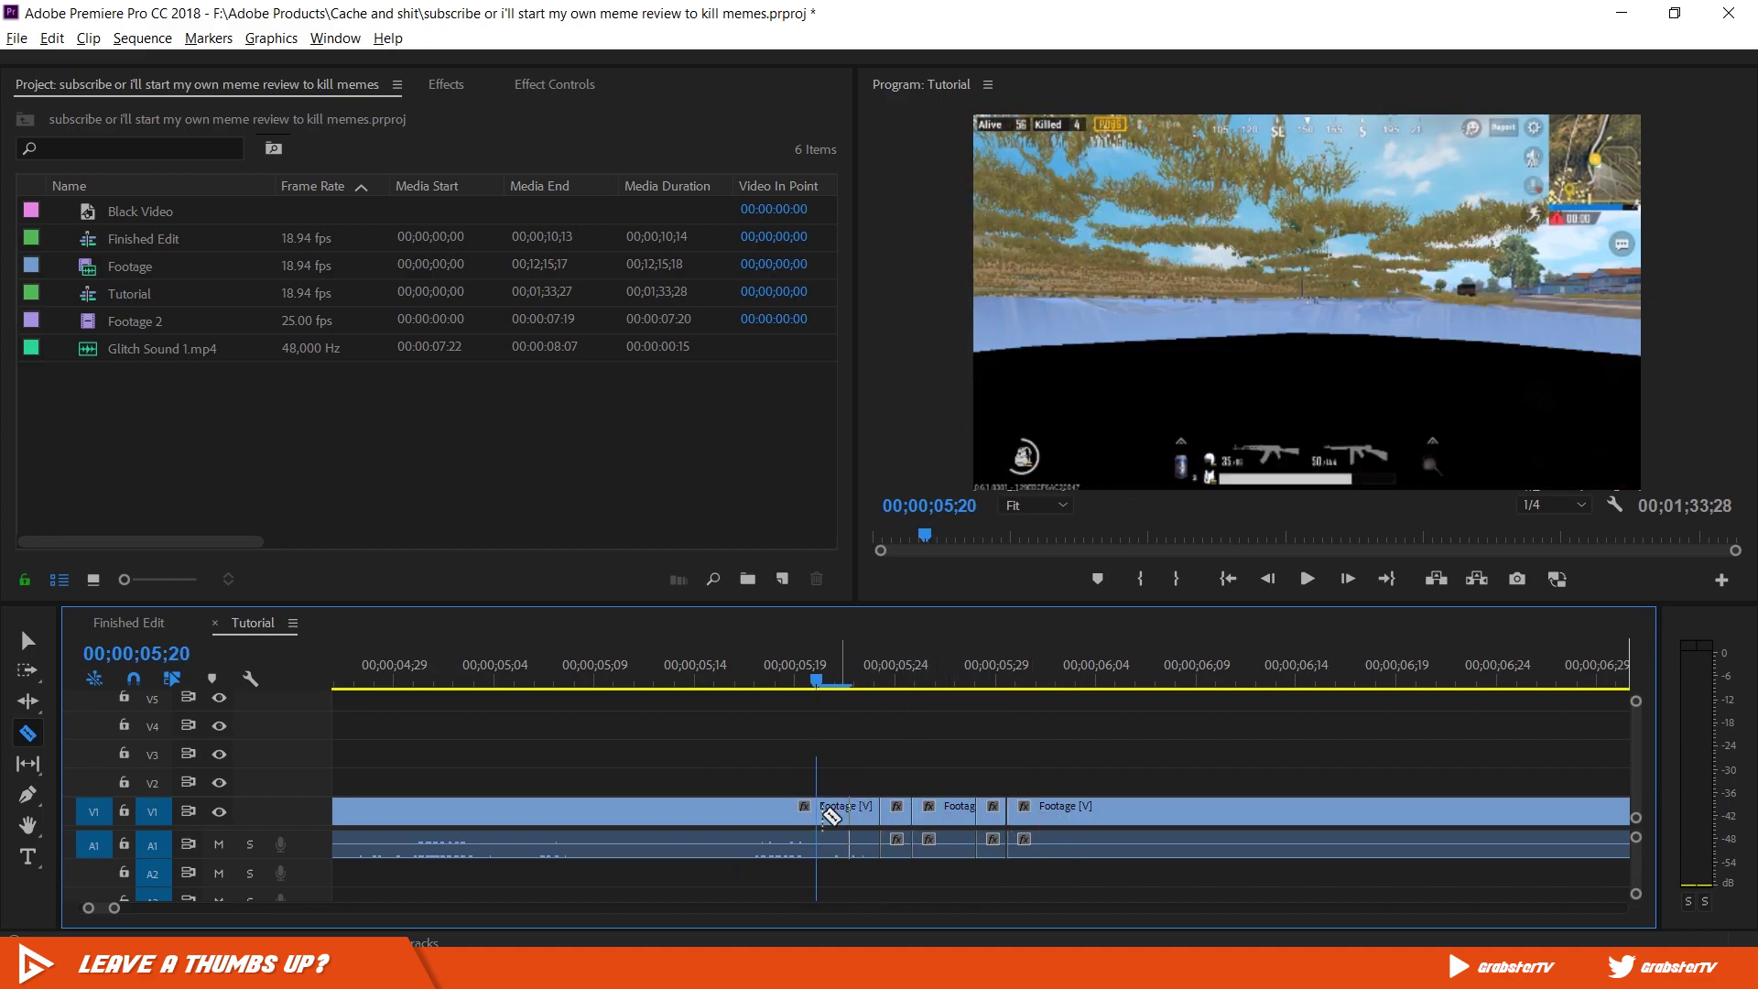
{"action": "left_click", "coordinate": [786, 810]}
{"action": "key", "text": "Left"}
{"action": "key", "text": "Left"}
{"action": "left_click", "coordinate": [753, 810]}
{"action": "key", "text": "Left"}
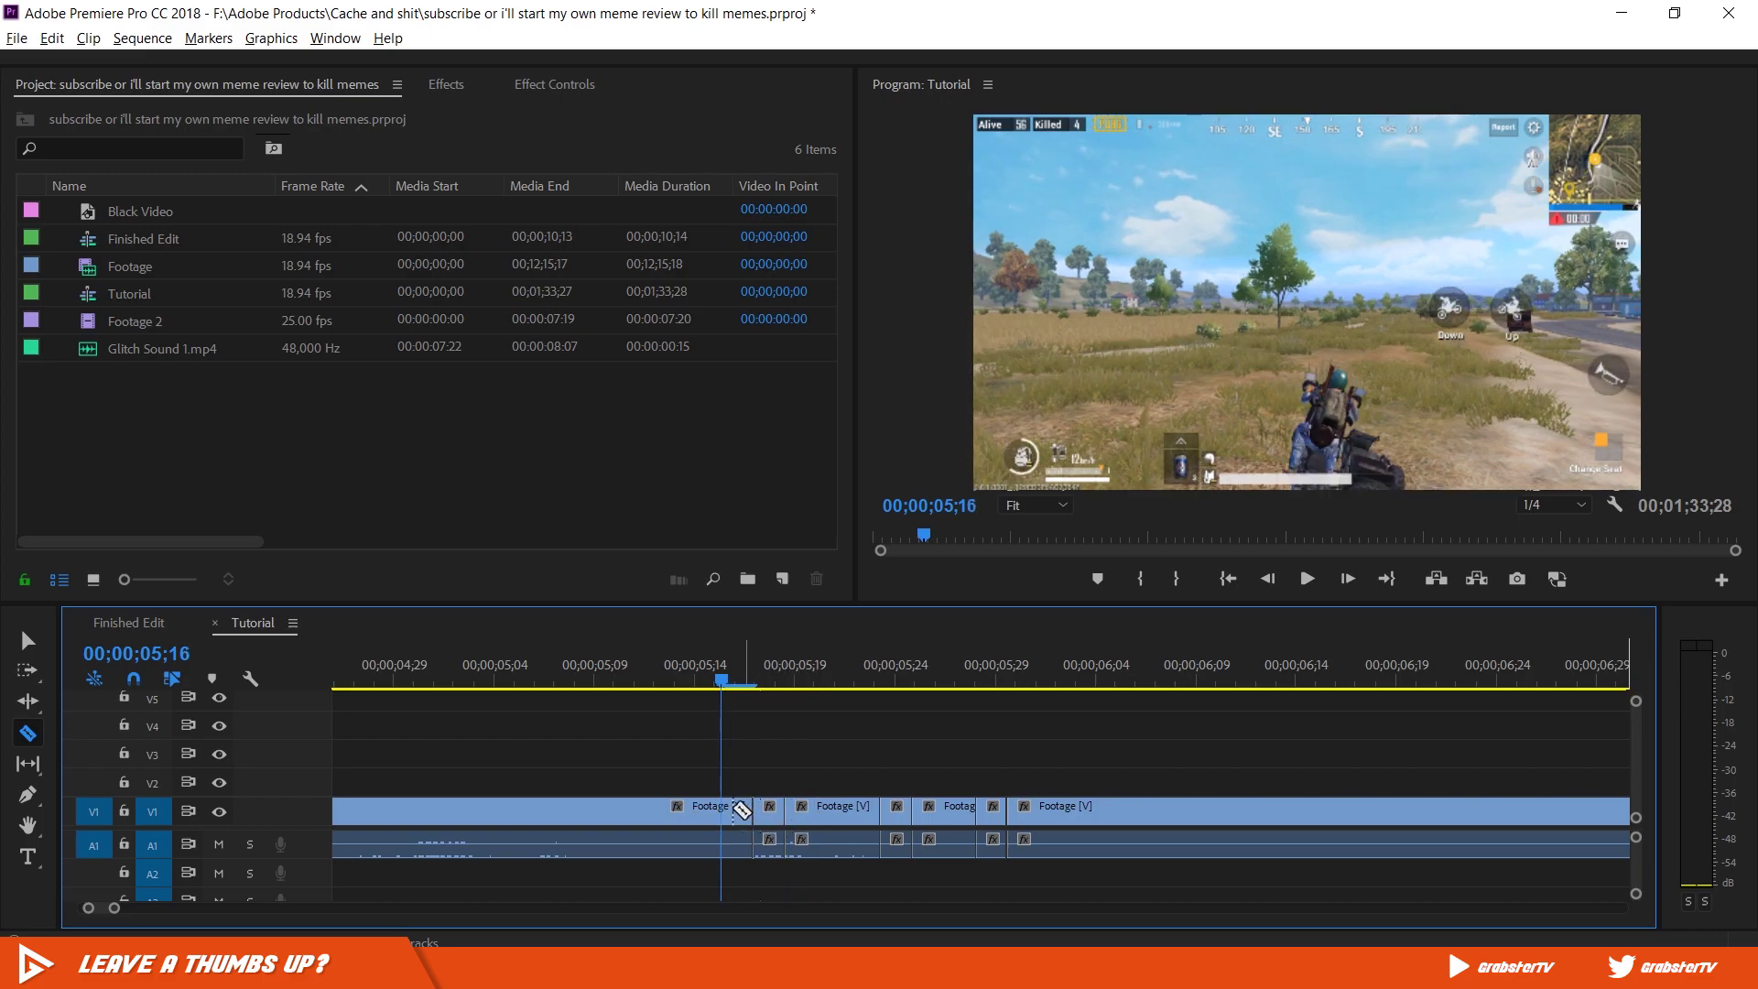
{"action": "key", "text": "Left"}
{"action": "key", "text": "Left"}
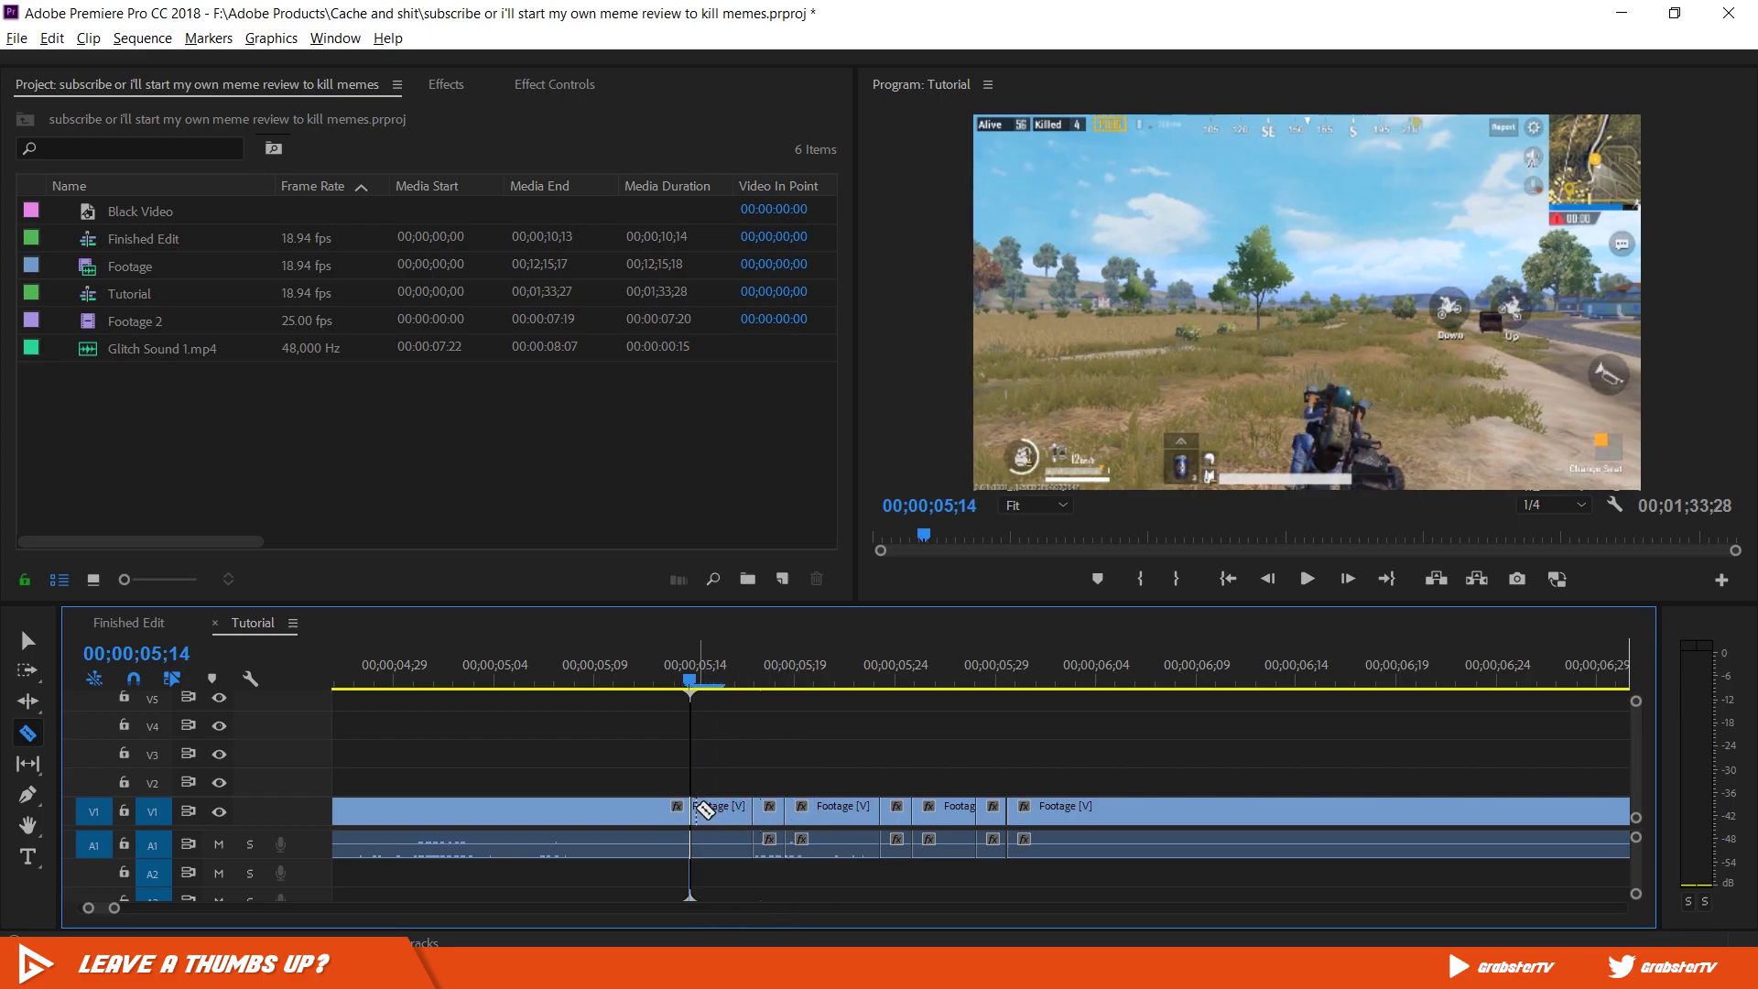
{"action": "key", "text": "Right"}
{"action": "key", "text": "Right"}
{"action": "left_click", "coordinate": [722, 810]}
Step: Delete three non-adjacent short Footage pieces, starting with the last one before 00;00;06;00, leaving gaps between the others
{"action": "key", "text": "v"}
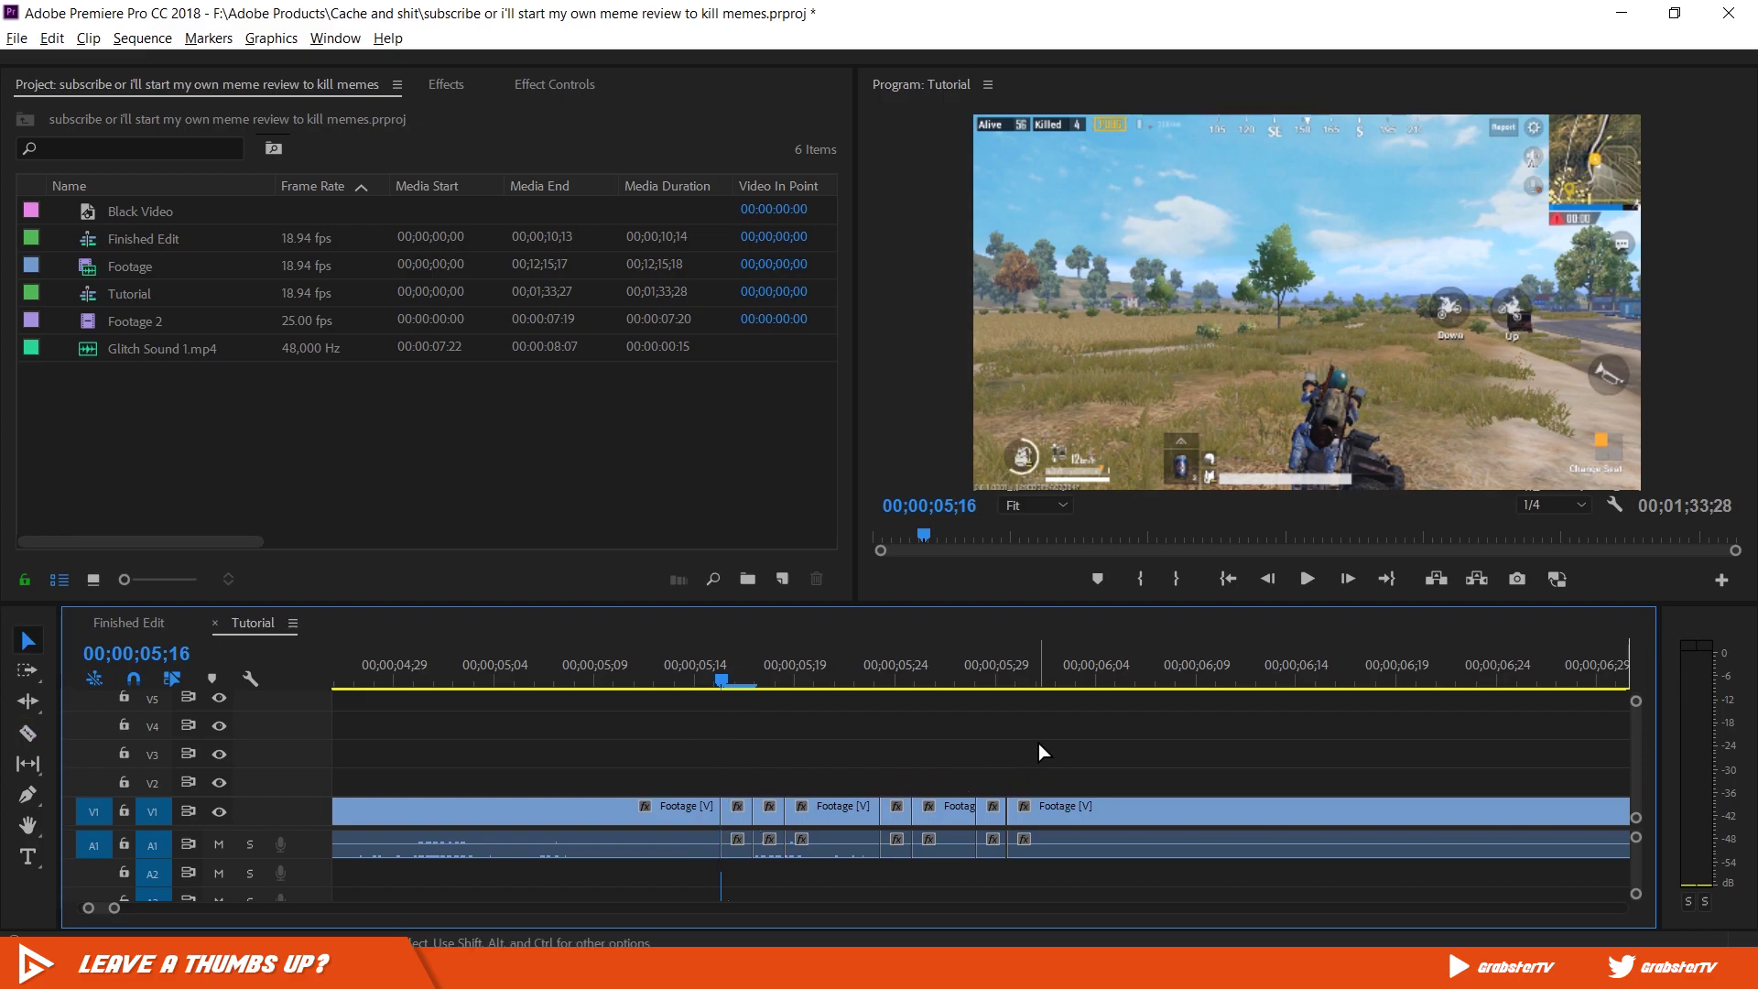
{"action": "left_click", "coordinate": [994, 809]}
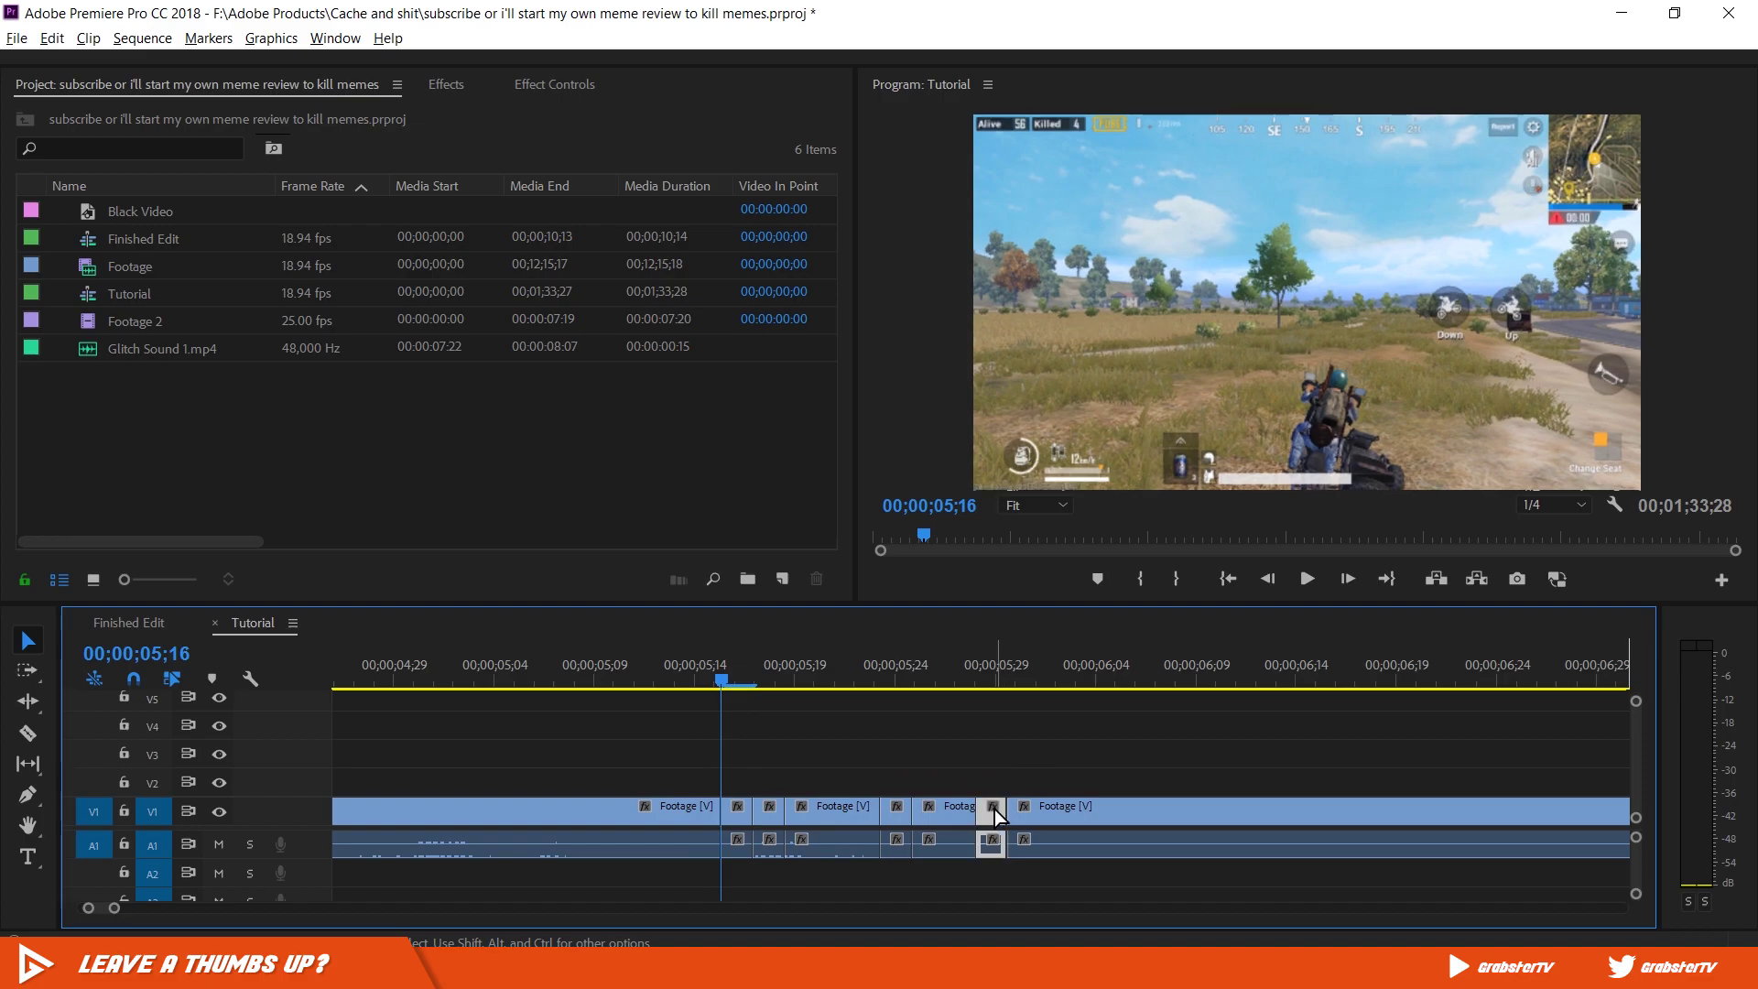
{"action": "left_click", "coordinate": [893, 807], "text": "shift"}
{"action": "left_click", "coordinate": [771, 811], "text": "shift"}
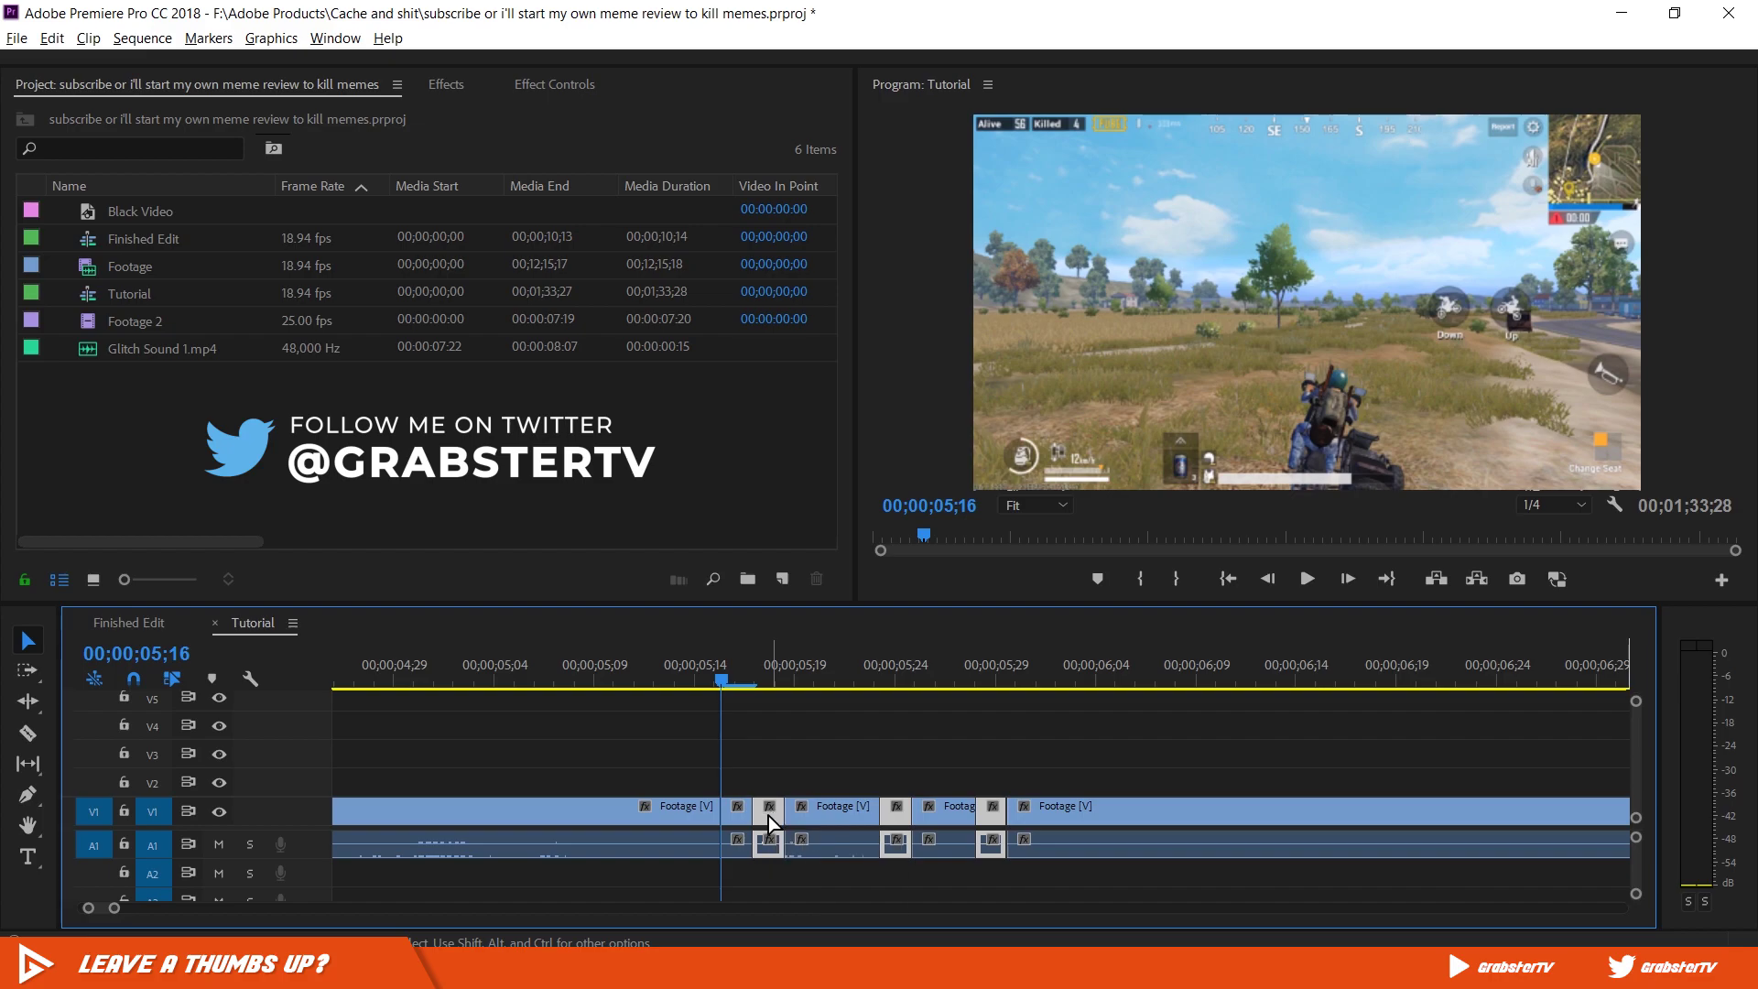
{"action": "key", "text": "Delete"}
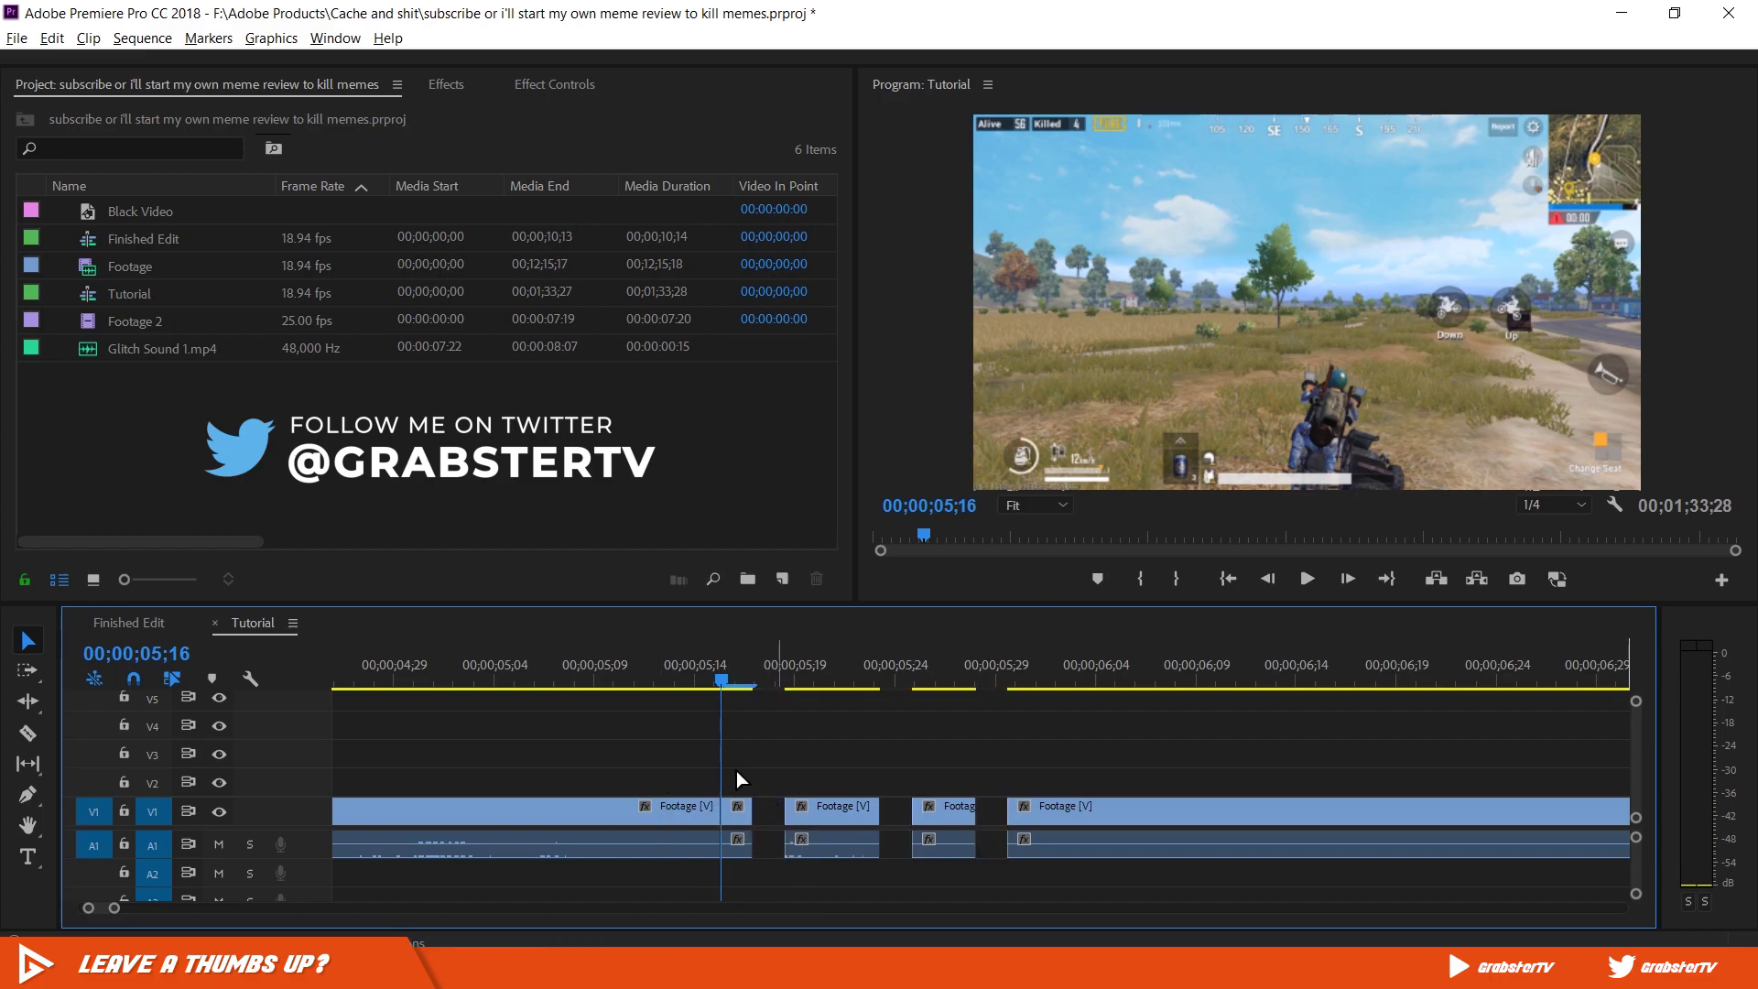
Step: Split the Footage clip at 00;00;05;14 and delete the short piece between there and 00;00;05;16
{"action": "key", "text": "c"}
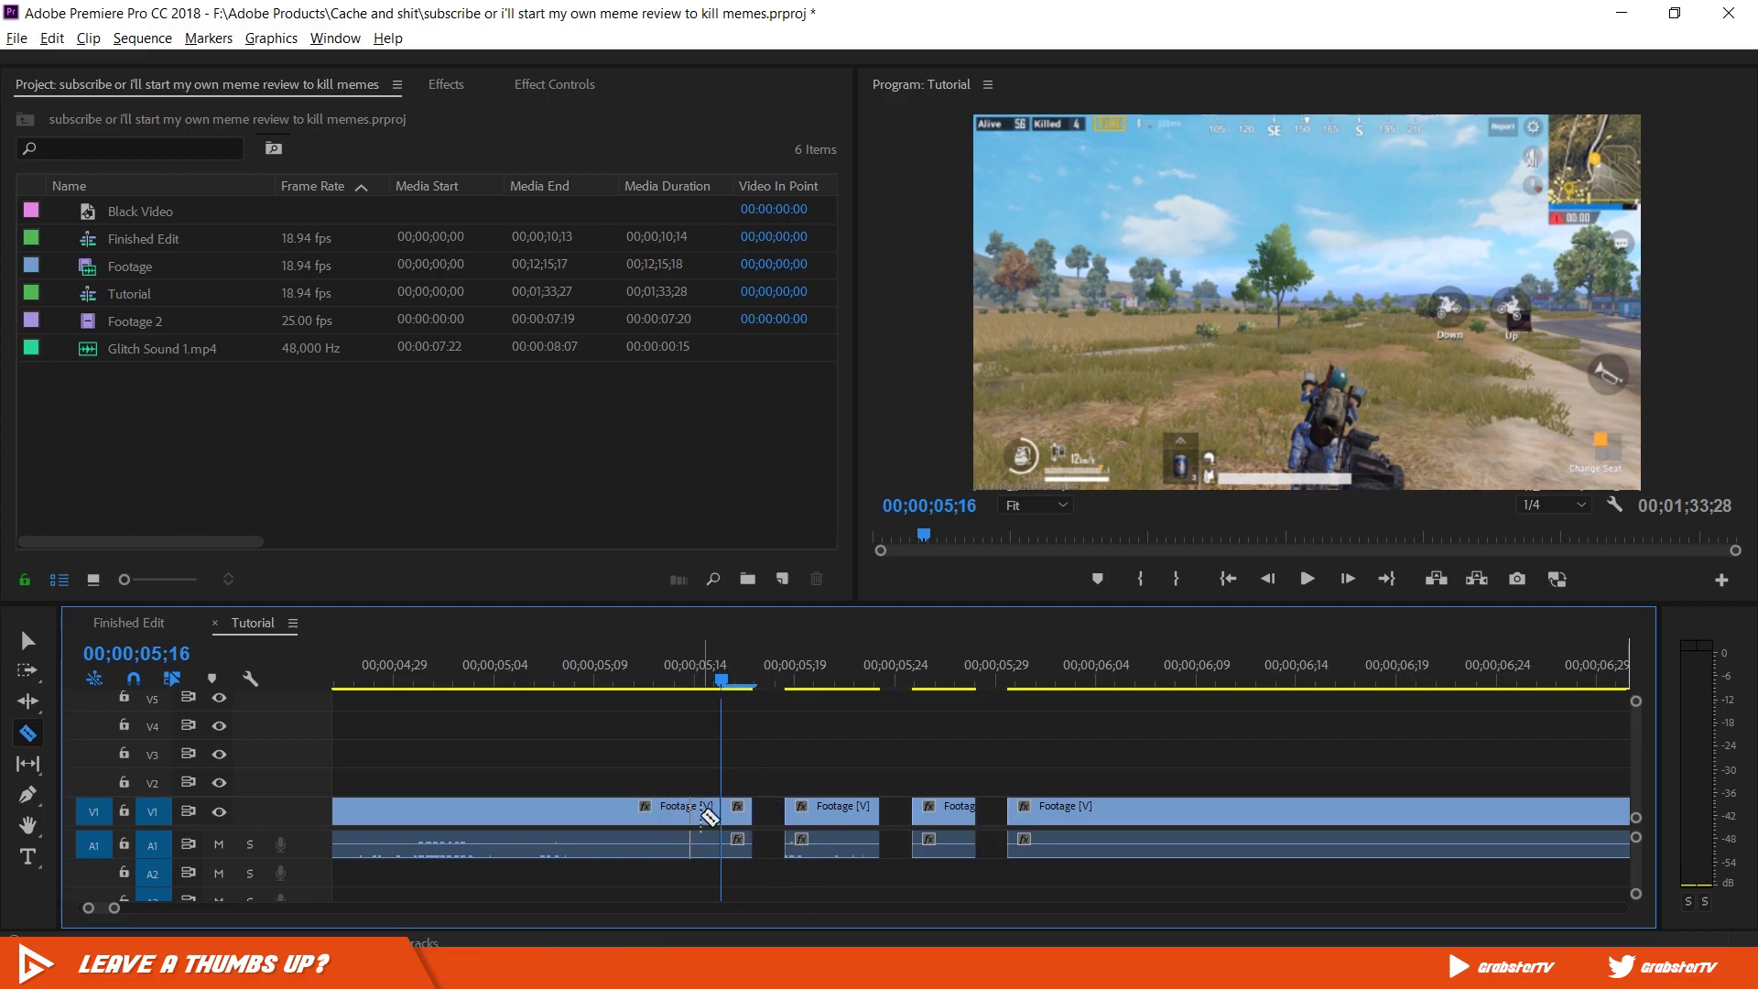
{"action": "left_click", "coordinate": [692, 813]}
{"action": "key", "text": "v"}
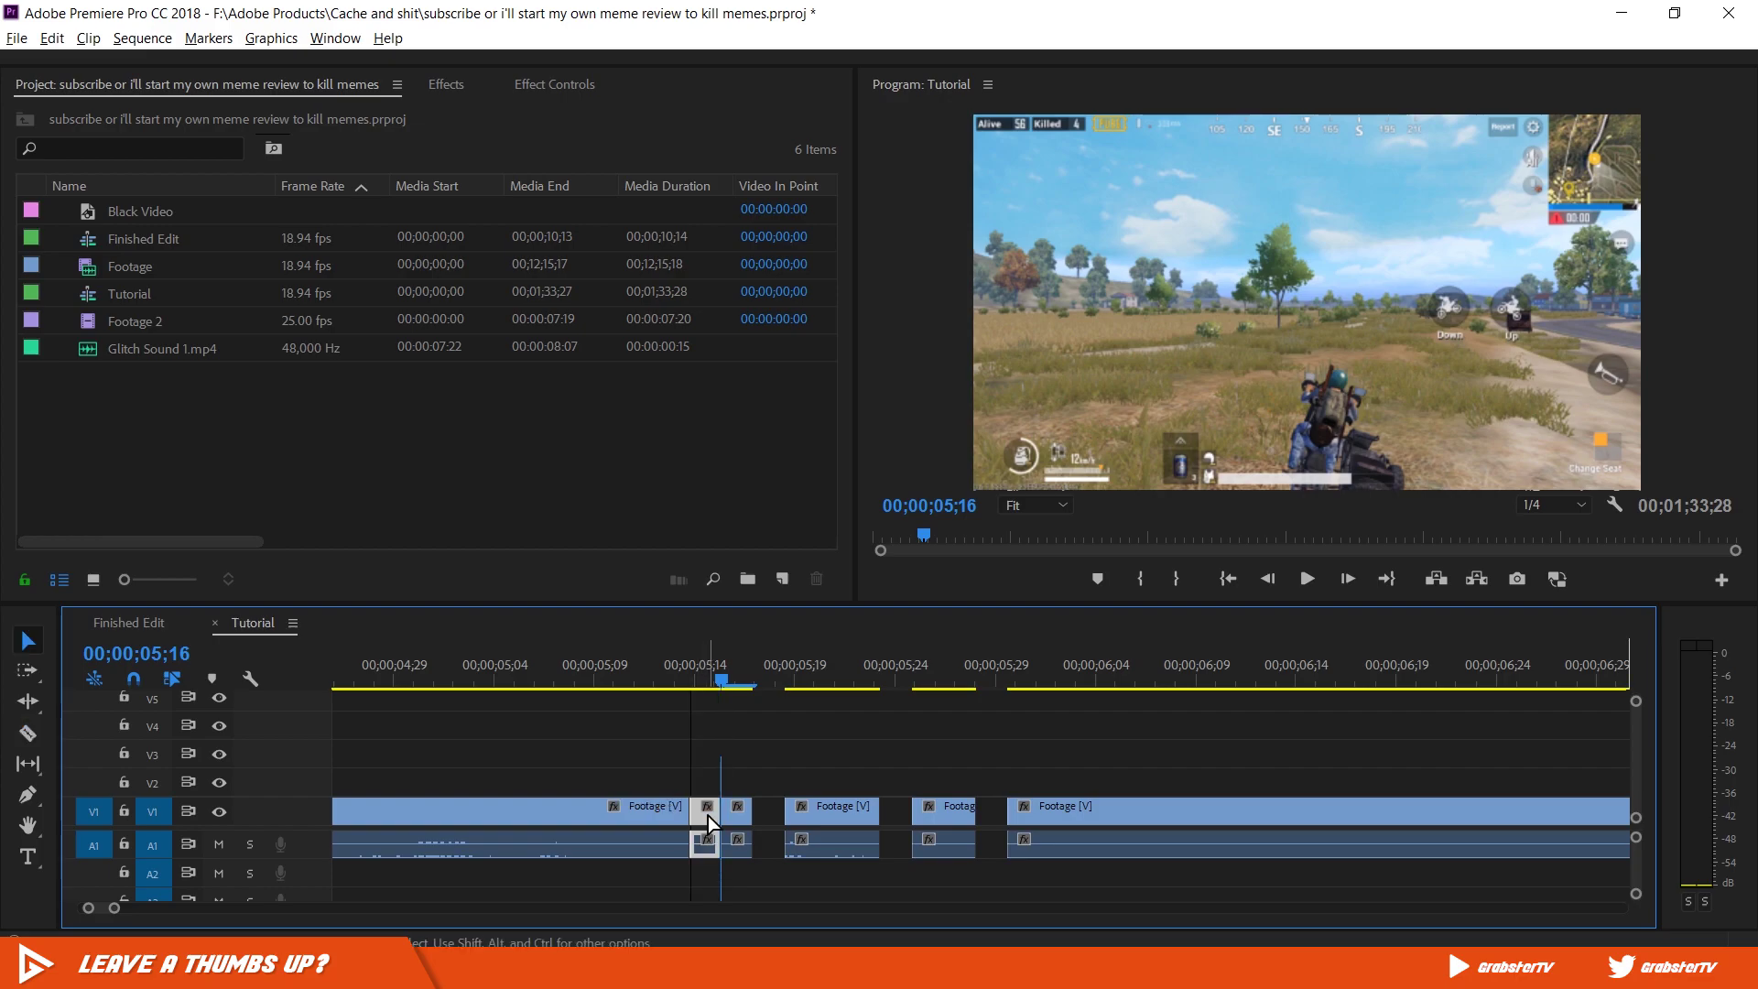
{"action": "key", "text": "Delete"}
Step: Play back the section with the gaps to check the flicker between the Footage pieces
{"action": "key", "text": "minus"}
{"action": "left_click", "coordinate": [797, 684]}
{"action": "key", "text": "space"}
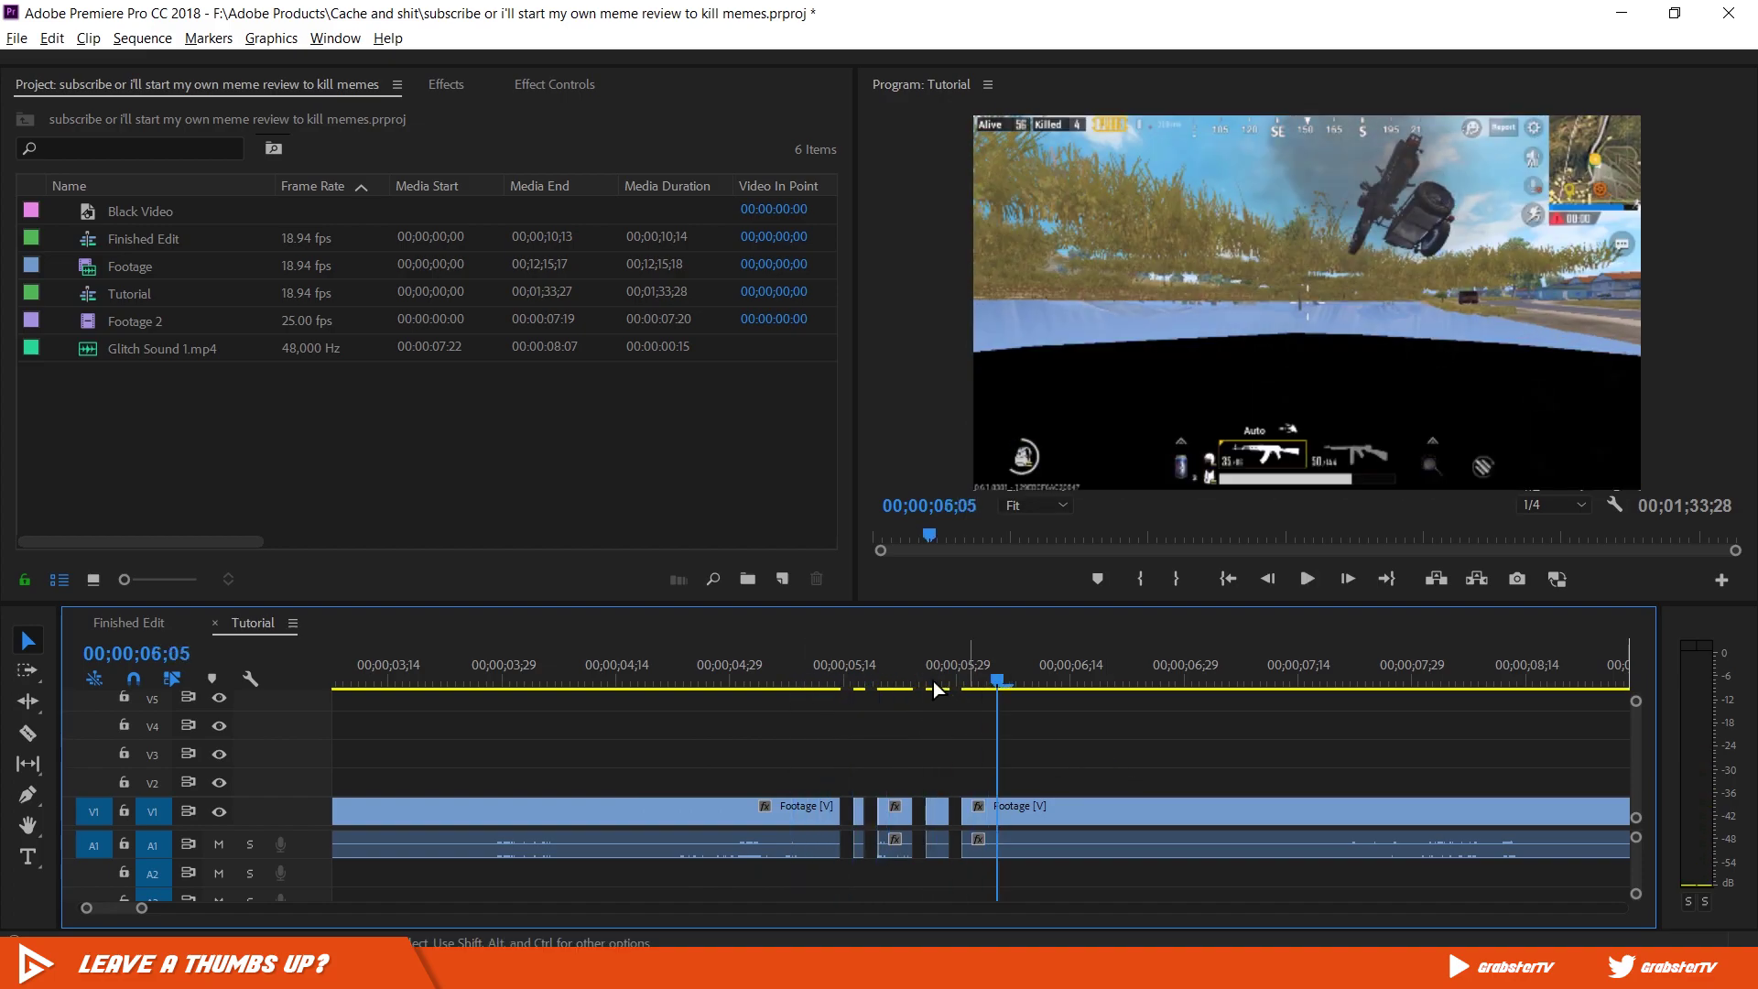
{"action": "left_click", "coordinate": [818, 682]}
{"action": "key", "text": "space"}
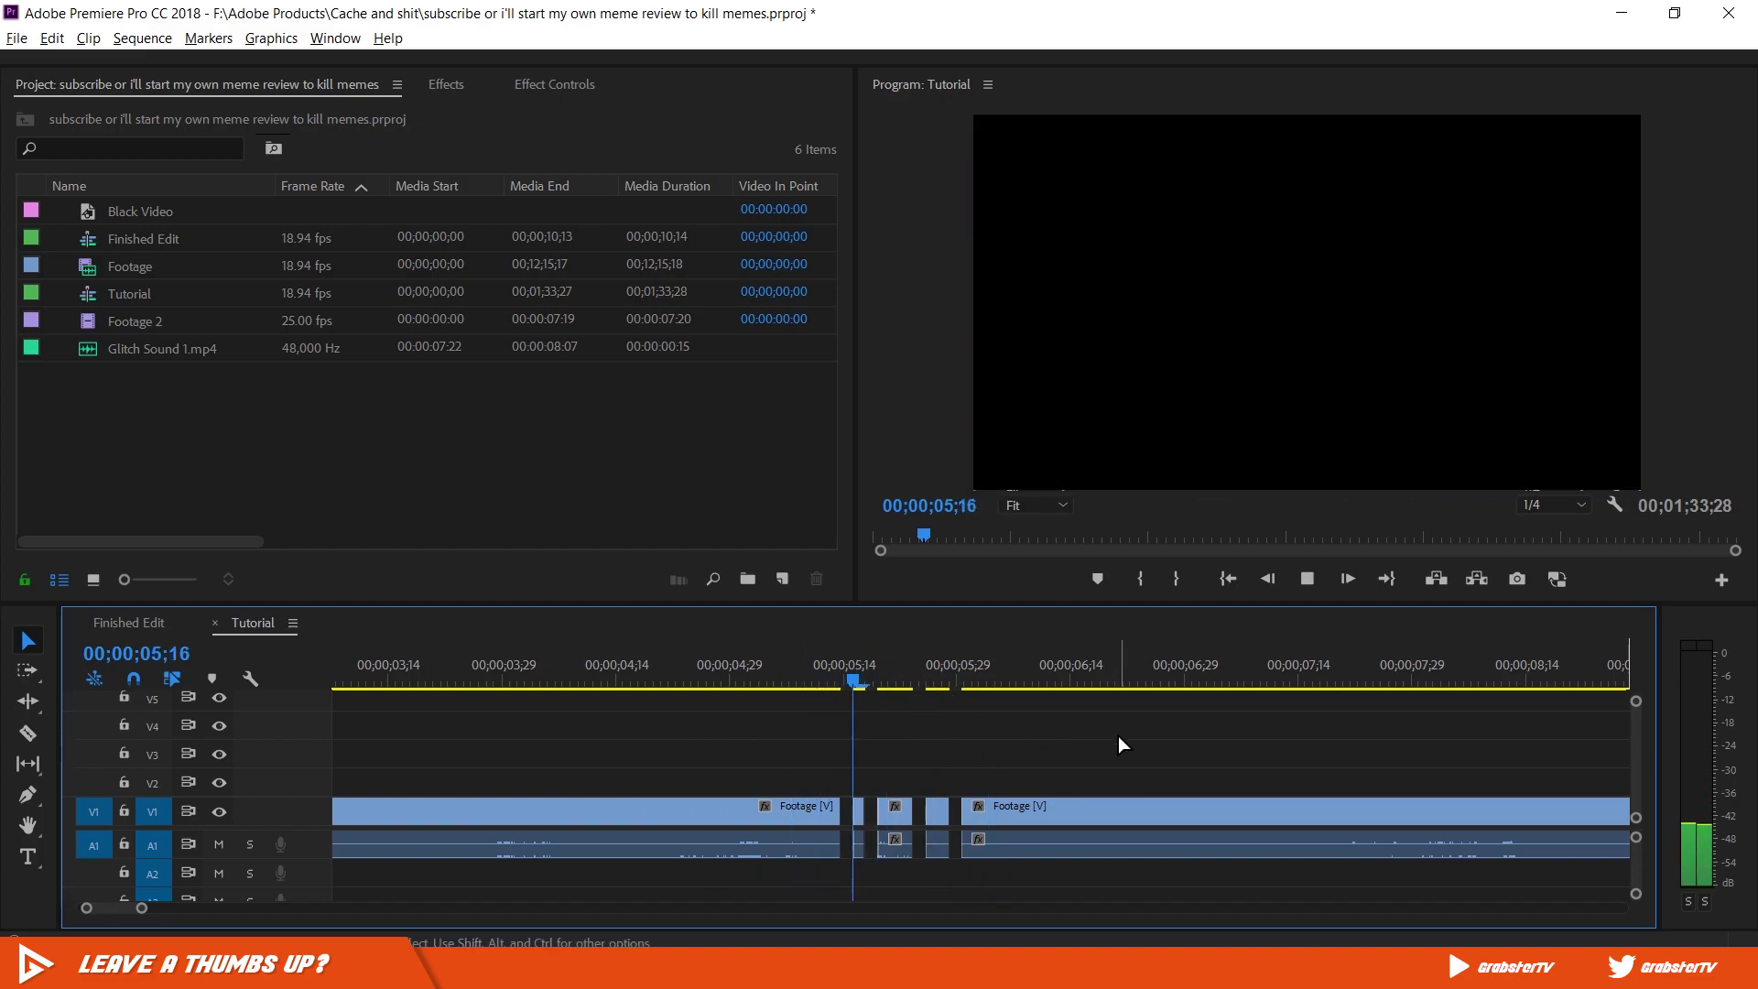
{"action": "left_click", "coordinate": [697, 682]}
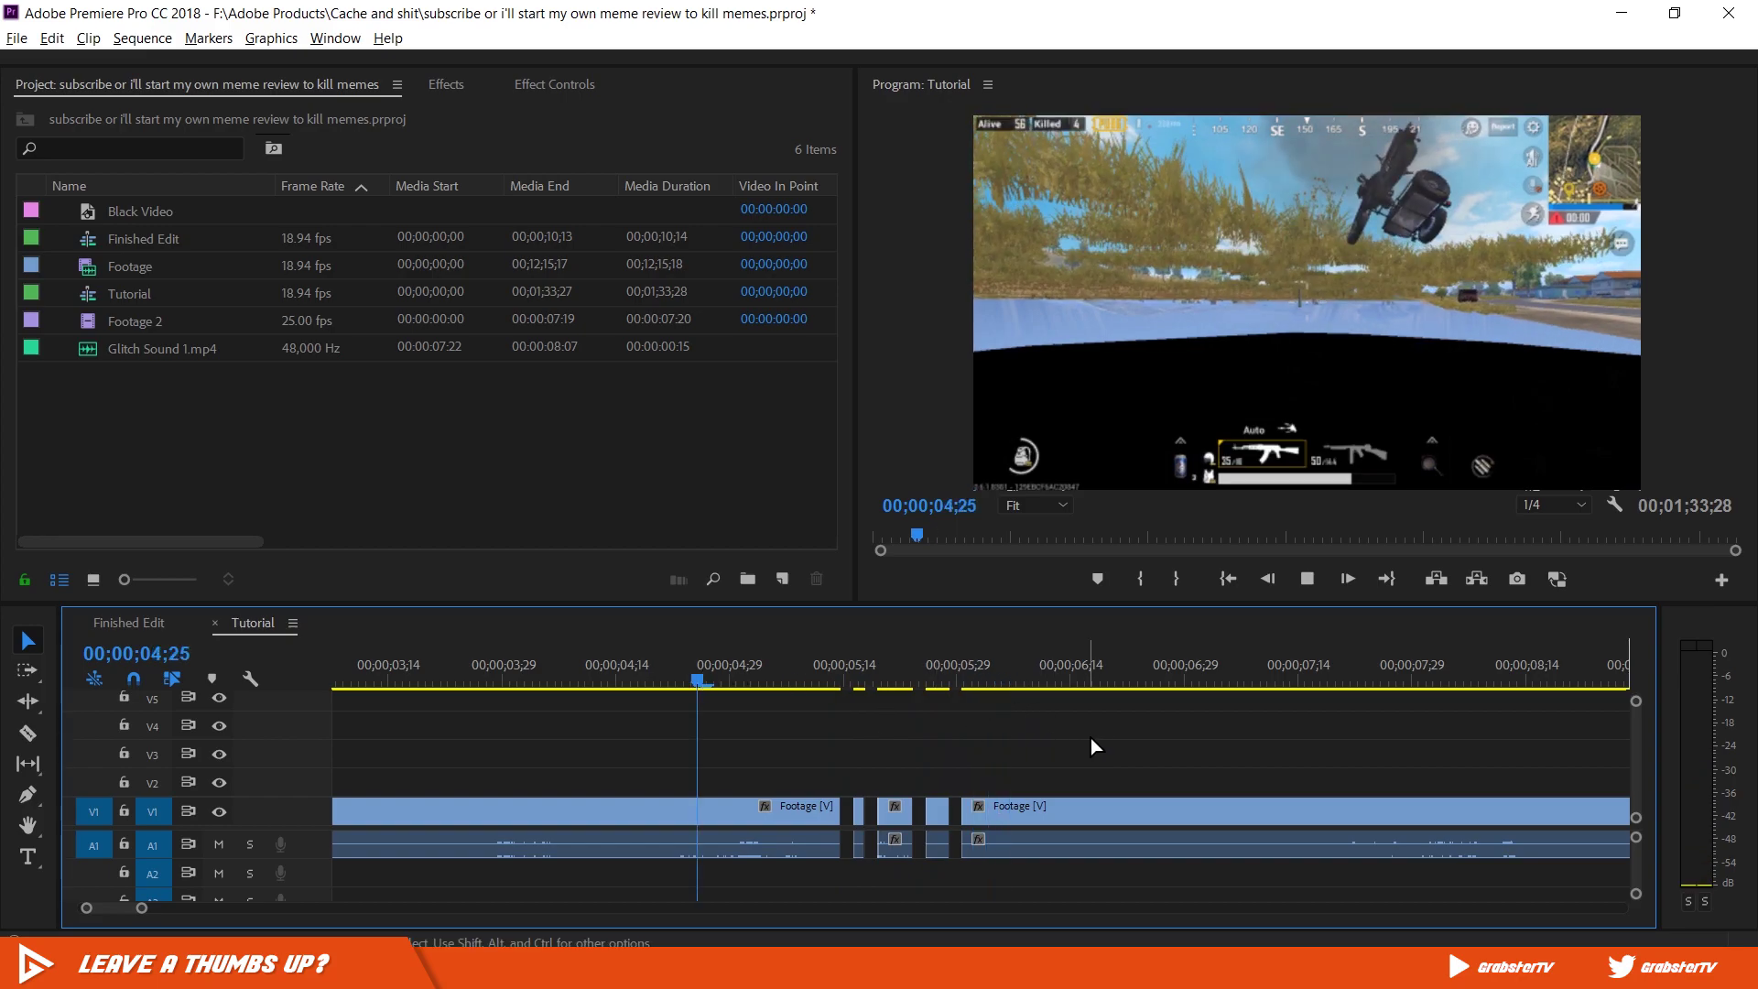
{"action": "left_click", "coordinate": [830, 683]}
Step: Create a new Black Video item in the project
{"action": "left_click", "coordinate": [771, 518]}
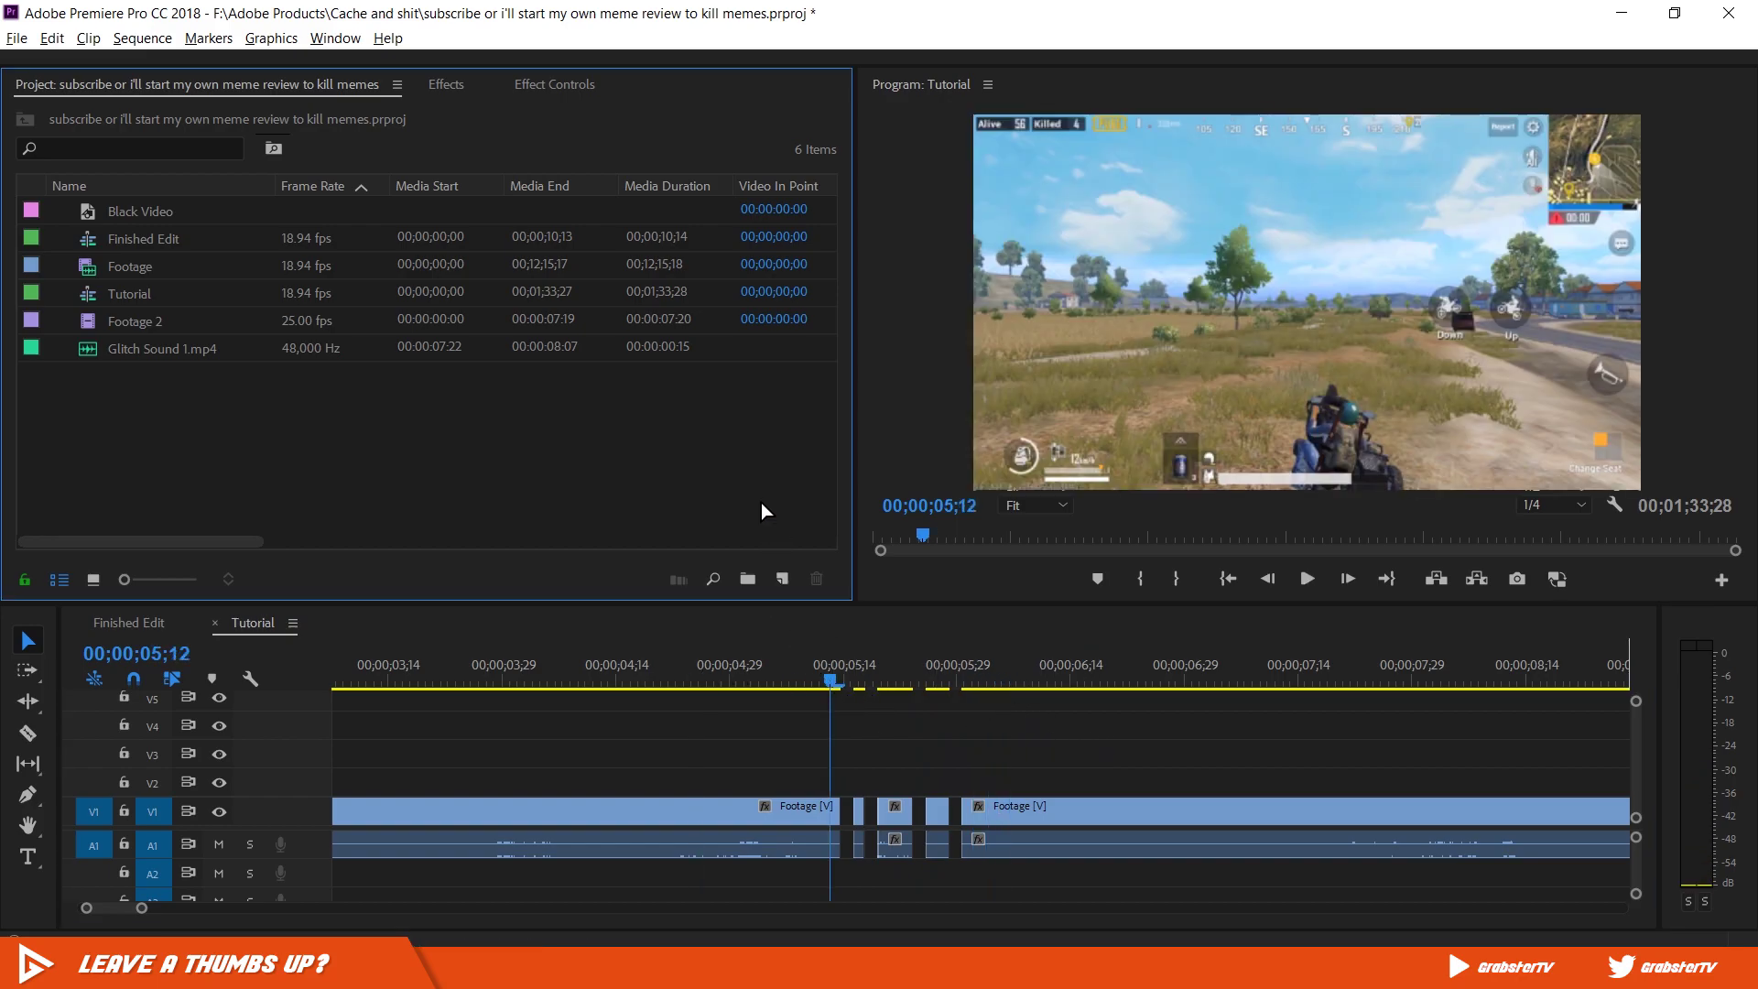
{"action": "left_click", "coordinate": [784, 575]}
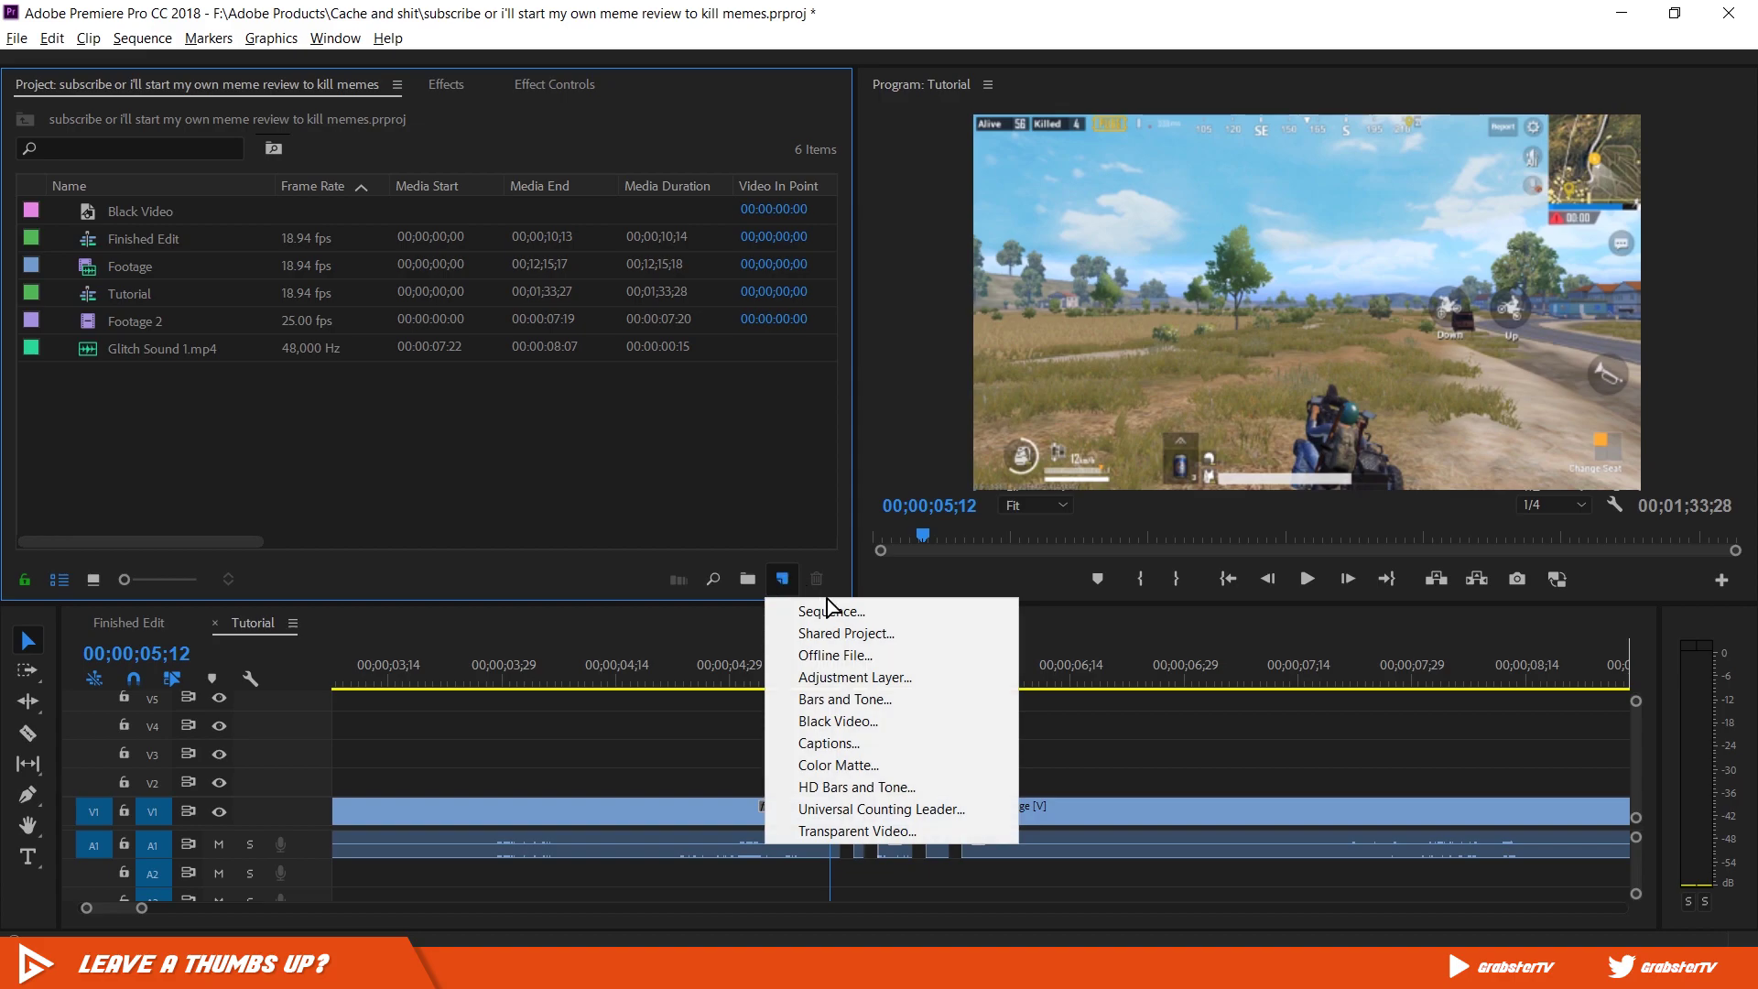
{"action": "left_click", "coordinate": [959, 724]}
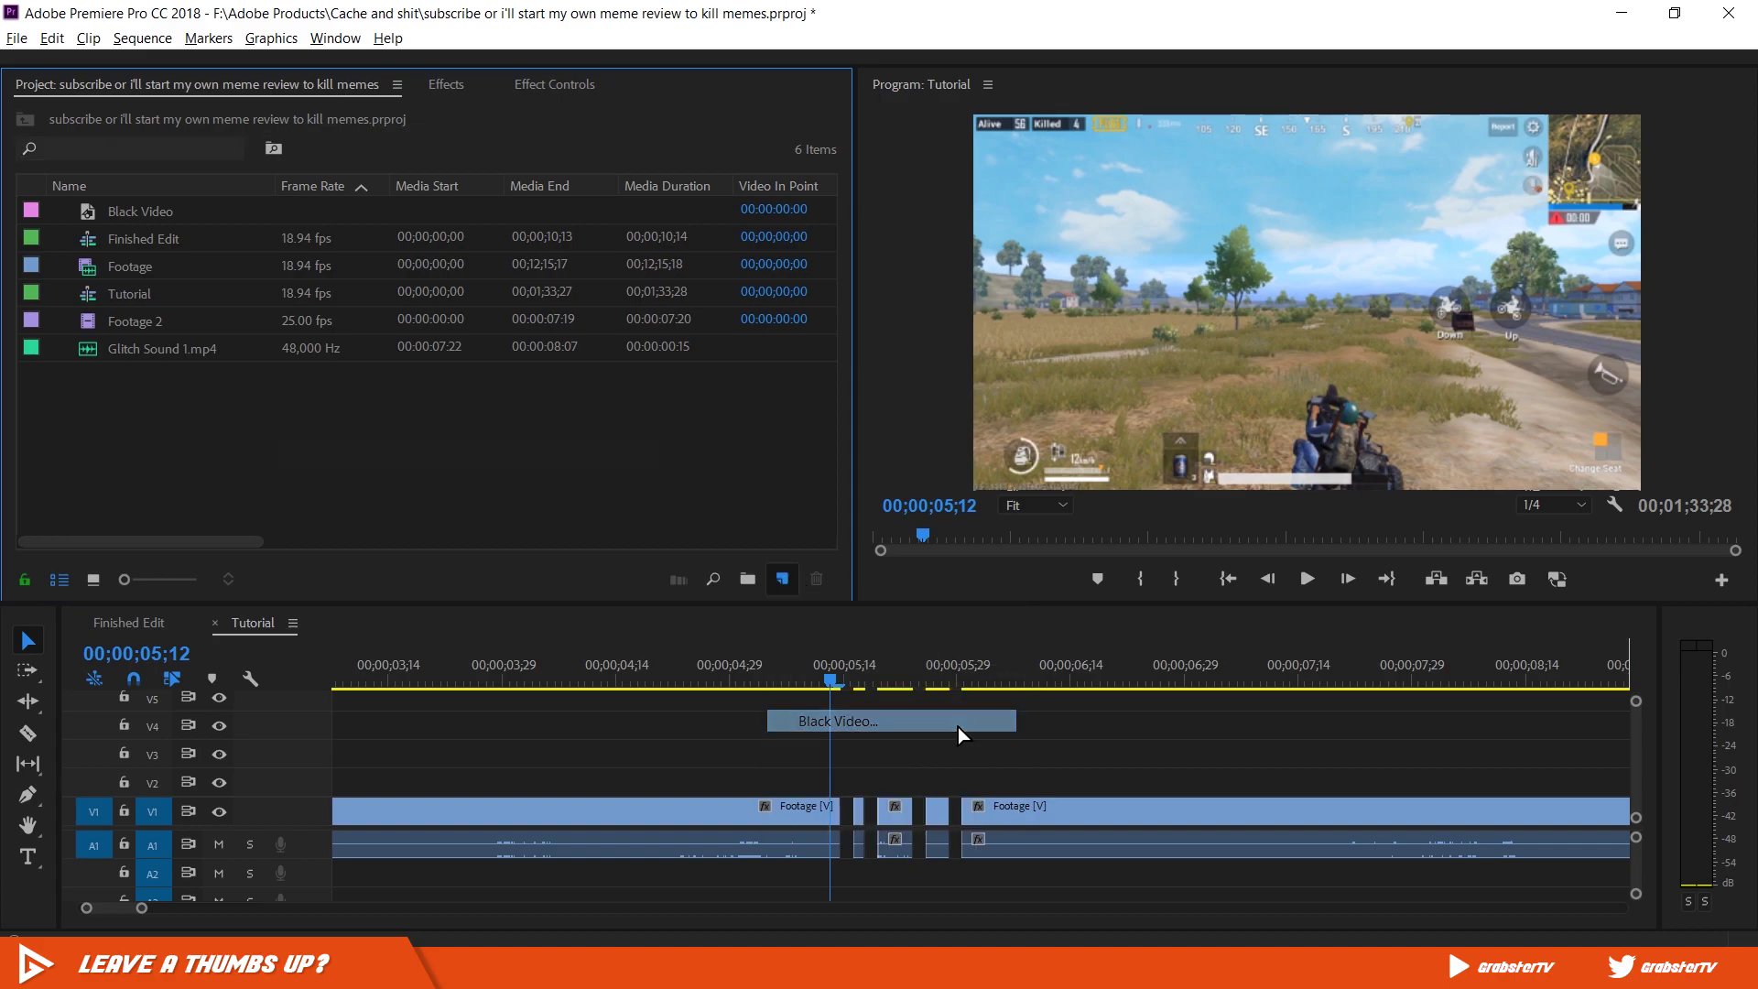
{"action": "left_click_drag", "start_coordinate": [486, 451], "coordinate": [782, 389]}
{"action": "left_click", "coordinate": [803, 597]}
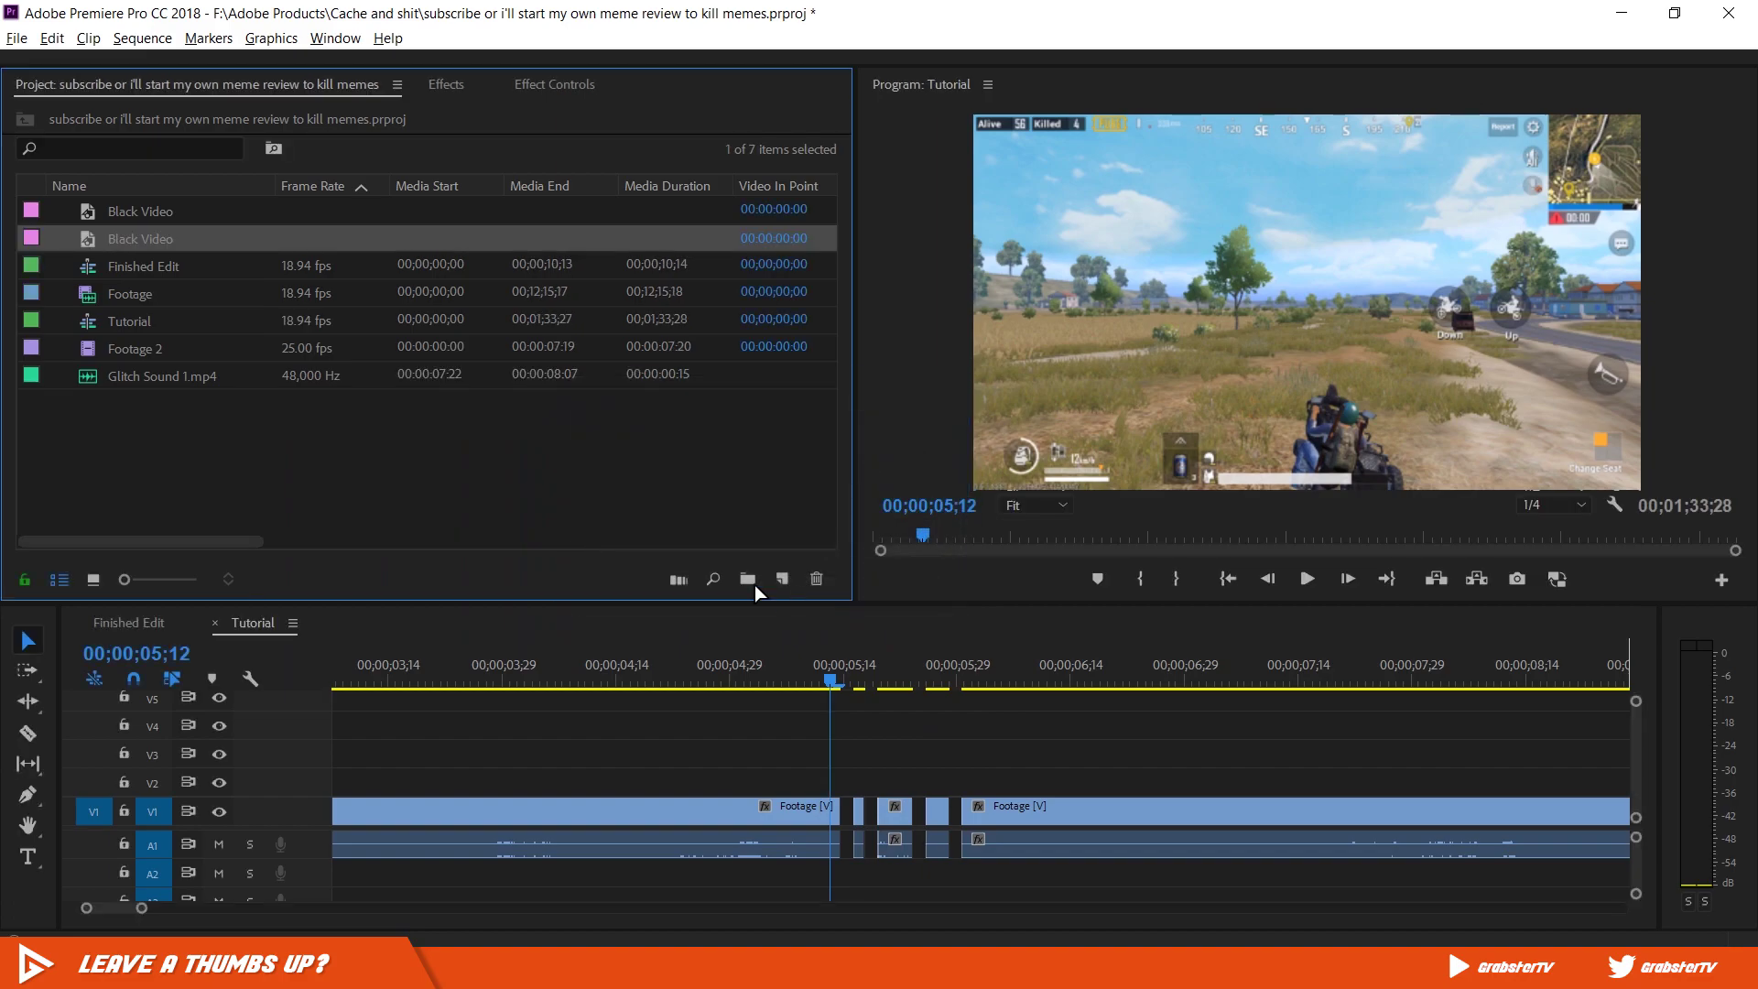
Step: Place the new Black Video on V2 above the short Footage pieces and remove the part beyond the last piece
{"action": "left_click_drag", "start_coordinate": [133, 244], "coordinate": [843, 785]}
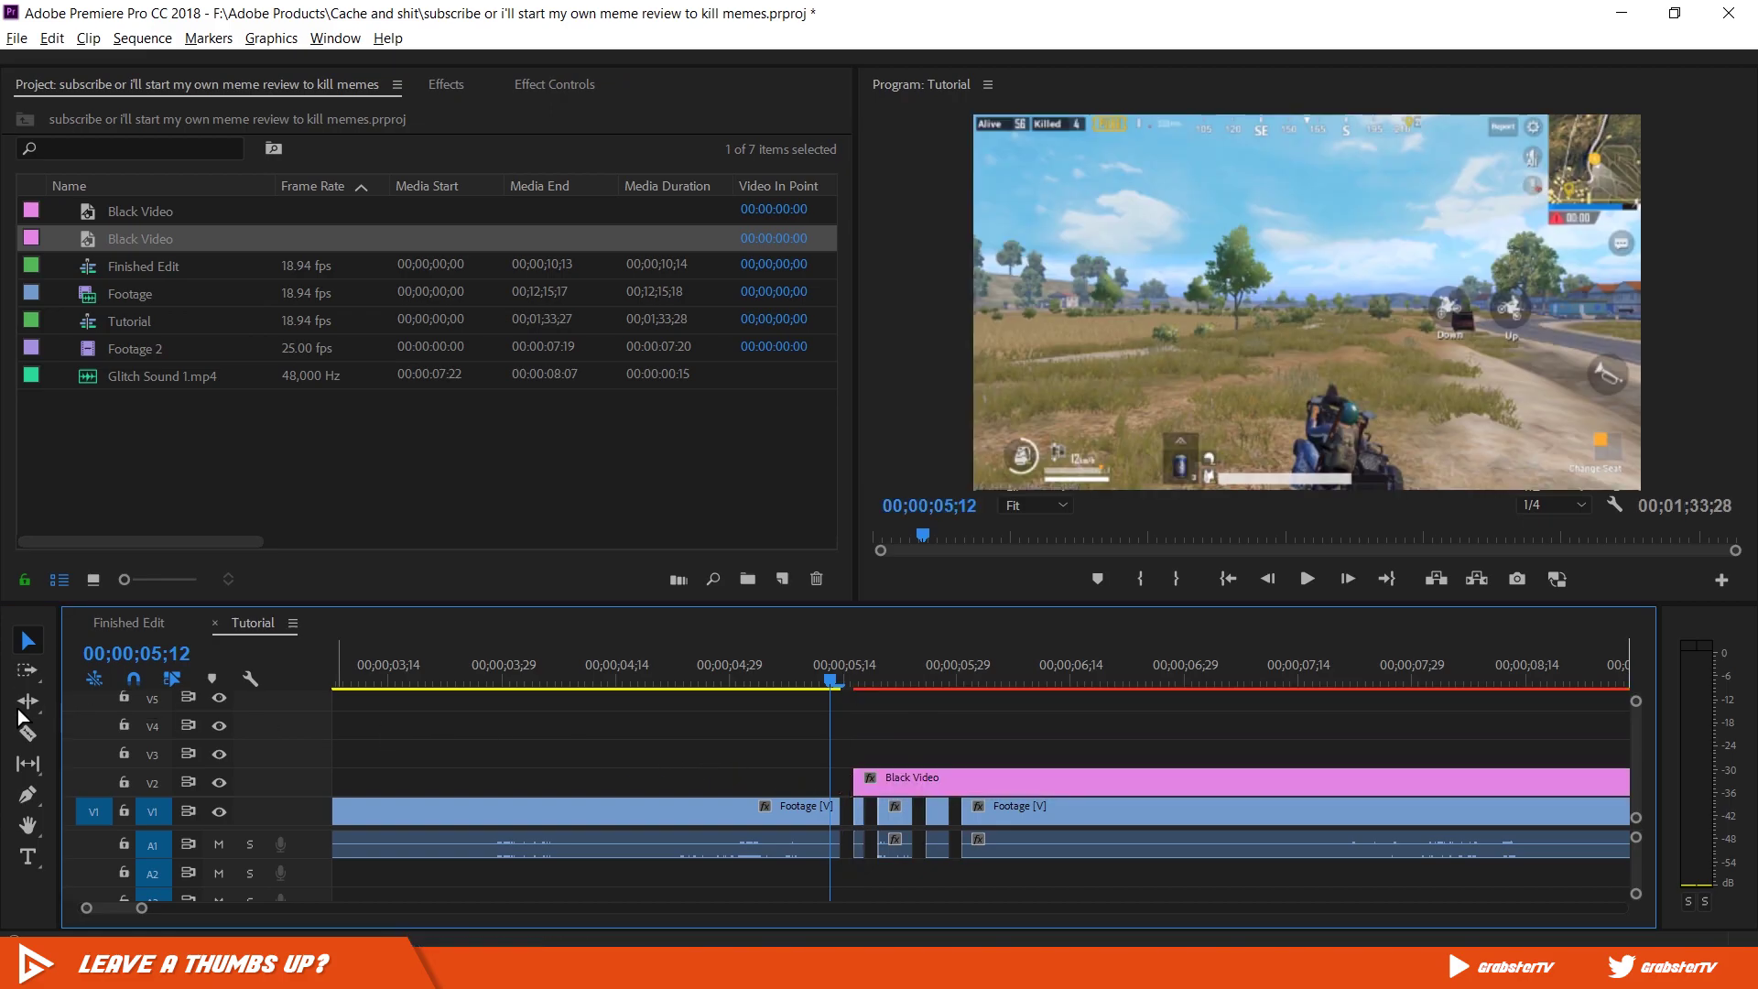
{"action": "left_click", "coordinate": [26, 733]}
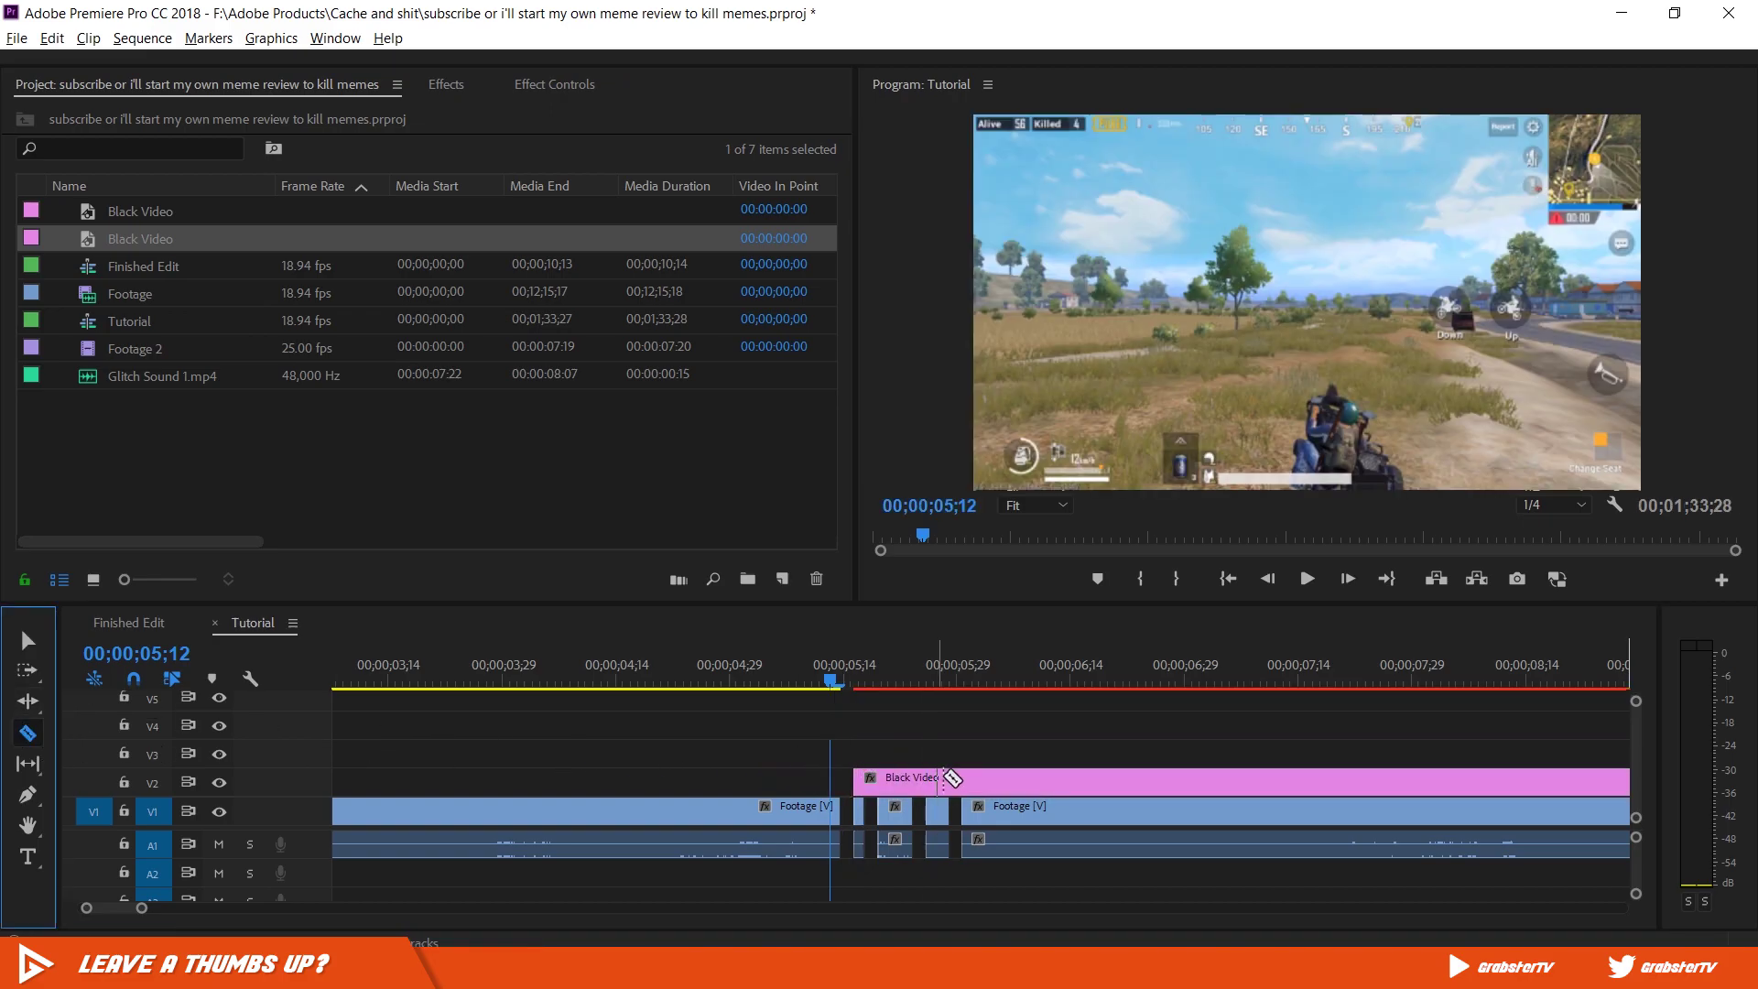
{"action": "left_click", "coordinate": [952, 779]}
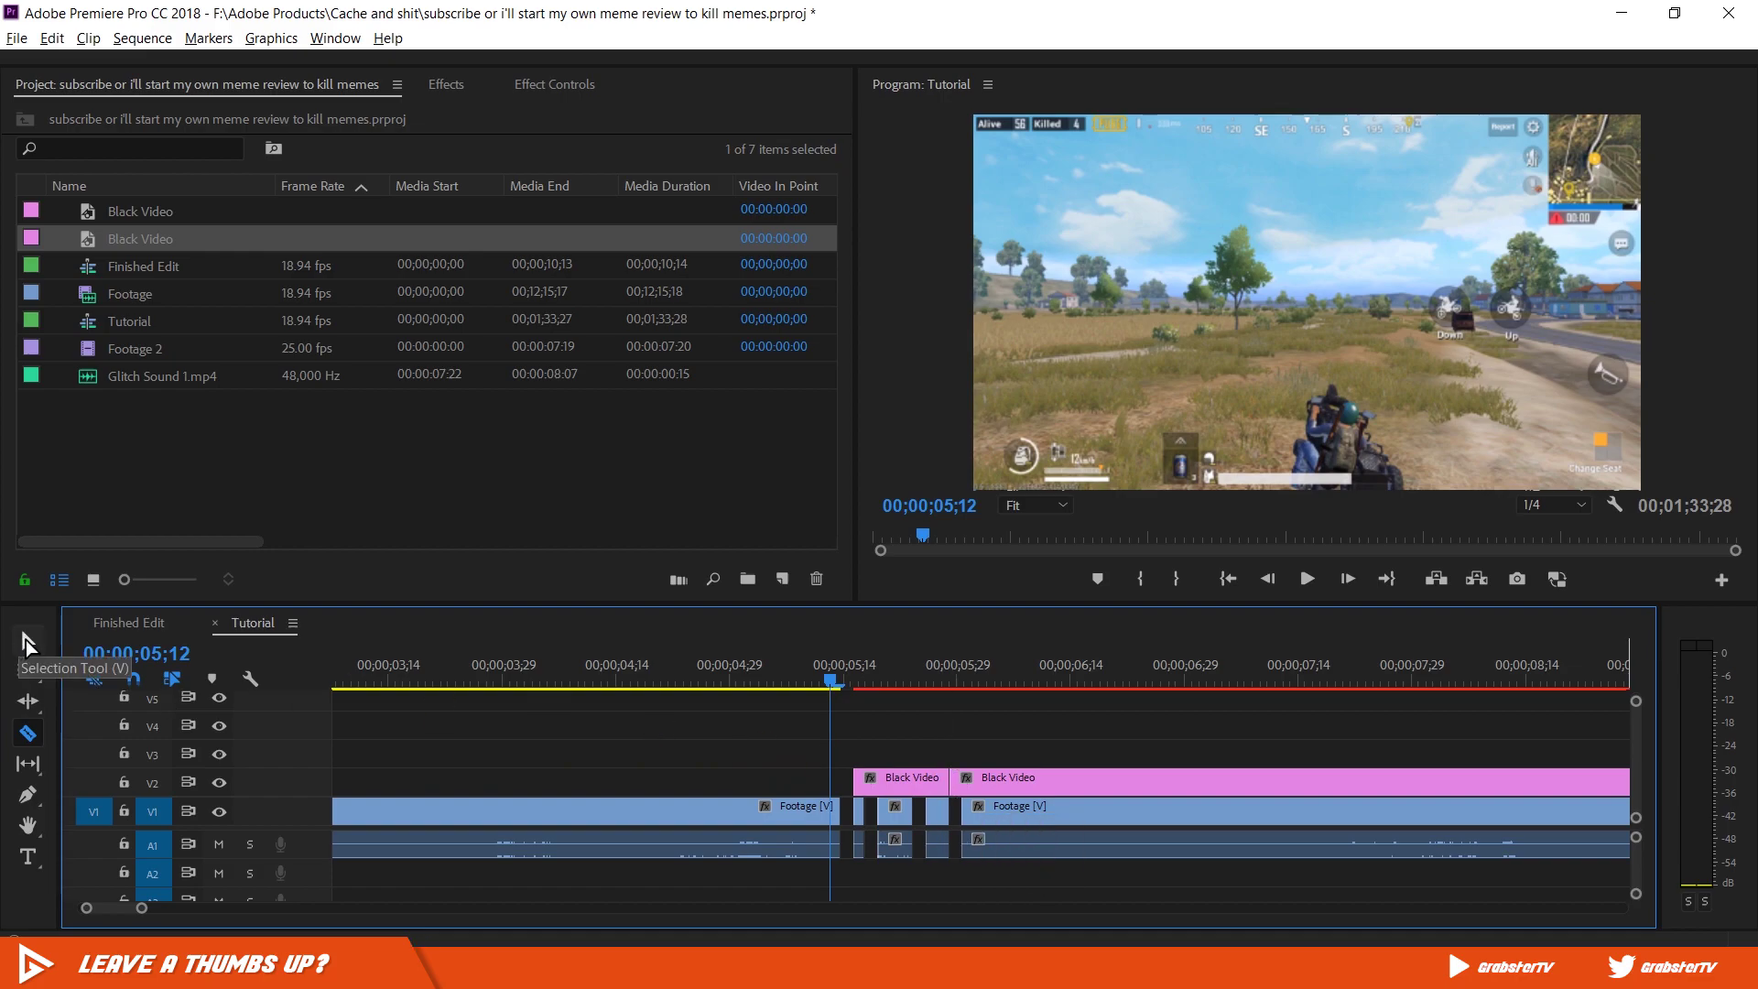
{"action": "left_click", "coordinate": [26, 640]}
{"action": "left_click", "coordinate": [1090, 777]}
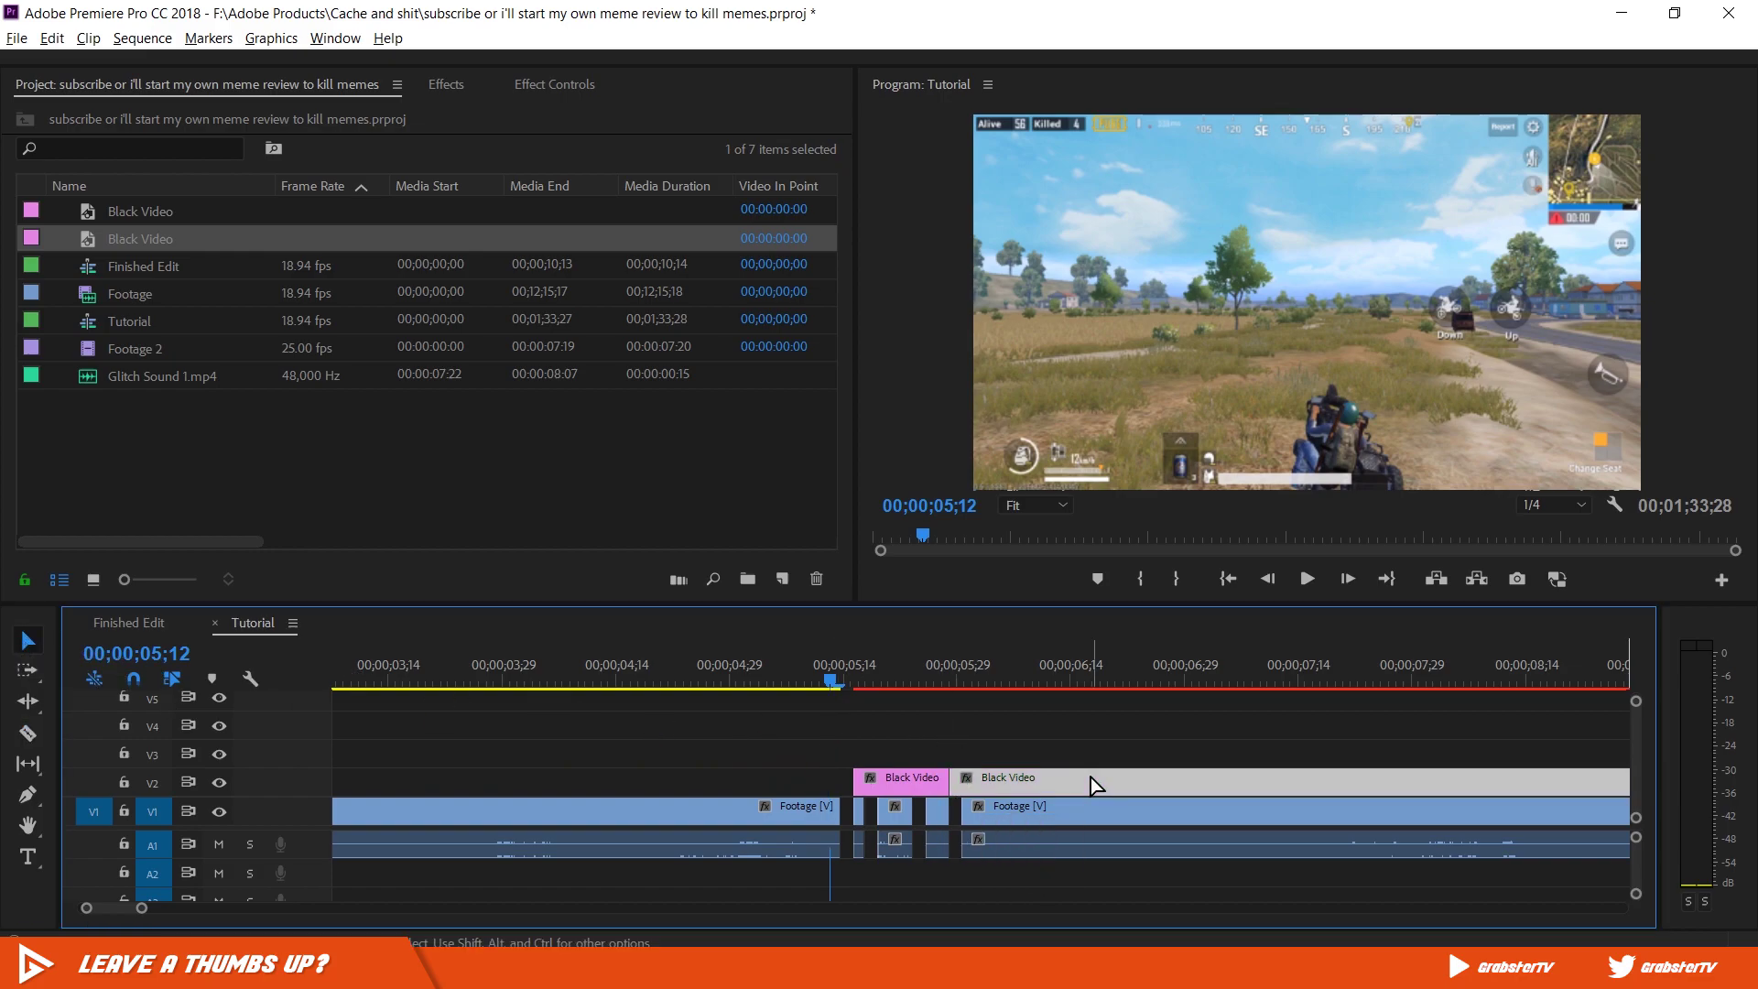
{"action": "key", "text": "Delete"}
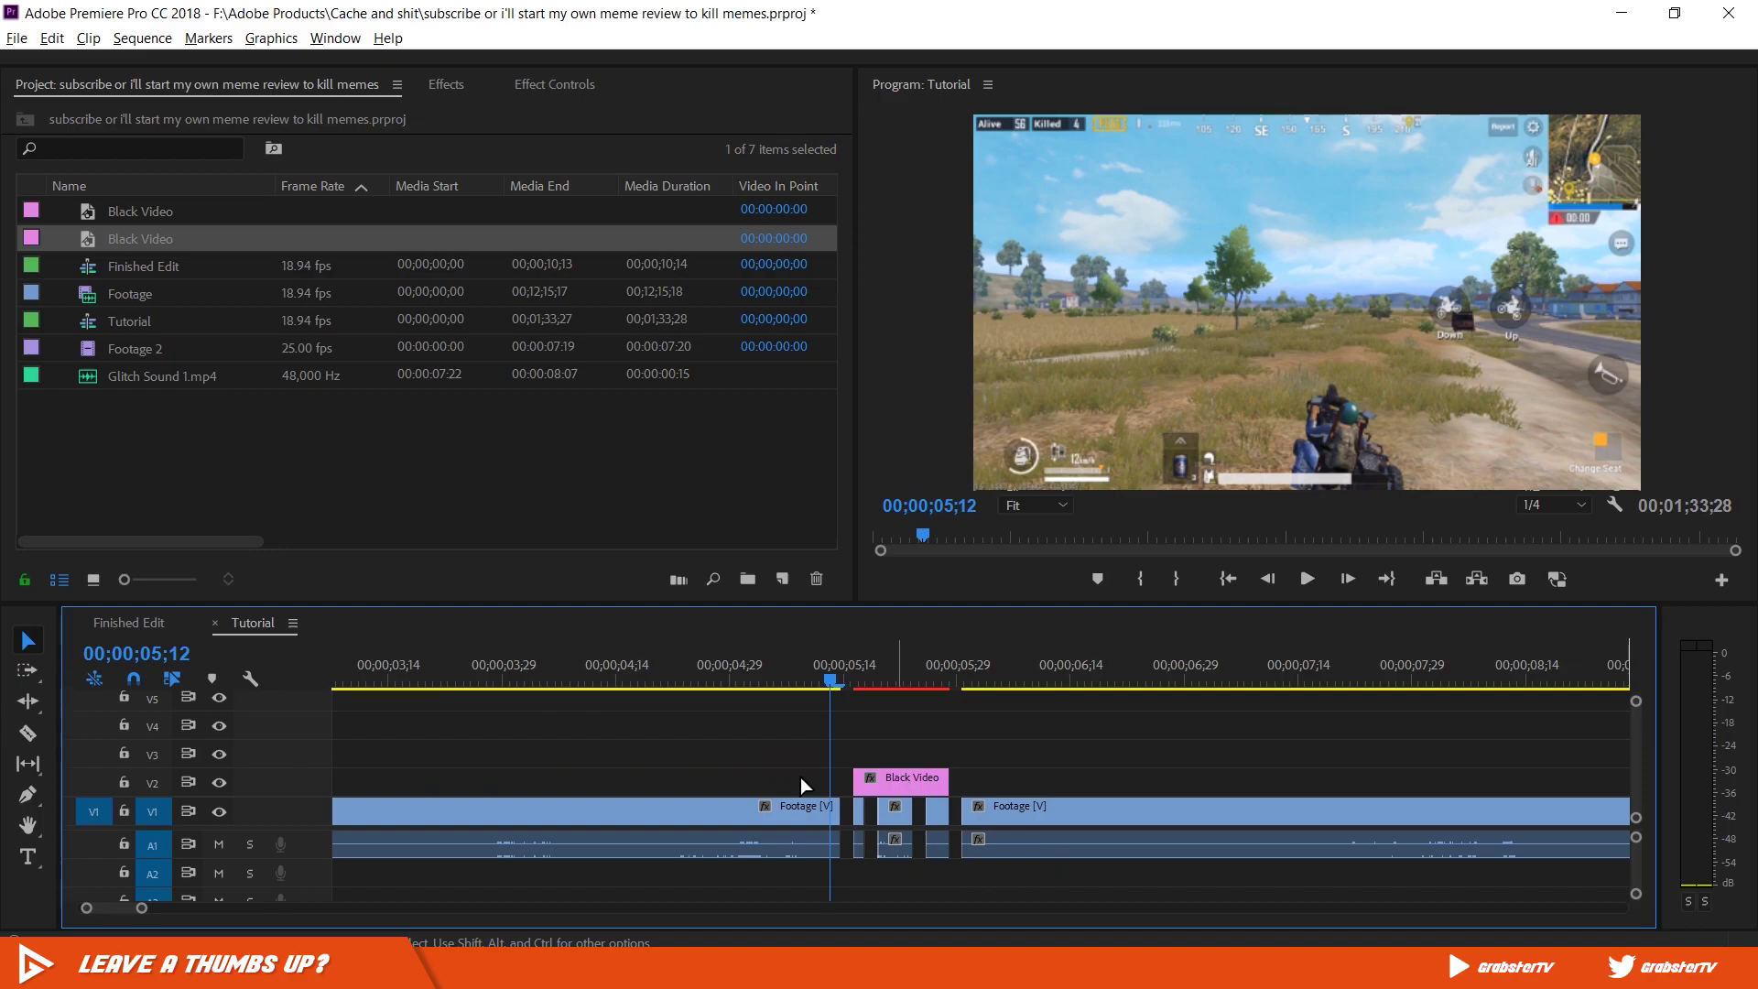
Step: Cut the Black Video clip at the Footage piece edges and delete the two sections lying above the gaps
{"action": "left_click", "coordinate": [27, 733]}
{"action": "scroll", "coordinate": [861, 810], "scroll_direction": "up", "scroll_amount": 3}
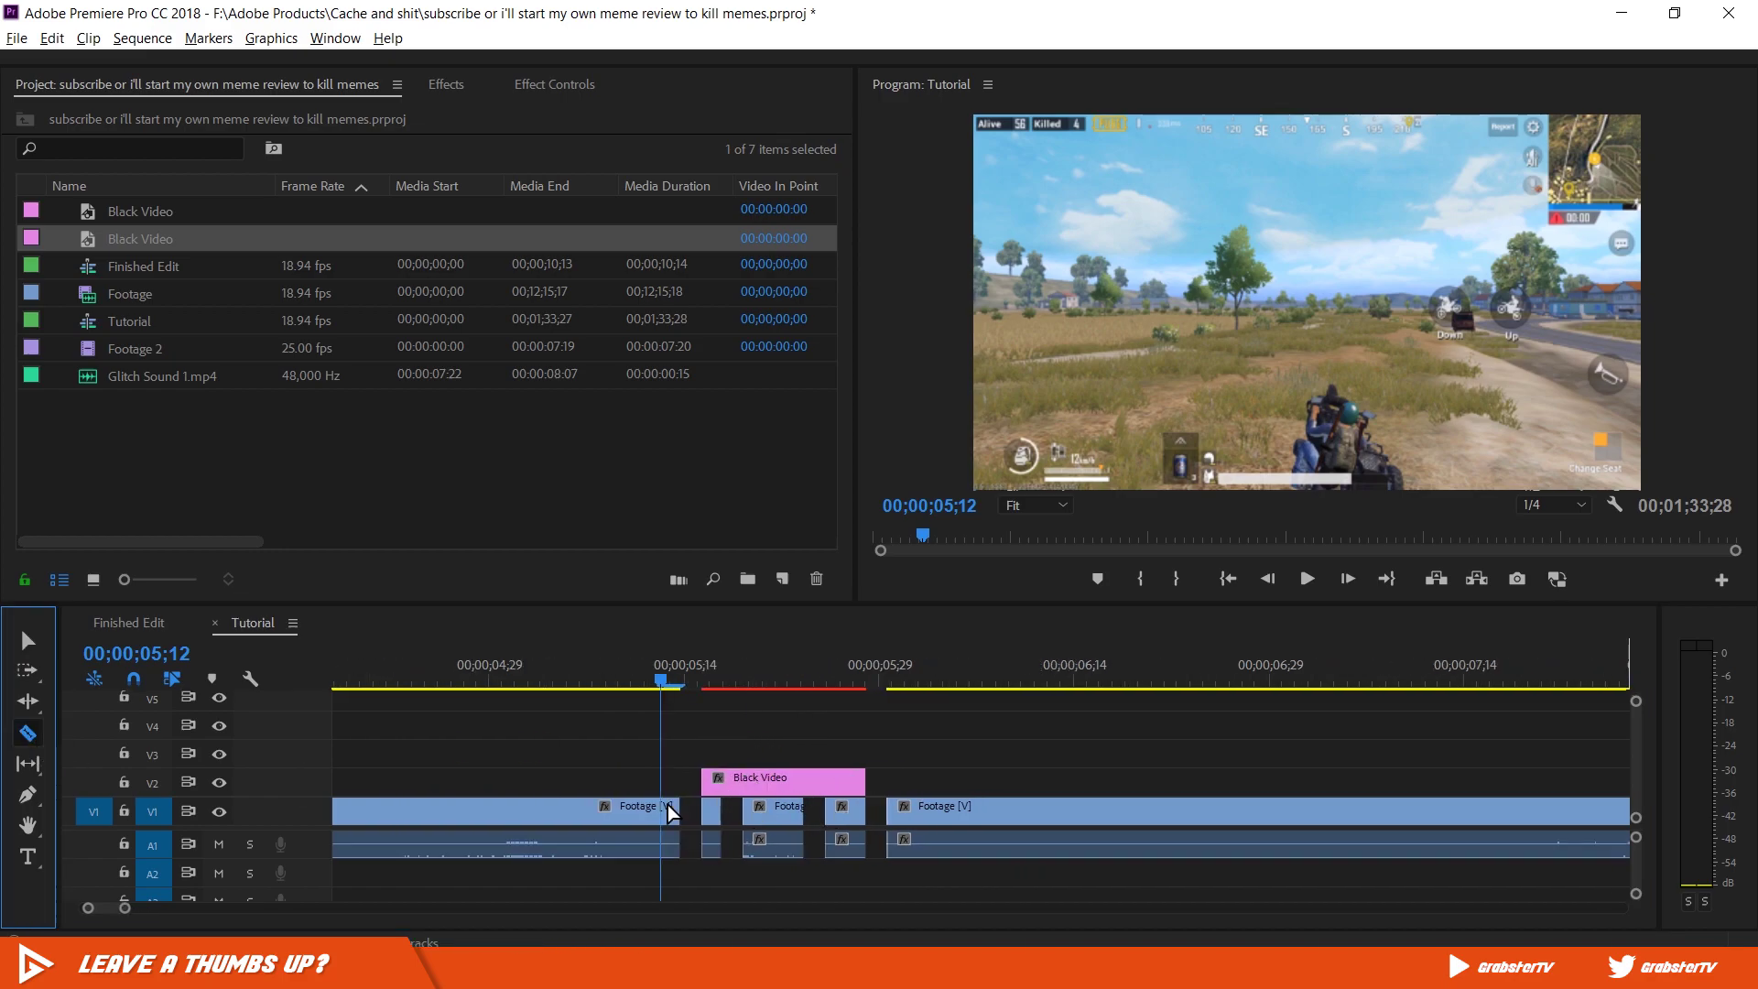
{"action": "left_click", "coordinate": [669, 779]}
{"action": "left_click", "coordinate": [707, 779]}
{"action": "left_click", "coordinate": [806, 779]}
{"action": "left_click", "coordinate": [840, 785]}
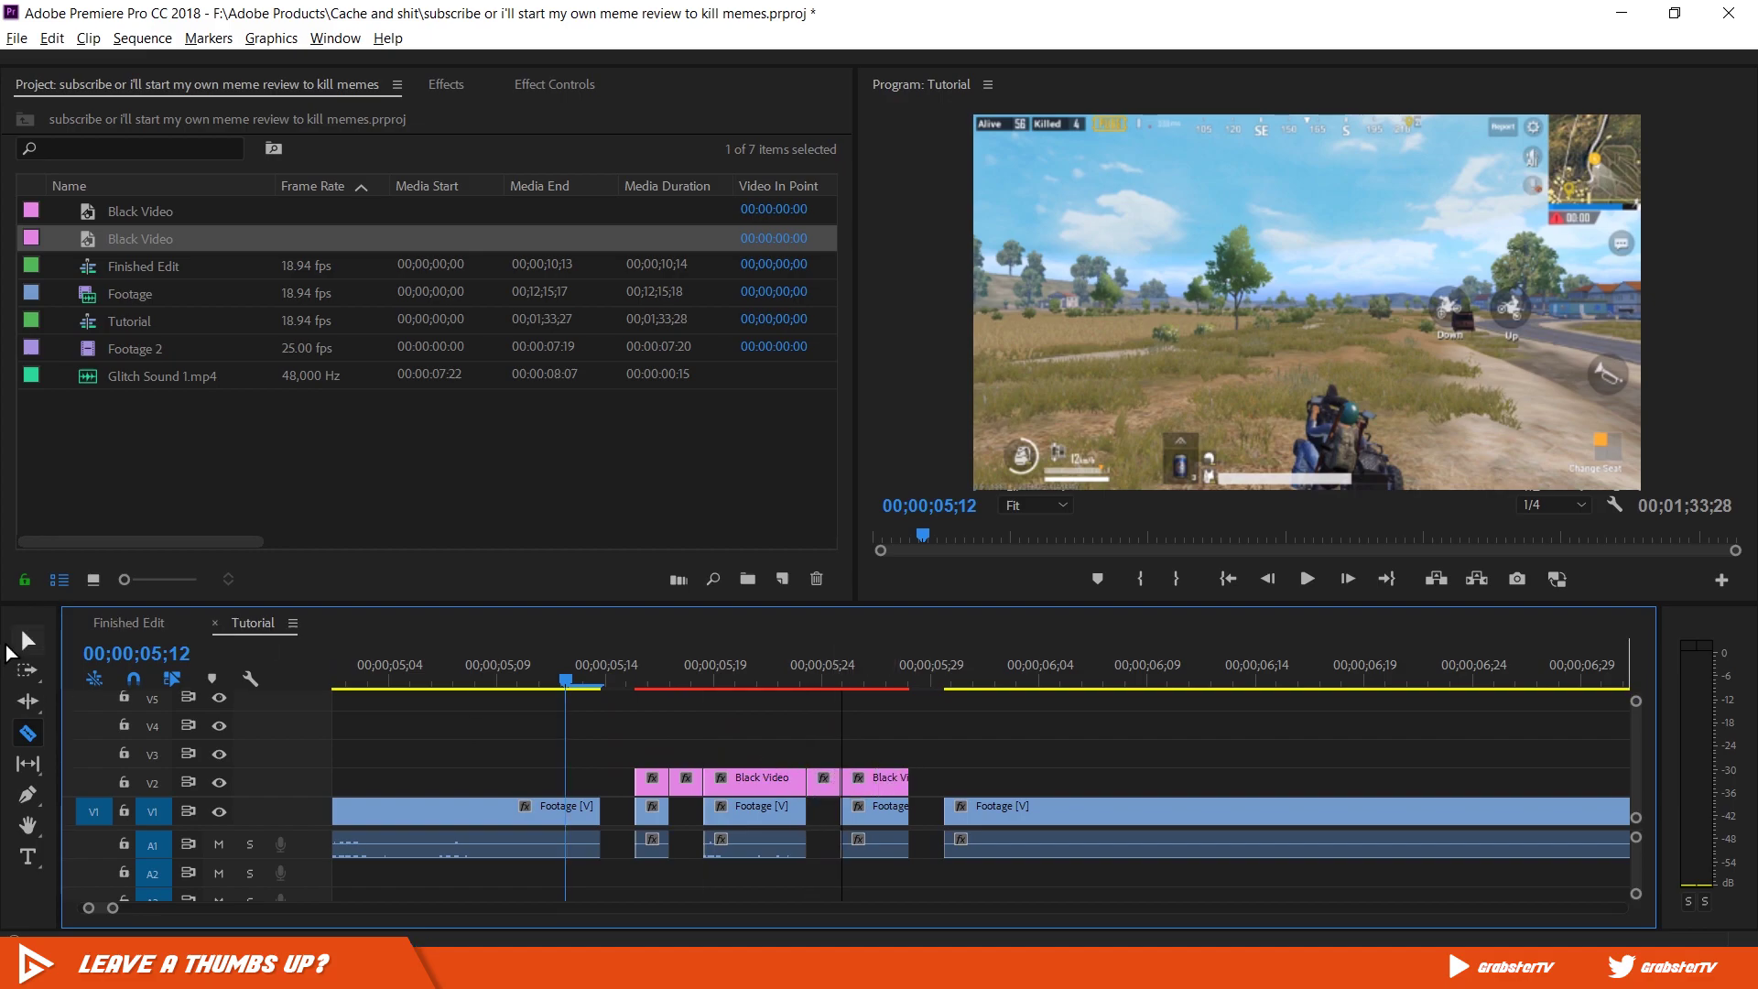
{"action": "left_click", "coordinate": [26, 641]}
{"action": "left_click", "coordinate": [685, 783]}
{"action": "left_click", "coordinate": [822, 780], "text": "shift"}
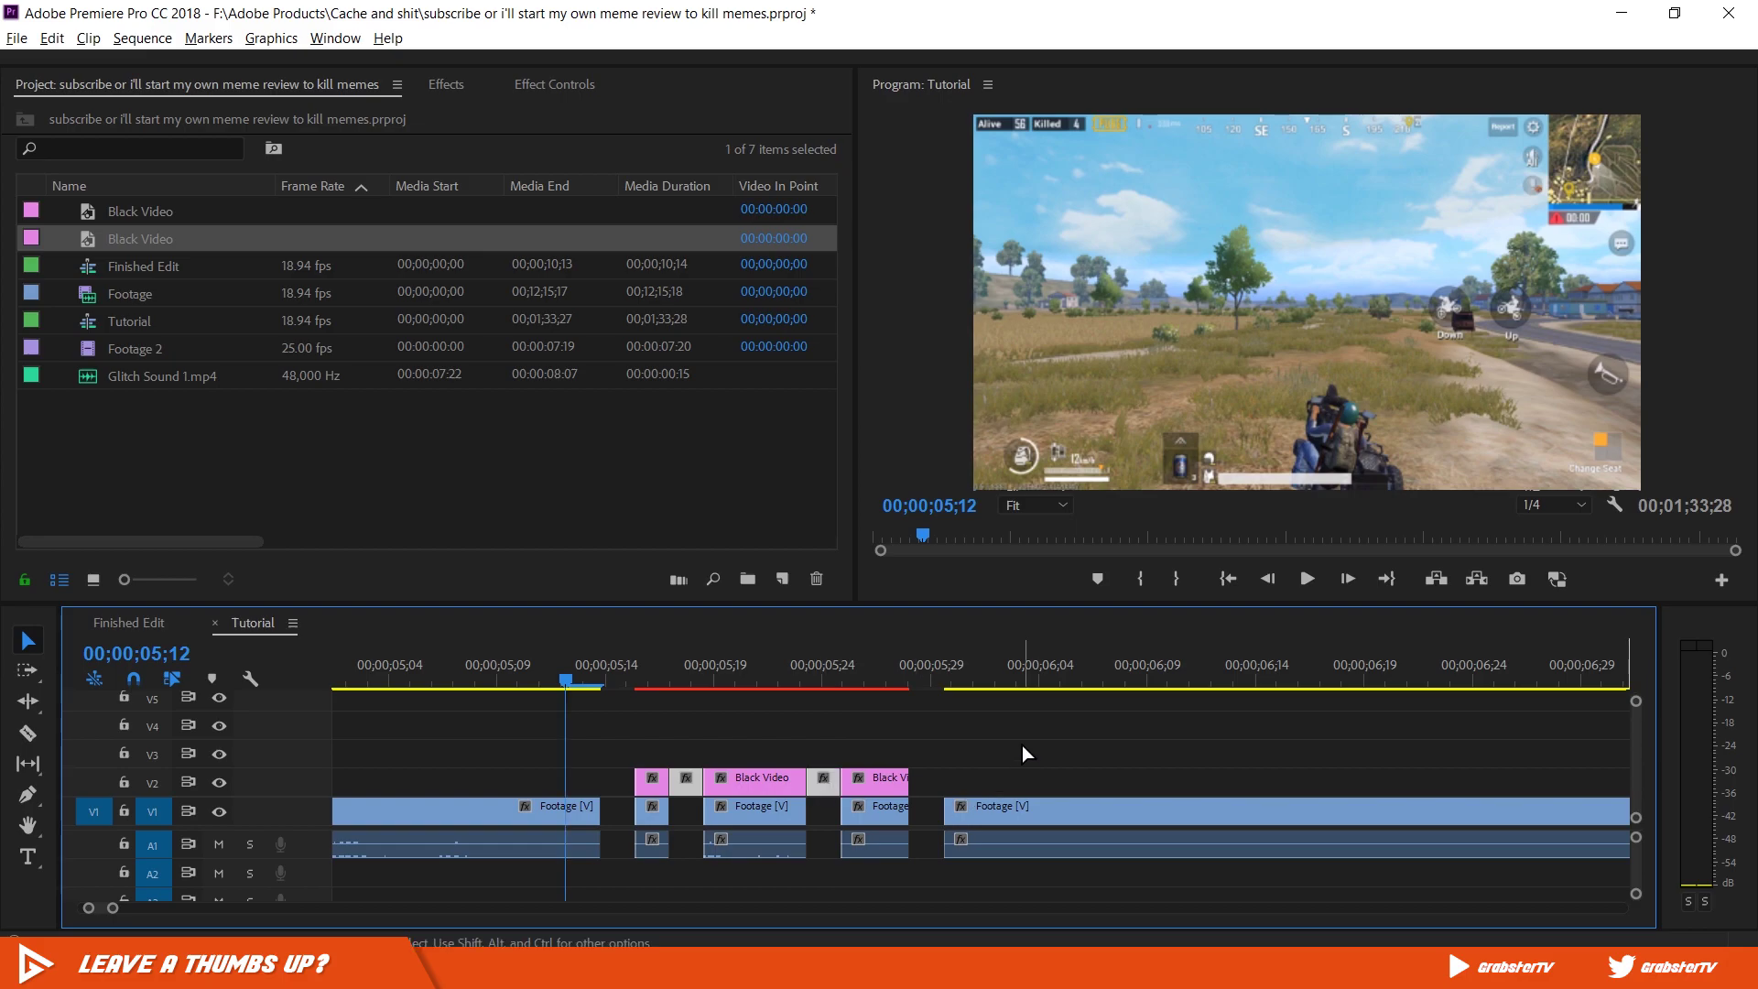
{"action": "key", "text": "Delete"}
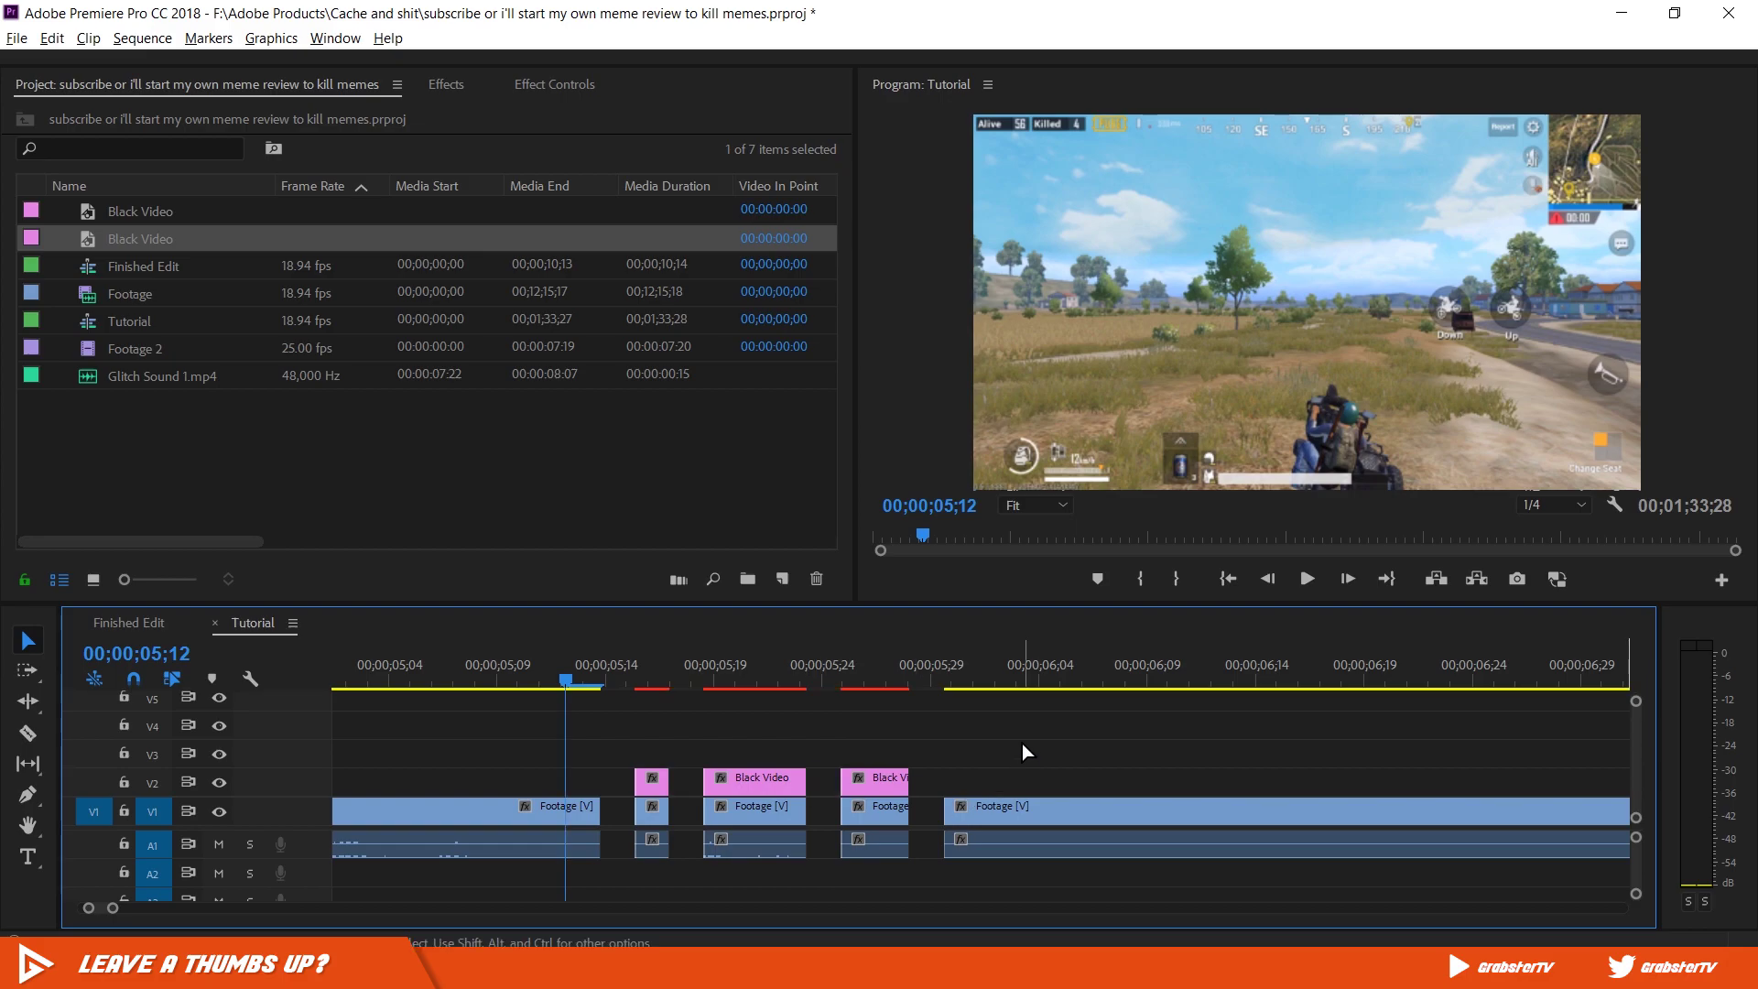
{"action": "left_click", "coordinate": [603, 682]}
{"action": "left_click_drag", "start_coordinate": [672, 690], "coordinate": [810, 702]}
{"action": "left_click_drag", "start_coordinate": [927, 707], "coordinate": [580, 710]}
{"action": "scroll", "coordinate": [699, 462], "scroll_direction": "down", "scroll_amount": 3}
Step: Show the effect controls and turn off Uniform Scale for the first Black Video clip on V2
{"action": "left_click", "coordinate": [328, 41]}
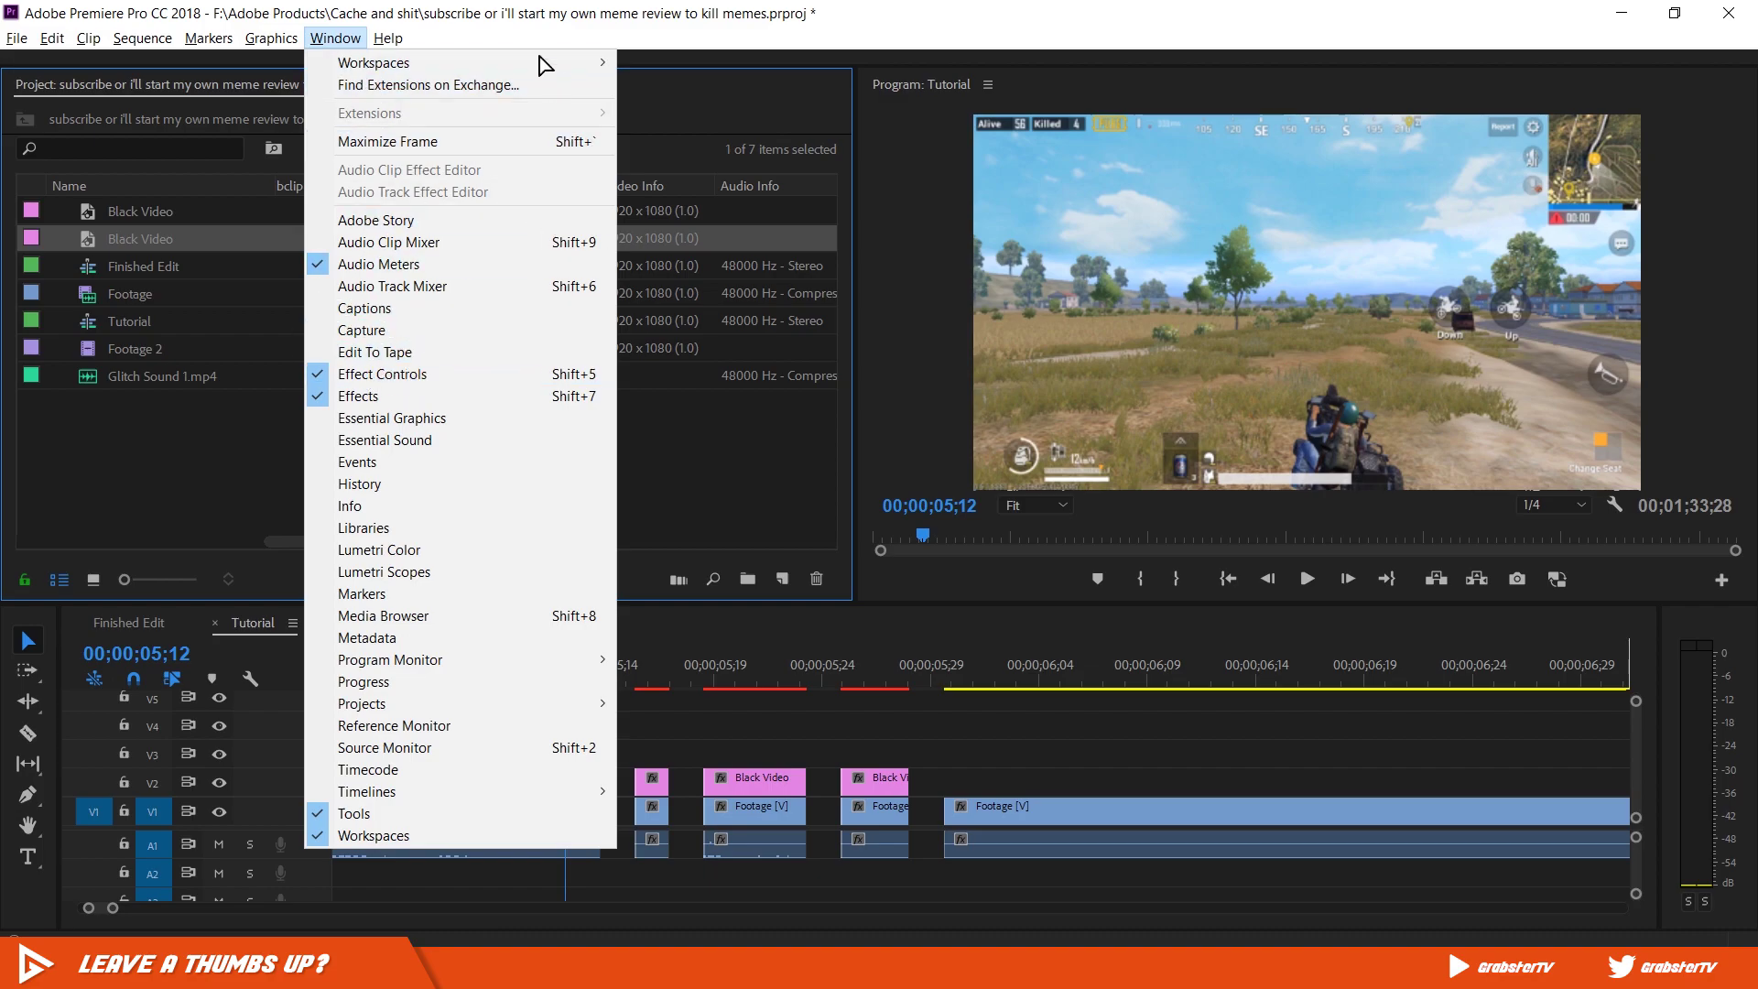
{"action": "left_click", "coordinate": [513, 39]}
{"action": "left_click", "coordinate": [537, 92]}
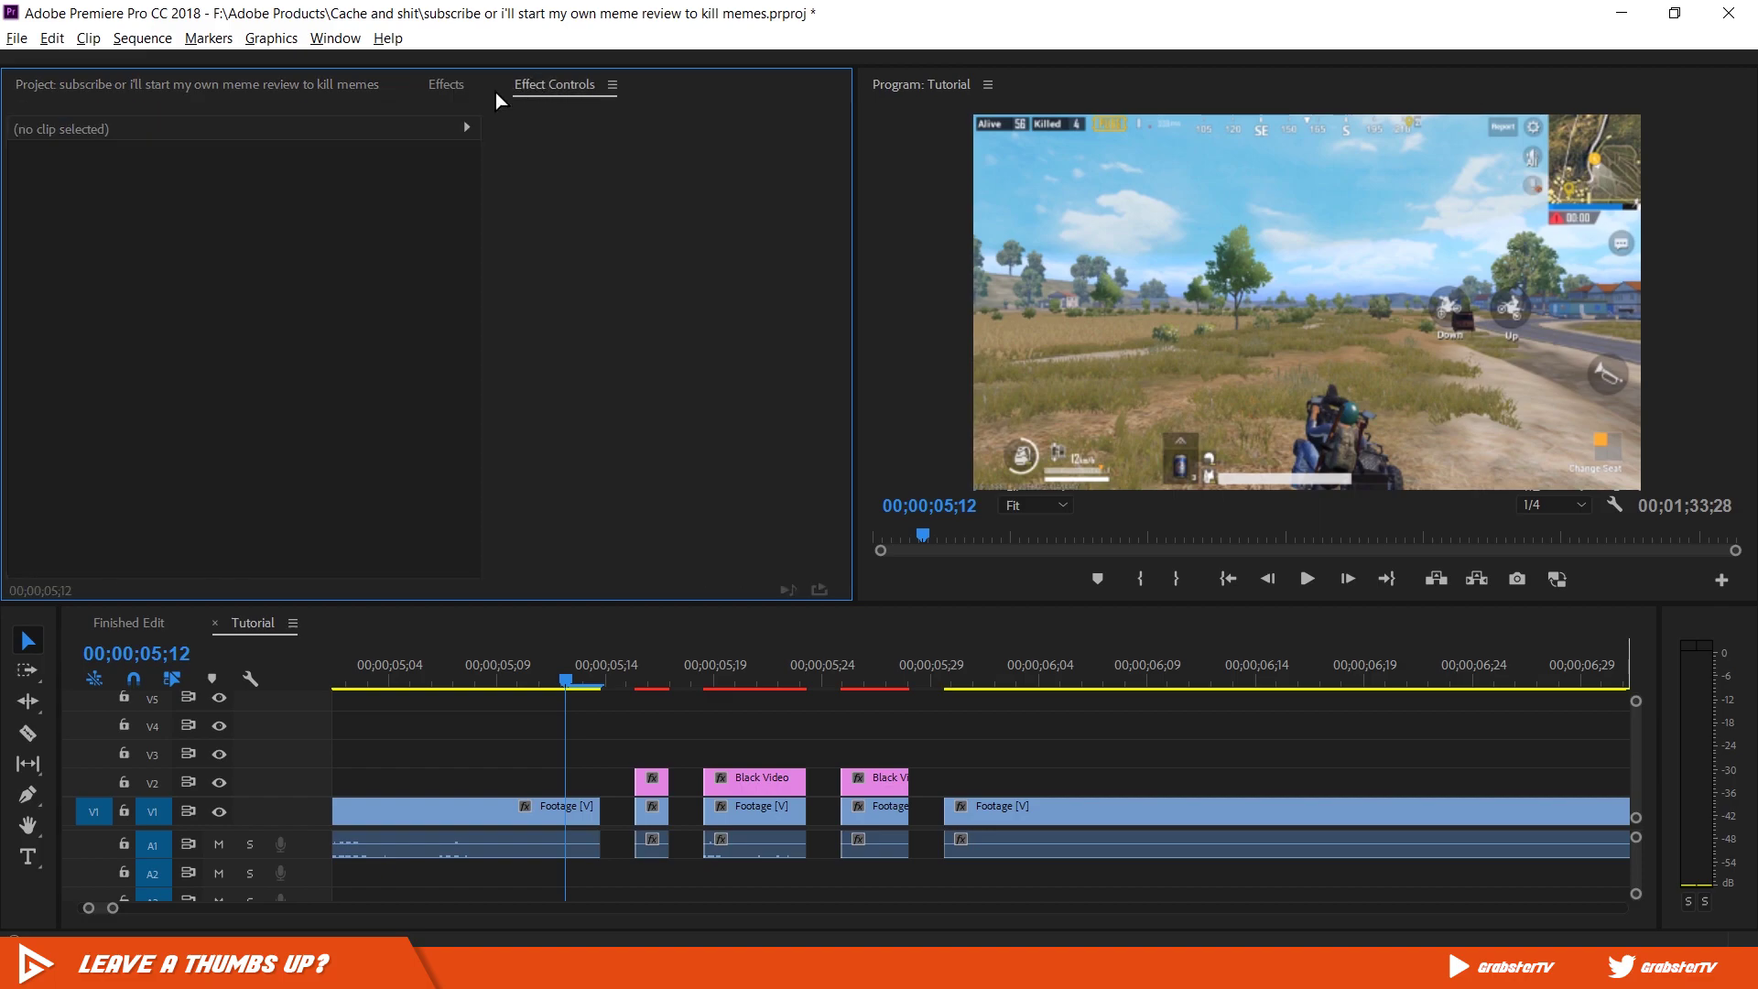
{"action": "left_click", "coordinate": [650, 780]}
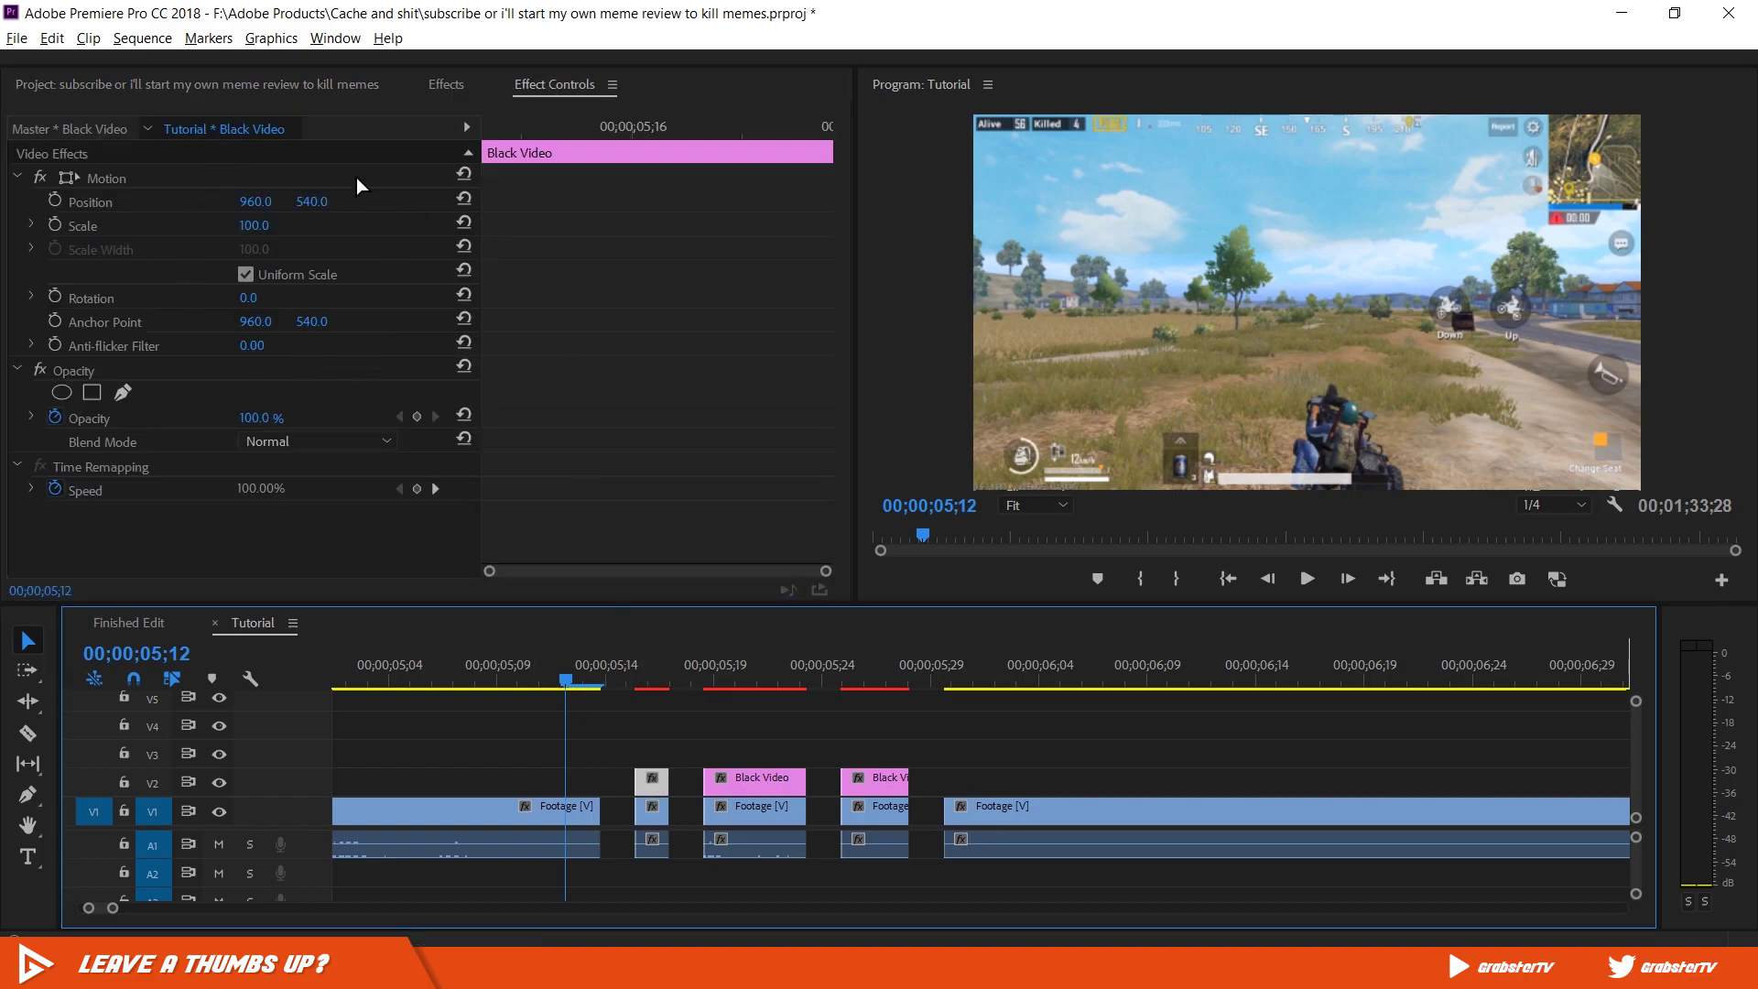
{"action": "left_click", "coordinate": [602, 291]}
{"action": "left_click", "coordinate": [31, 225]}
{"action": "left_click", "coordinate": [246, 307]}
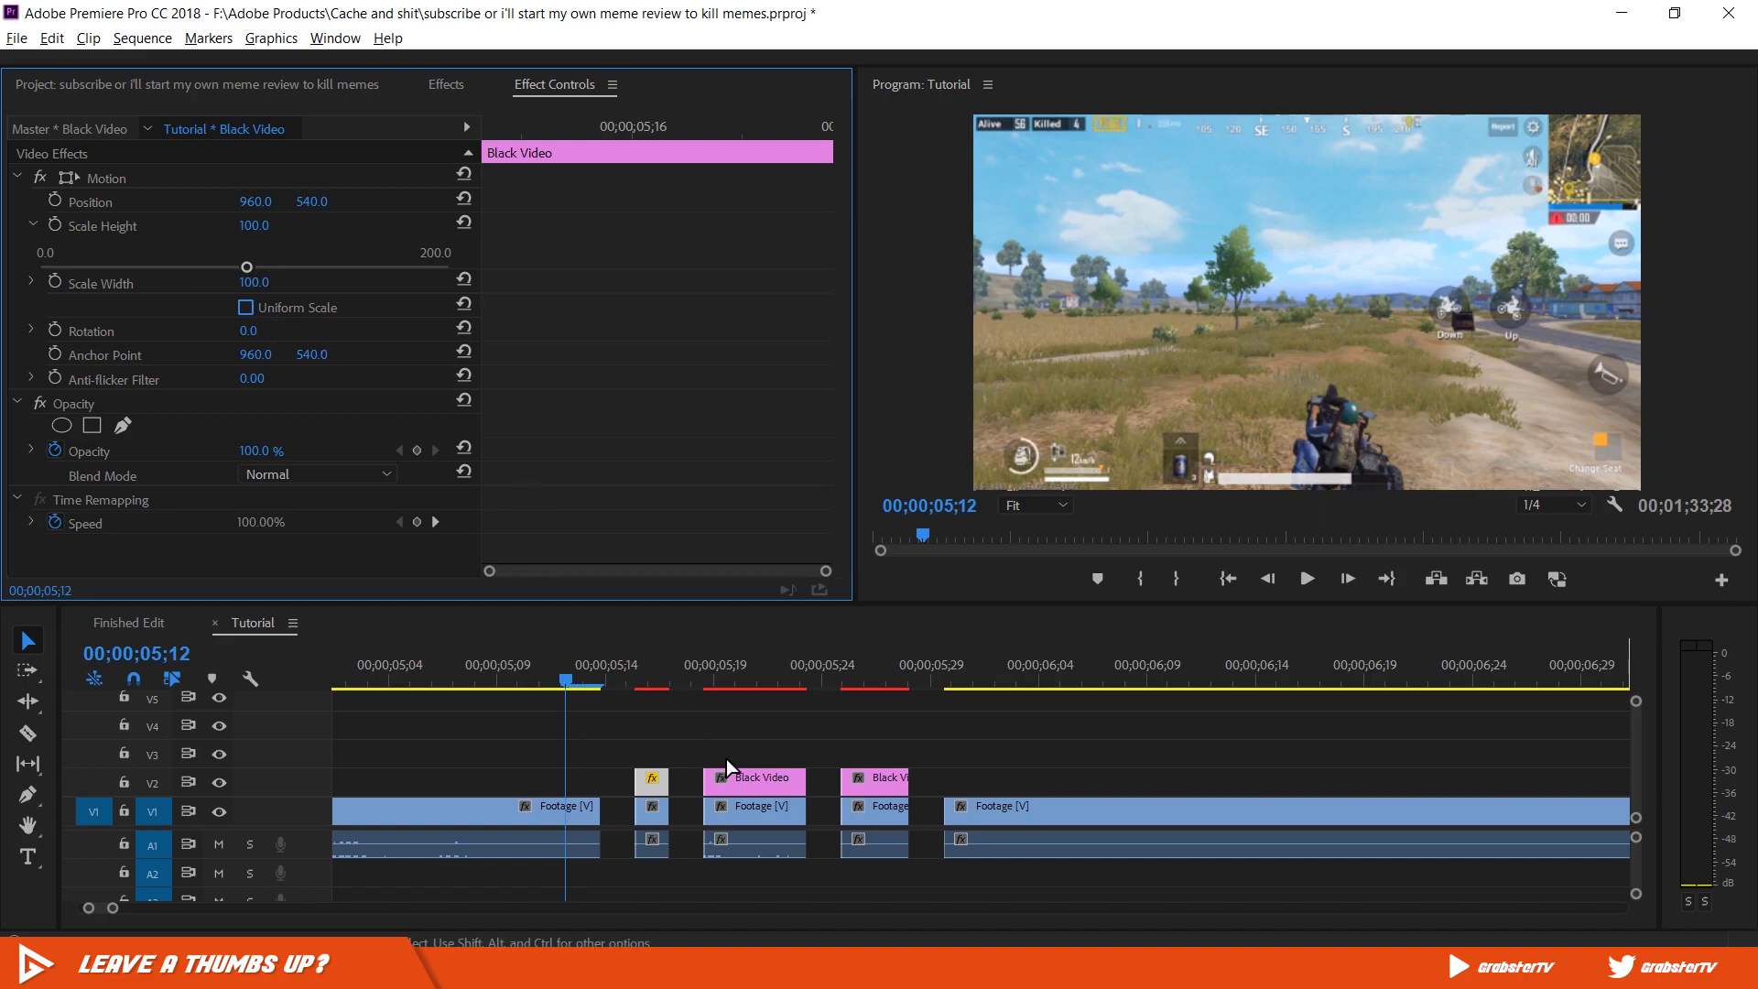
Step: Turn off Uniform Scale for the second and third Black Video clips on V2
{"action": "left_click", "coordinate": [746, 781]}
{"action": "left_click", "coordinate": [32, 224]}
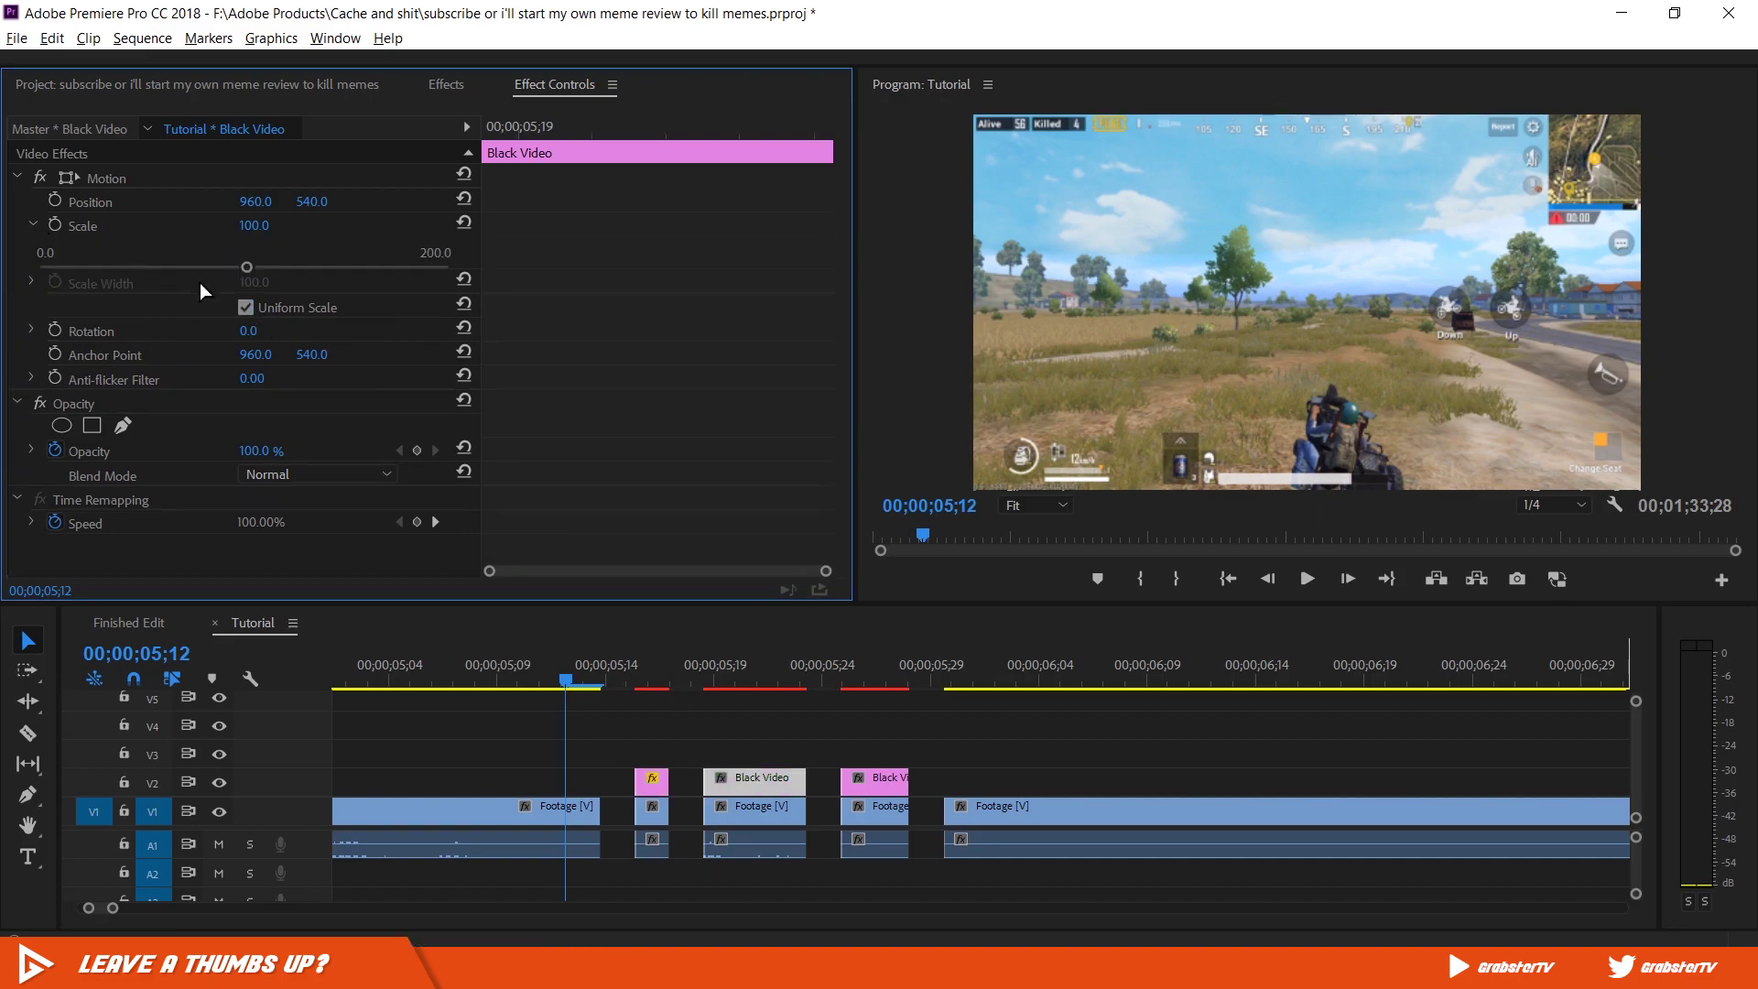
{"action": "left_click", "coordinate": [245, 307]}
{"action": "left_click", "coordinate": [847, 778]}
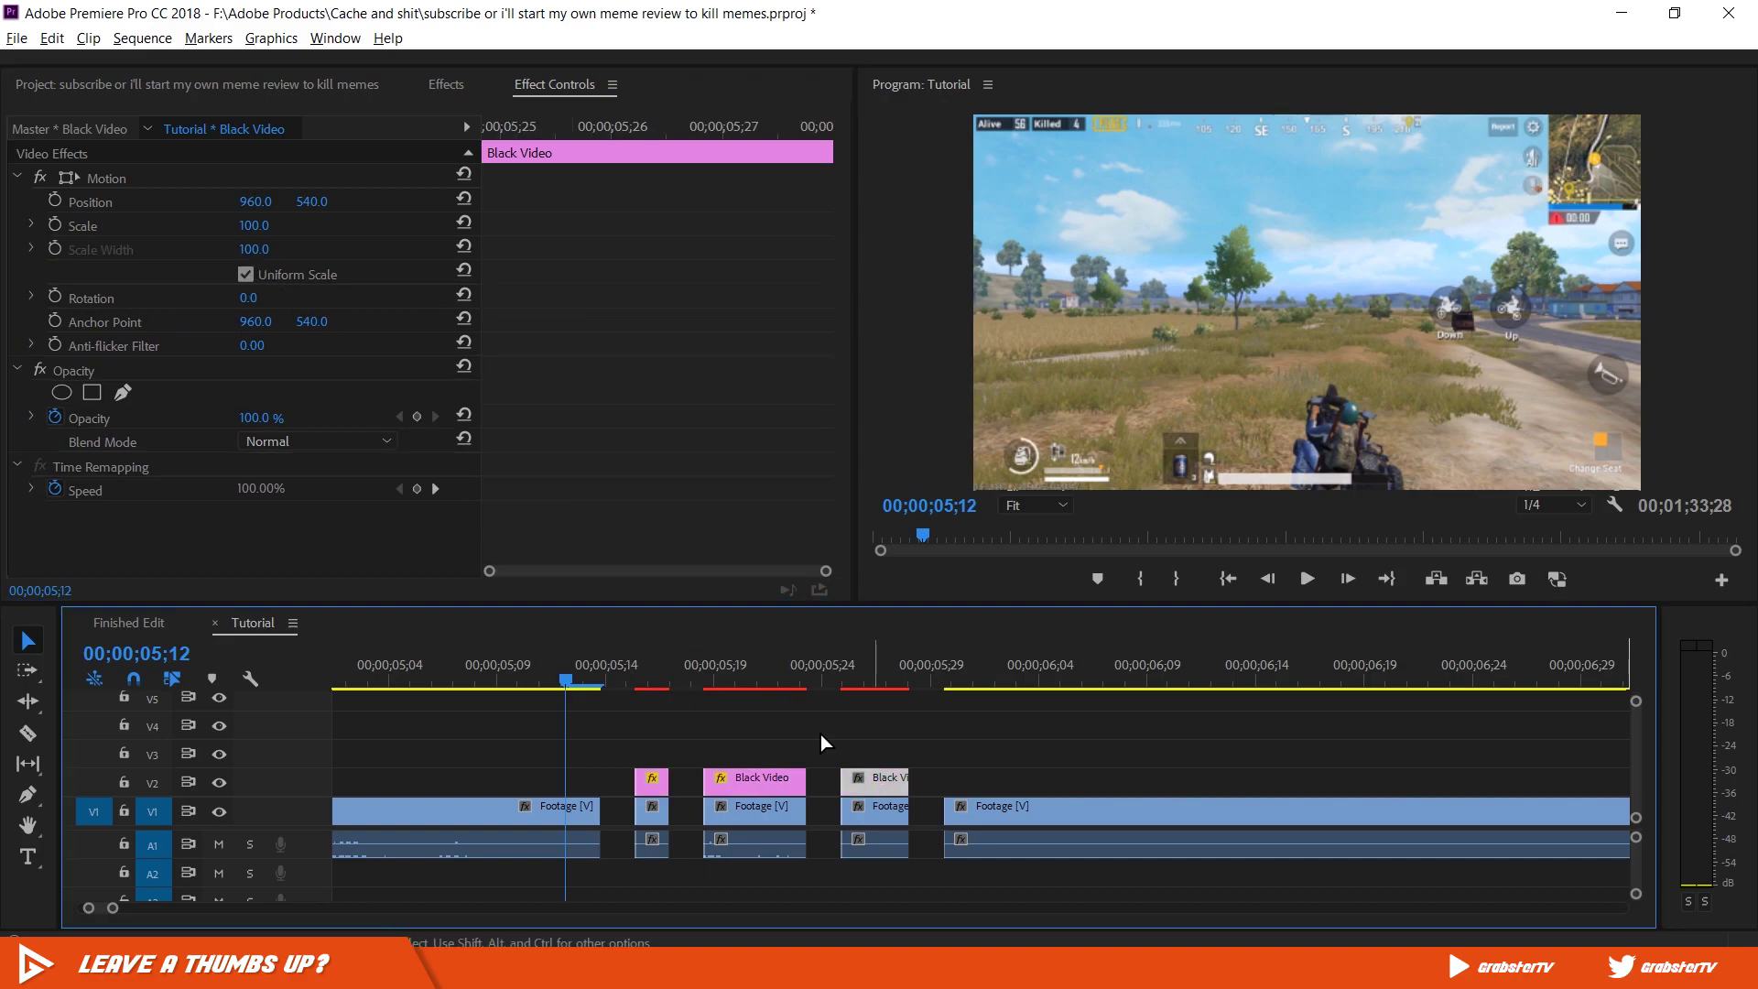
{"action": "left_click", "coordinate": [35, 226]}
{"action": "left_click", "coordinate": [243, 307]}
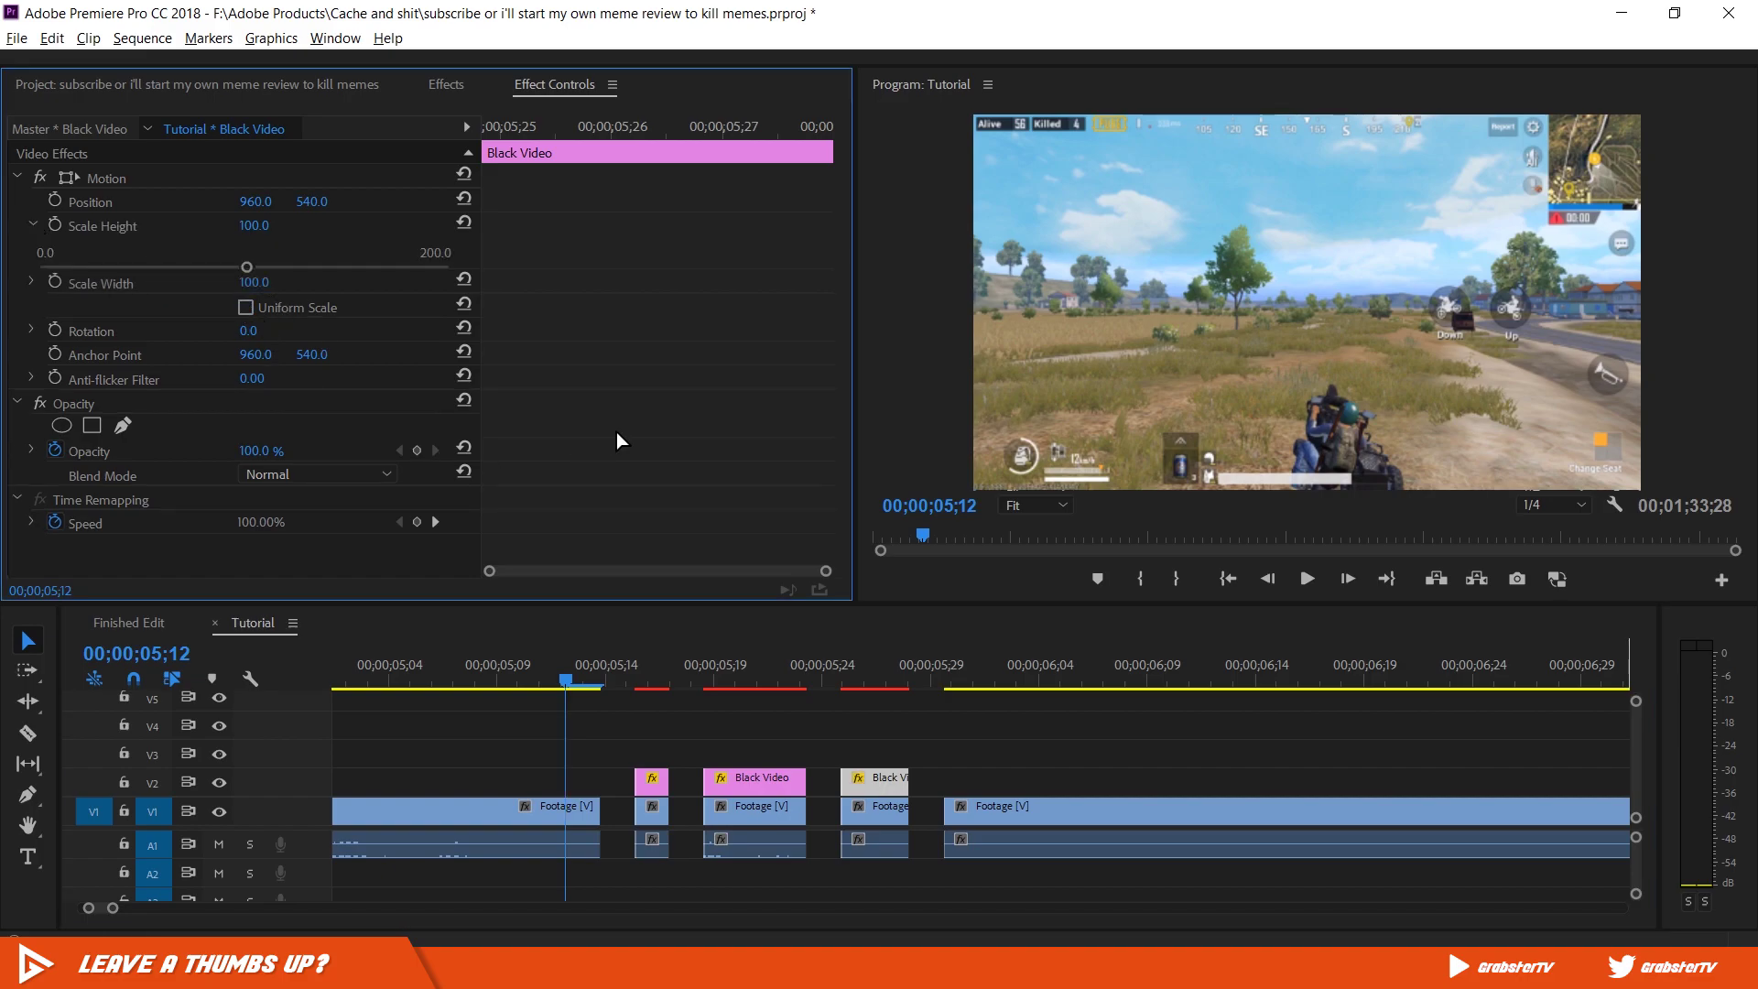
Step: With the playhead on the first Black Video clip, set its Scale Height to 5 and its vertical position to about 779
{"action": "left_click_drag", "start_coordinate": [853, 678], "coordinate": [641, 687]}
{"action": "left_click", "coordinate": [655, 779]}
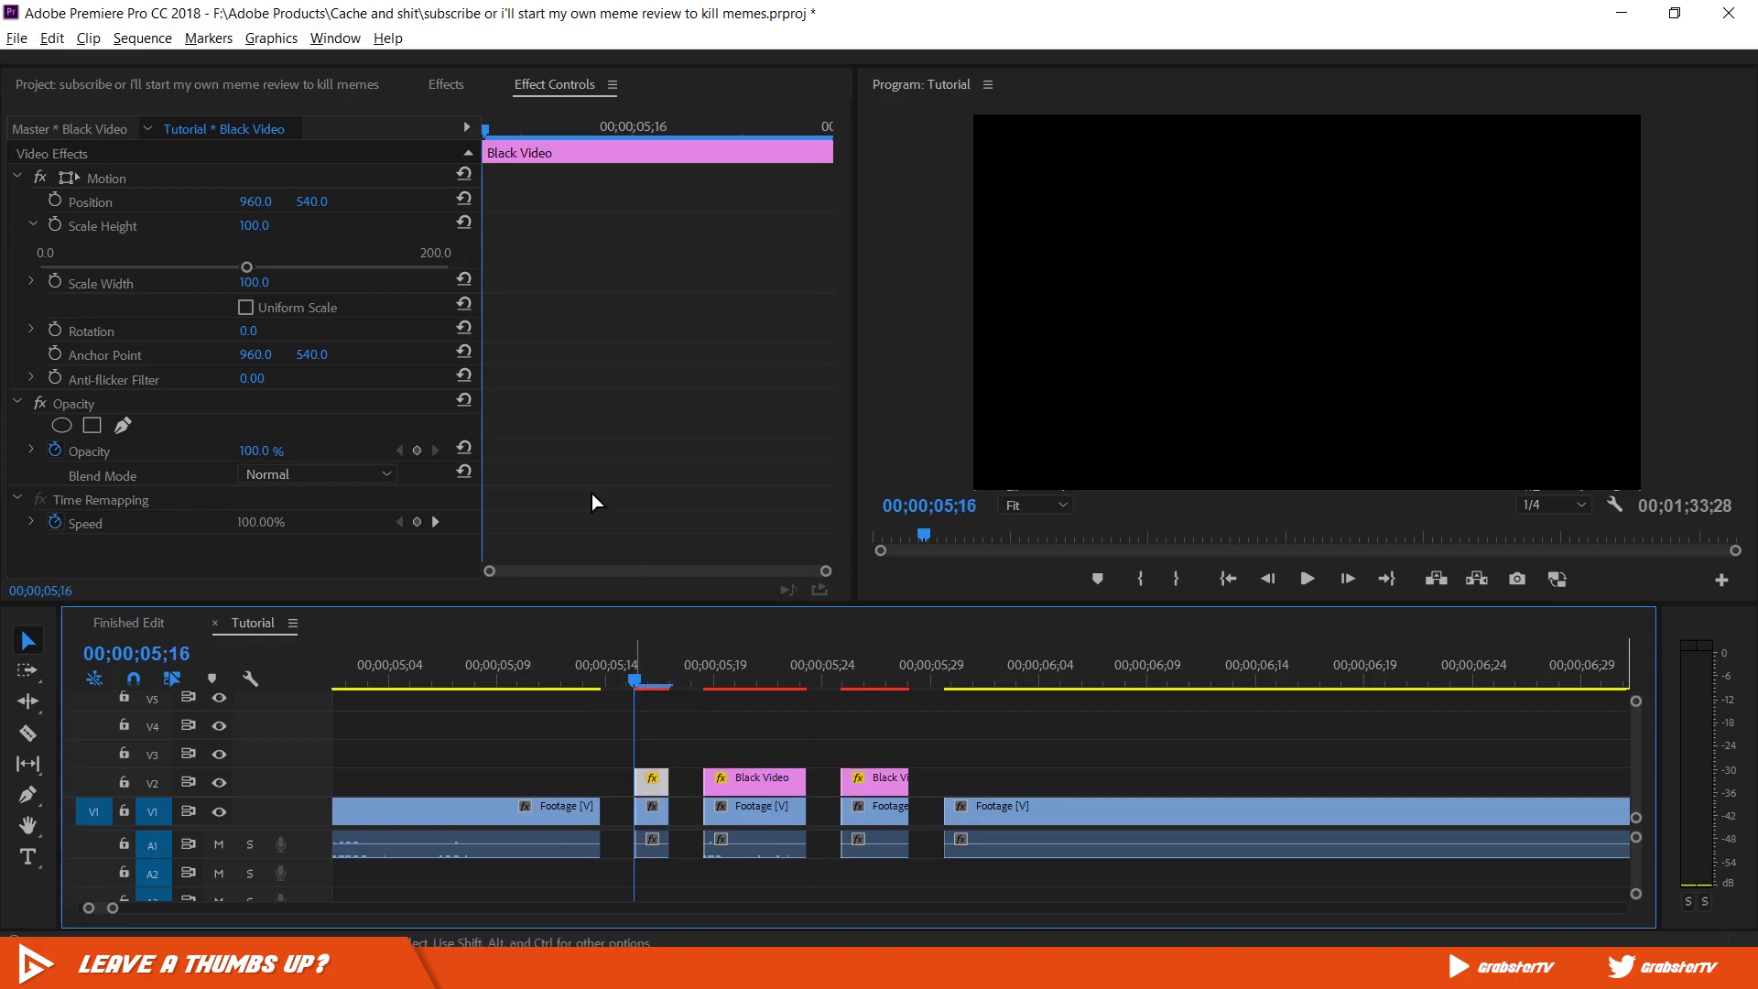
{"action": "left_click_drag", "start_coordinate": [255, 225], "coordinate": [176, 225]}
{"action": "type", "text": "5"}
{"action": "key", "text": "Return"}
{"action": "left_click_drag", "start_coordinate": [311, 202], "coordinate": [399, 201]}
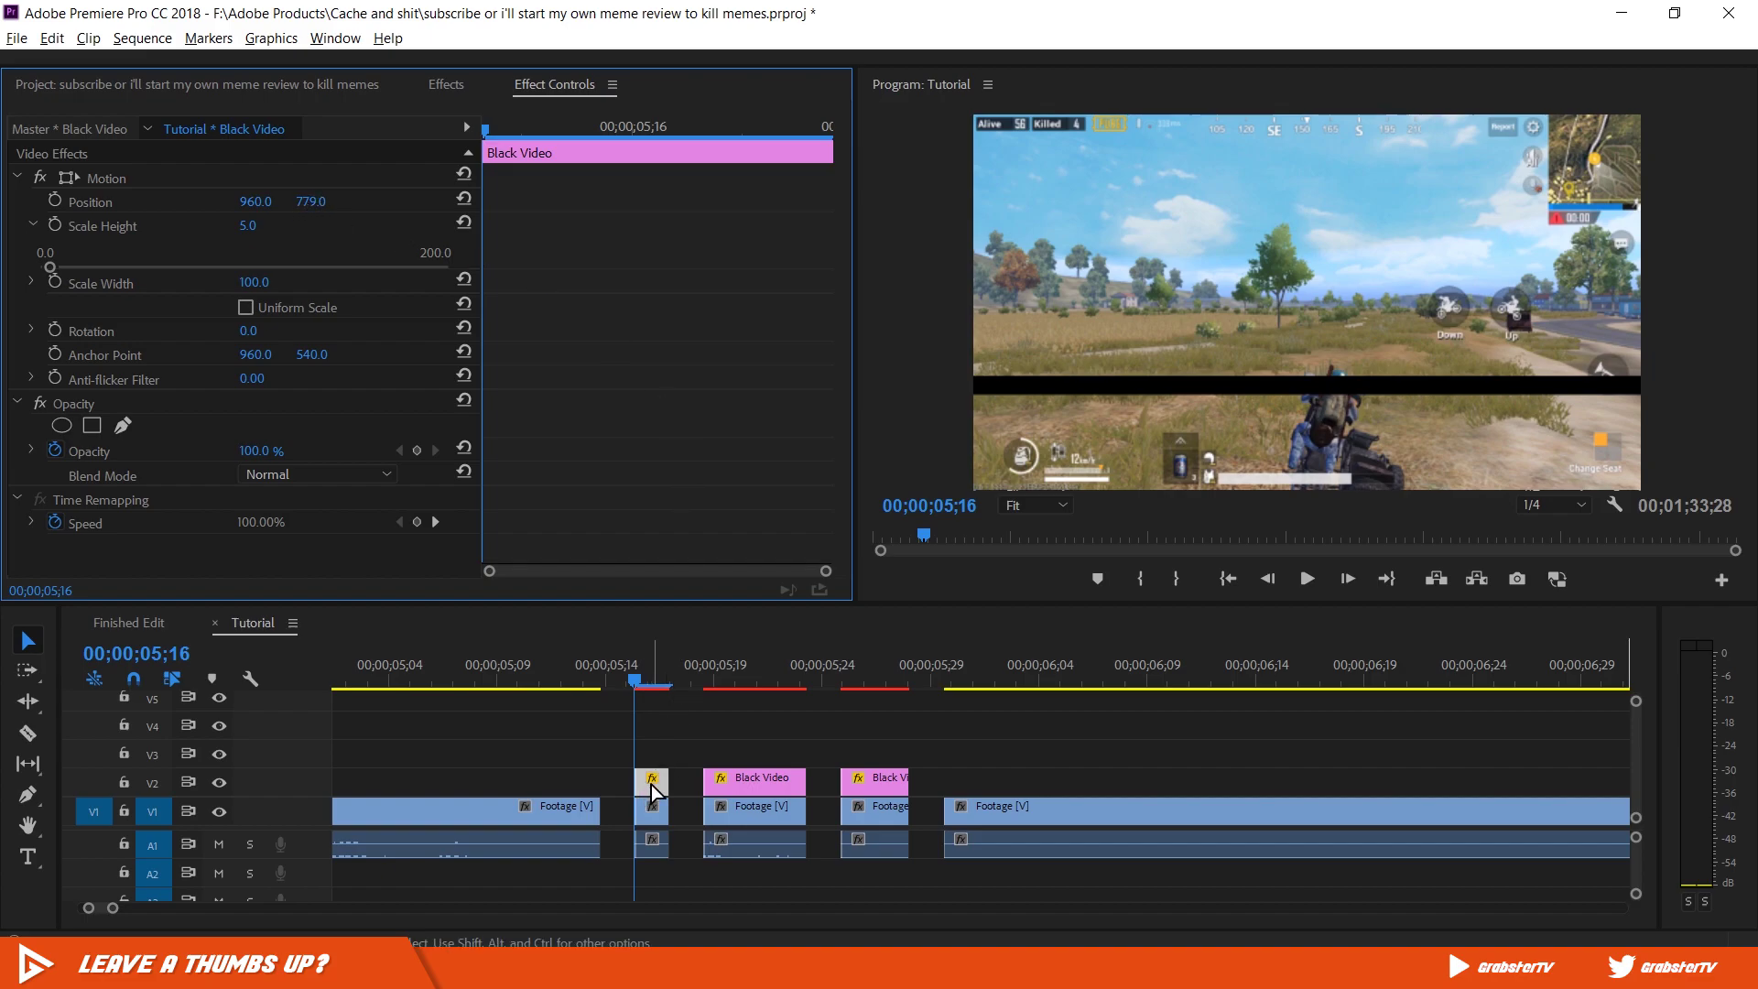
Step: Duplicate the first Black Video clip onto V3 and give the copy Scale Height 2 and a vertical position of about 178
{"action": "left_click_drag", "start_coordinate": [651, 784], "coordinate": [651, 758]}
{"action": "left_click", "coordinate": [652, 760]}
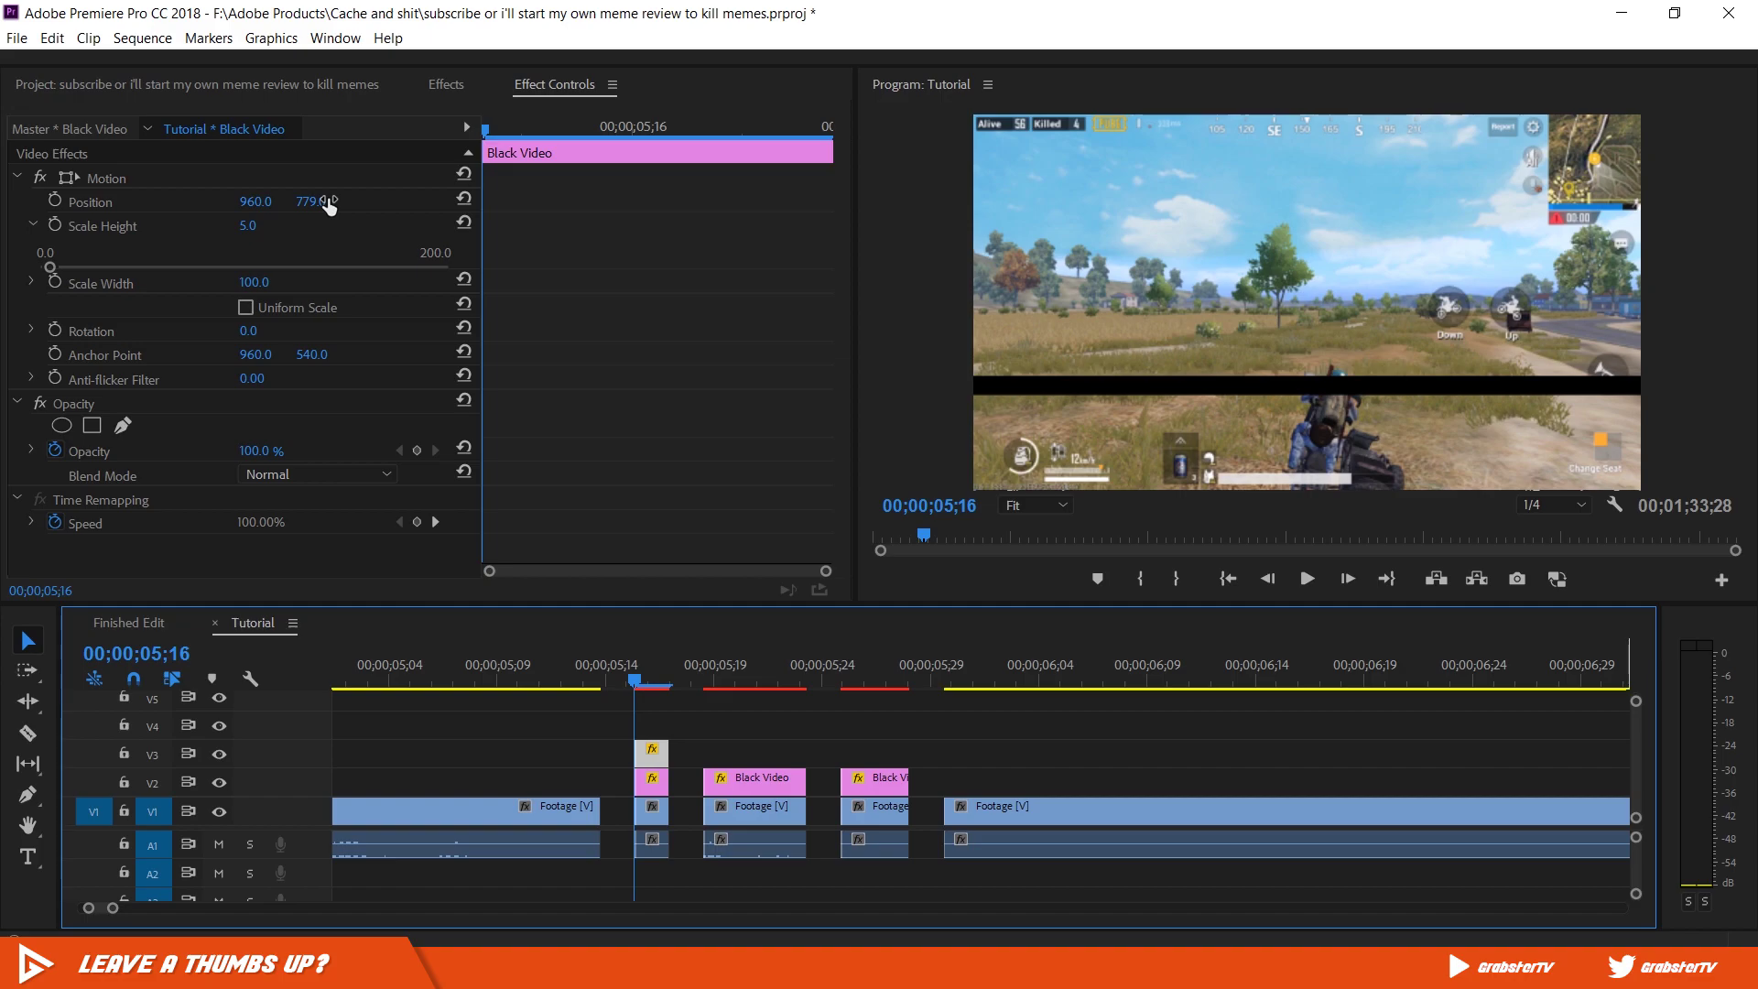
{"action": "left_click_drag", "start_coordinate": [328, 207], "coordinate": [273, 237]}
{"action": "left_click", "coordinate": [260, 222]}
{"action": "type", "text": "2"}
{"action": "key", "text": "Return"}
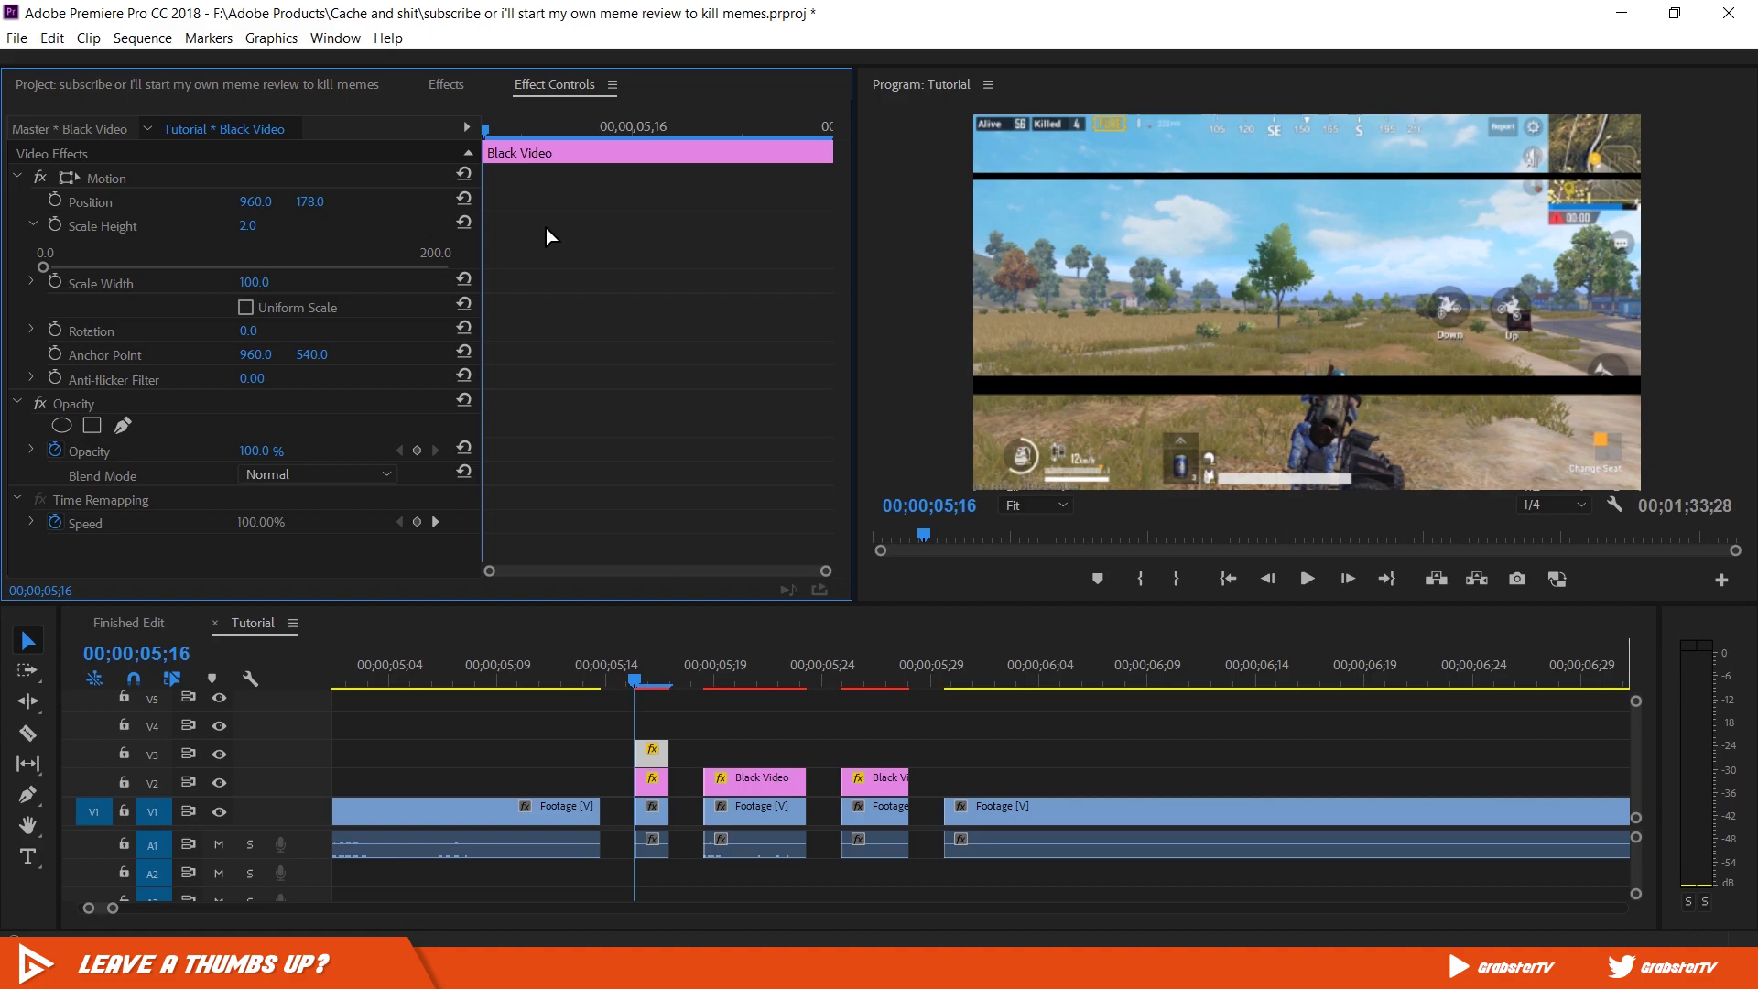
Step: Duplicate the V3 Black Video clip onto V4 and give the copy Scale Height 1 and a vertical position of about 688
{"action": "left_click_drag", "start_coordinate": [650, 756], "coordinate": [652, 728]}
{"action": "left_click", "coordinate": [650, 720]}
{"action": "left_click_drag", "start_coordinate": [309, 201], "coordinate": [220, 234]}
{"action": "left_click", "coordinate": [268, 217]}
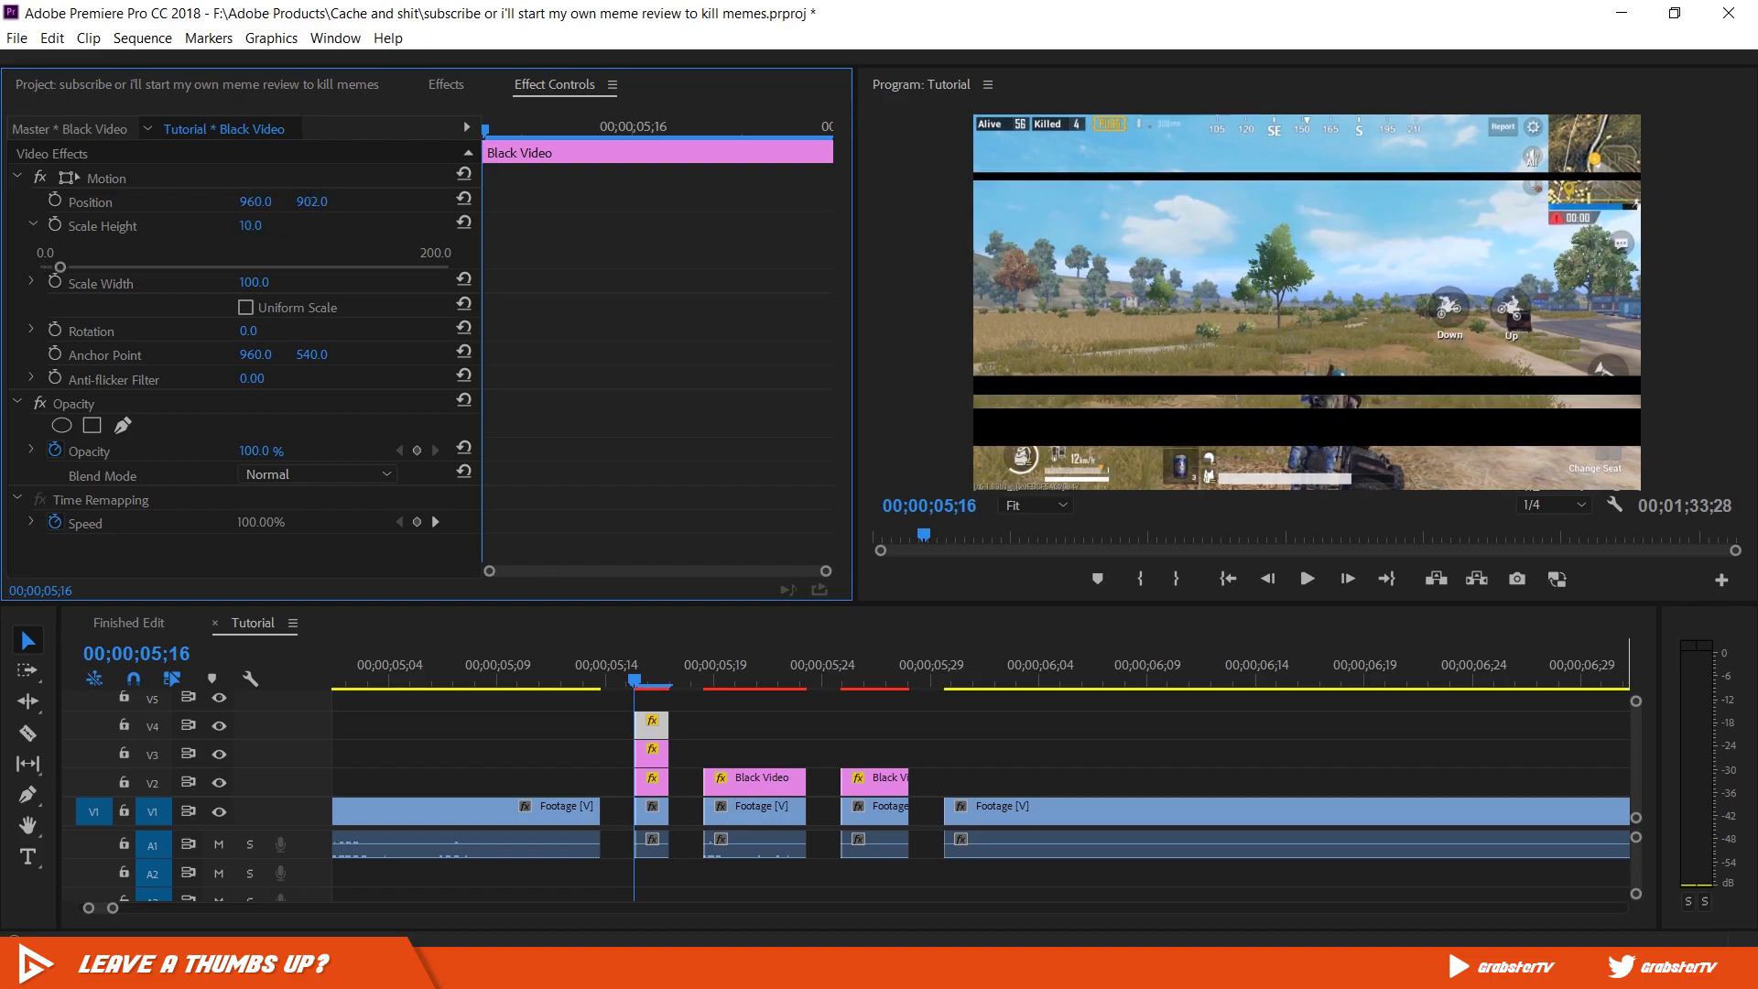
{"action": "left_click_drag", "start_coordinate": [301, 202], "coordinate": [320, 201]}
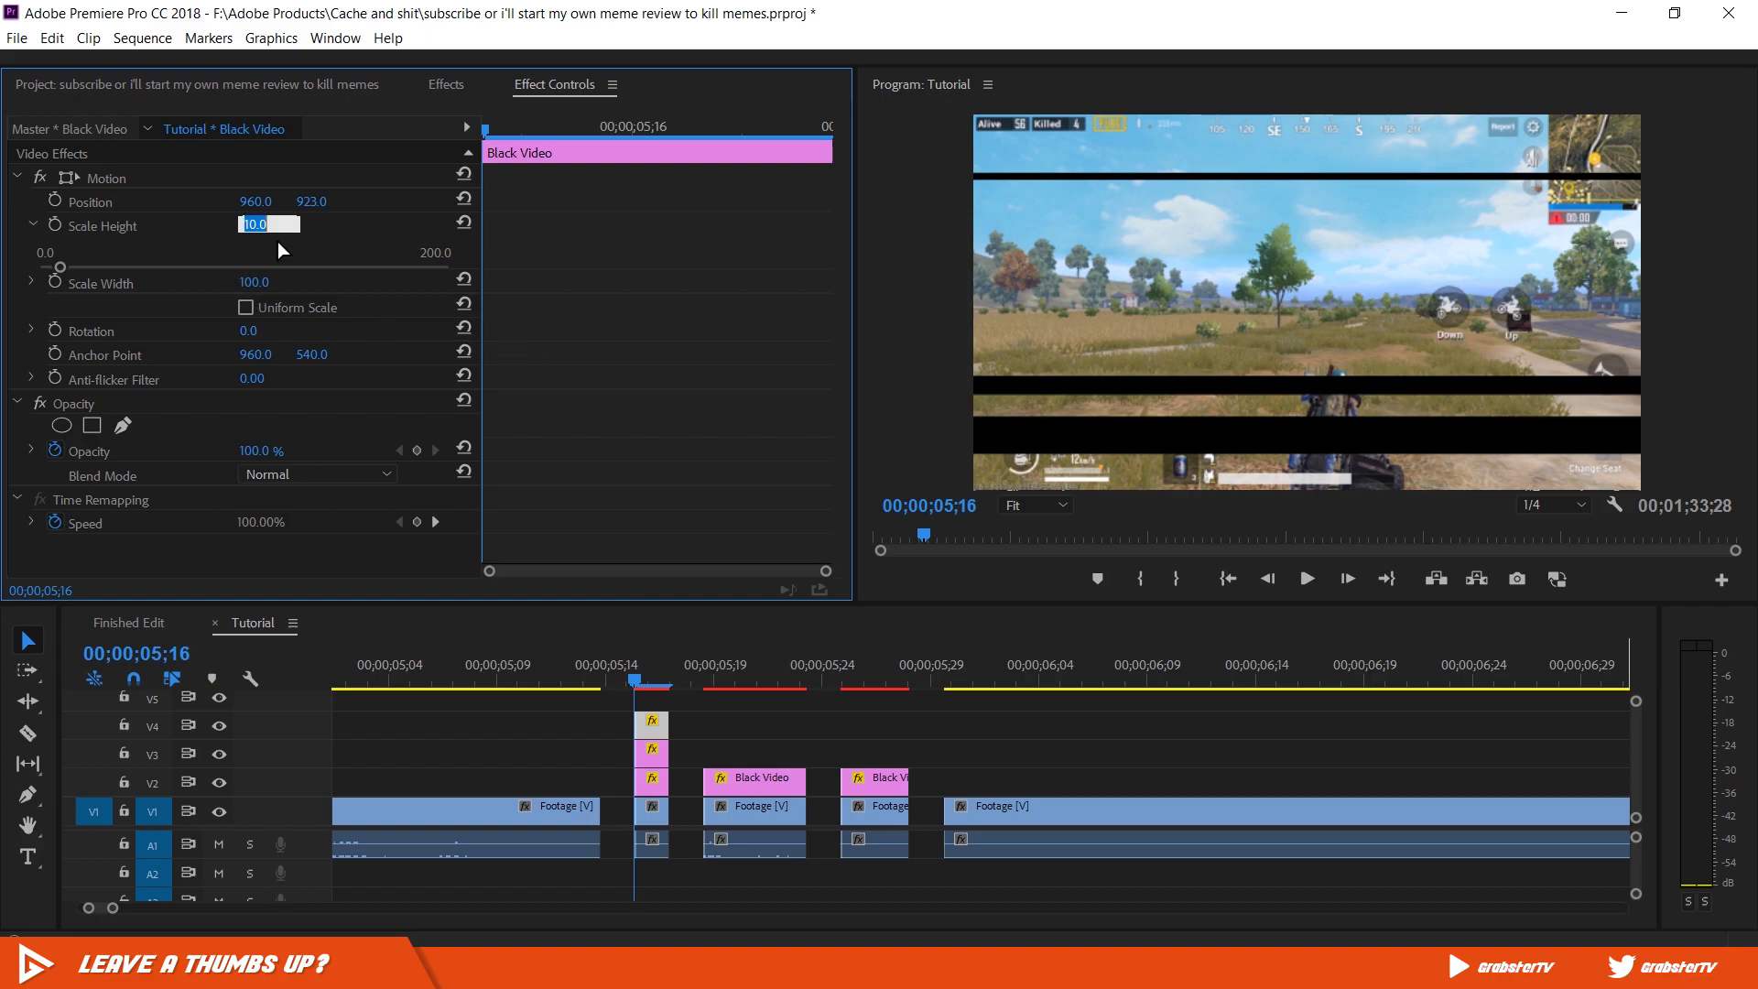
{"action": "type", "text": "1"}
{"action": "key", "text": "Return"}
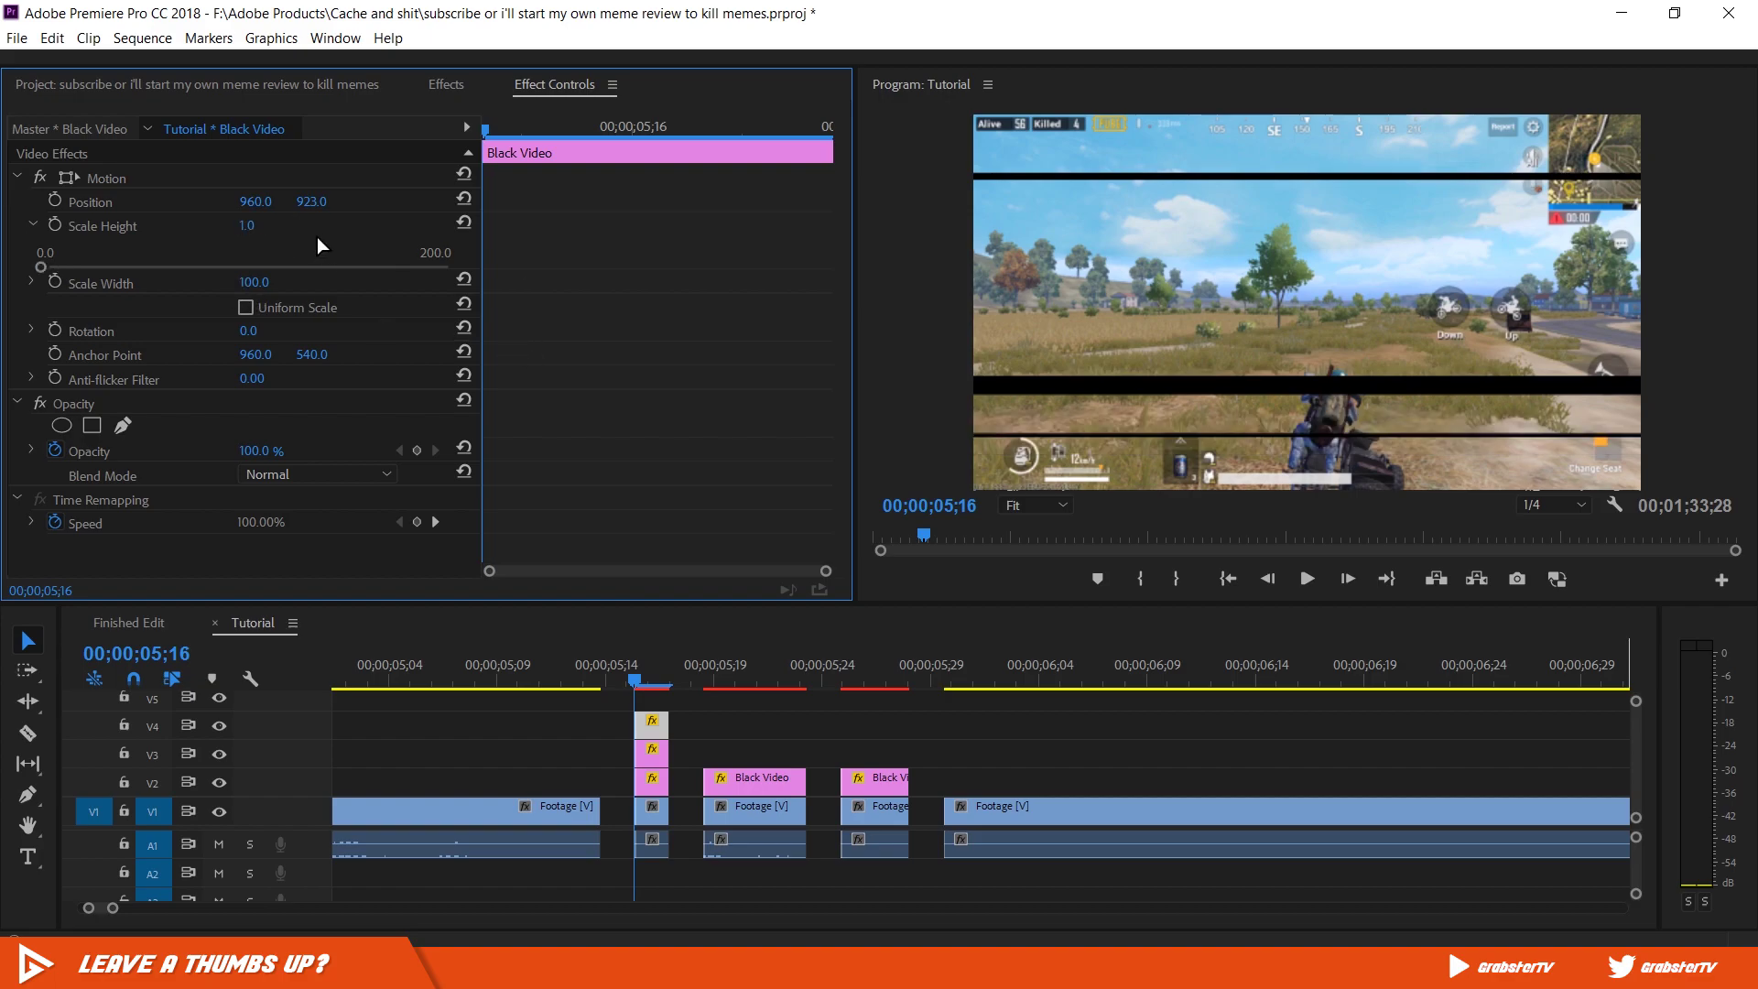
{"action": "left_click_drag", "start_coordinate": [312, 201], "coordinate": [295, 201]}
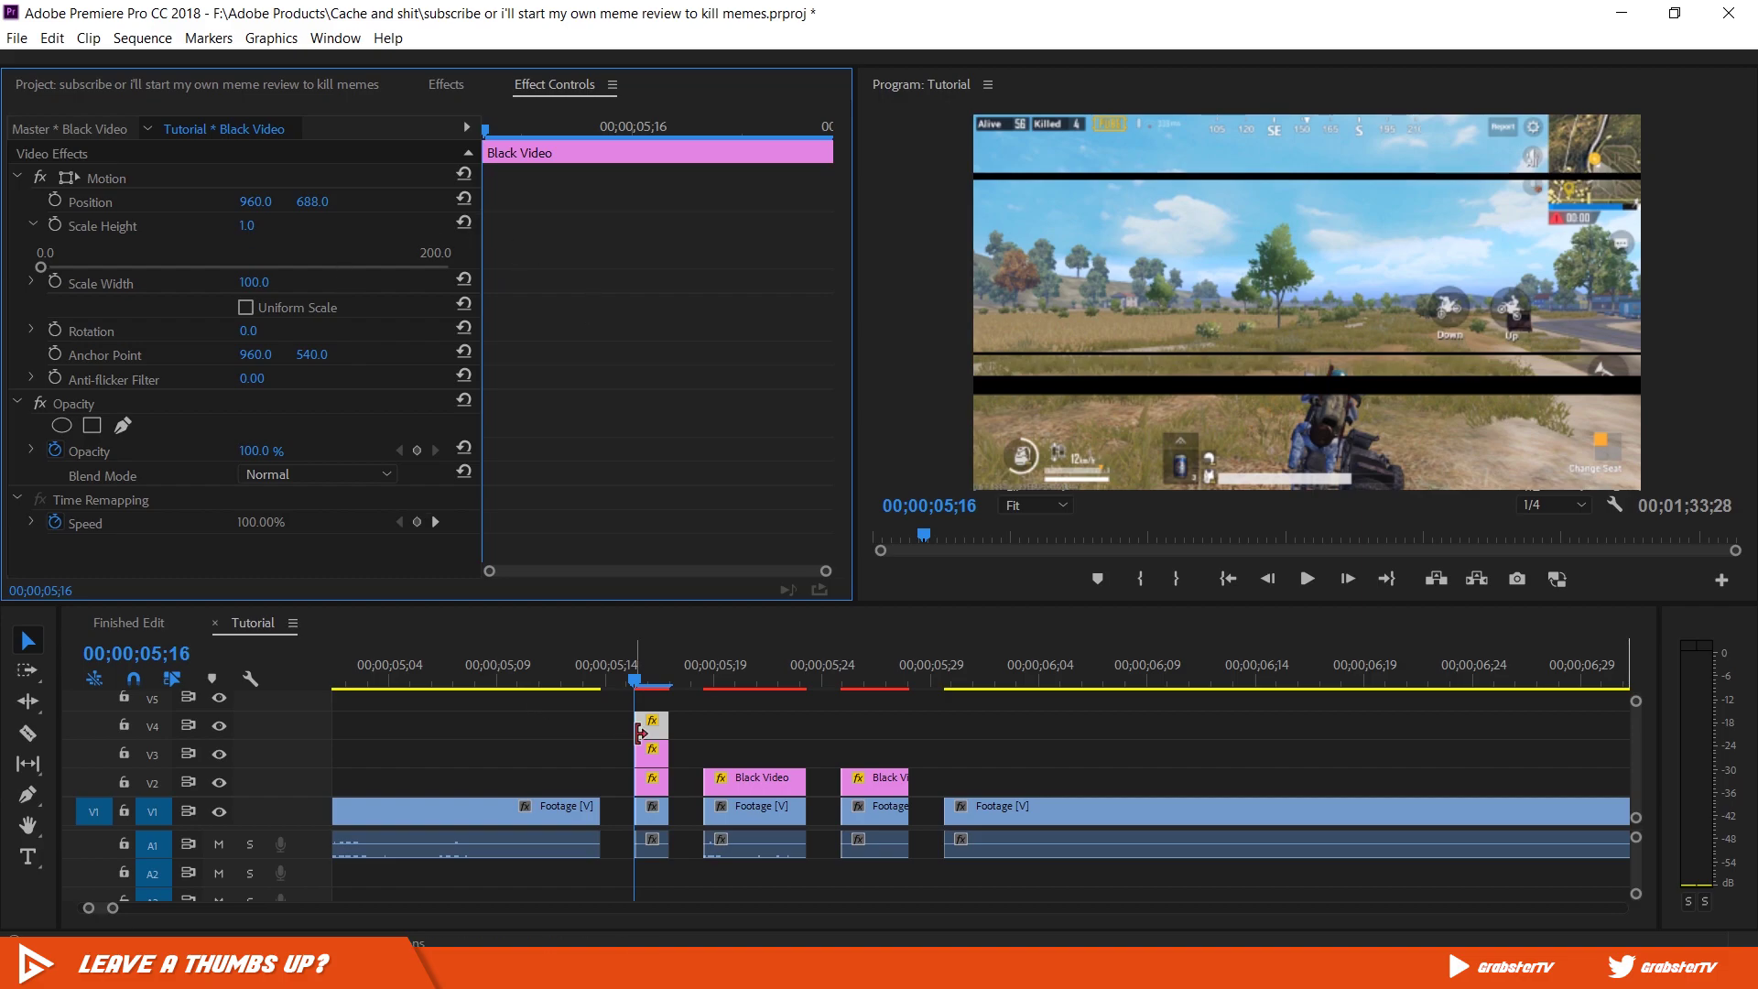
Step: Duplicate the V4 Black Video clip onto V5 and give the copy Scale Height 25 and a vertical position of about 340
{"action": "left_click_drag", "start_coordinate": [646, 736], "coordinate": [656, 705]}
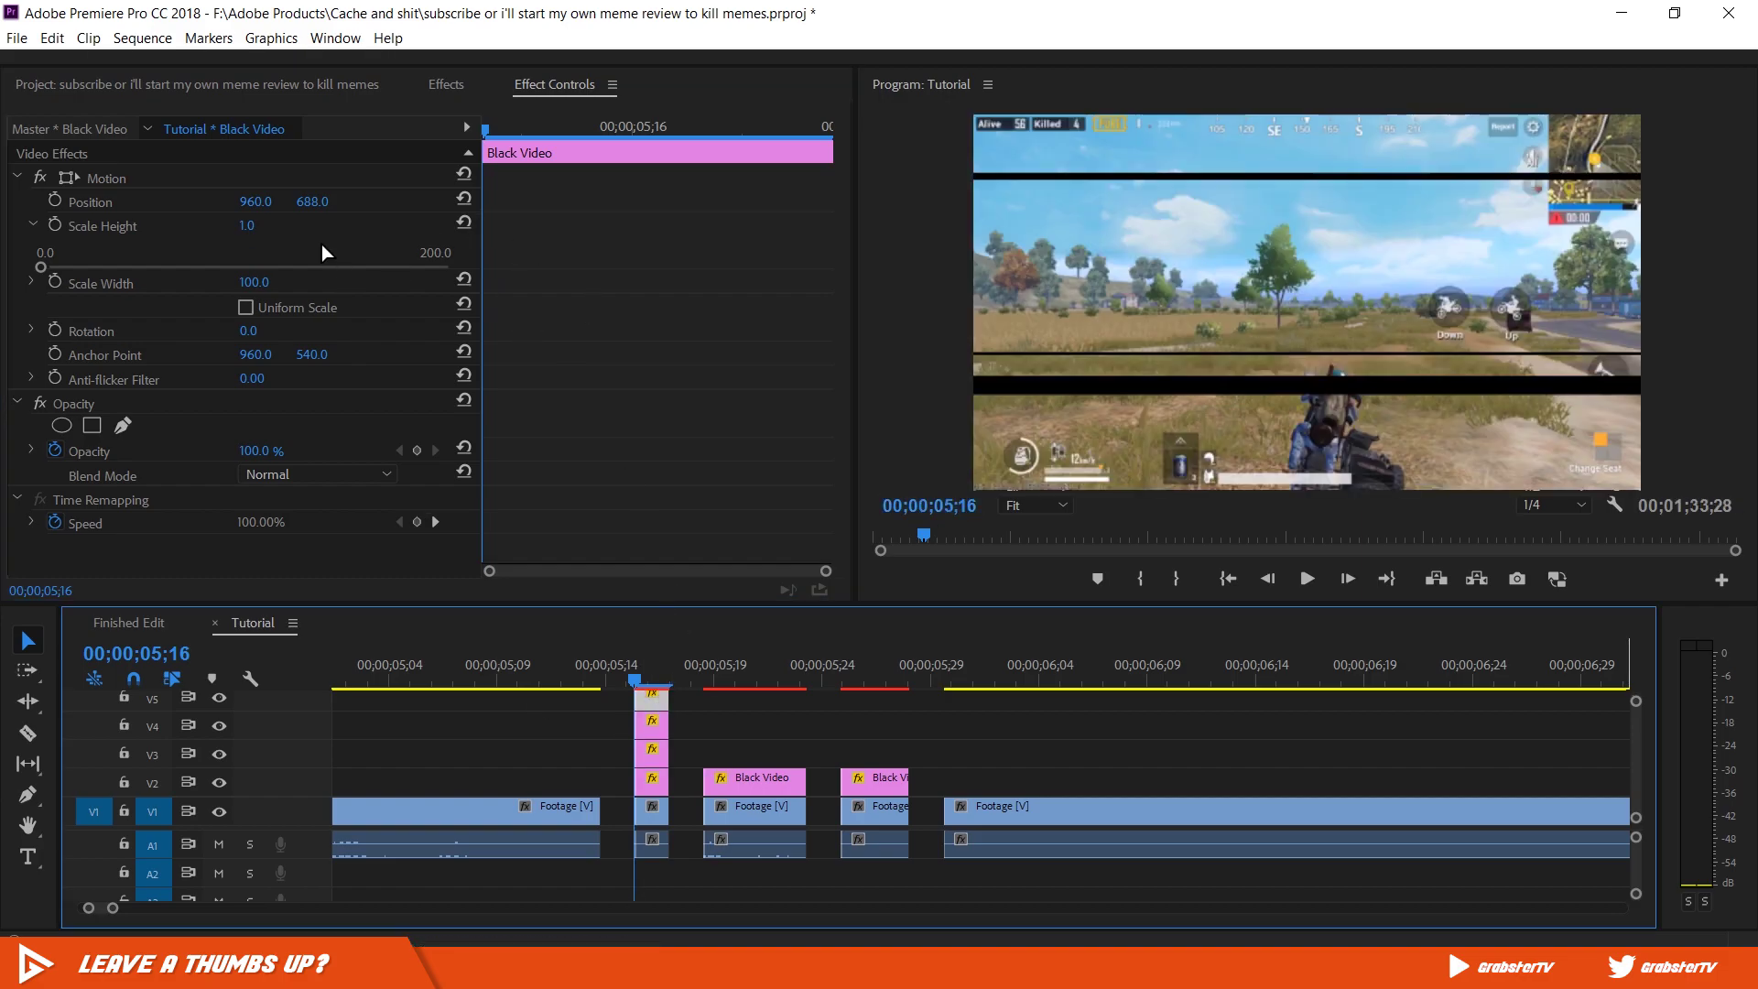
{"action": "left_click", "coordinate": [253, 226]}
{"action": "type", "text": "2"}
{"action": "type", "text": "5"}
{"action": "key", "text": "Return"}
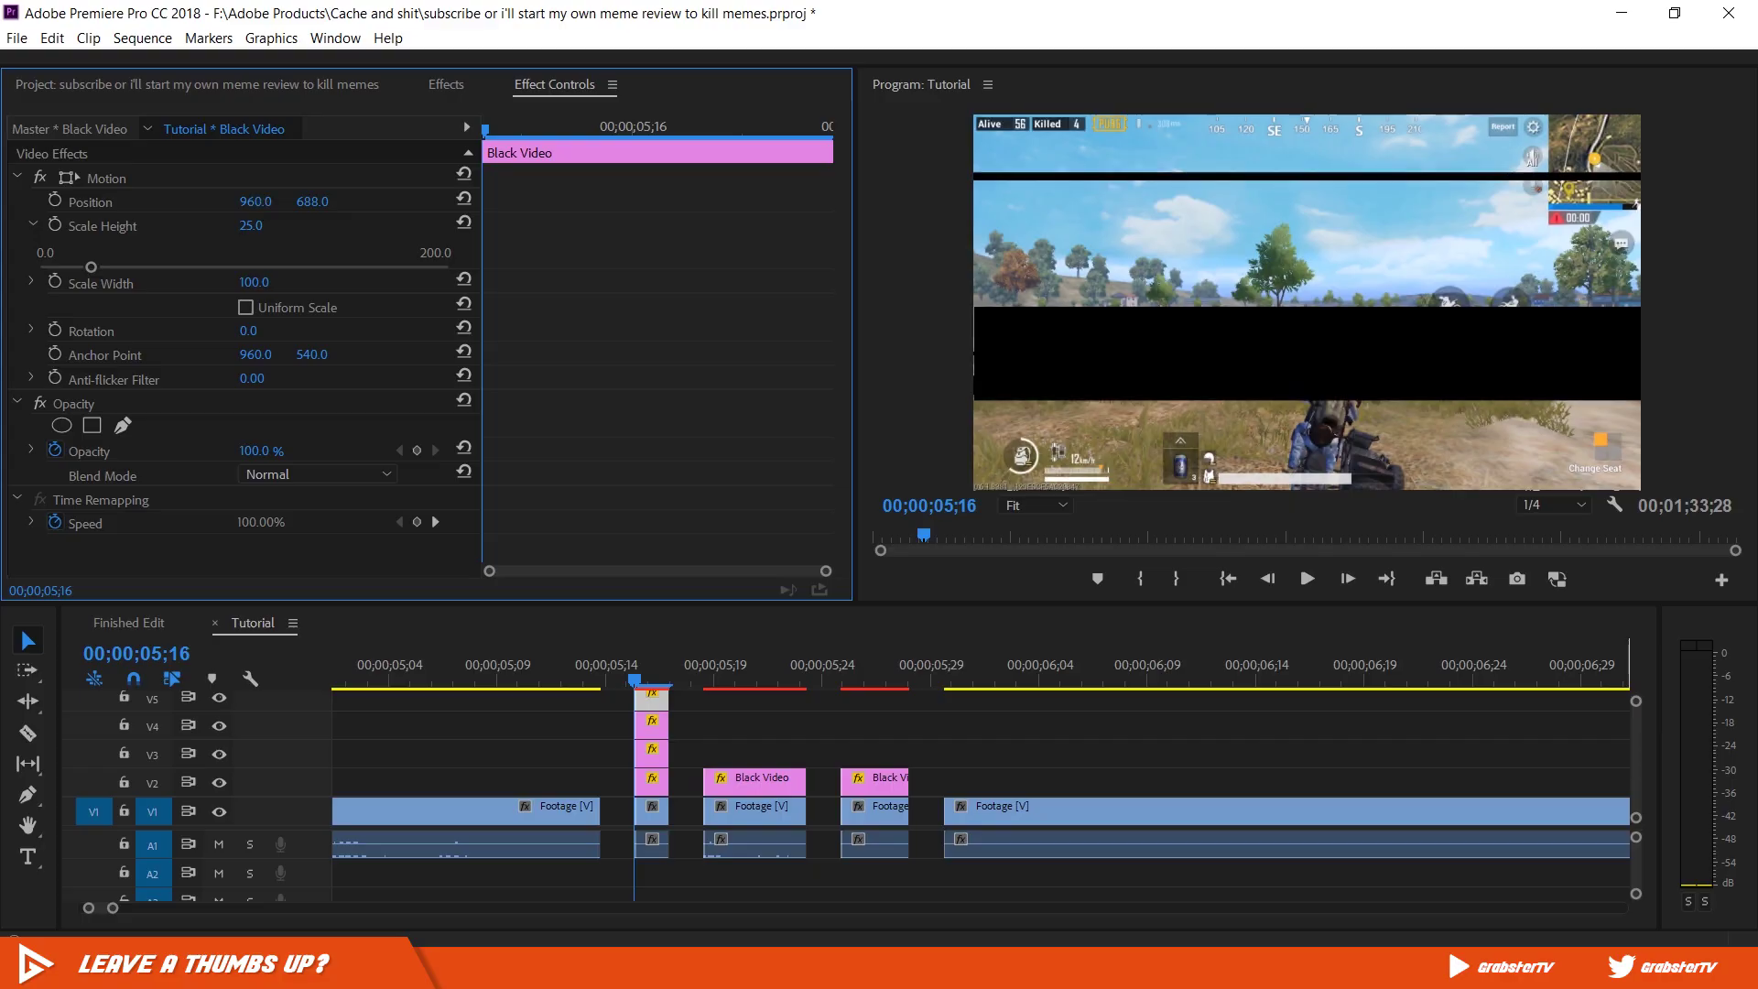
{"action": "left_click_drag", "start_coordinate": [312, 202], "coordinate": [311, 204]}
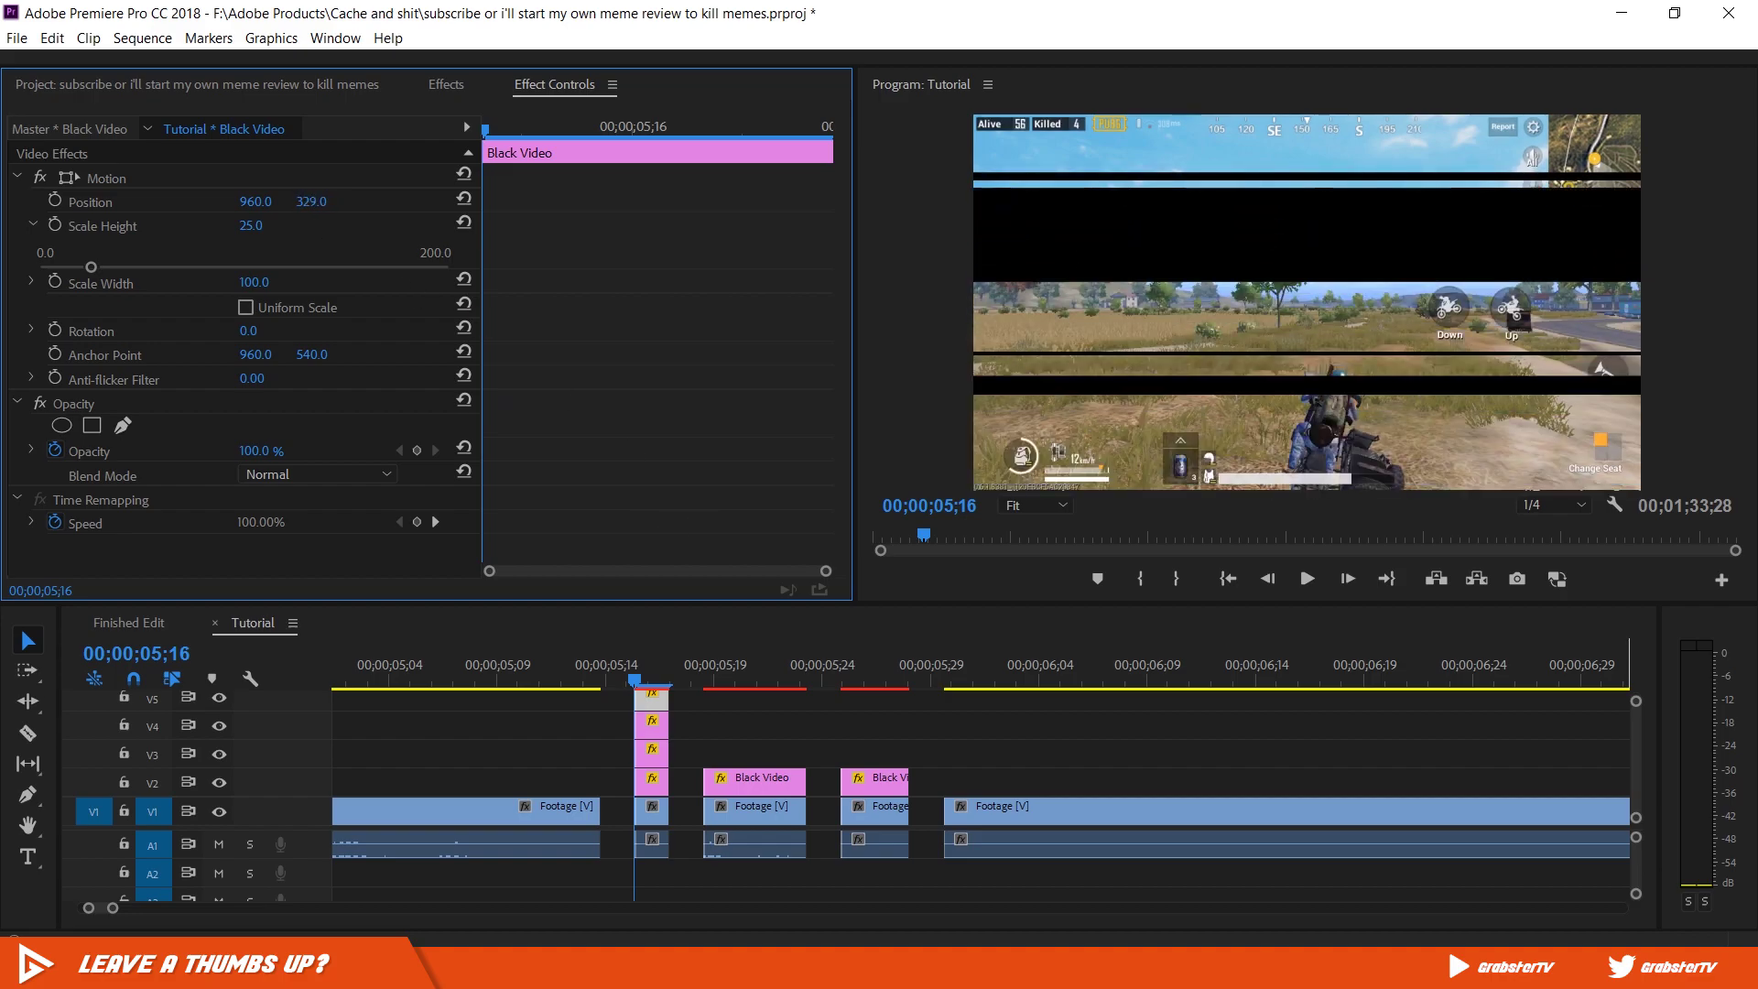
Step: In the first stack, set the blend mode of the V2 Black Video to Overlay and the V3 one to Color Burn
{"action": "left_click", "coordinate": [653, 780]}
{"action": "left_click", "coordinate": [285, 474]}
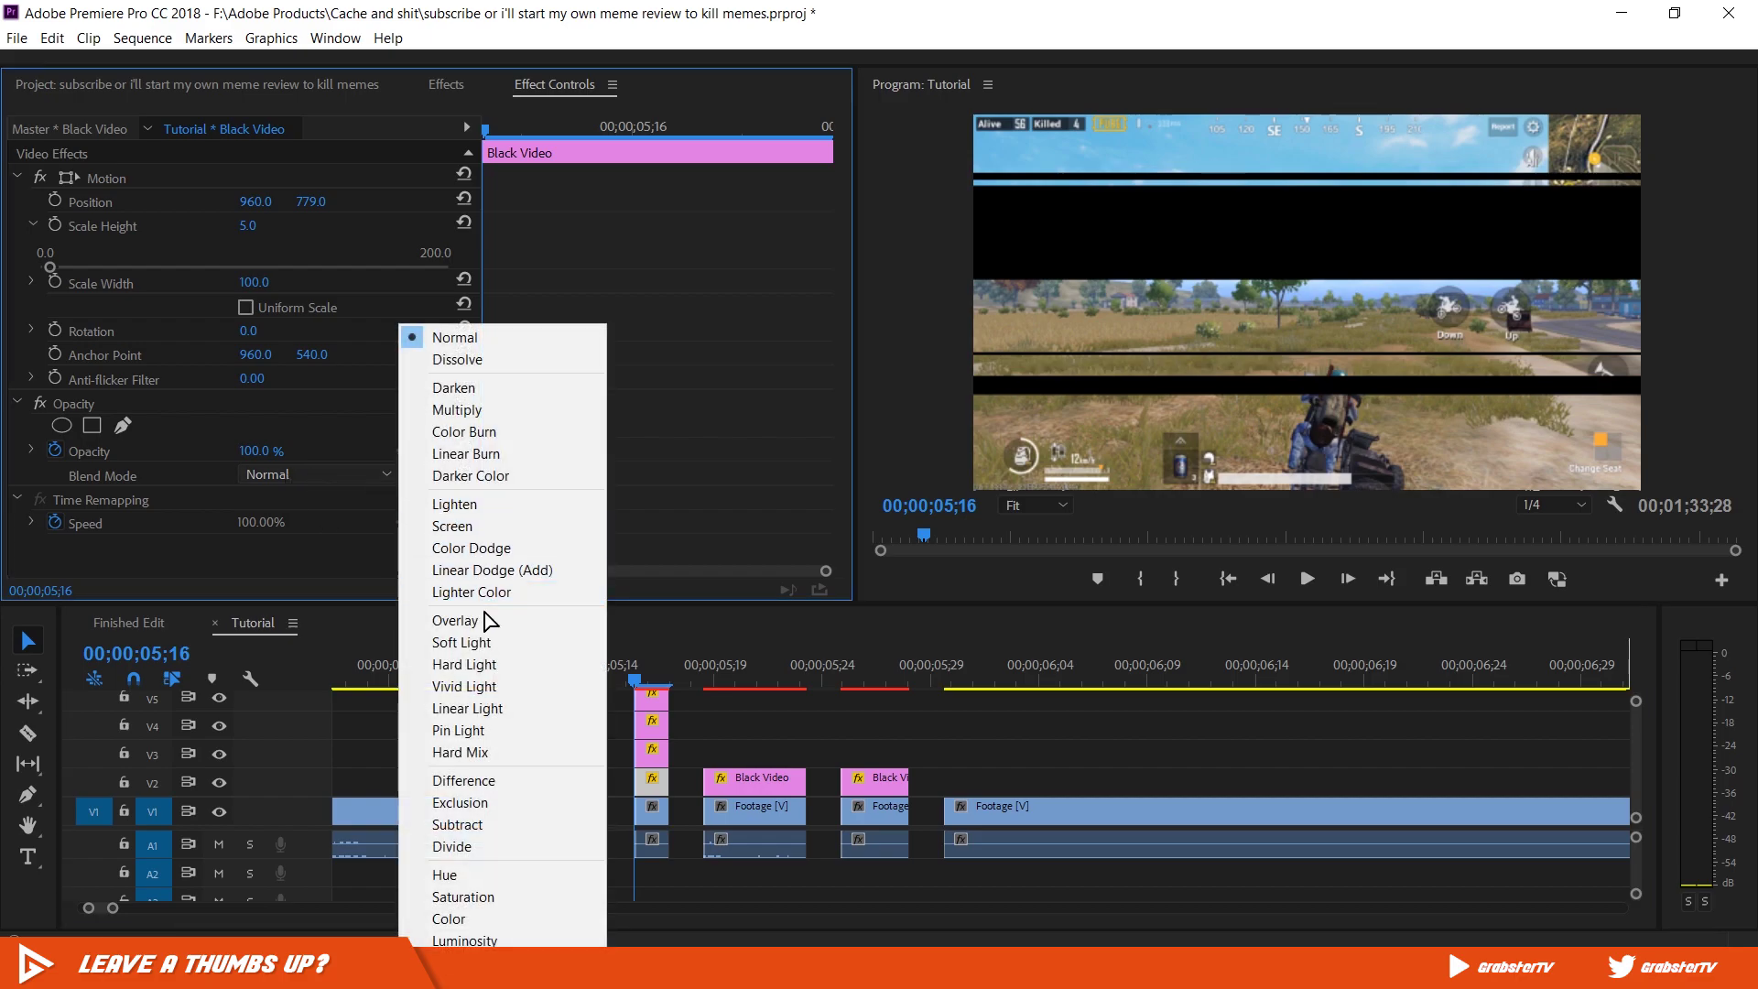
{"action": "left_click", "coordinate": [455, 621]}
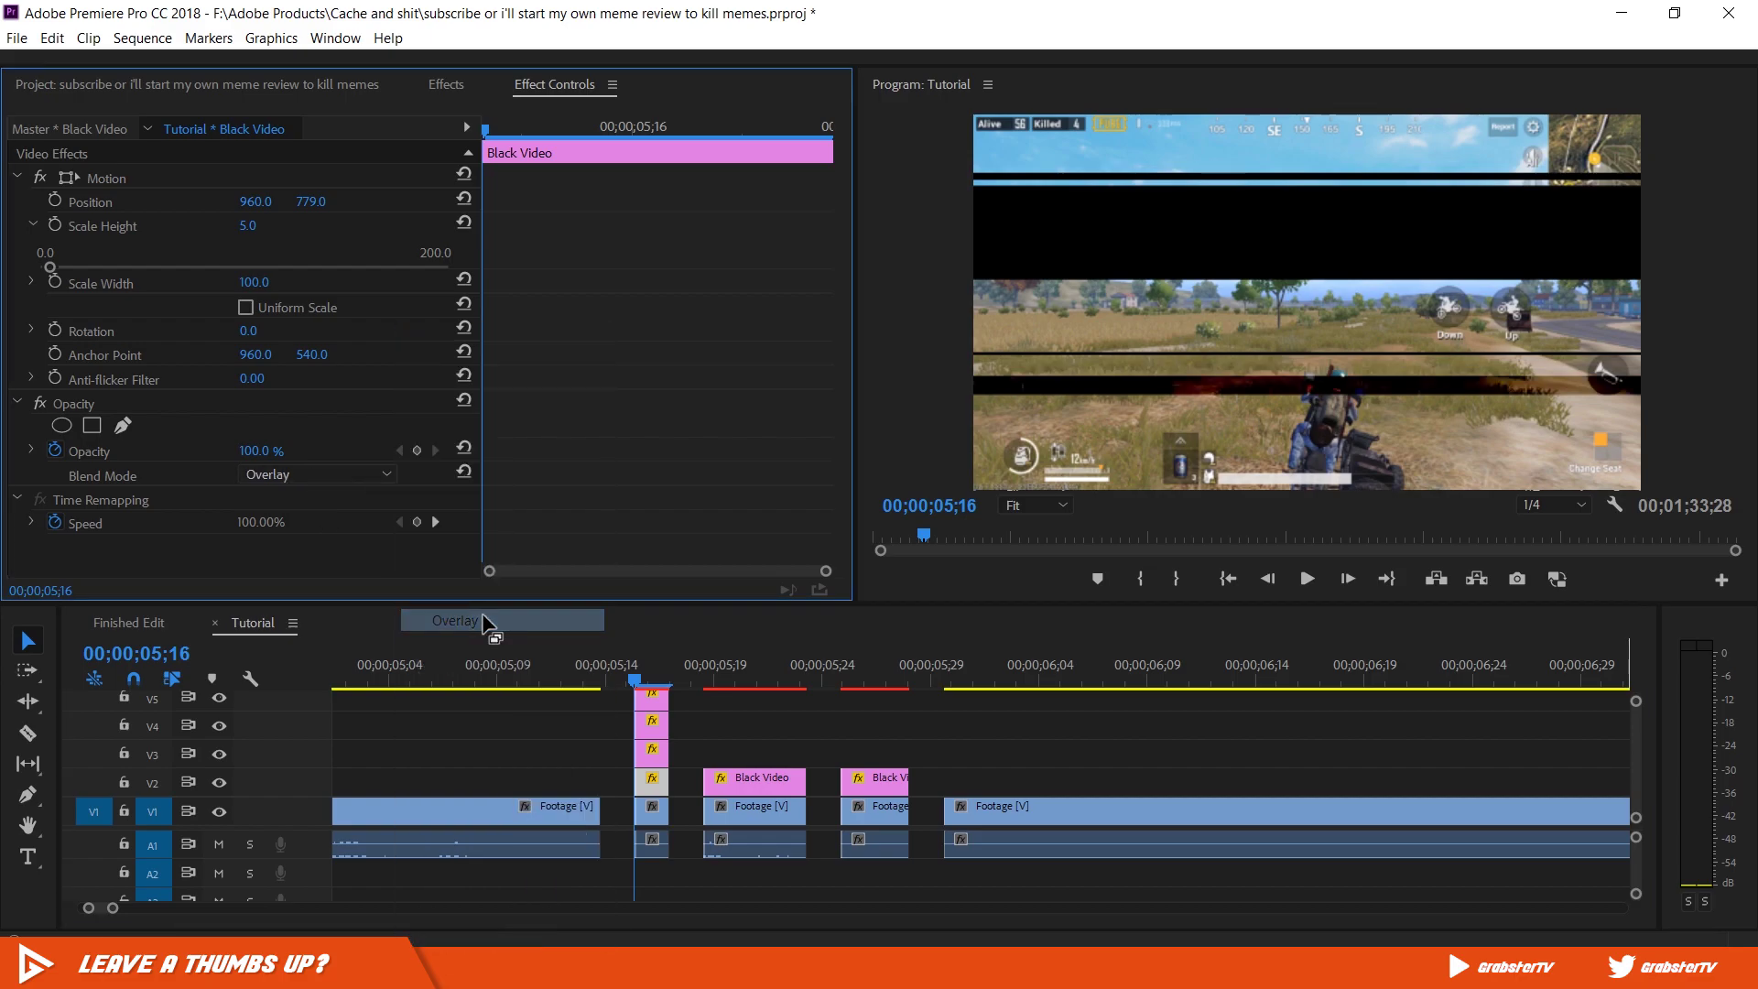
{"action": "left_click", "coordinate": [654, 753]}
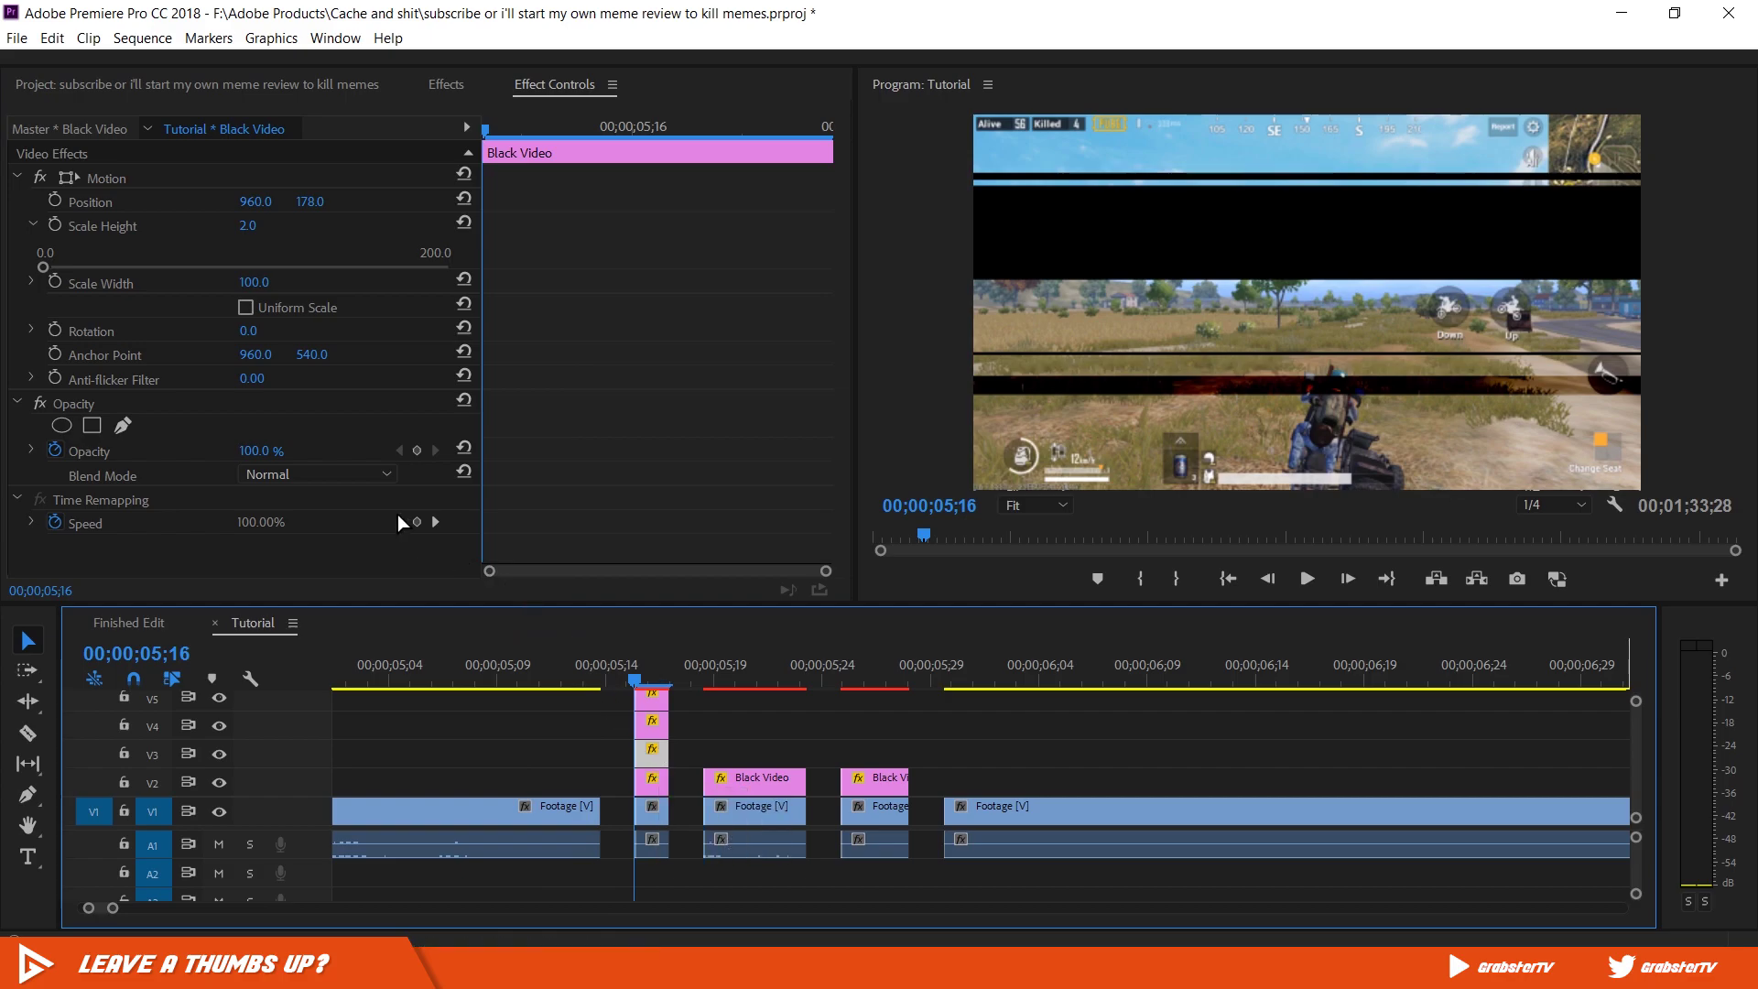
{"action": "left_click", "coordinate": [348, 474]}
{"action": "left_click", "coordinate": [454, 434]}
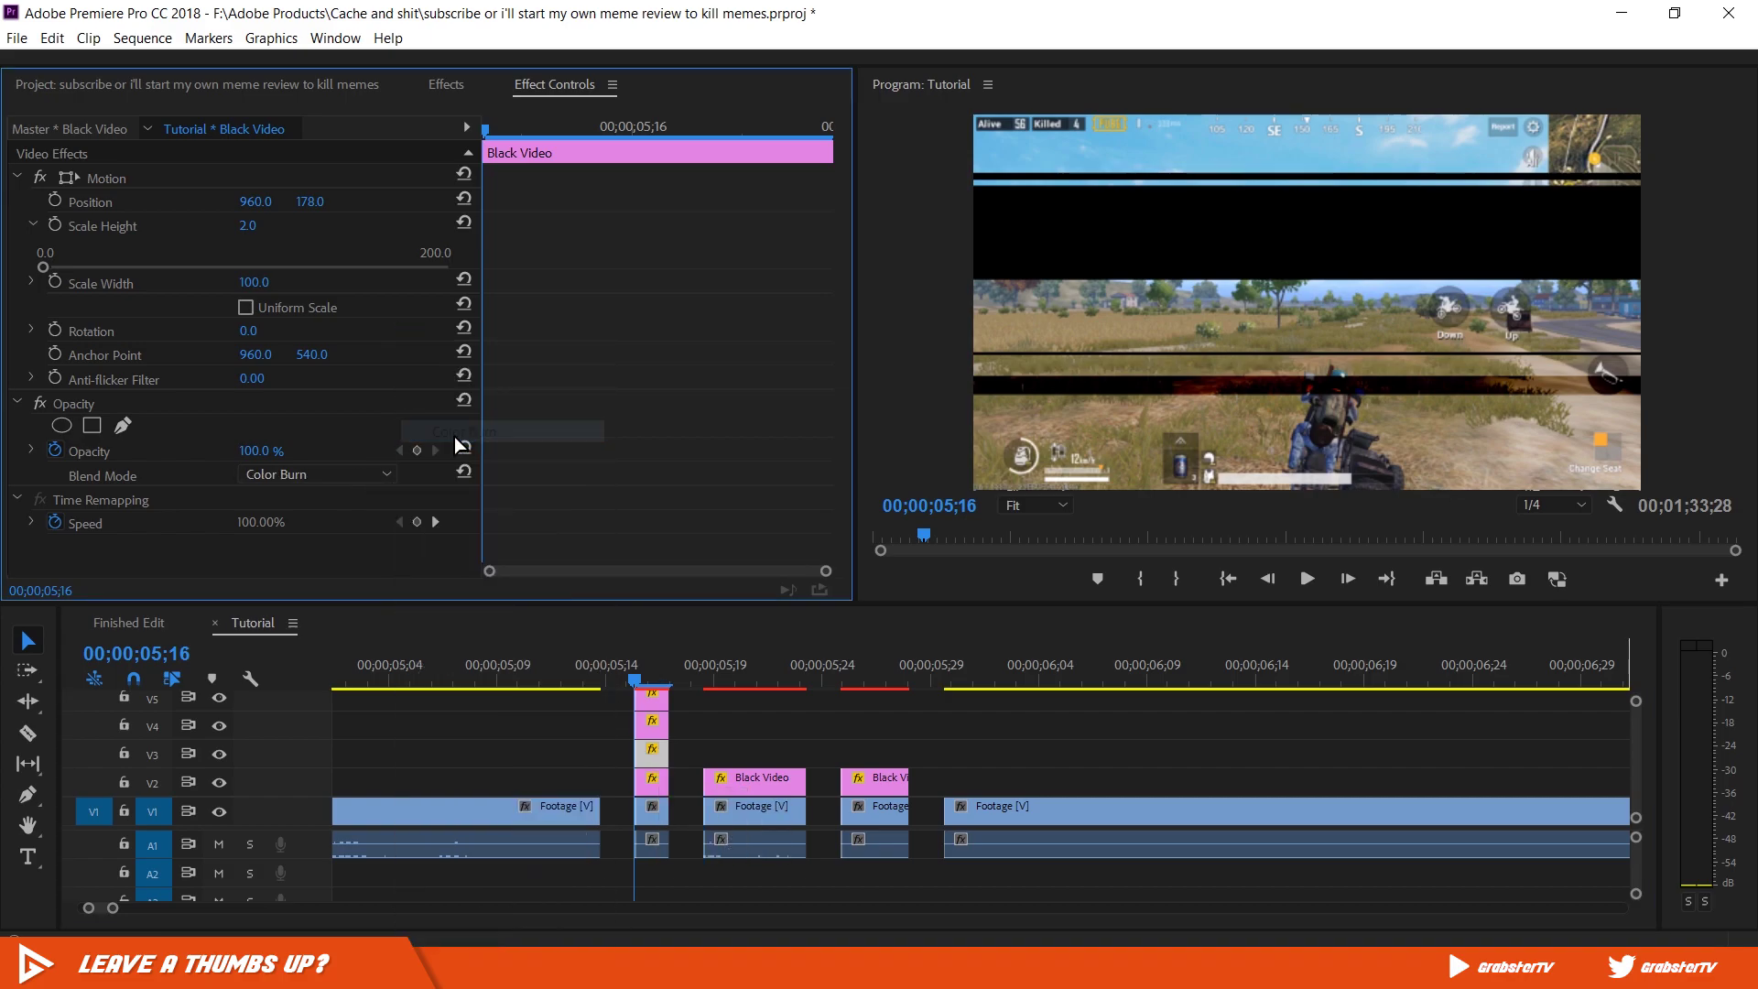
{"action": "left_click", "coordinate": [376, 475]}
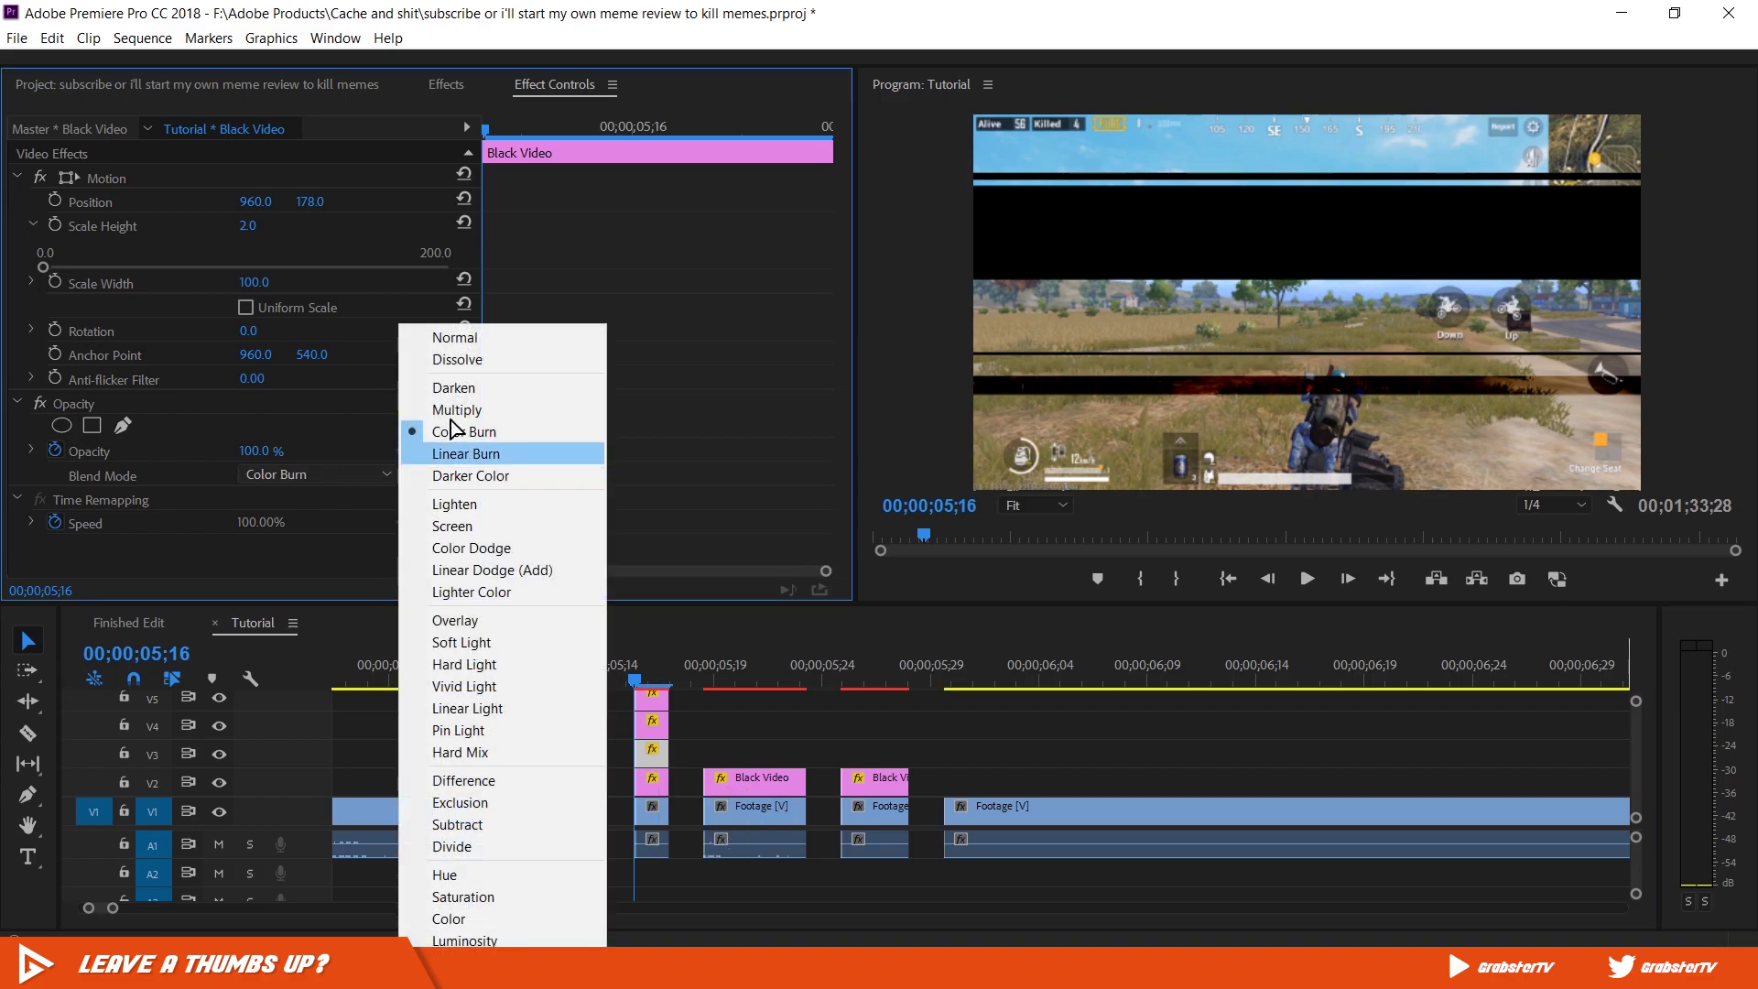
{"action": "left_click", "coordinate": [430, 421]}
{"action": "left_click", "coordinate": [327, 474]}
Step: In the first stack, set the blend mode of the V4 Black Video to Overlay and the V5 one to Color Burn
{"action": "left_click", "coordinate": [661, 722]}
{"action": "left_click", "coordinate": [341, 472]}
{"action": "left_click", "coordinate": [499, 623]}
{"action": "left_click", "coordinate": [652, 698]}
{"action": "left_click", "coordinate": [315, 474]}
{"action": "left_click", "coordinate": [502, 622]}
{"action": "left_click", "coordinate": [375, 474]}
{"action": "left_click", "coordinate": [442, 436]}
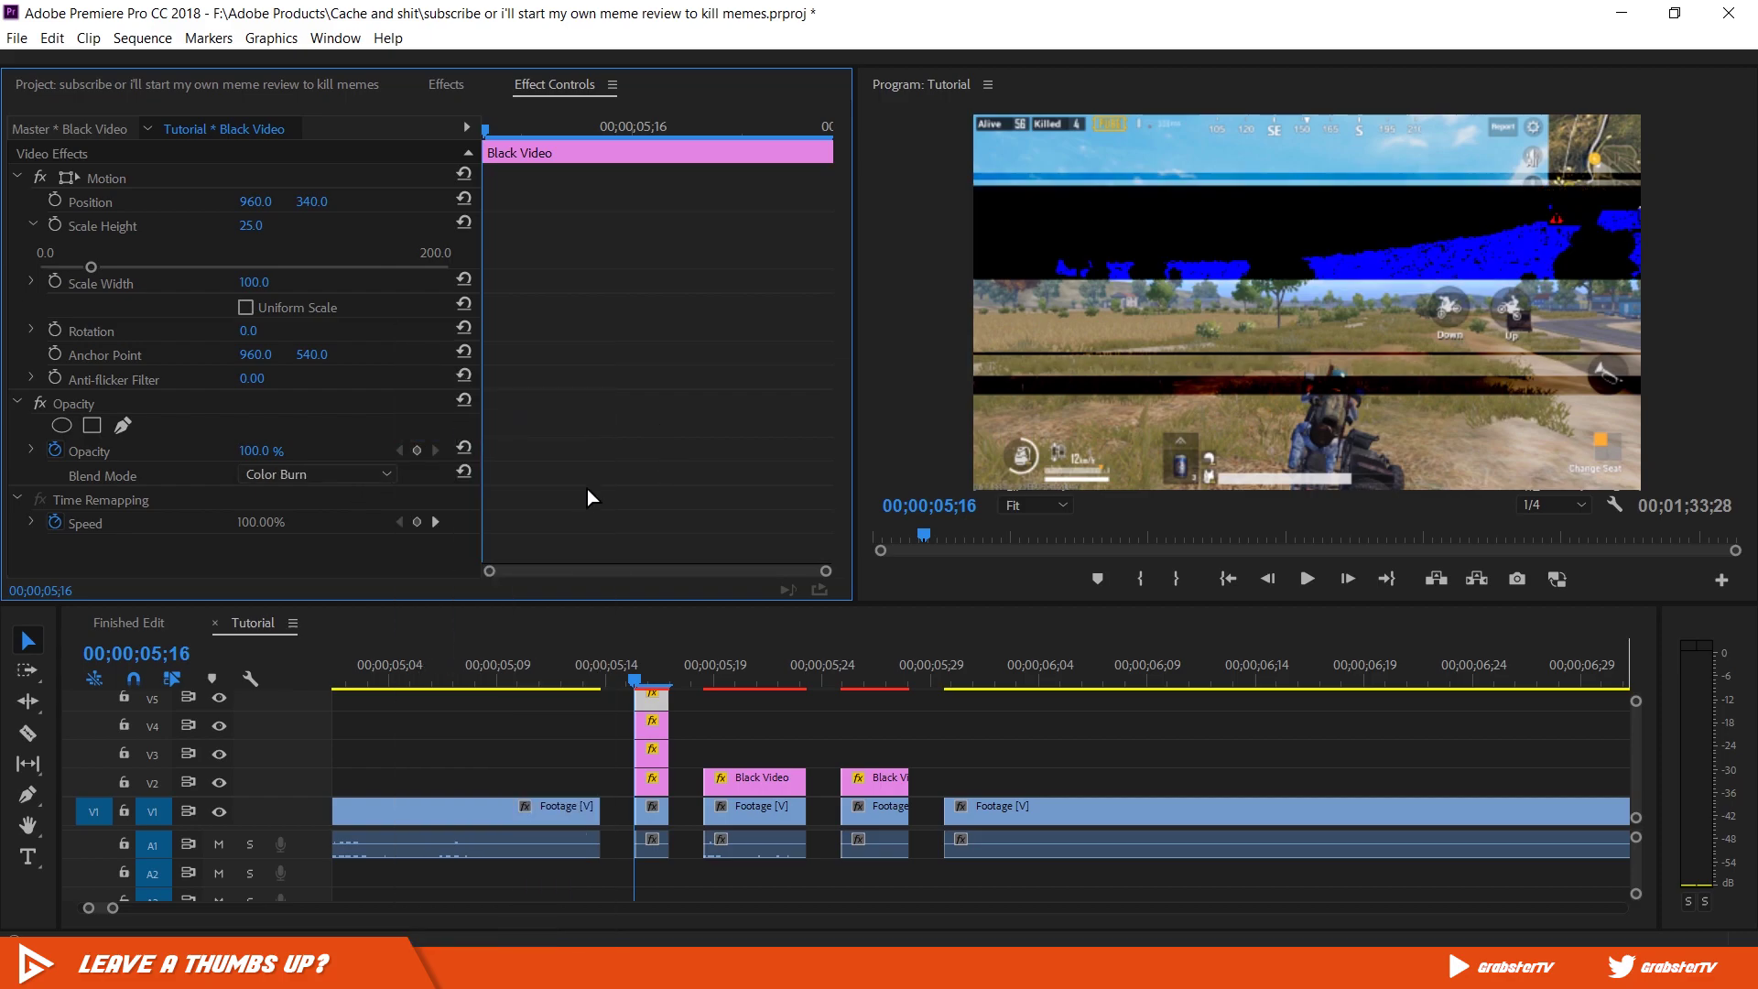
Step: Turn off Uniform Scale for the Footage piece under the first stack and stretch its Scale Width to about 128
{"action": "left_click", "coordinate": [656, 819]}
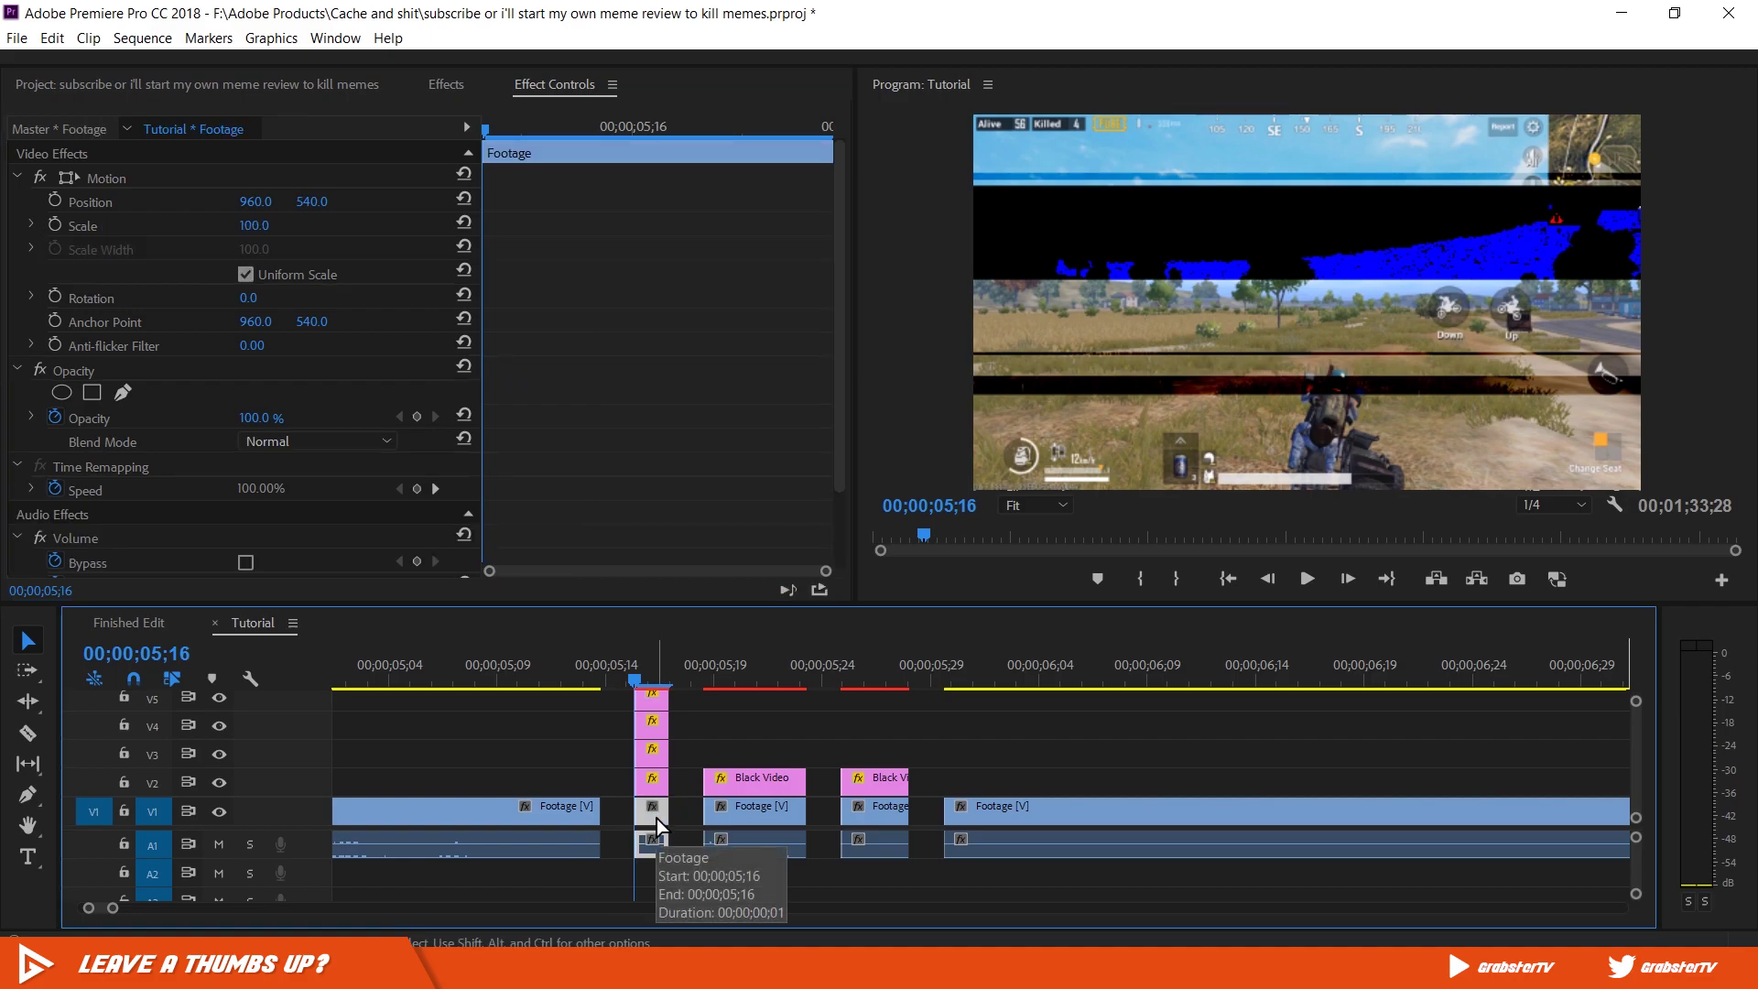
{"action": "left_click", "coordinate": [246, 276]}
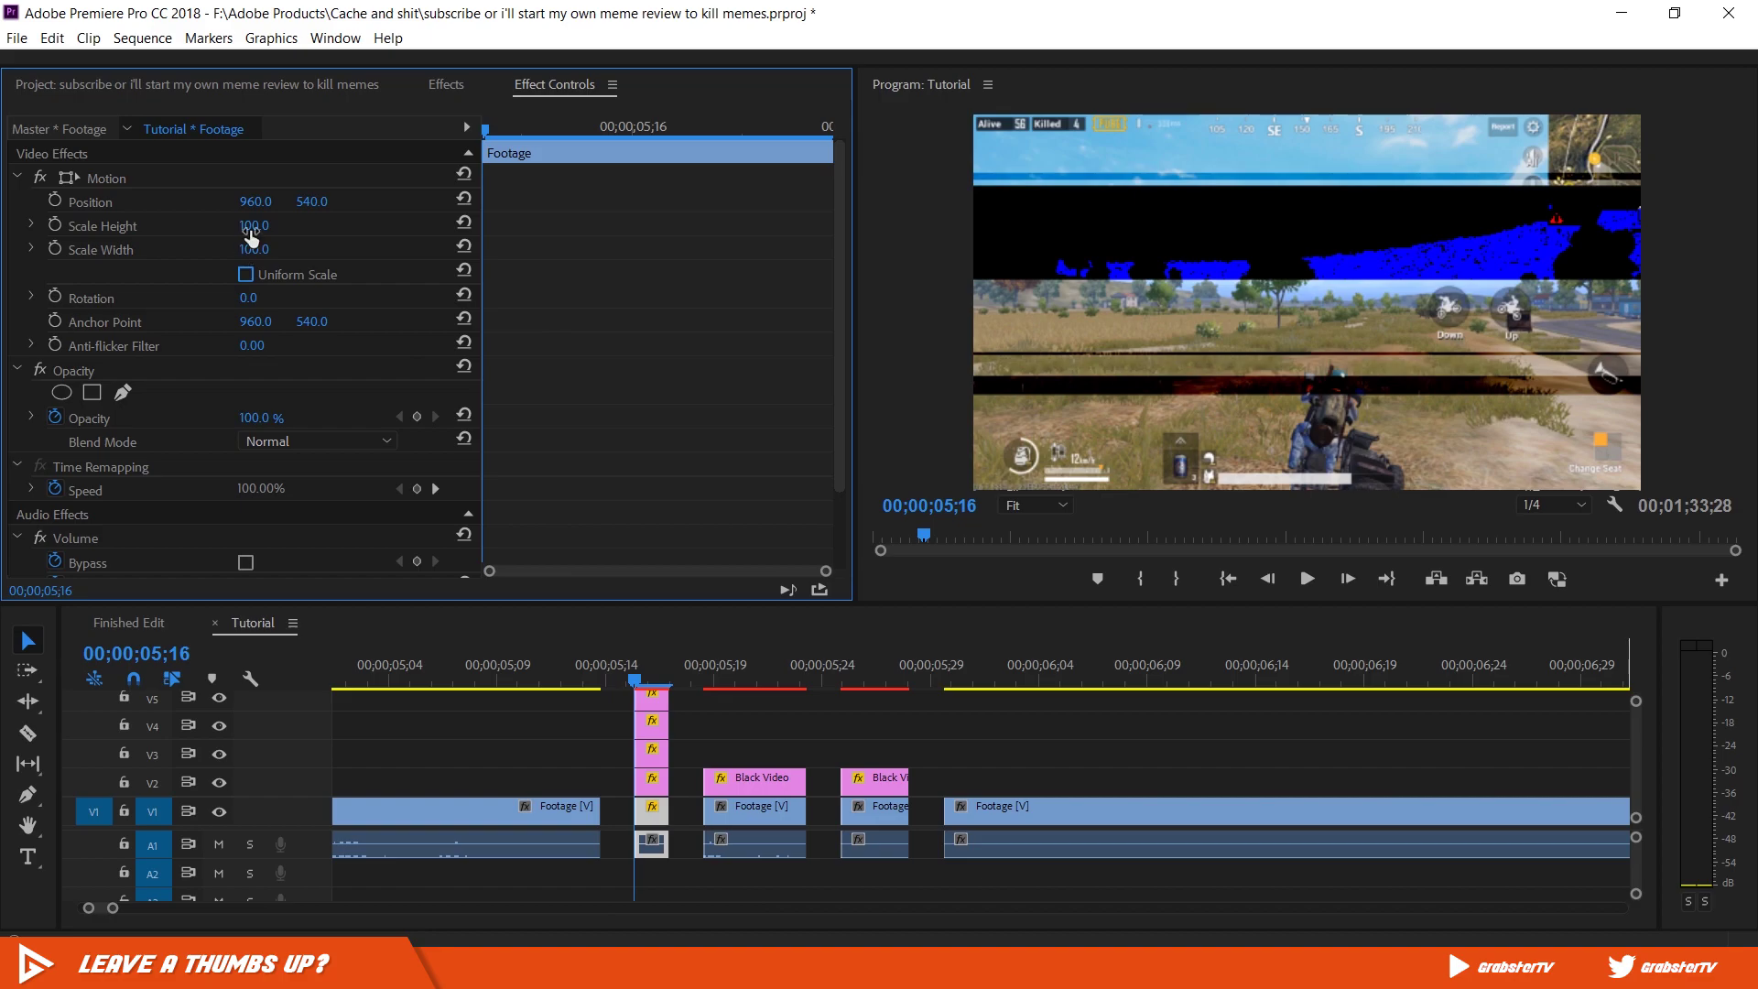
{"action": "mouse_move", "coordinate": [253, 225]}
{"action": "left_mouse_down"}
{"action": "mouse_move", "coordinate": [198, 225]}
{"action": "mouse_move", "coordinate": [247, 224]}
{"action": "left_mouse_up"}
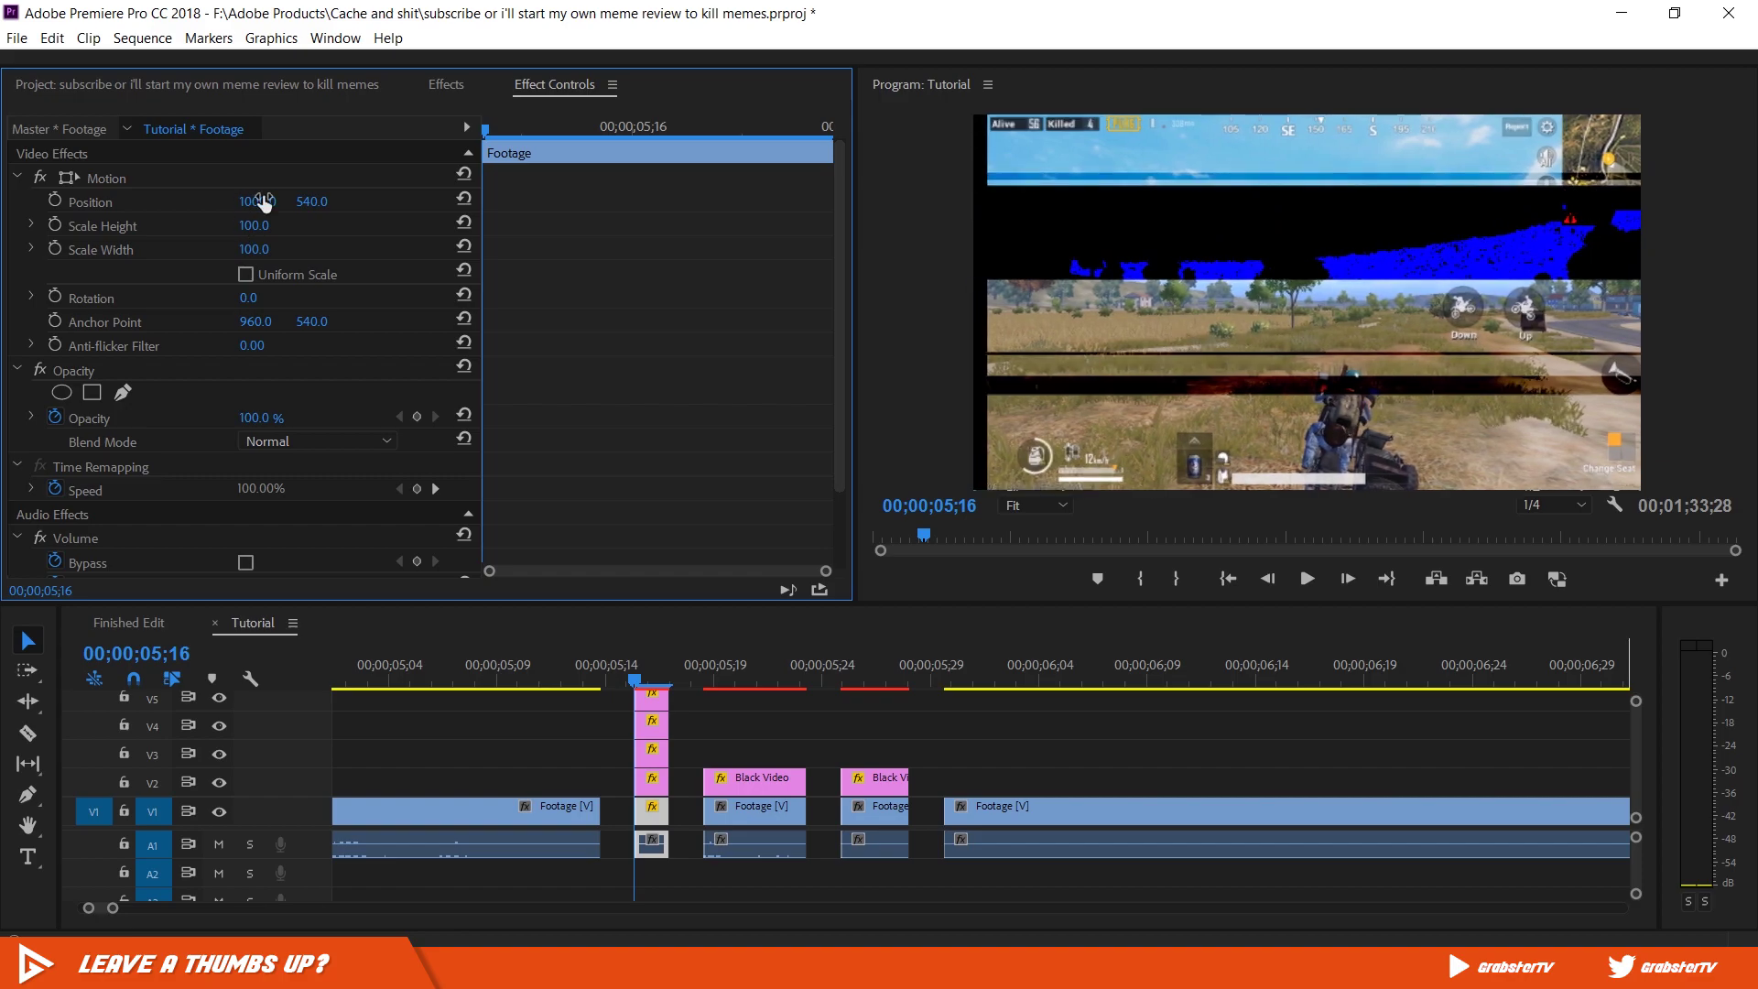
{"action": "left_click_drag", "start_coordinate": [248, 249], "coordinate": [270, 249]}
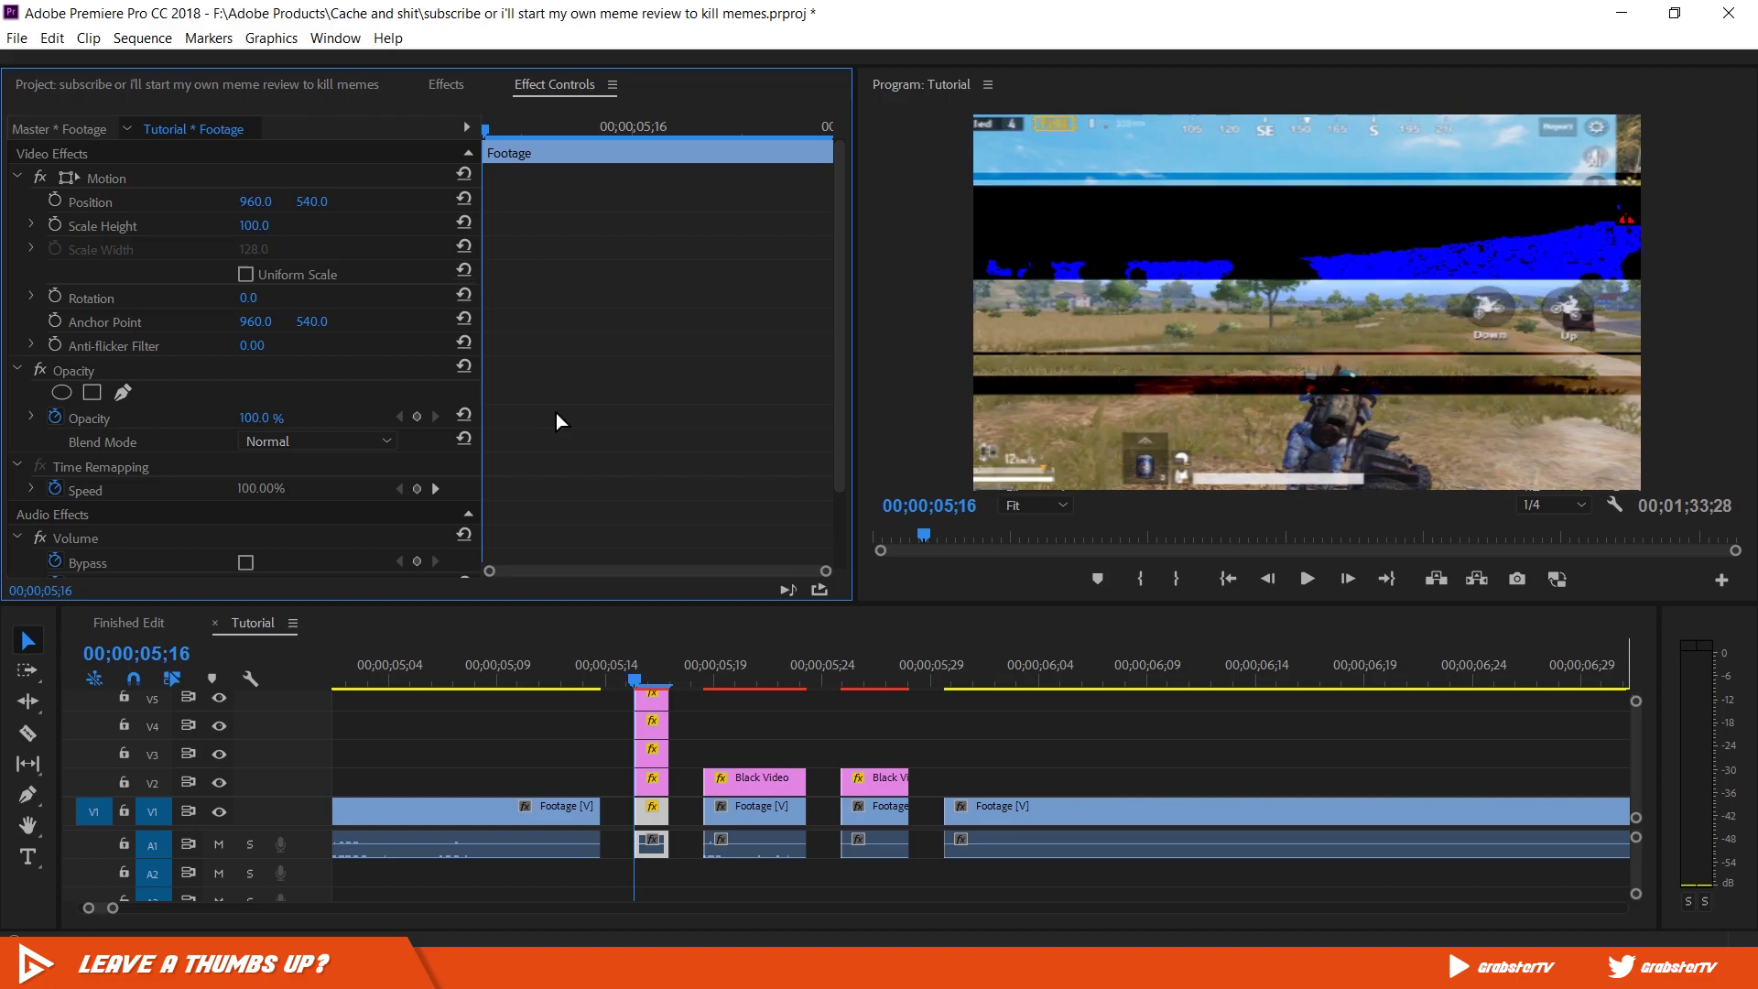
{"action": "left_click", "coordinate": [776, 783]}
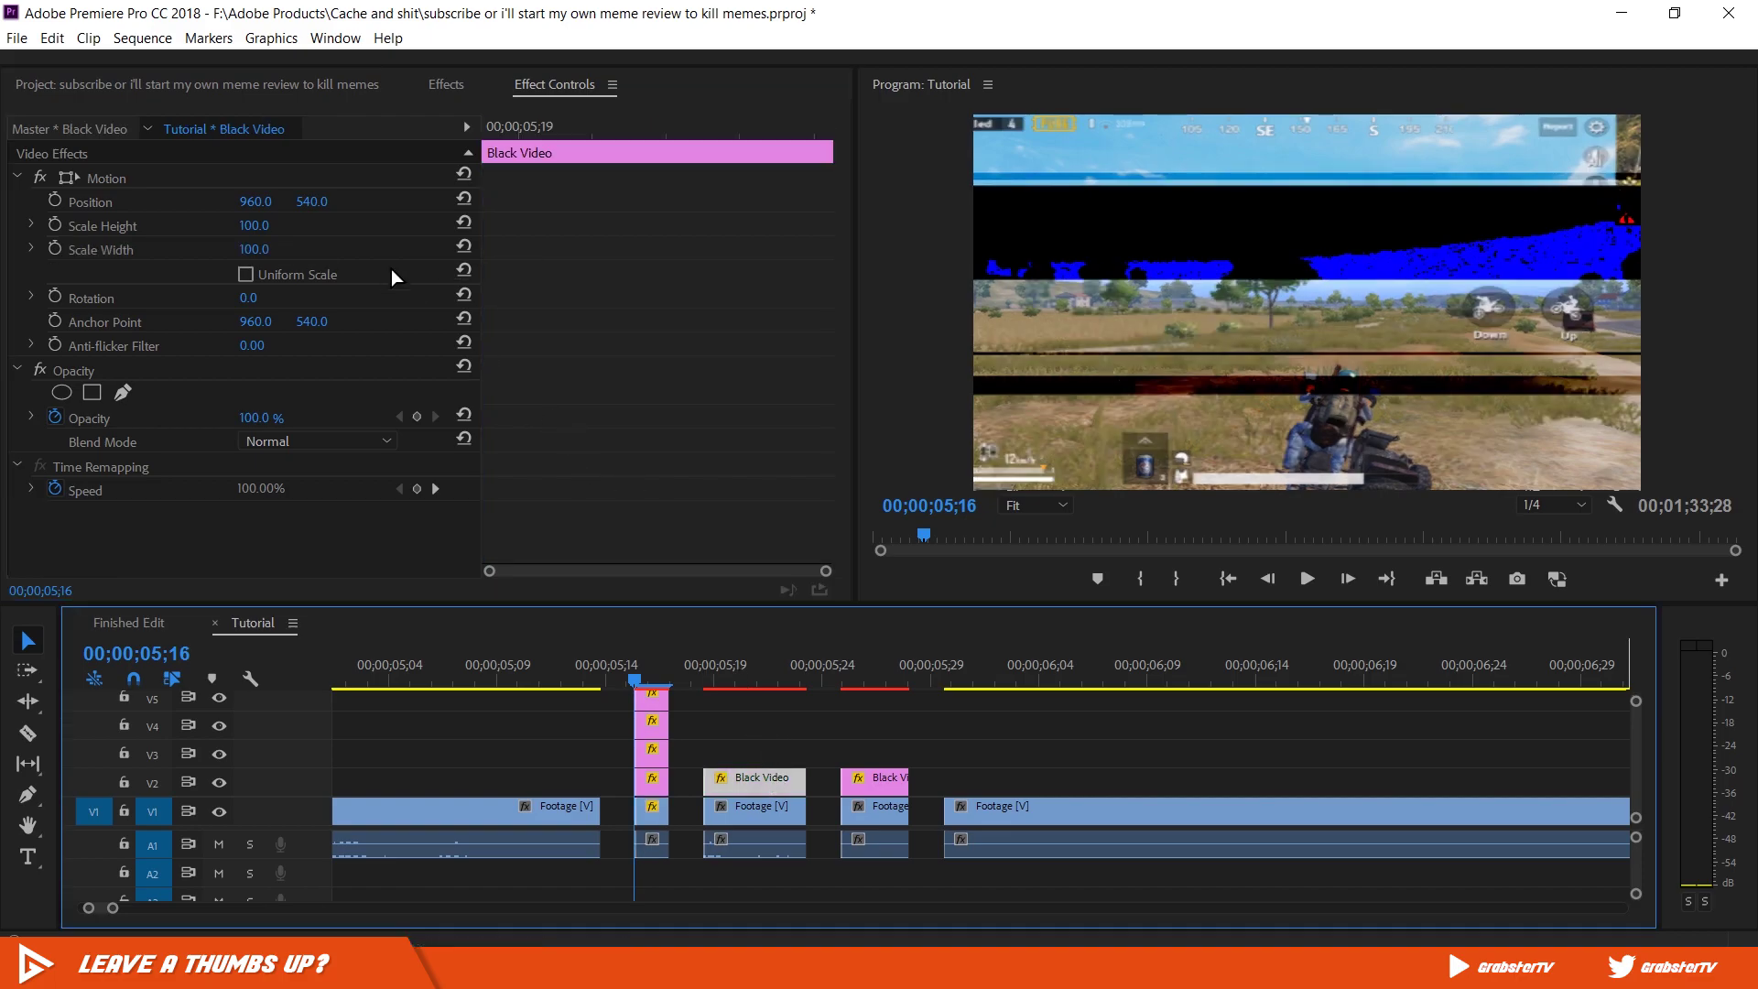
{"action": "left_click", "coordinate": [265, 251]}
{"action": "type", "text": "69"}
{"action": "key", "text": "Return"}
{"action": "left_click_drag", "start_coordinate": [265, 250], "coordinate": [268, 250]}
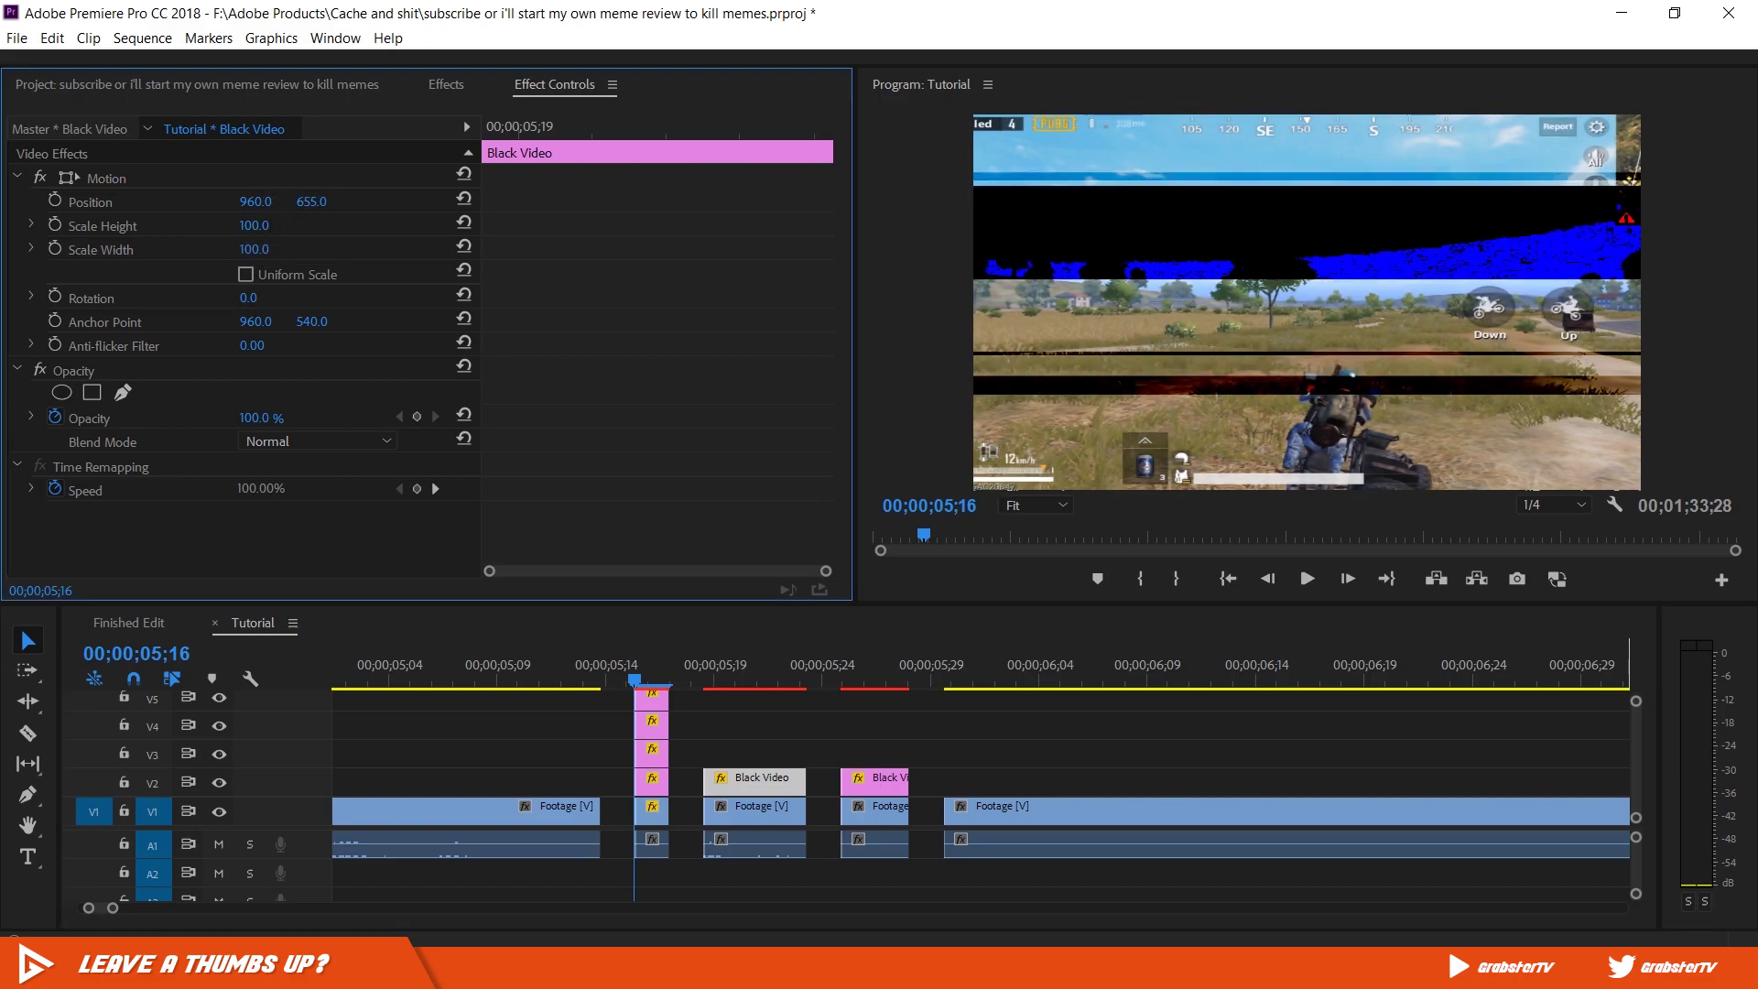
Step: Move the playhead to the start of the second Black Video clip and reduce its Scale Height to a thin horizontal stripe
{"action": "left_click", "coordinate": [703, 678]}
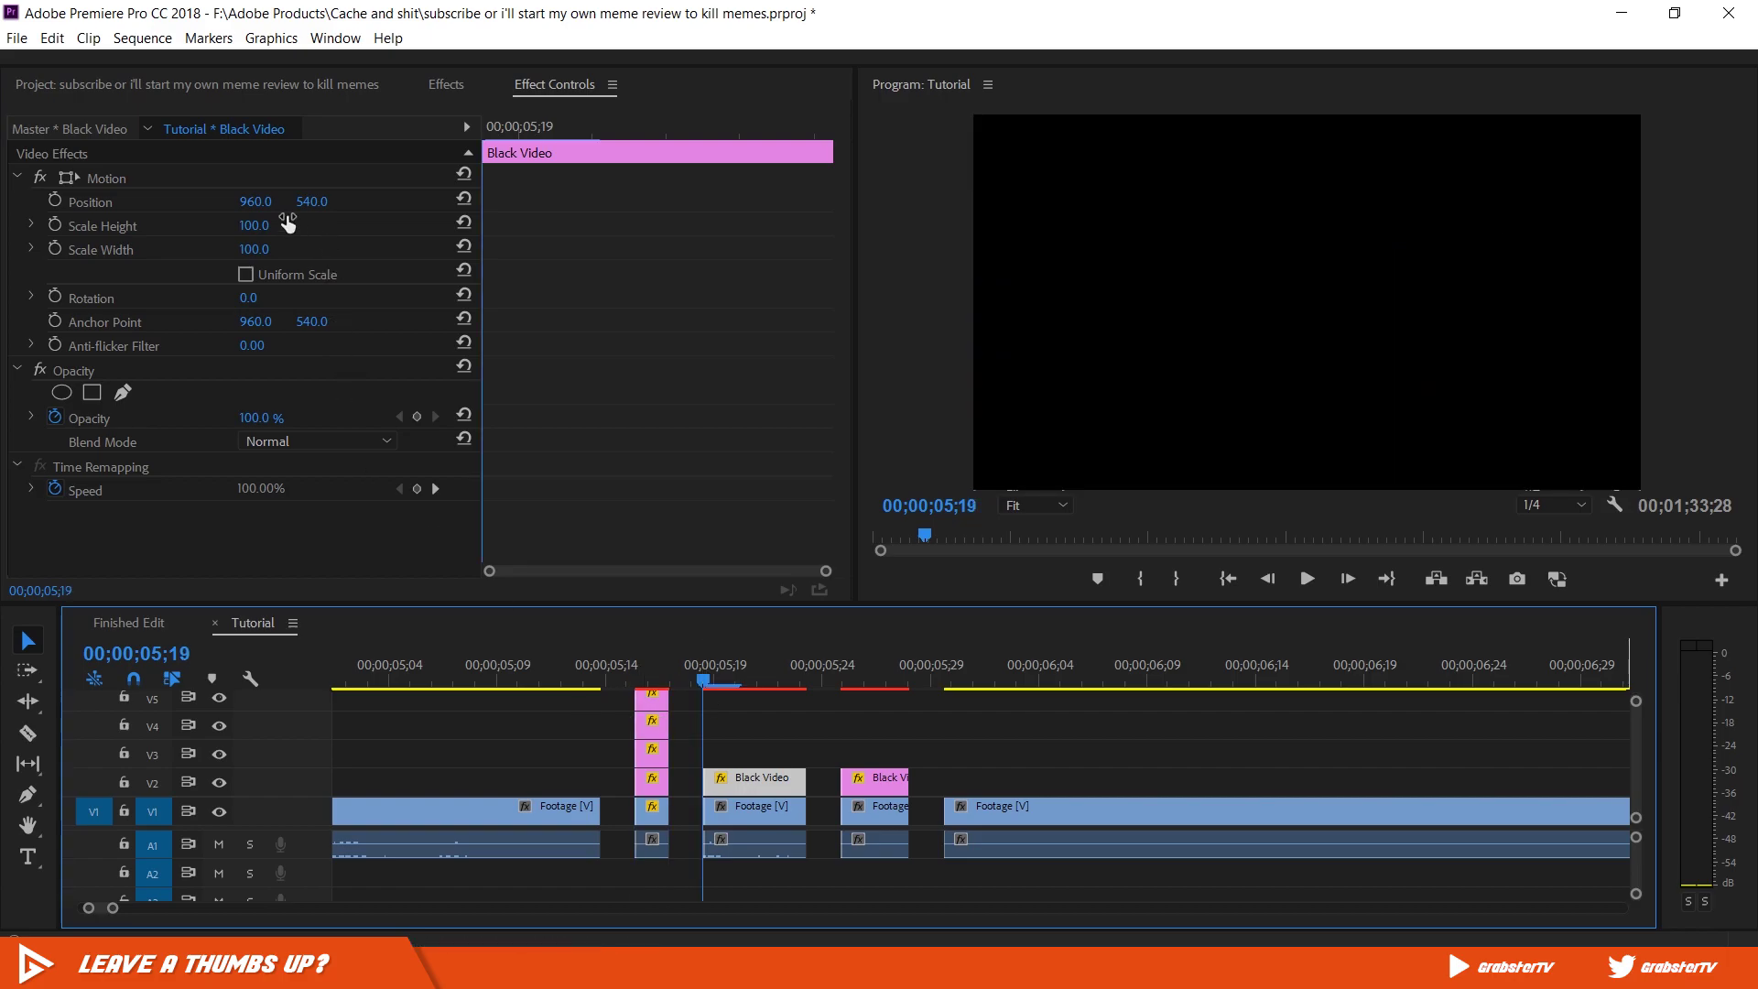
{"action": "left_click_drag", "start_coordinate": [253, 226], "coordinate": [165, 226]}
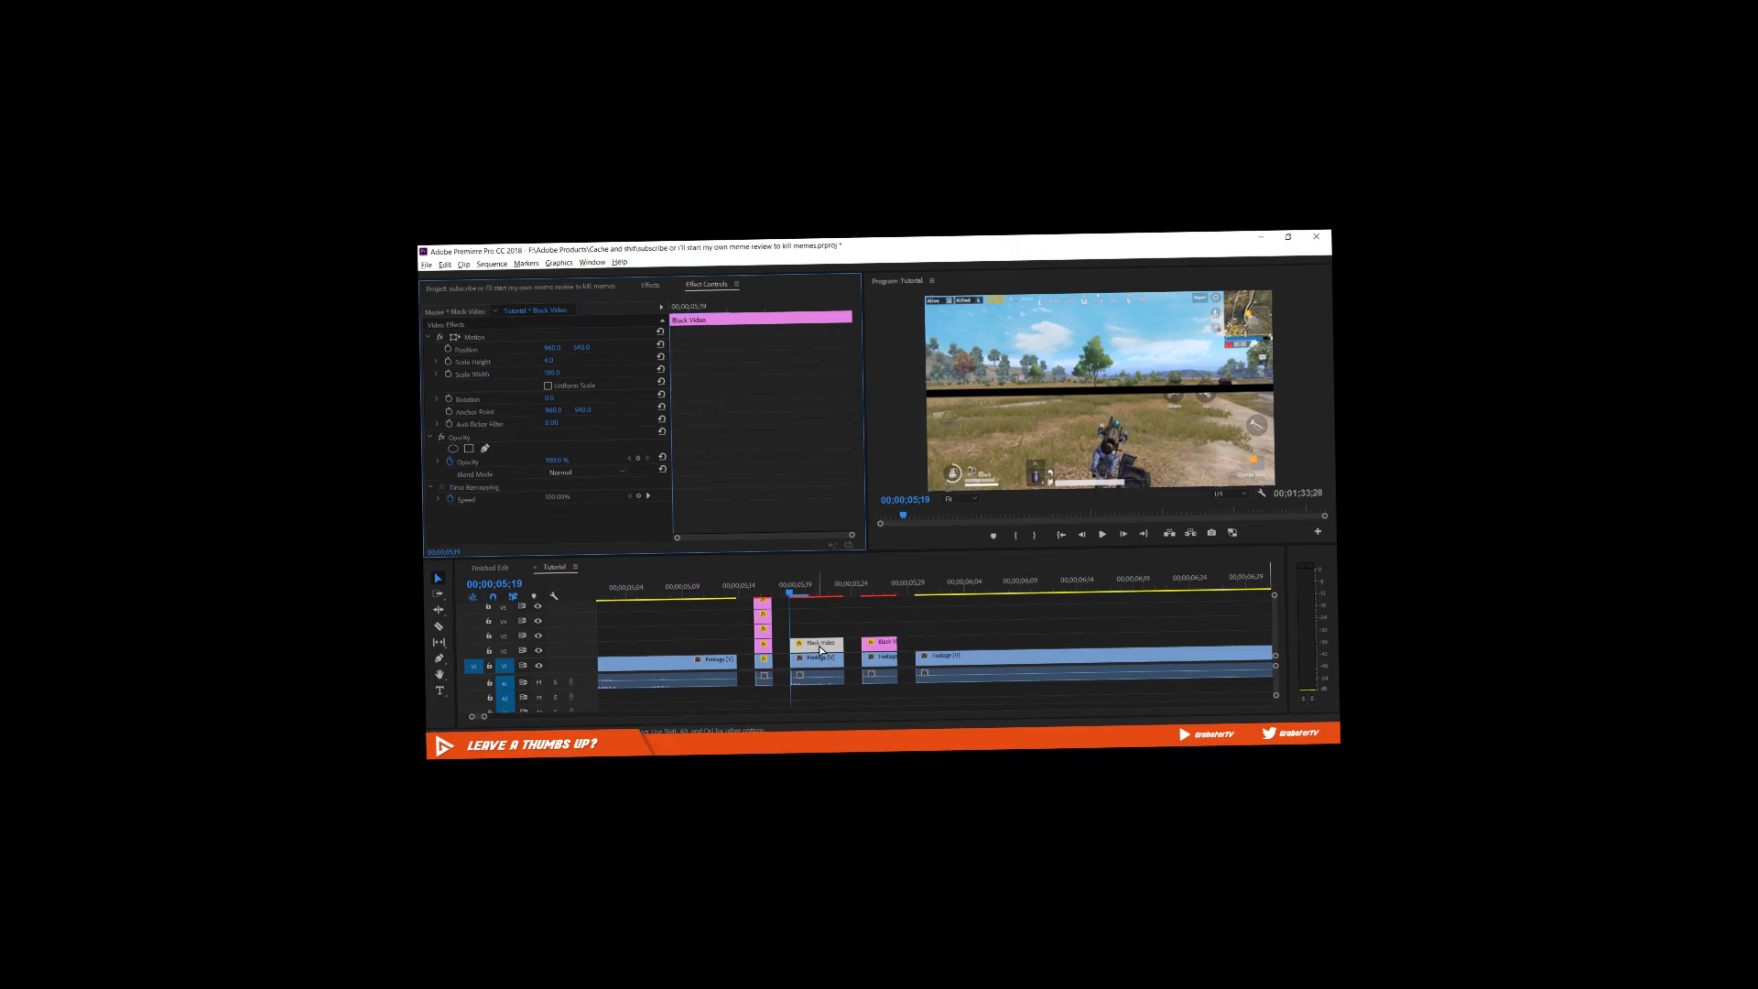
Step: Duplicate the second Black Video clip onto V3 and give the copy Scale Height 7 and a vertical position of about 935
{"action": "left_click_drag", "start_coordinate": [820, 649], "coordinate": [819, 634], "text": "alt"}
{"action": "left_click", "coordinate": [819, 633]}
{"action": "left_click_drag", "start_coordinate": [312, 202], "coordinate": [318, 203]}
{"action": "left_click", "coordinate": [249, 225]}
{"action": "type", "text": "7"}
{"action": "key", "text": "Return"}
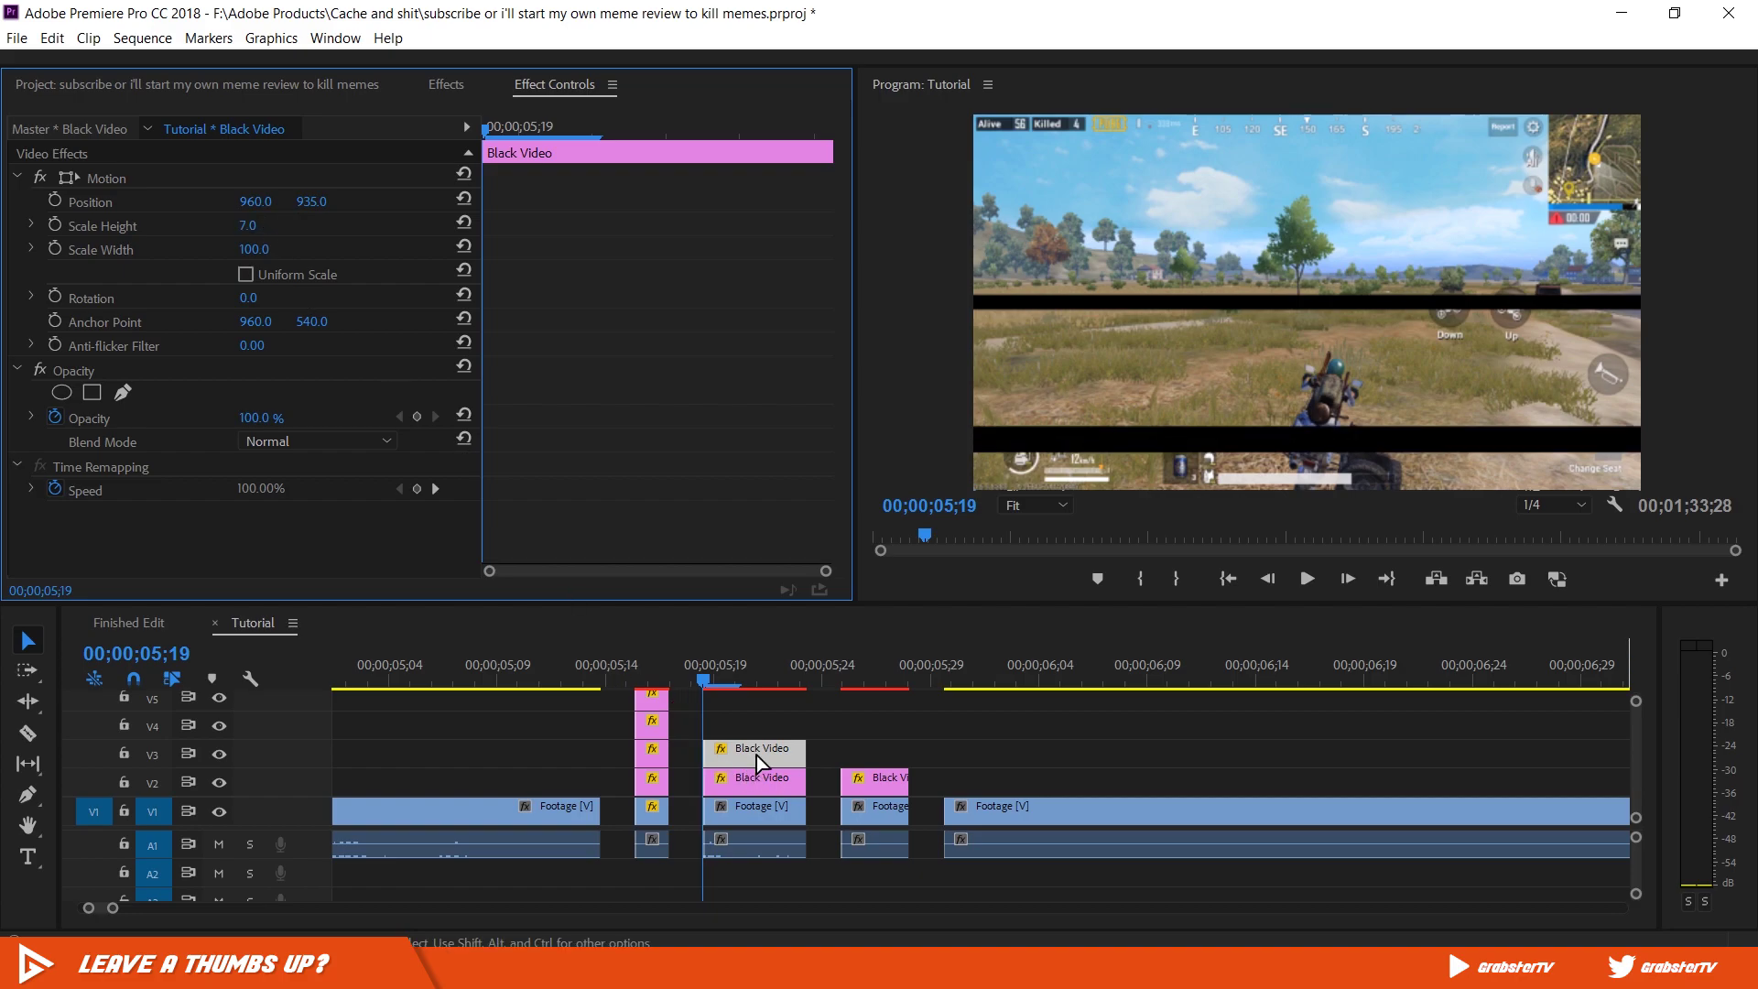
Step: Duplicate the second section's V3 Black Video onto V4 and give the copy Scale Height 0.5 and a vertical position of about 493
{"action": "left_click_drag", "start_coordinate": [756, 749], "coordinate": [756, 722]}
{"action": "left_click", "coordinate": [249, 225]}
{"action": "type", "text": "0.5"}
{"action": "key", "text": "Return"}
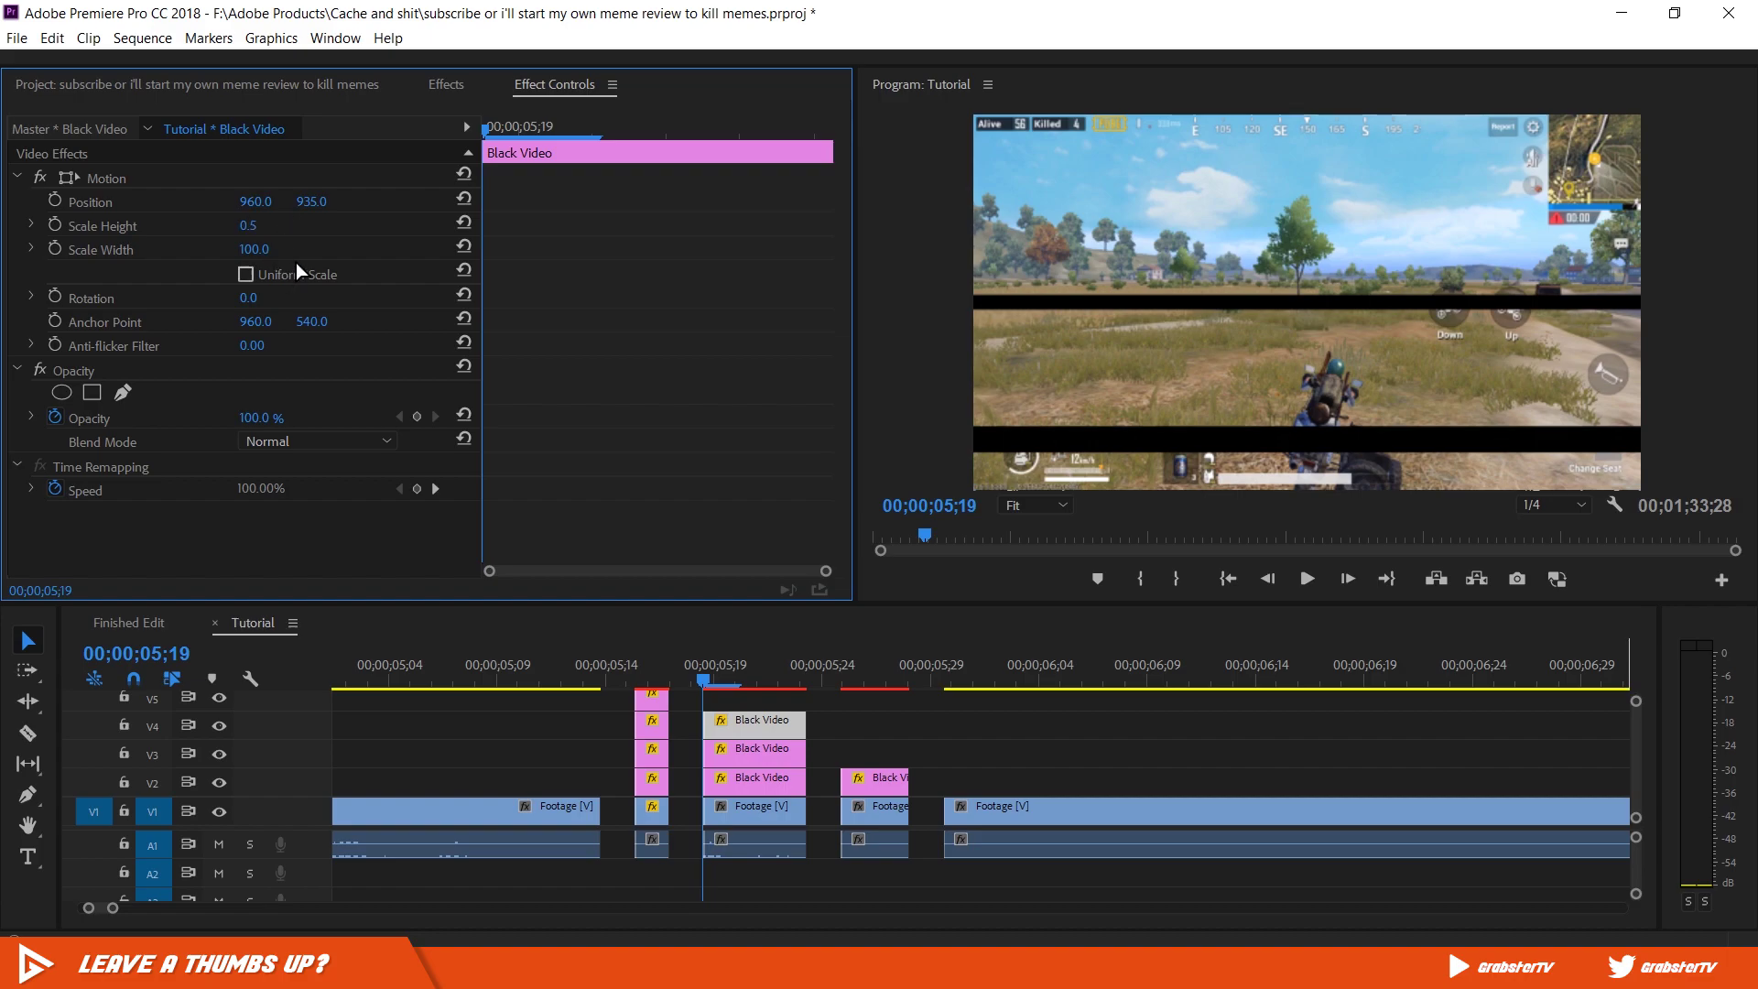
{"action": "left_click_drag", "start_coordinate": [312, 200], "coordinate": [336, 197]}
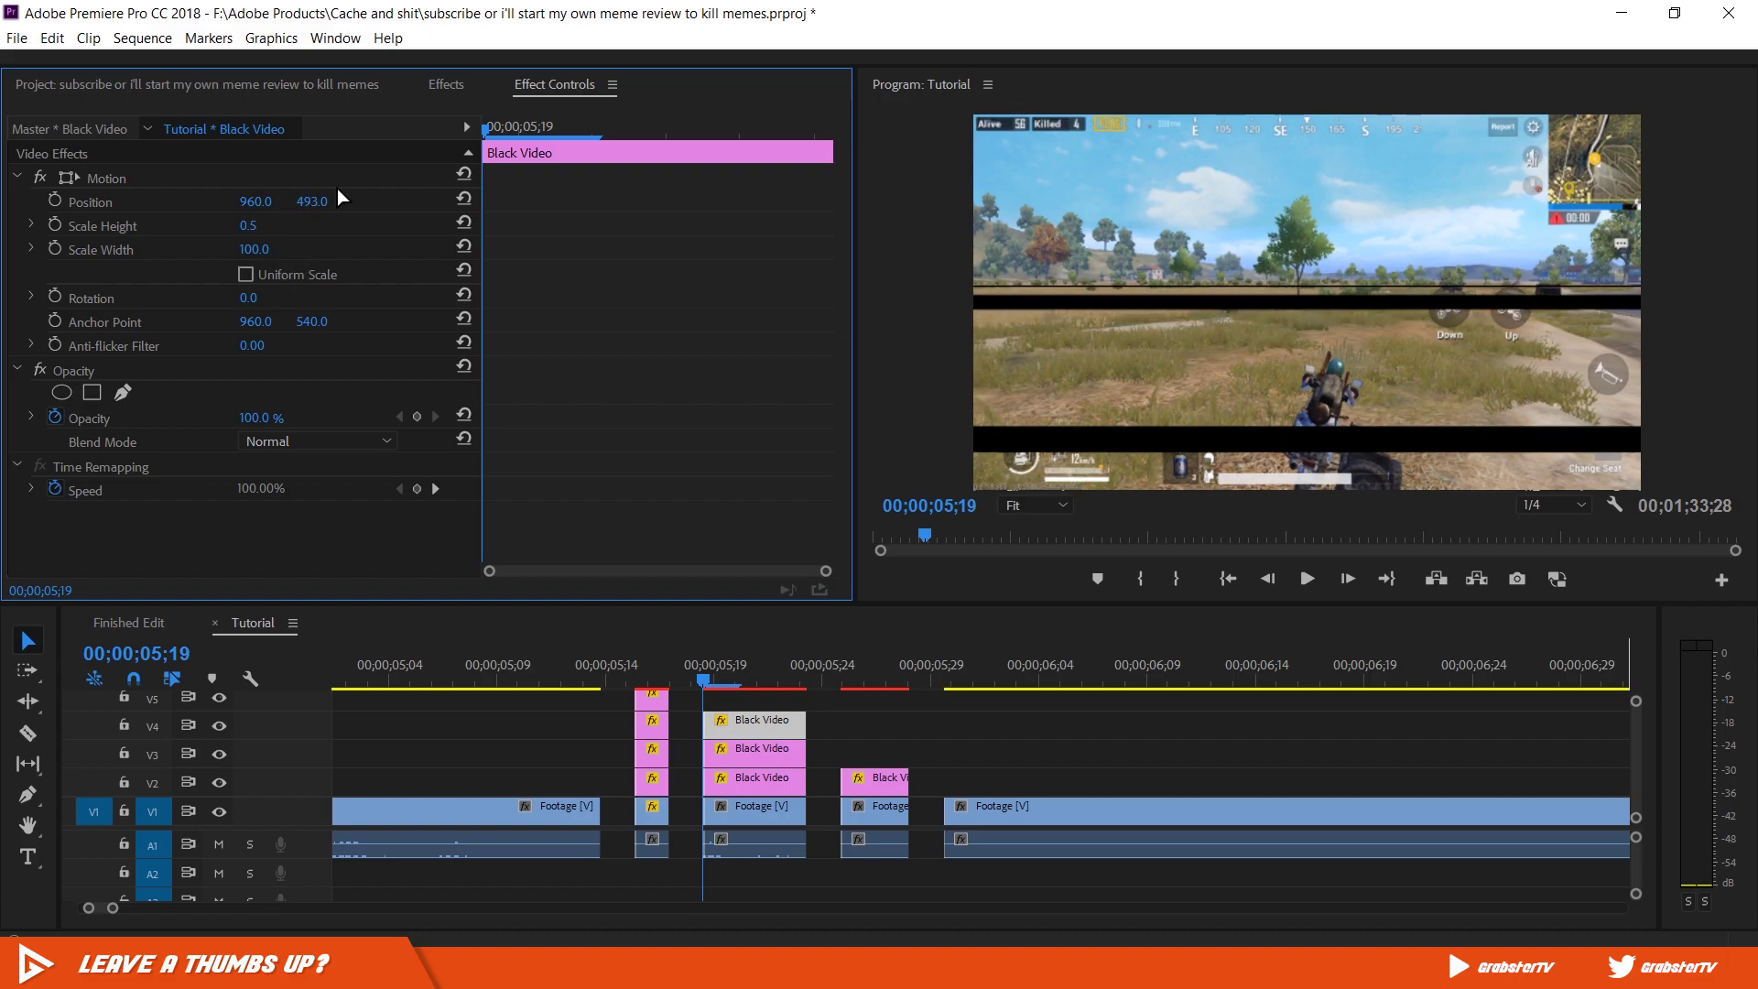
Step: Move the second section's V4 Black Video to vertical position 838 and add a V5 copy with Scale Height 1 at about 87
{"action": "mouse_move", "coordinate": [313, 200]}
{"action": "left_mouse_down"}
{"action": "mouse_move", "coordinate": [349, 200]}
{"action": "mouse_move", "coordinate": [316, 201]}
{"action": "left_mouse_up"}
{"action": "left_click_drag", "start_coordinate": [737, 720], "coordinate": [739, 701]}
{"action": "left_click", "coordinate": [251, 225]}
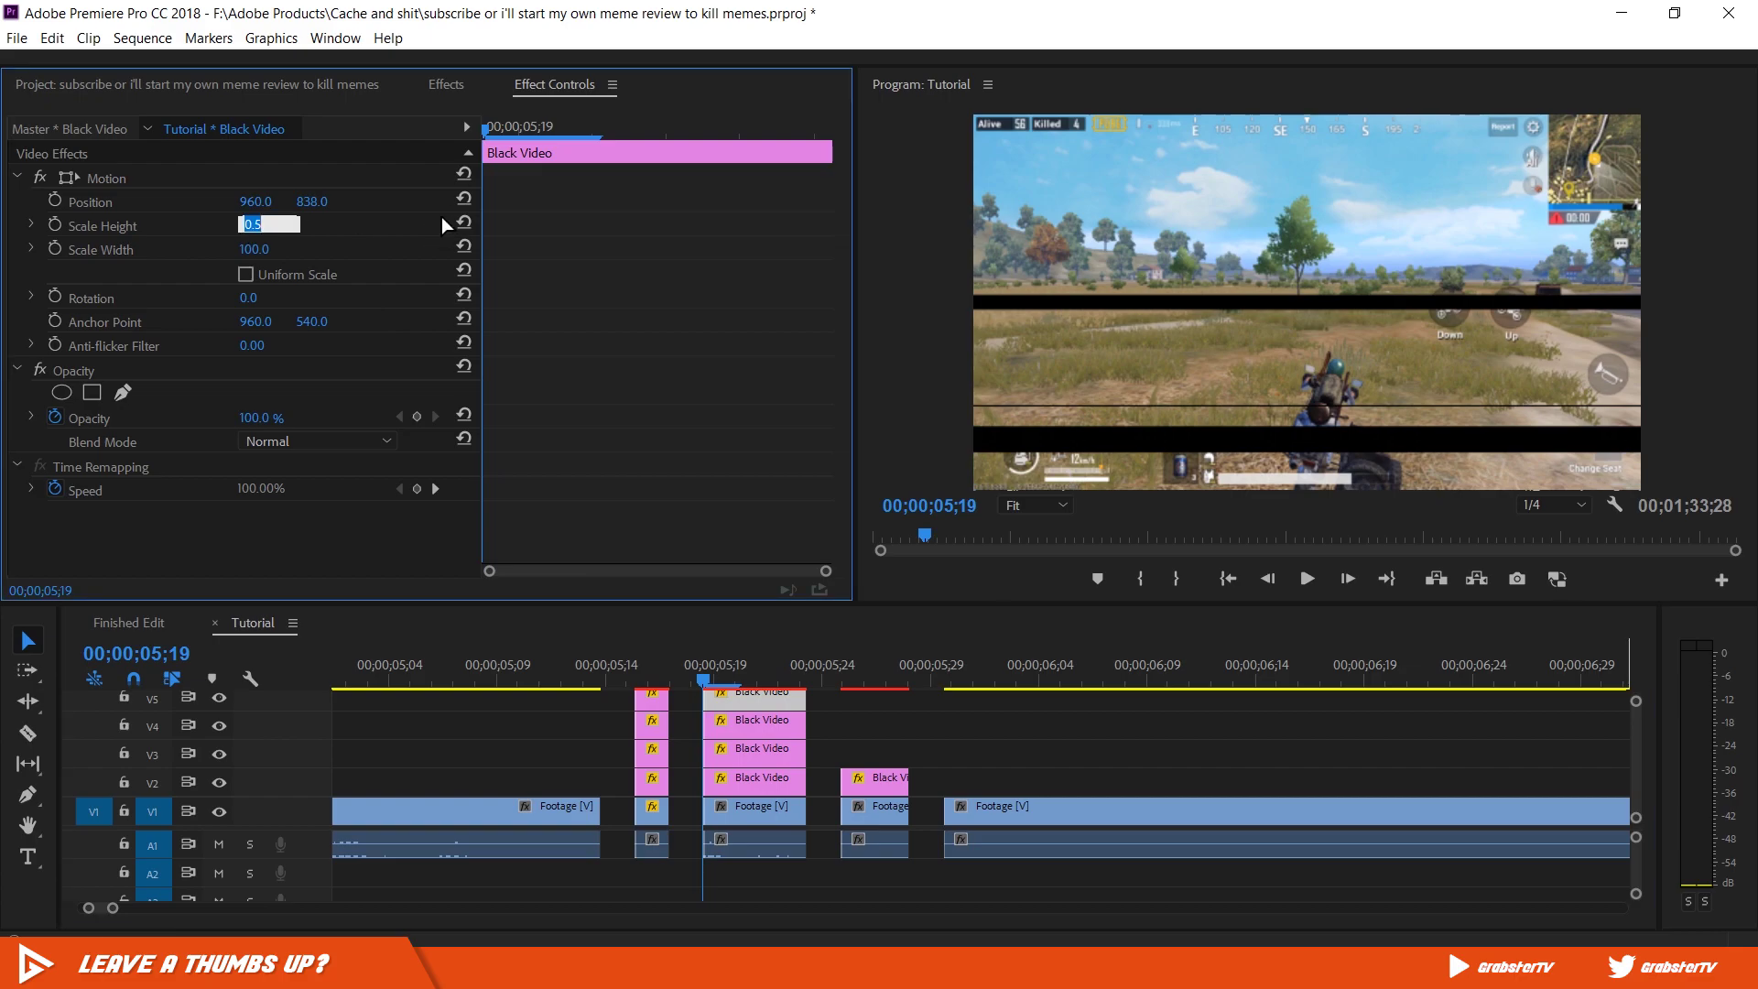
{"action": "type", "text": "1"}
{"action": "key", "text": "Return"}
{"action": "left_click_drag", "start_coordinate": [315, 214], "coordinate": [80, 215]}
Step: Set the blend mode of the second section's V3 Black Video to Overlay and of its V5 Black Video to Color Burn
{"action": "left_click", "coordinate": [745, 751]}
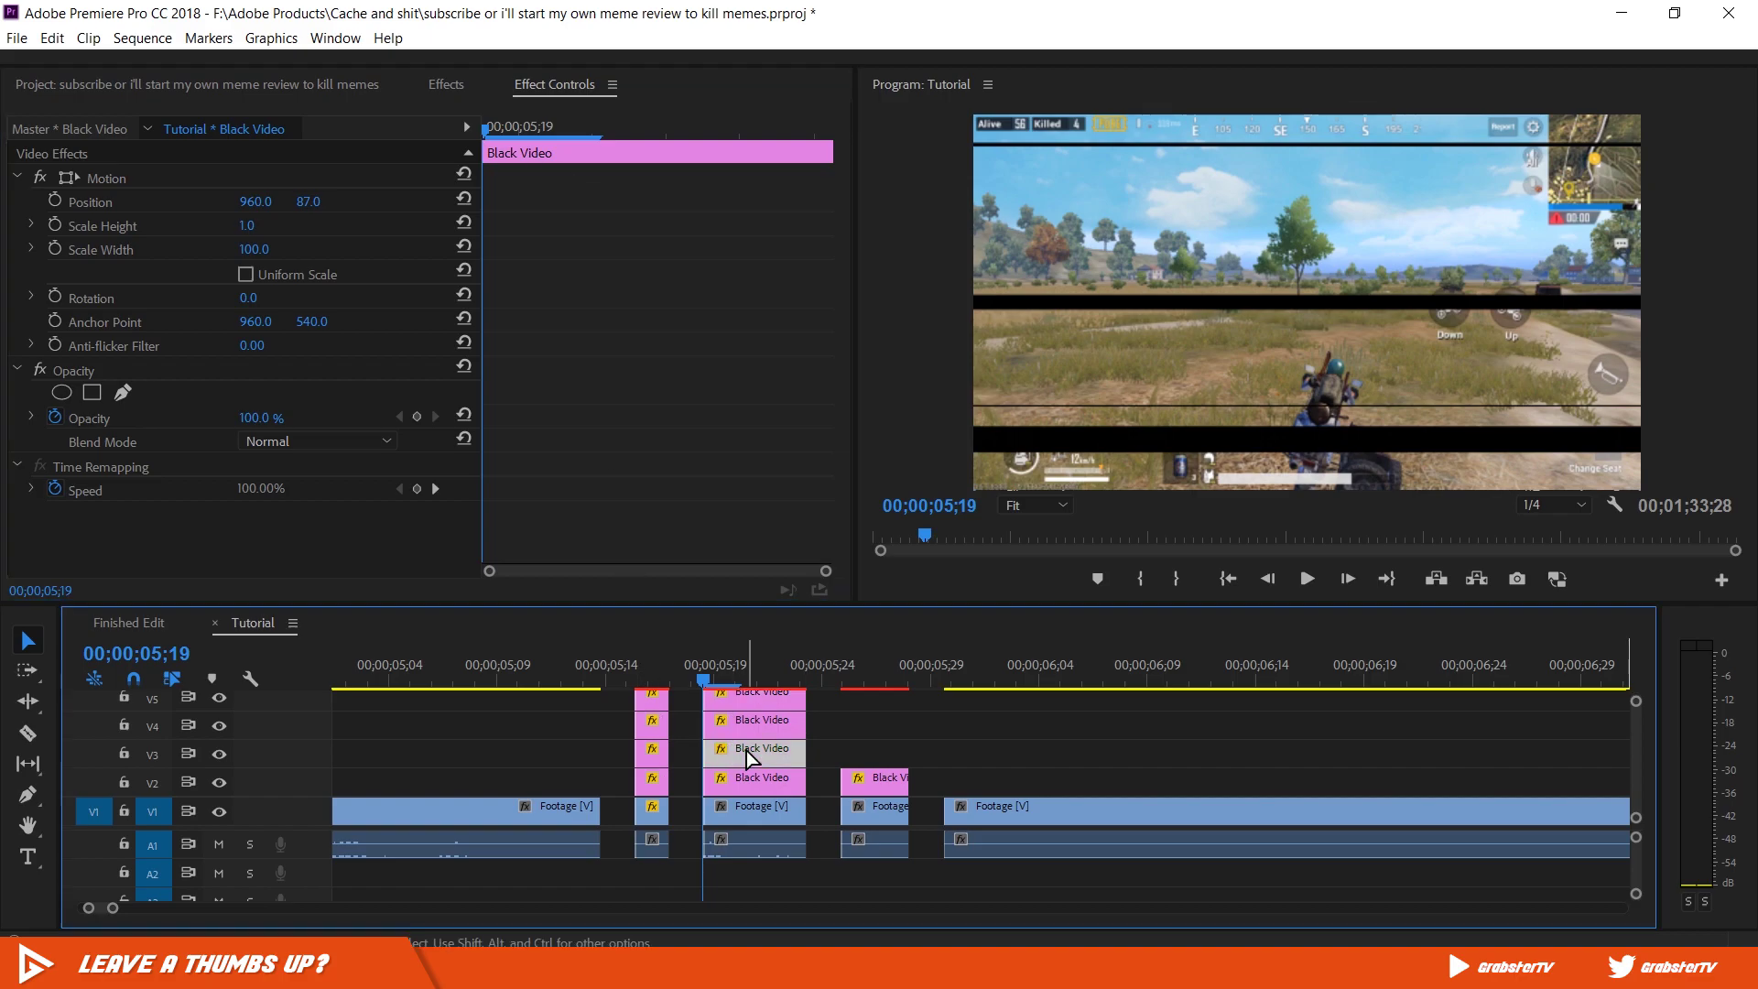
{"action": "left_click", "coordinate": [271, 442]}
{"action": "left_click", "coordinate": [462, 621]}
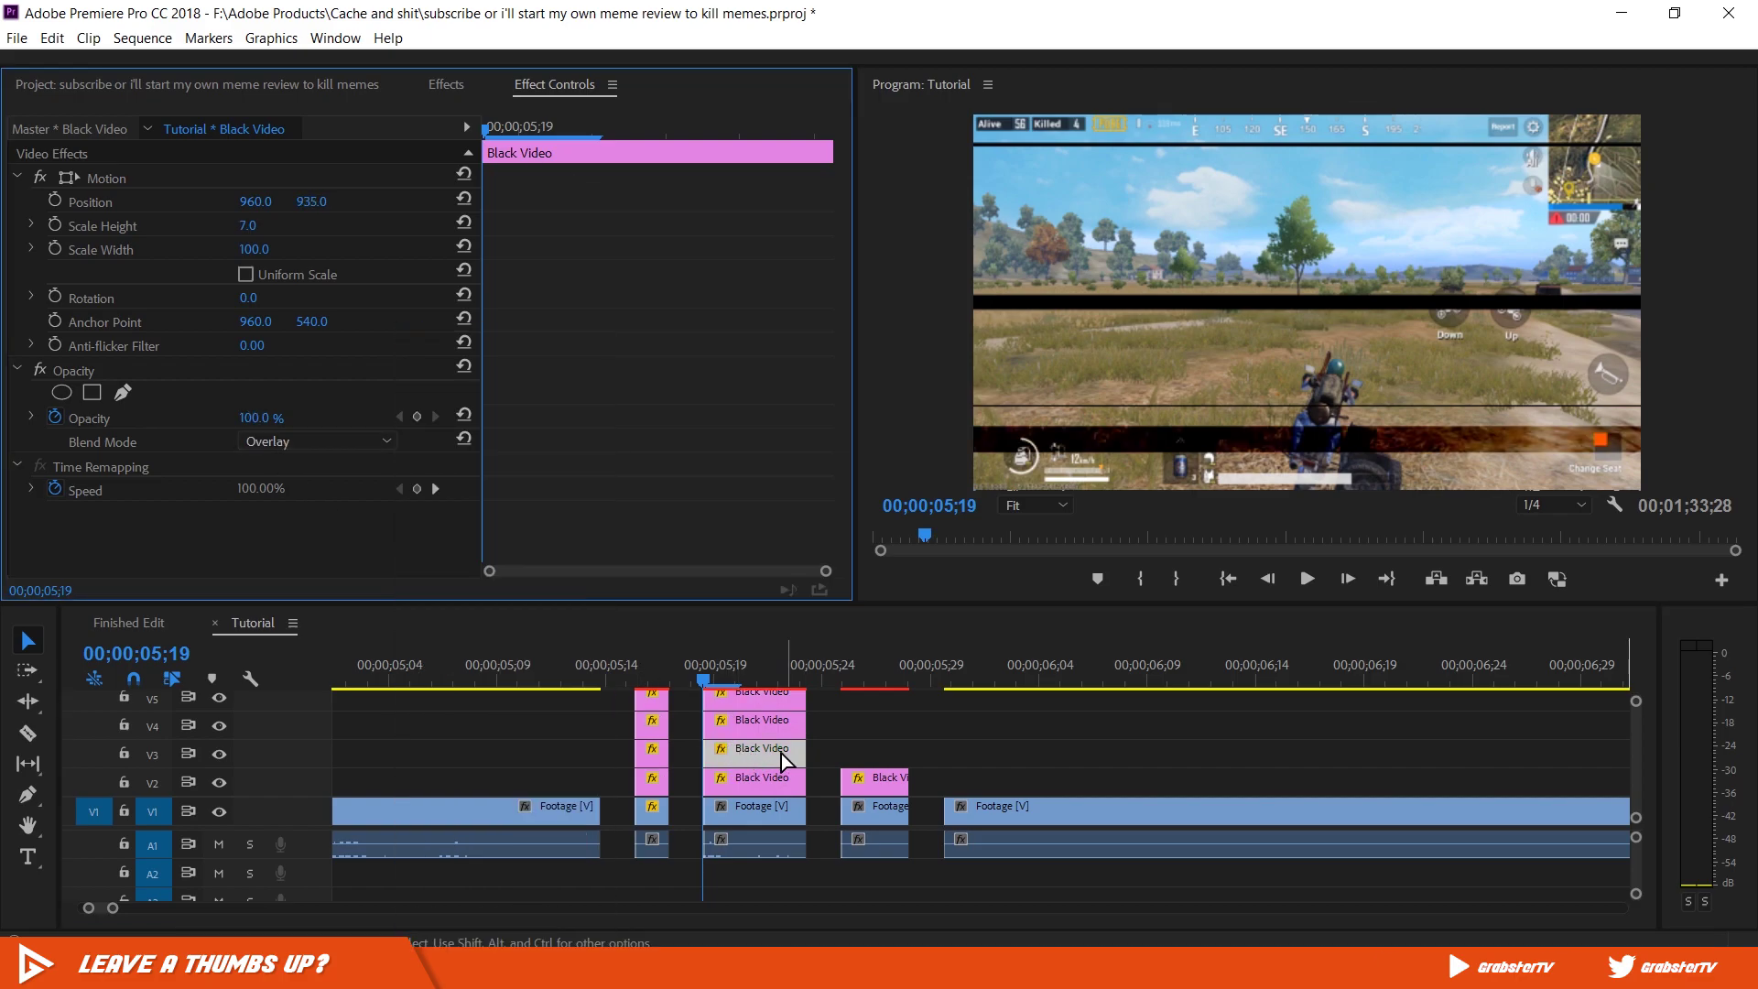
{"action": "left_click", "coordinate": [760, 697]}
{"action": "left_click", "coordinate": [295, 445]}
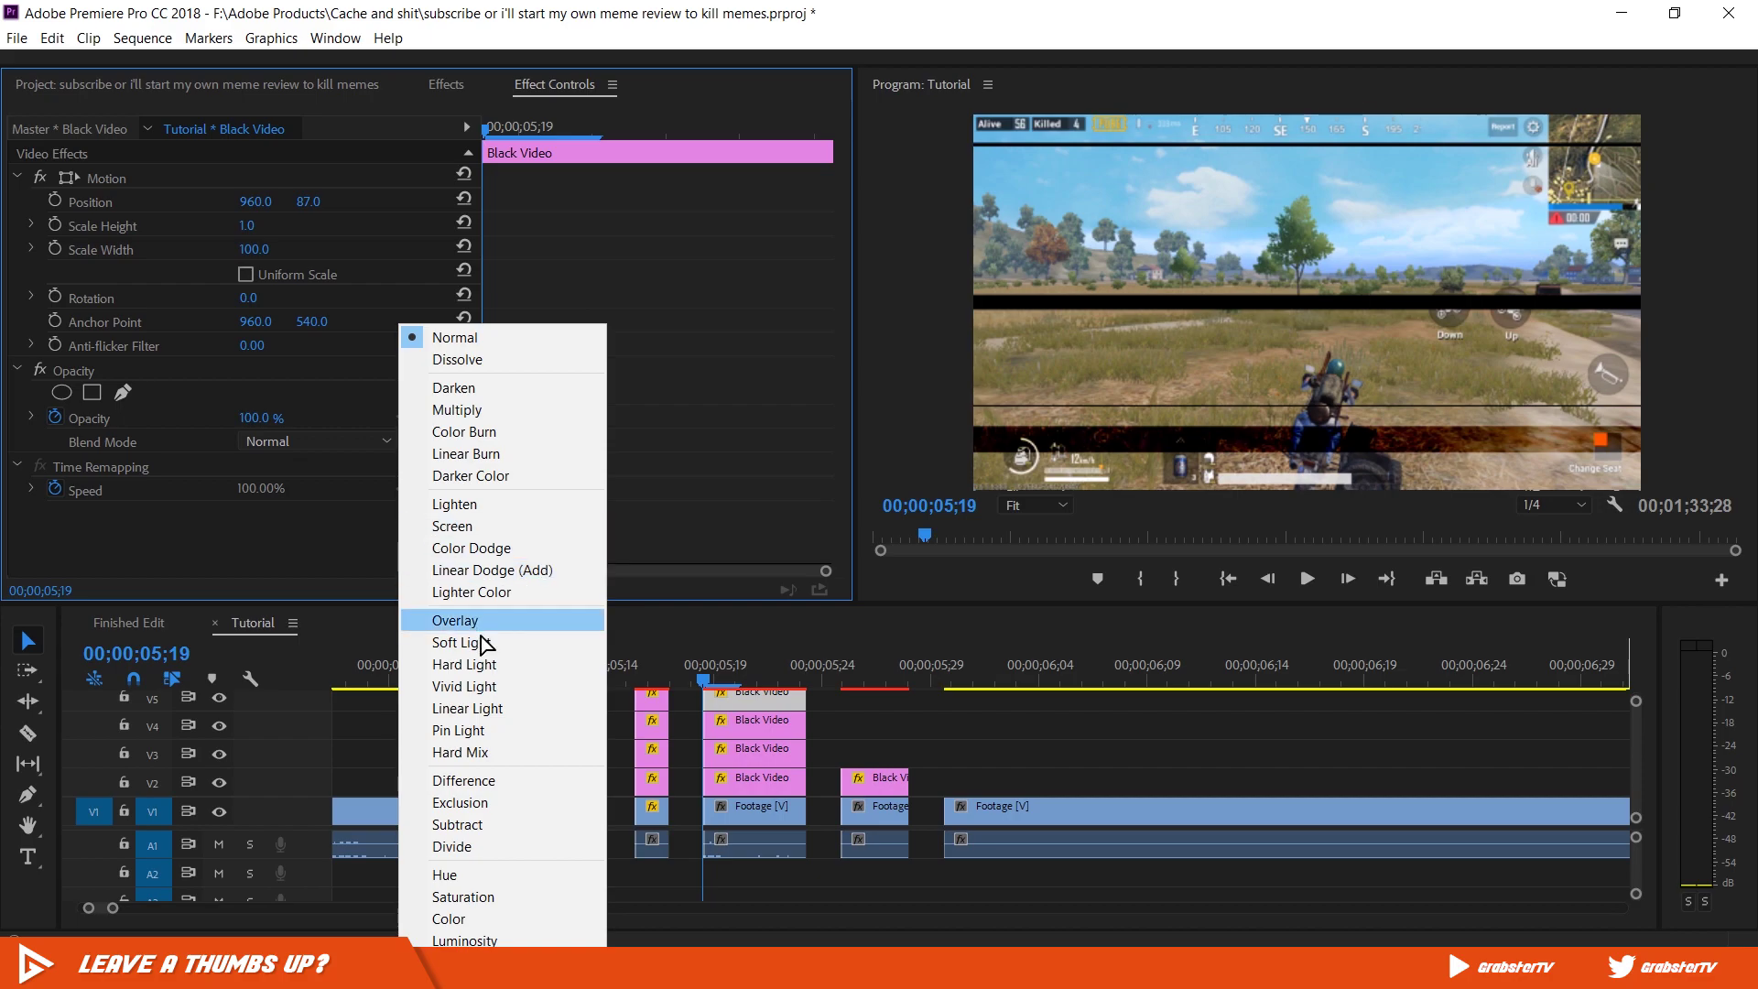
{"action": "left_click", "coordinate": [487, 430]}
Step: Turn off Uniform Scale for the second section's Footage piece and stretch it to Scale Height 117 and Scale Width 112
{"action": "left_click_drag", "start_coordinate": [734, 668], "coordinate": [775, 680]}
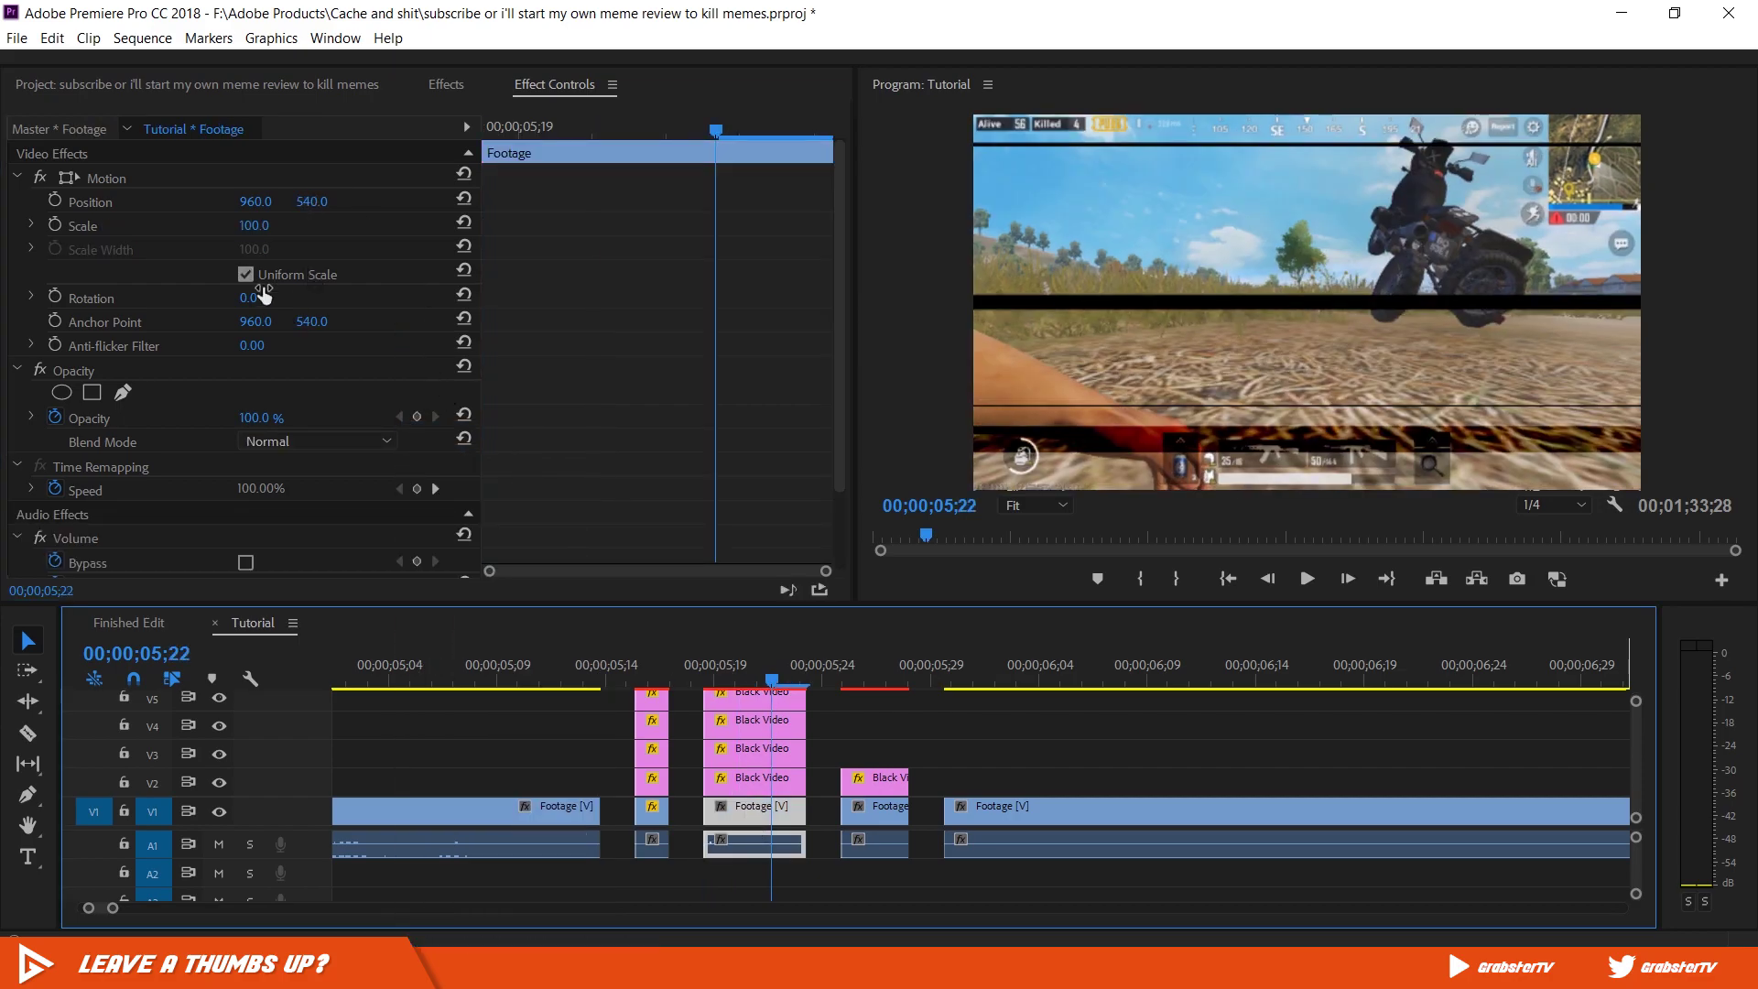
{"action": "left_click", "coordinate": [32, 224]}
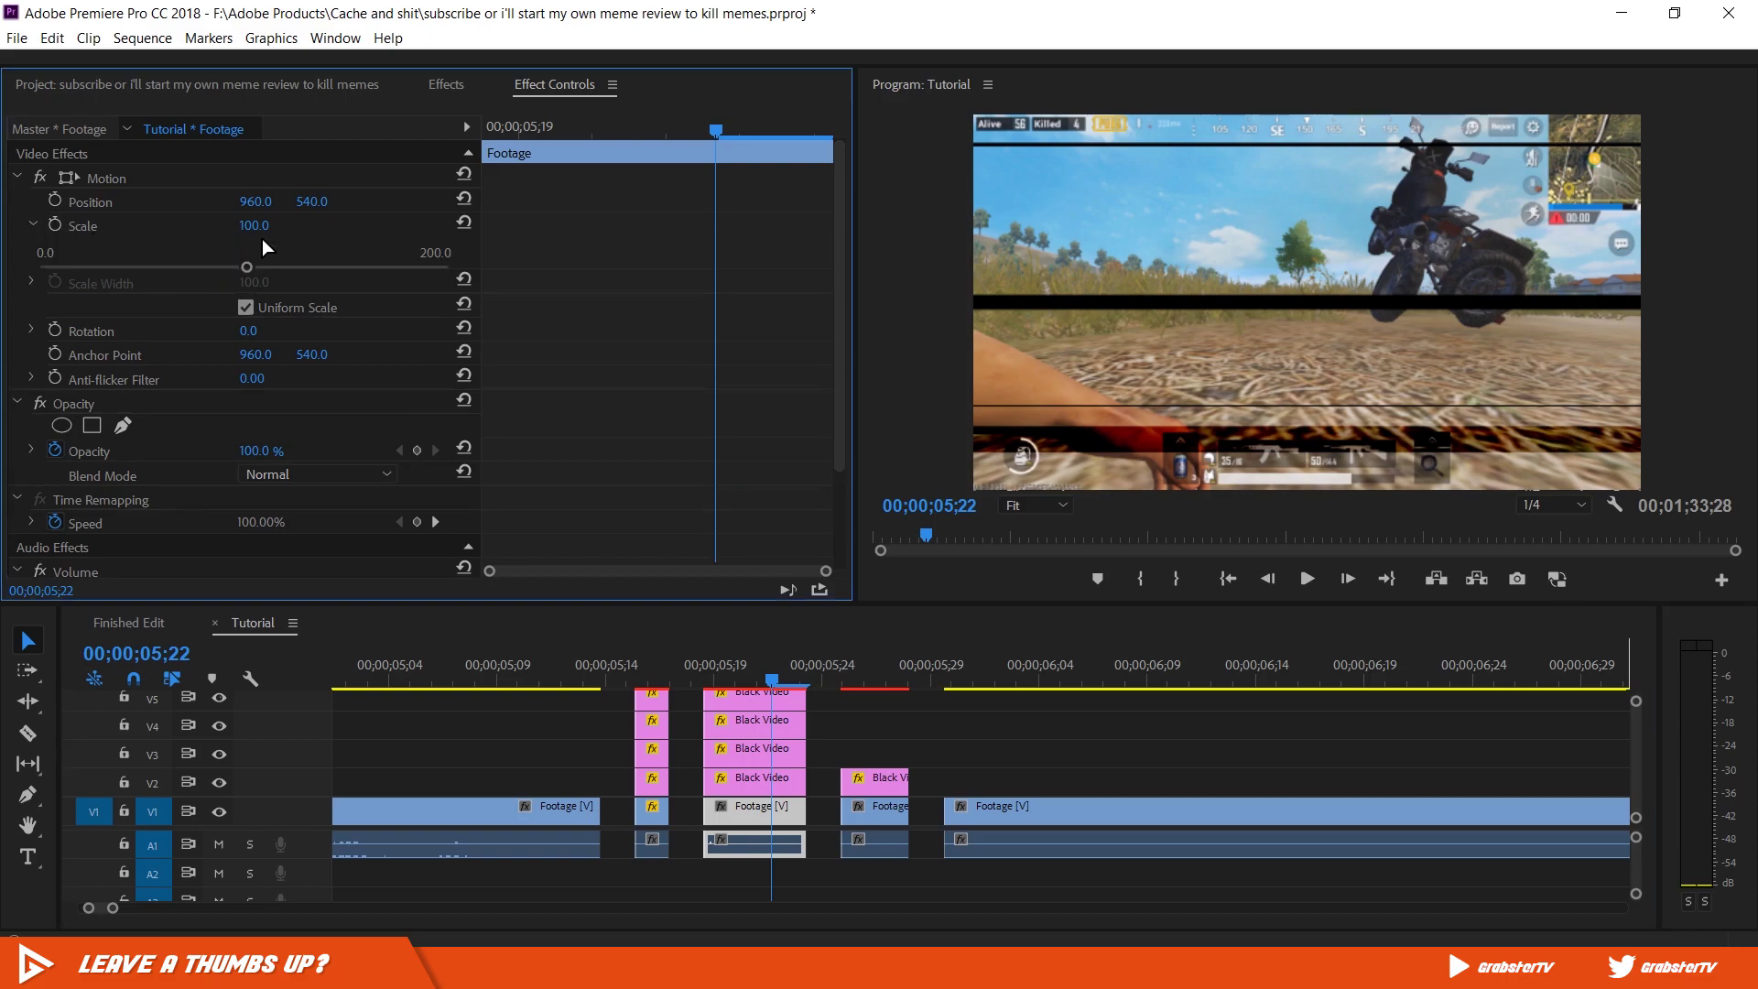
{"action": "left_click", "coordinate": [245, 308]}
{"action": "left_click_drag", "start_coordinate": [247, 267], "coordinate": [282, 267]}
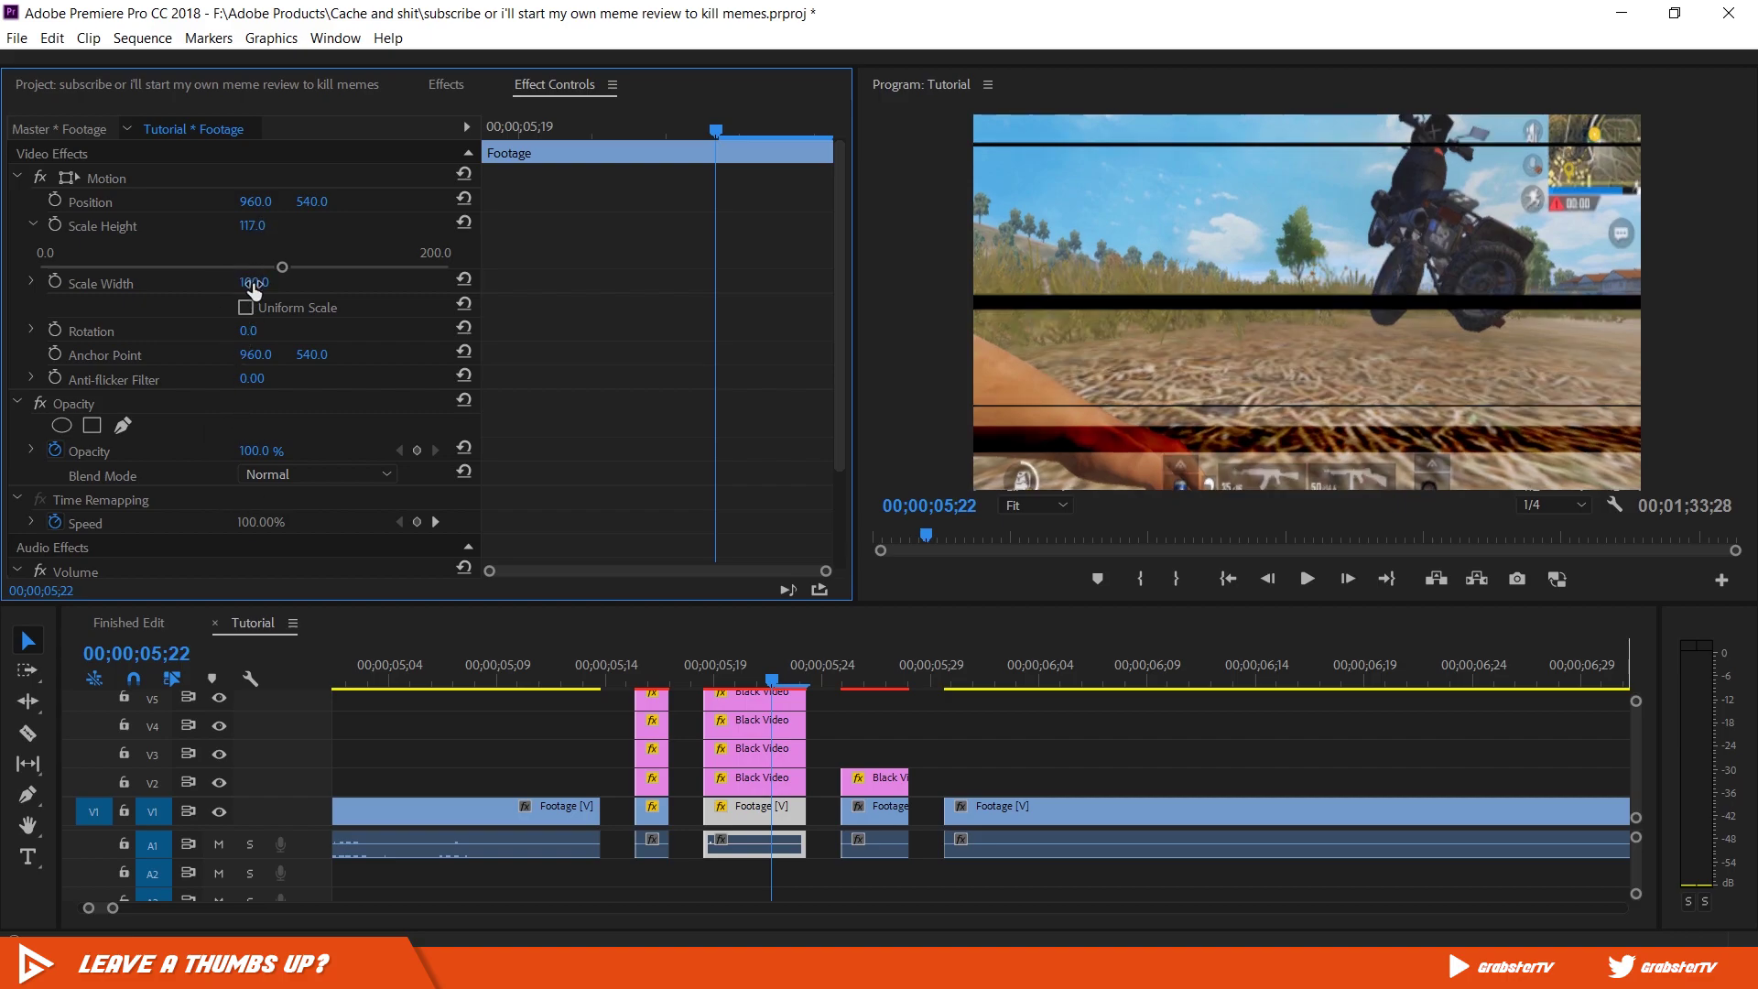
{"action": "left_click_drag", "start_coordinate": [254, 291], "coordinate": [264, 291]}
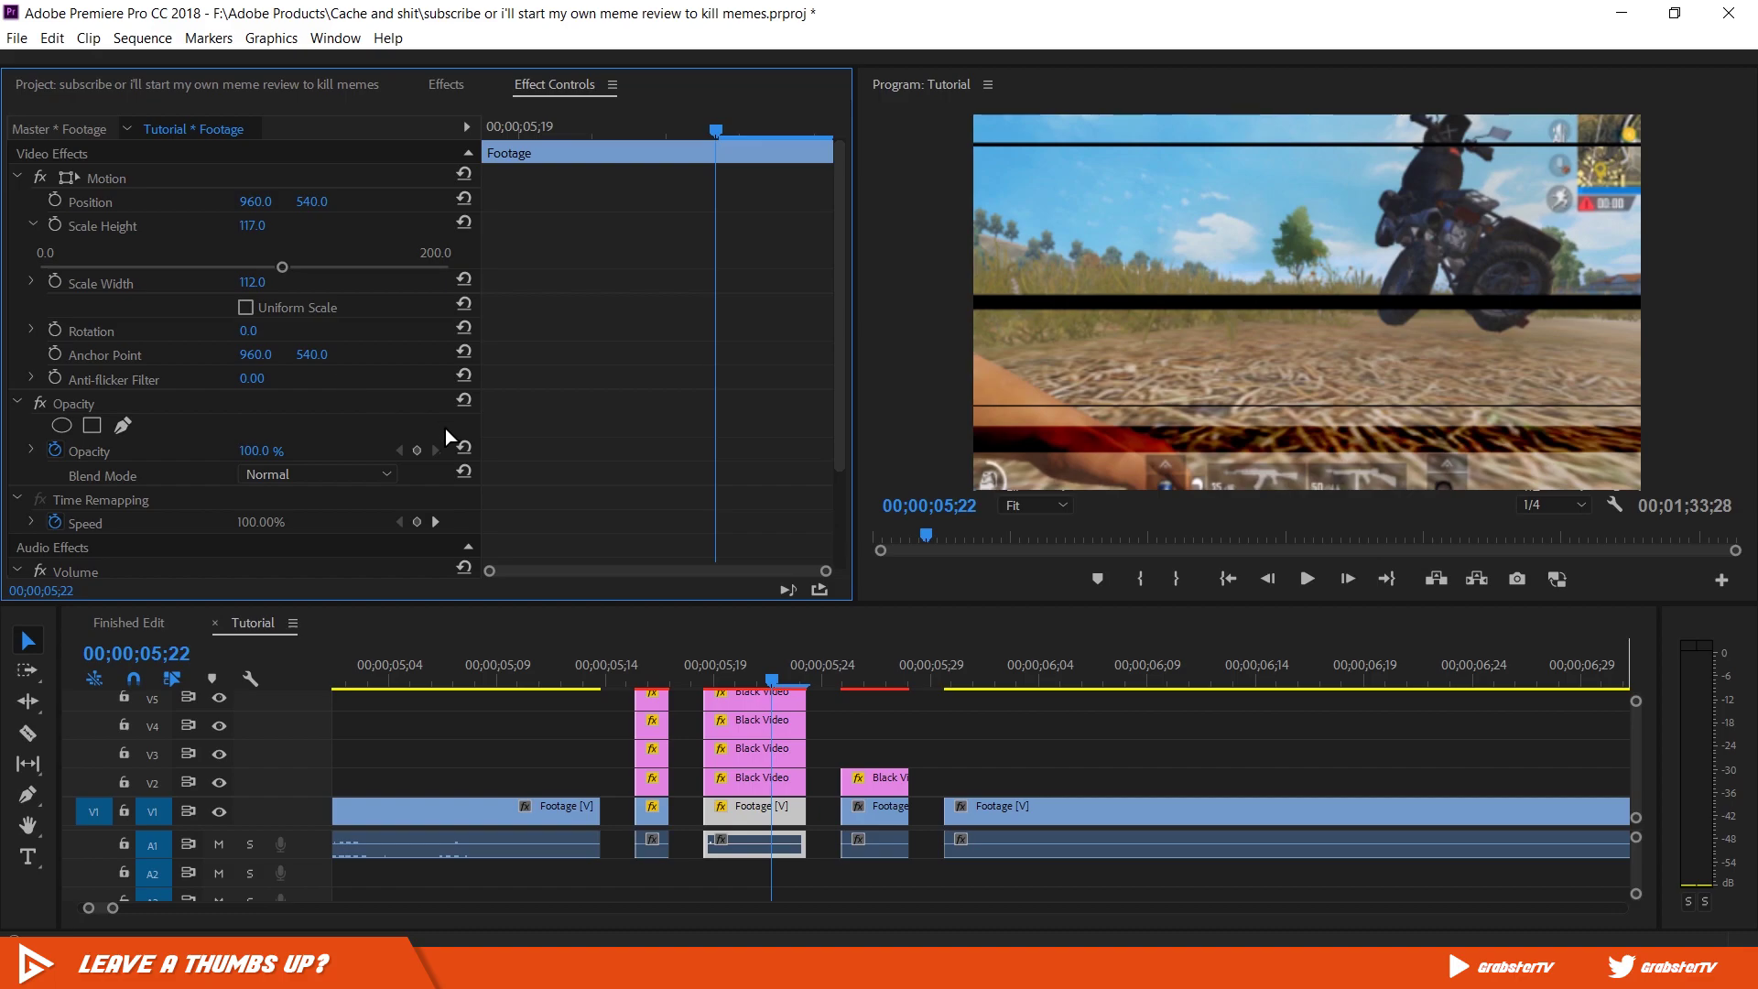
Step: Move the playhead to 00;00;05;25 and give the third section's Black Video Scale Height 21 and a vertical position of about 118
{"action": "left_click", "coordinate": [805, 682]}
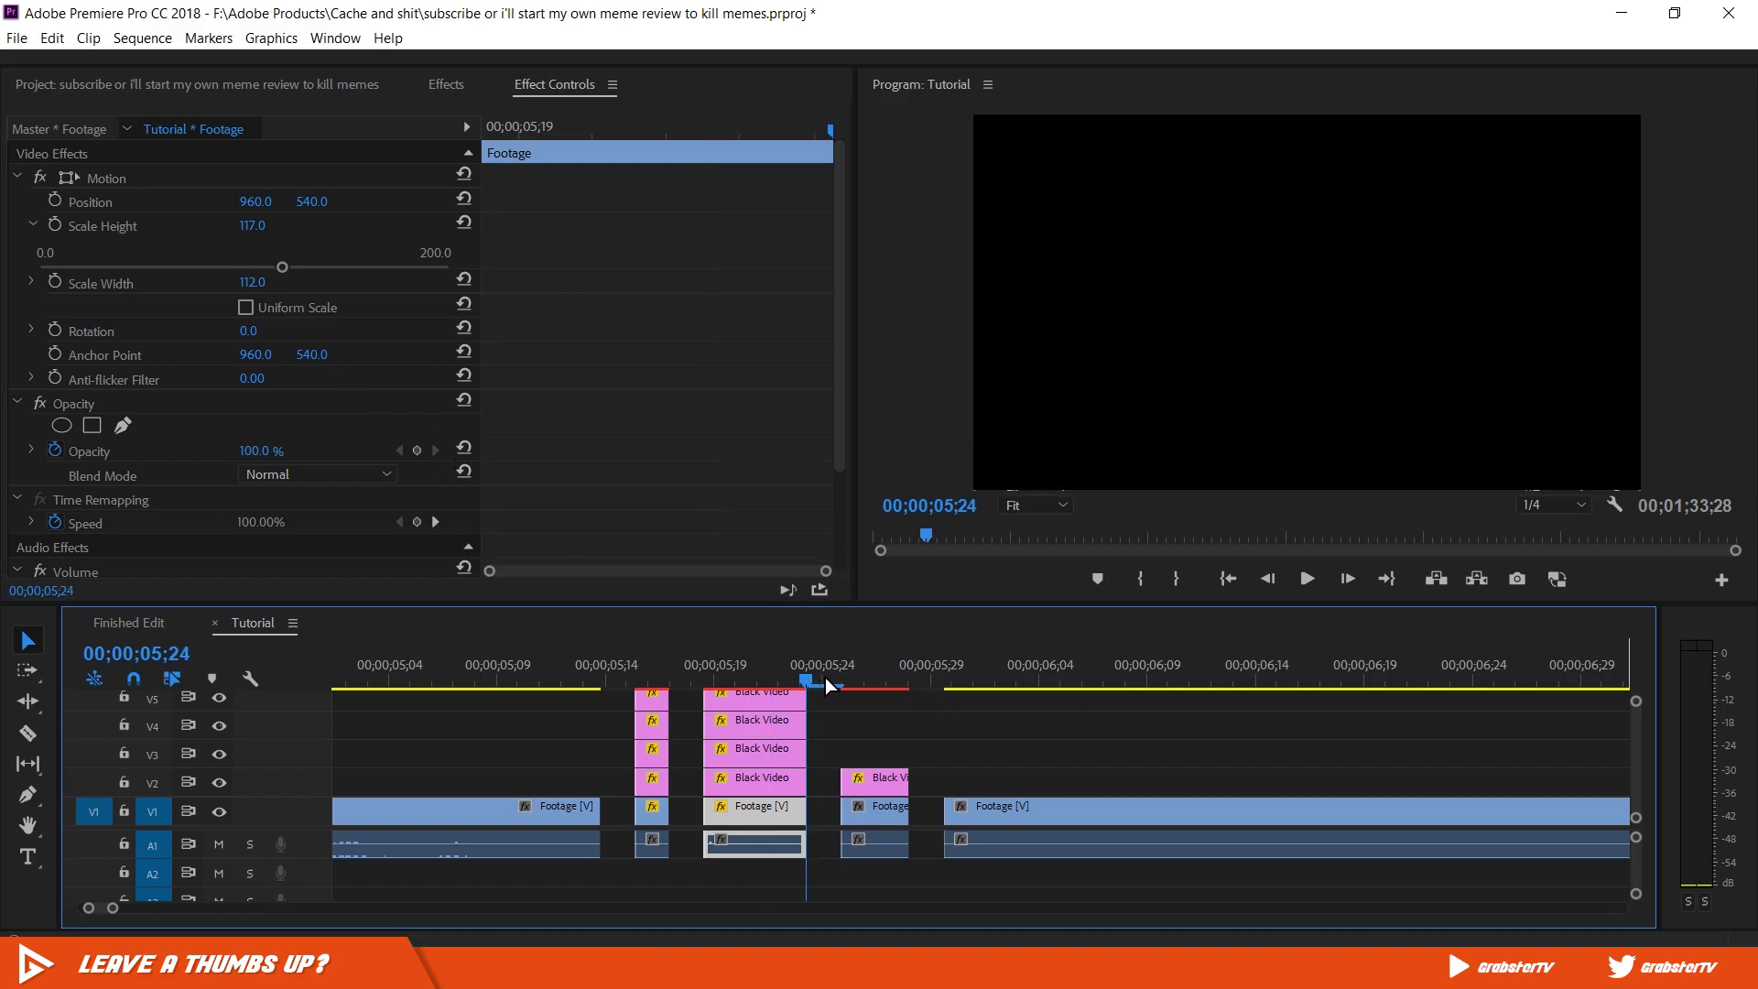
{"action": "left_click", "coordinate": [833, 683]}
{"action": "left_click", "coordinate": [874, 779]}
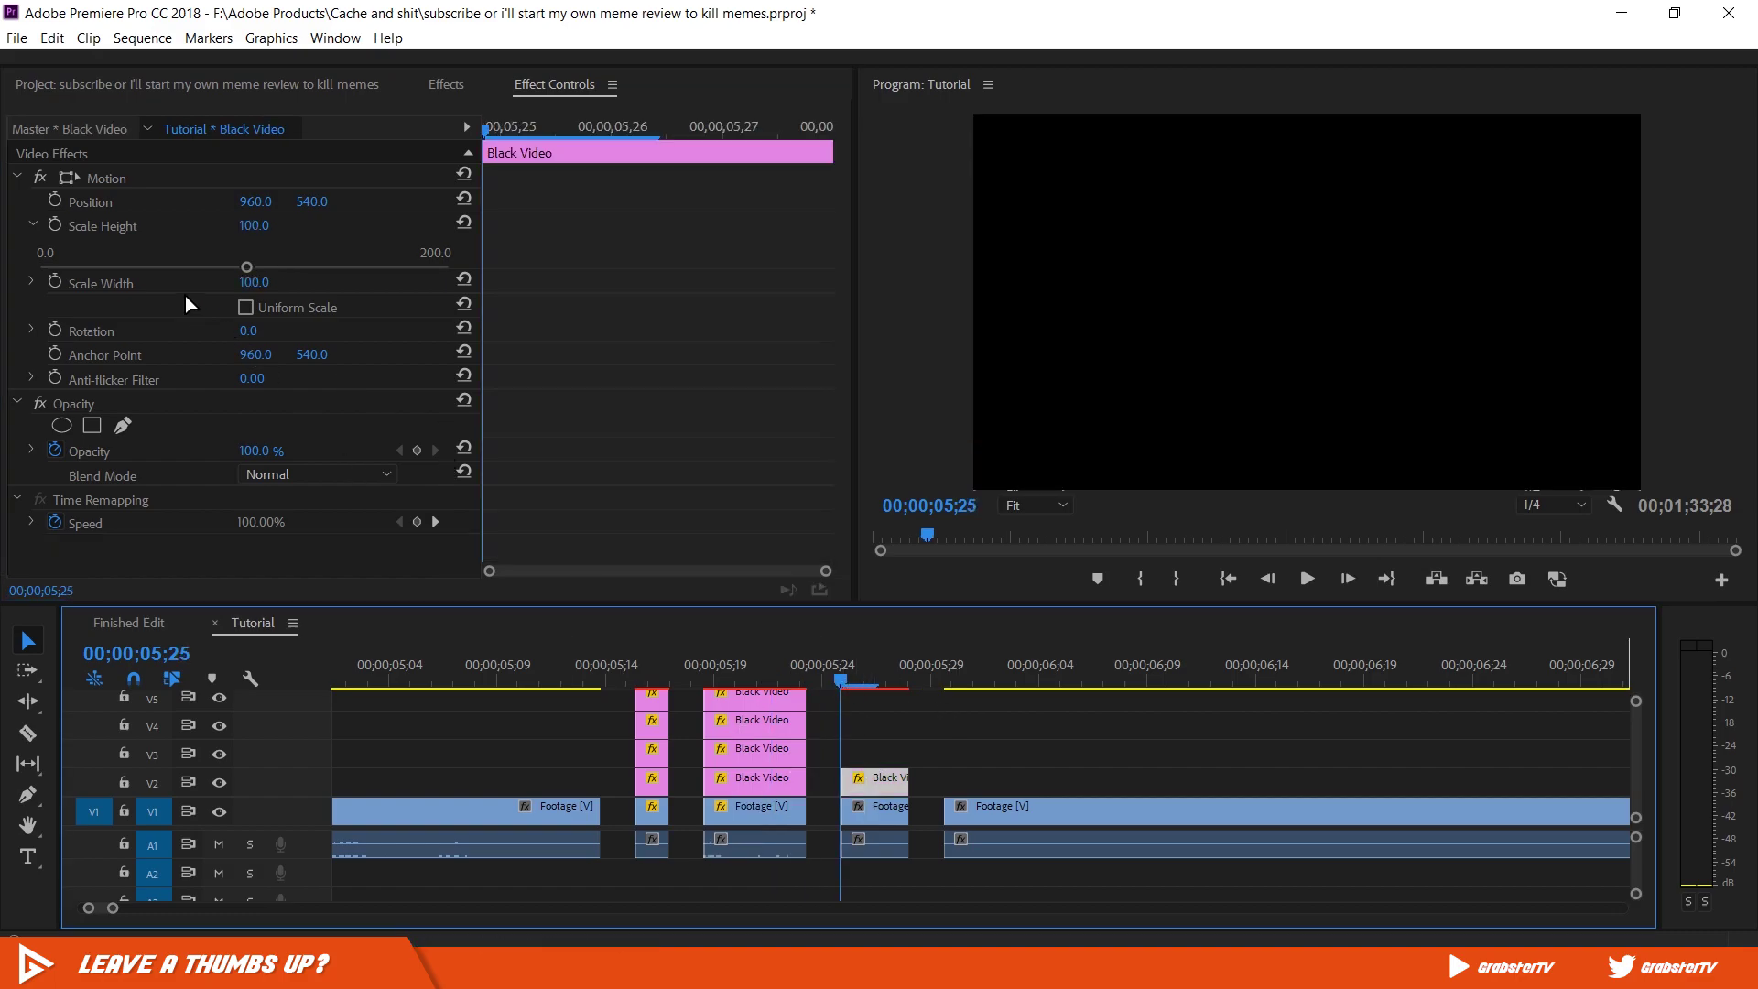
{"action": "left_click_drag", "start_coordinate": [255, 291], "coordinate": [266, 291]}
{"action": "key", "text": "ctrl+z"}
{"action": "left_click_drag", "start_coordinate": [254, 225], "coordinate": [181, 225]}
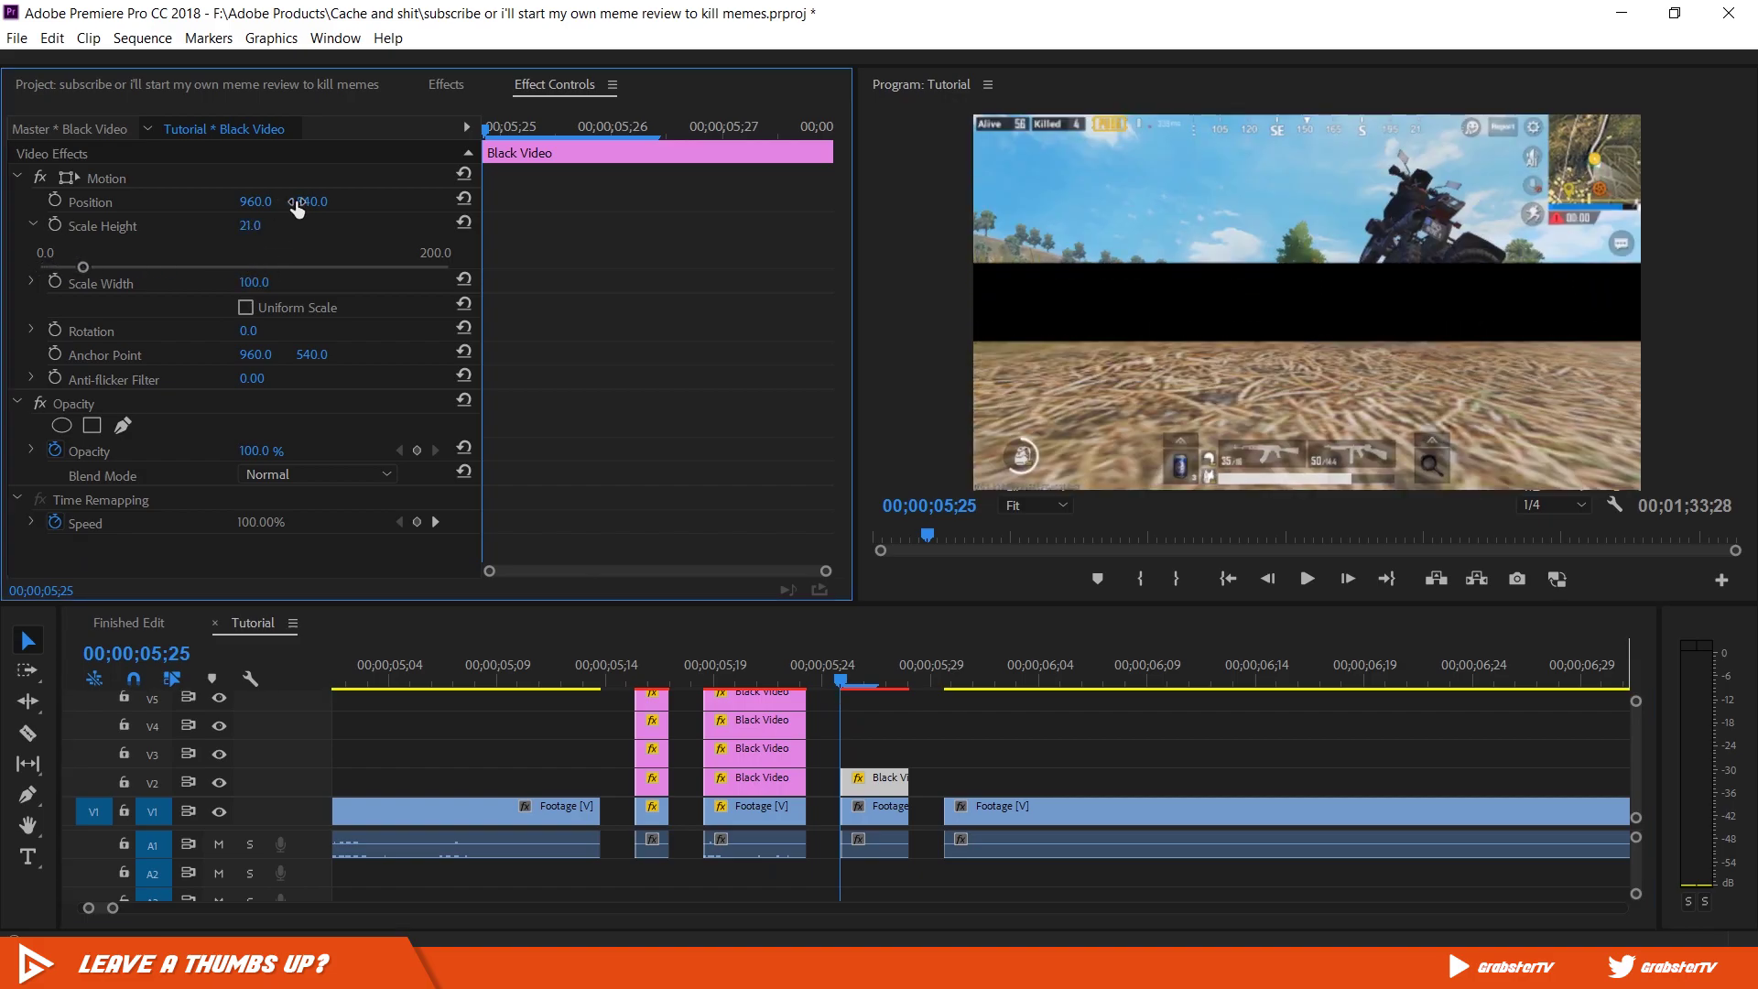
{"action": "left_click_drag", "start_coordinate": [305, 211], "coordinate": [158, 211]}
Step: Duplicate the third section's Black Video onto V3 and give the copy Scale Height 3 and a vertical position of about 638
{"action": "left_click_drag", "start_coordinate": [886, 776], "coordinate": [885, 747]}
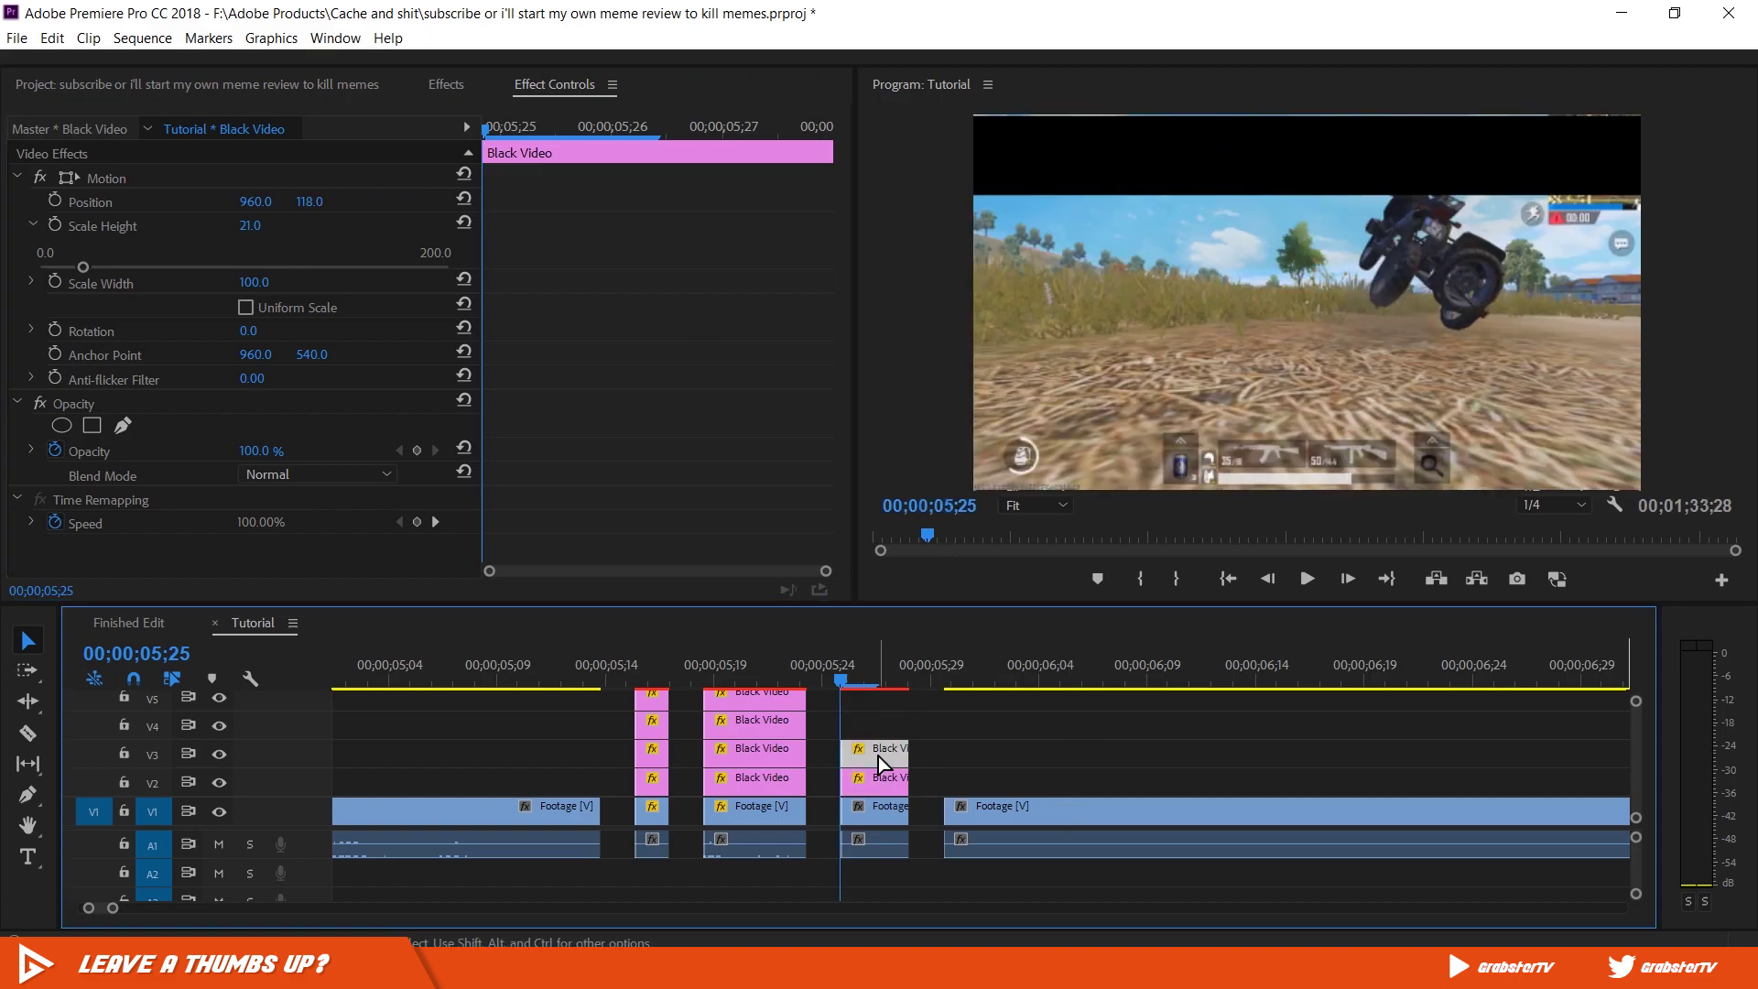
{"action": "left_click", "coordinate": [250, 226]}
{"action": "type", "text": "1"}
{"action": "key", "text": "Return"}
{"action": "left_click_drag", "start_coordinate": [309, 201], "coordinate": [785, 201]}
{"action": "left_click", "coordinate": [254, 225]}
{"action": "type", "text": "3"}
{"action": "key", "text": "Return"}
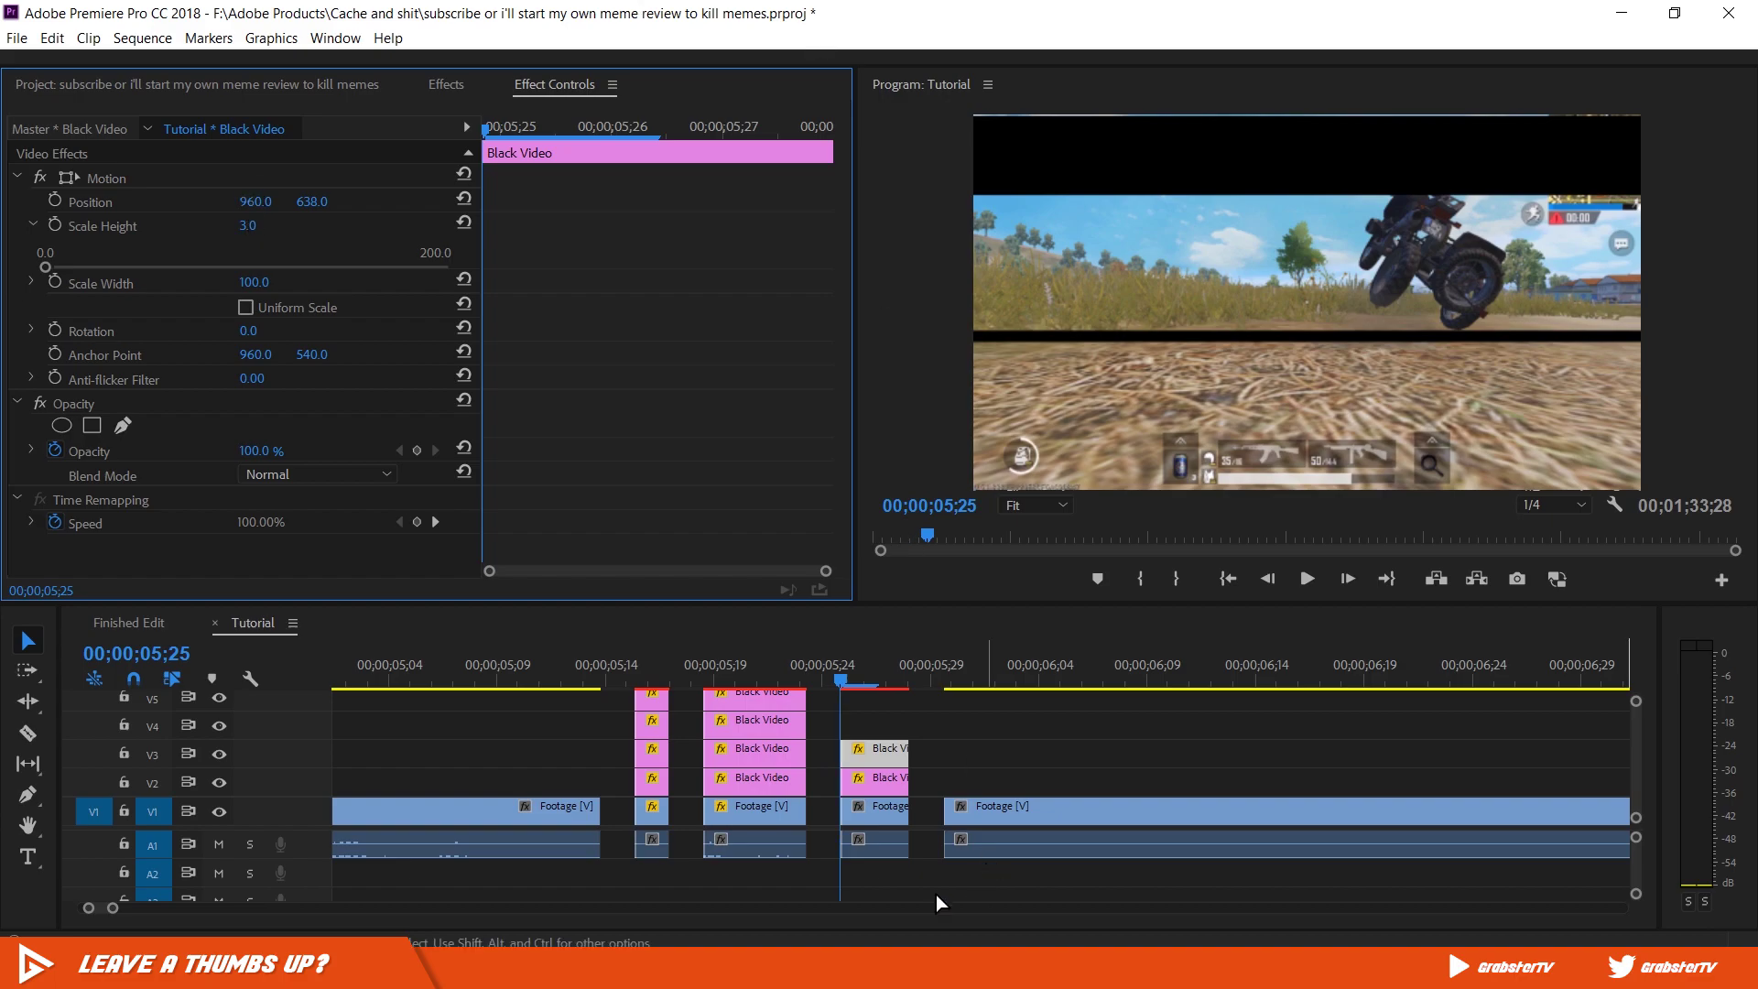
Step: Rotate the third section's Footage piece slightly and scale it up a little
{"action": "left_click", "coordinate": [876, 821]}
{"action": "scroll", "coordinate": [599, 491], "scroll_direction": "down", "scroll_amount": 4}
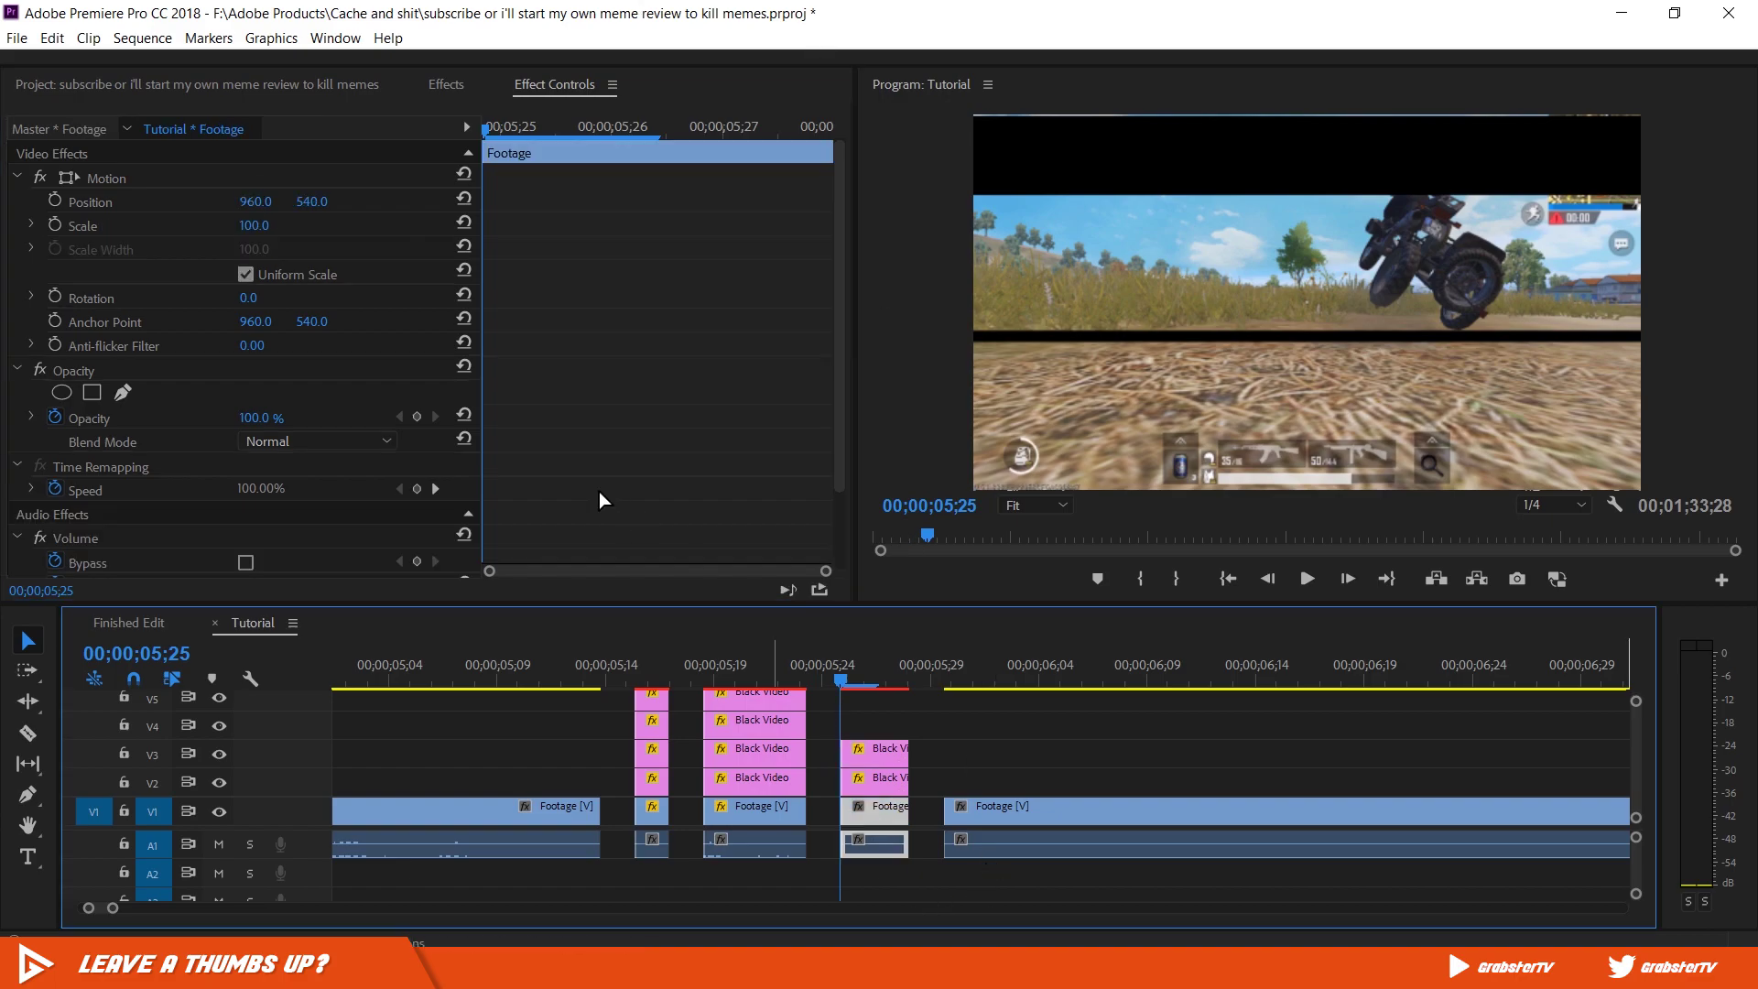
{"action": "scroll", "coordinate": [174, 290], "scroll_direction": "up", "scroll_amount": 2}
{"action": "left_click", "coordinate": [249, 297]}
{"action": "key", "text": "Up"}
{"action": "key", "text": "Return"}
{"action": "left_click", "coordinate": [268, 217]}
{"action": "key", "text": "Up"}
{"action": "key", "text": "Up"}
{"action": "key", "text": "Up"}
{"action": "key", "text": "Up"}
{"action": "key", "text": "Up"}
{"action": "key", "text": "Up"}
{"action": "key", "text": "Up"}
{"action": "key", "text": "Return"}
Step: Set the third section's V2 Black Video to the Overlay blend mode and duplicate it onto V4
{"action": "left_click", "coordinate": [877, 778]}
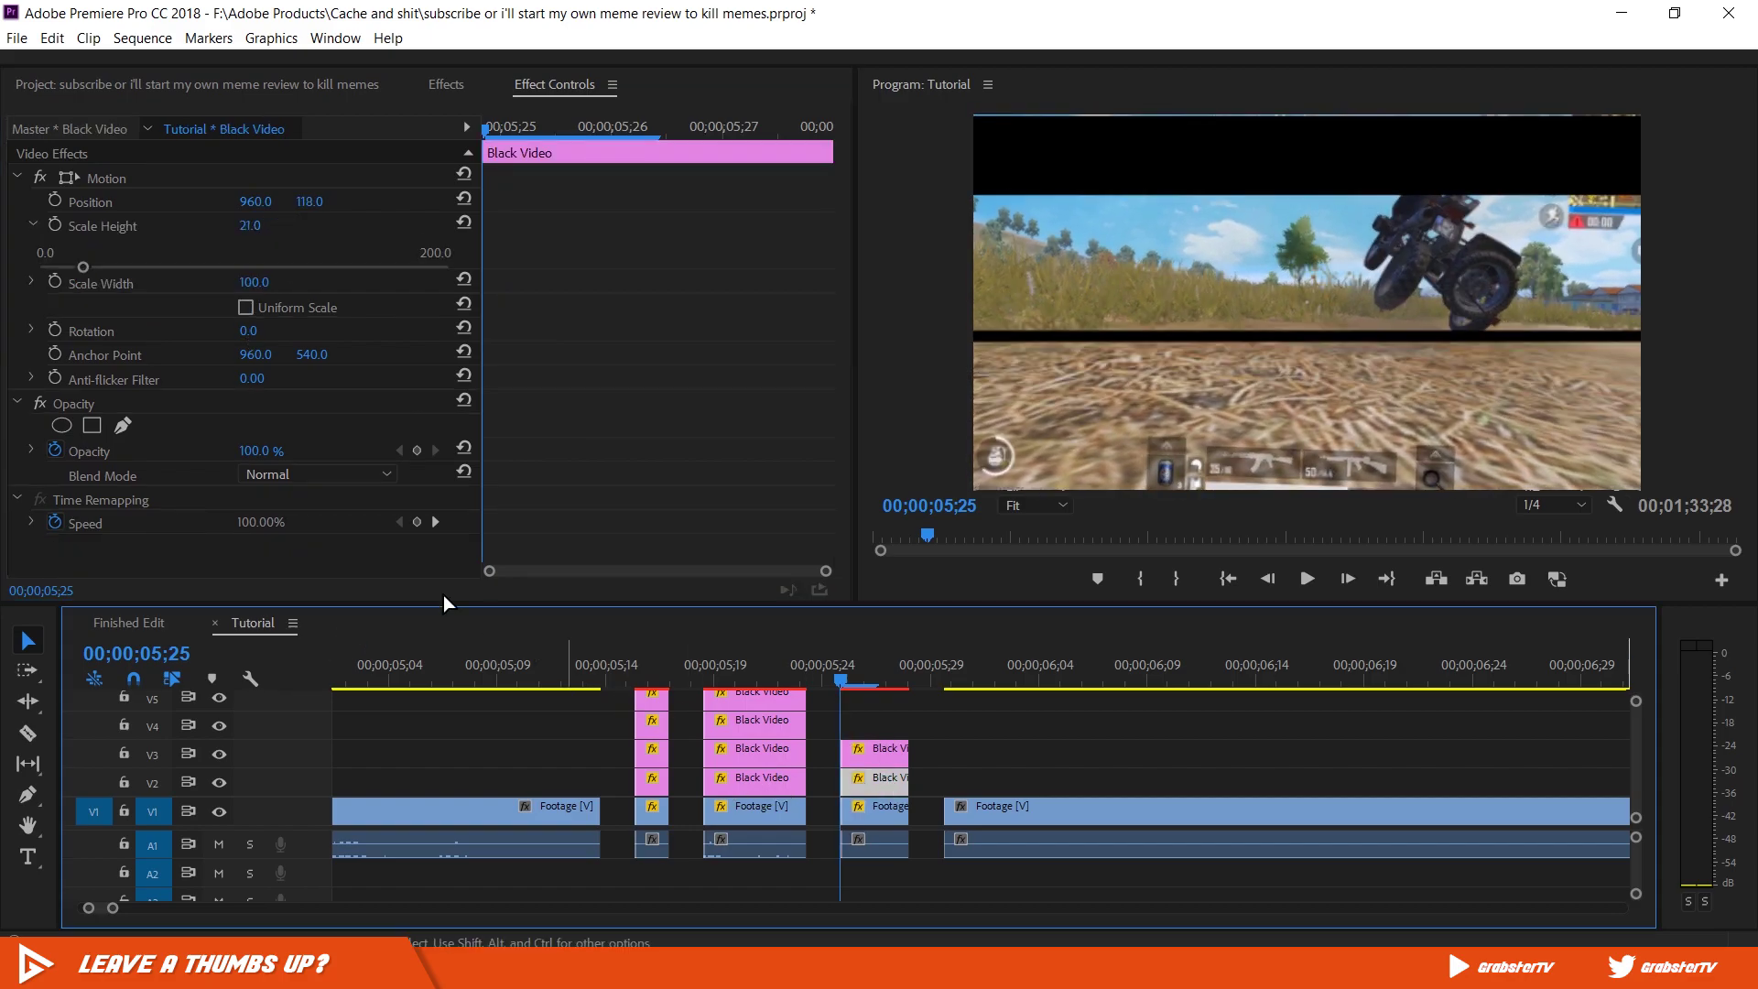
{"action": "left_click", "coordinate": [304, 471]}
{"action": "left_click", "coordinate": [502, 432]}
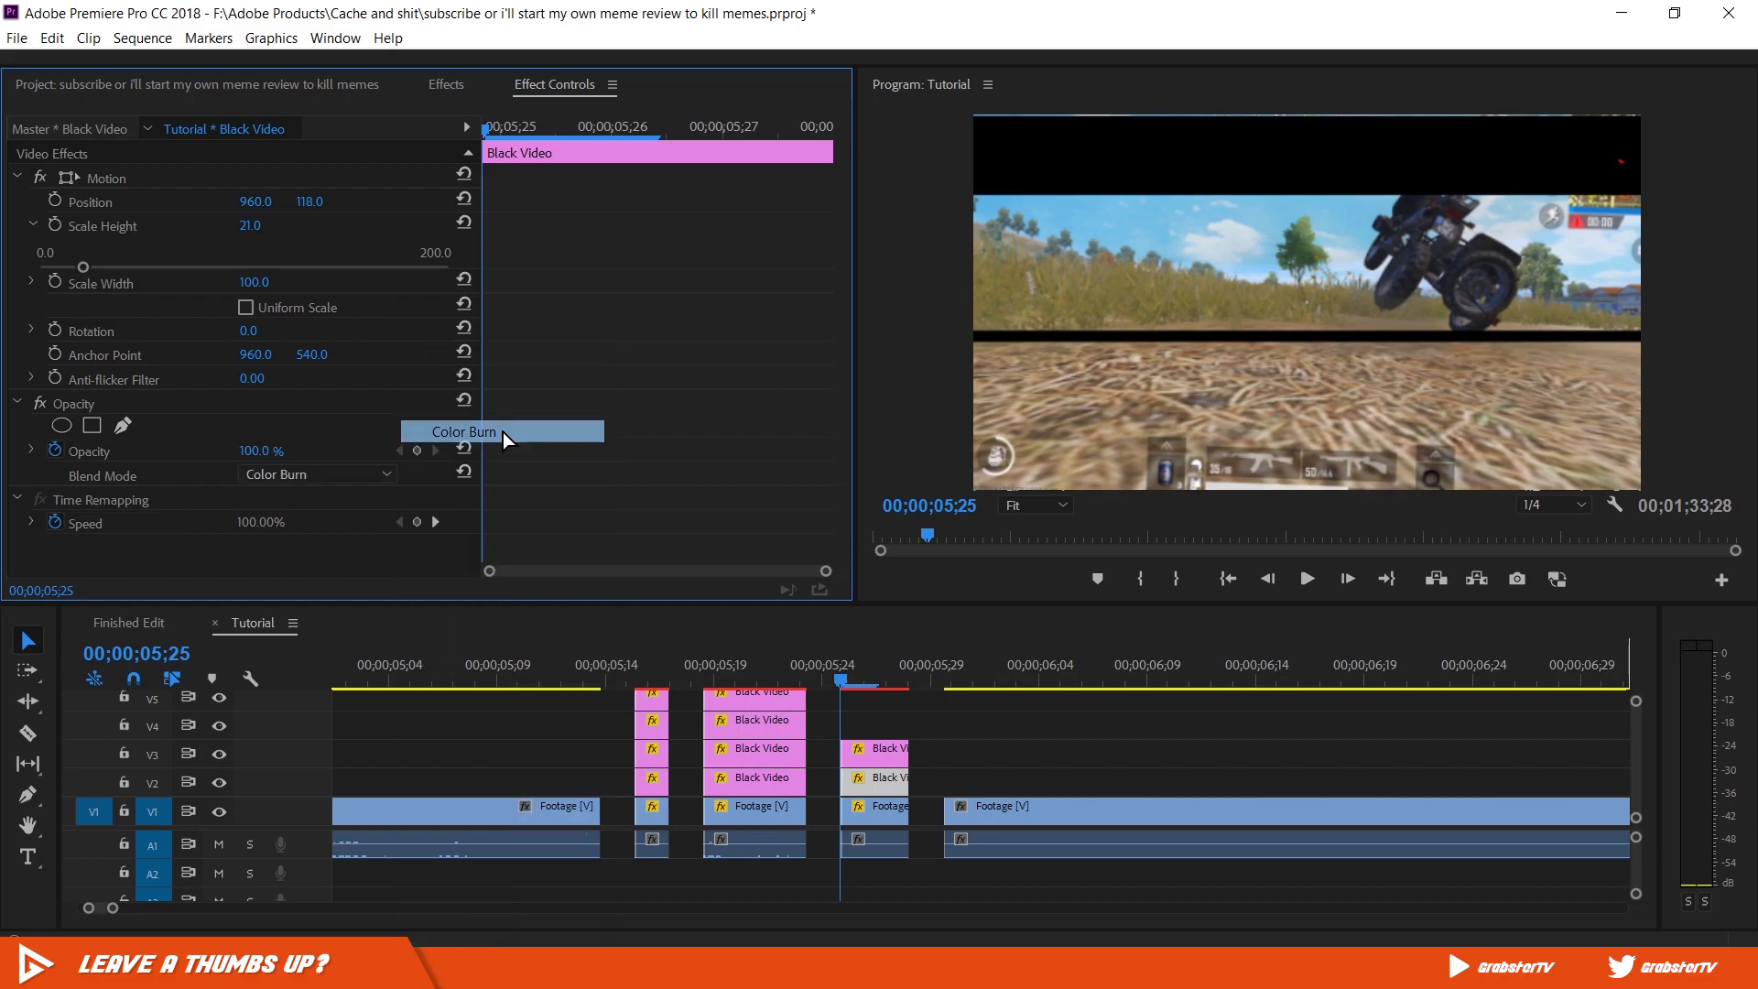
{"action": "left_click", "coordinate": [366, 473]}
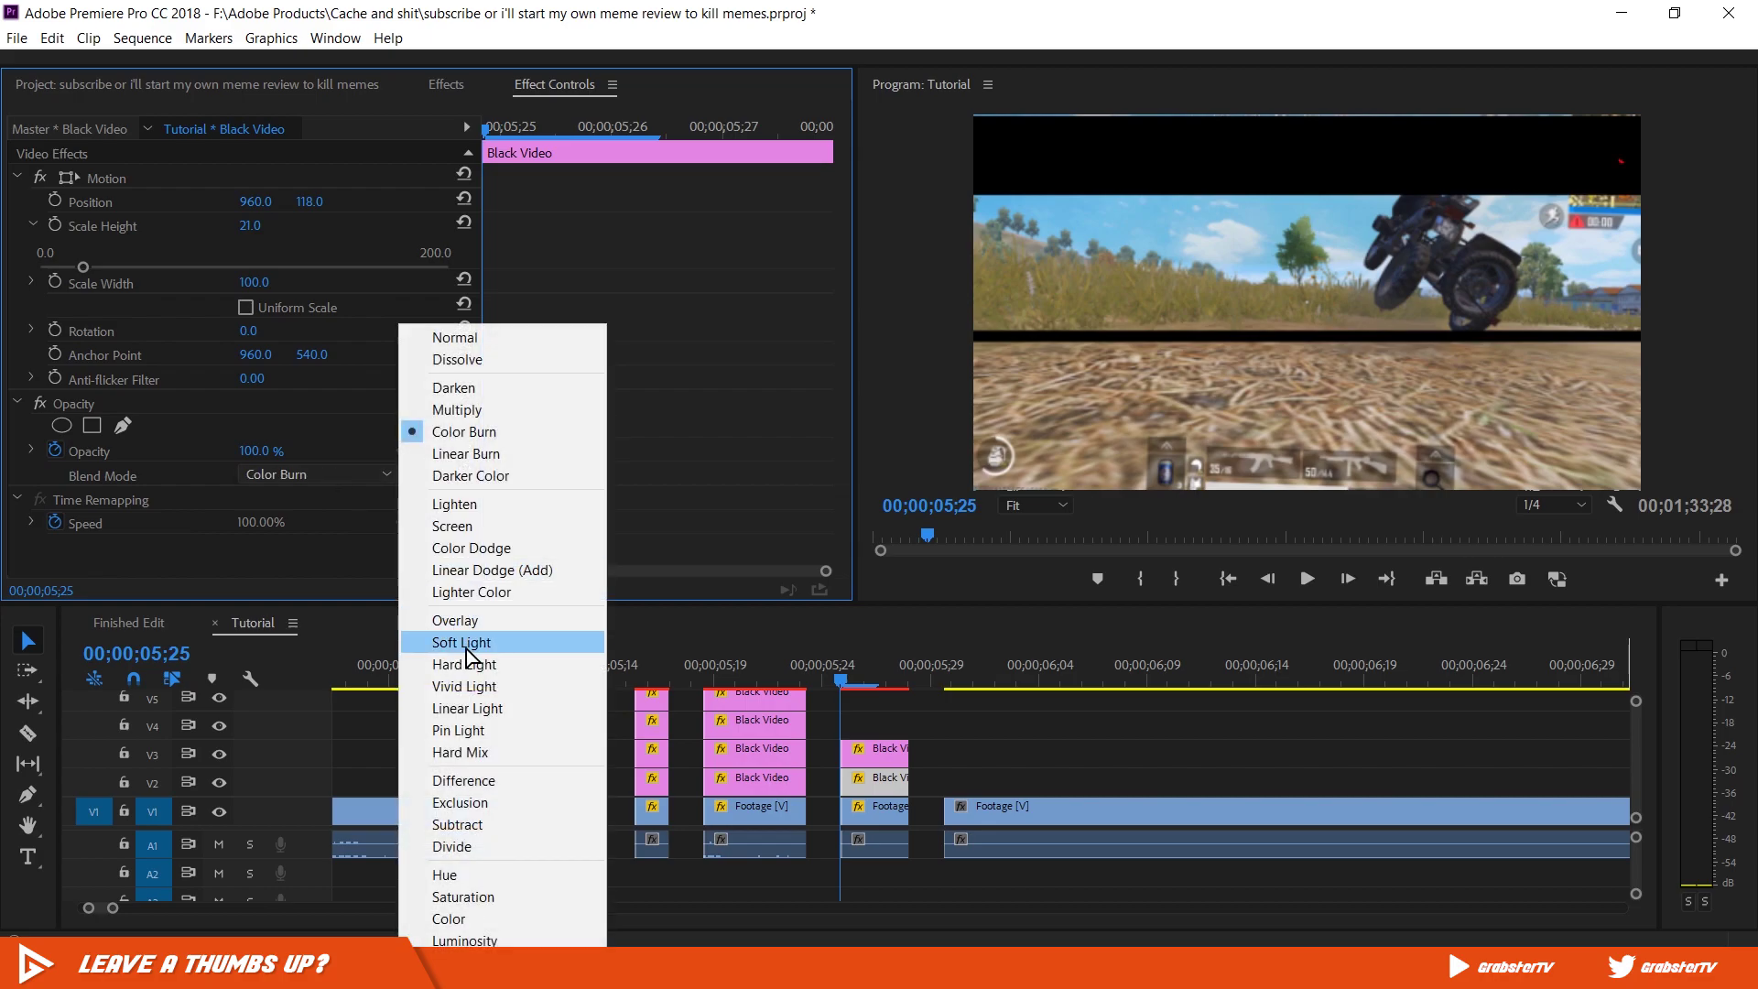
{"action": "left_click", "coordinate": [455, 641]}
{"action": "left_click", "coordinate": [372, 473]}
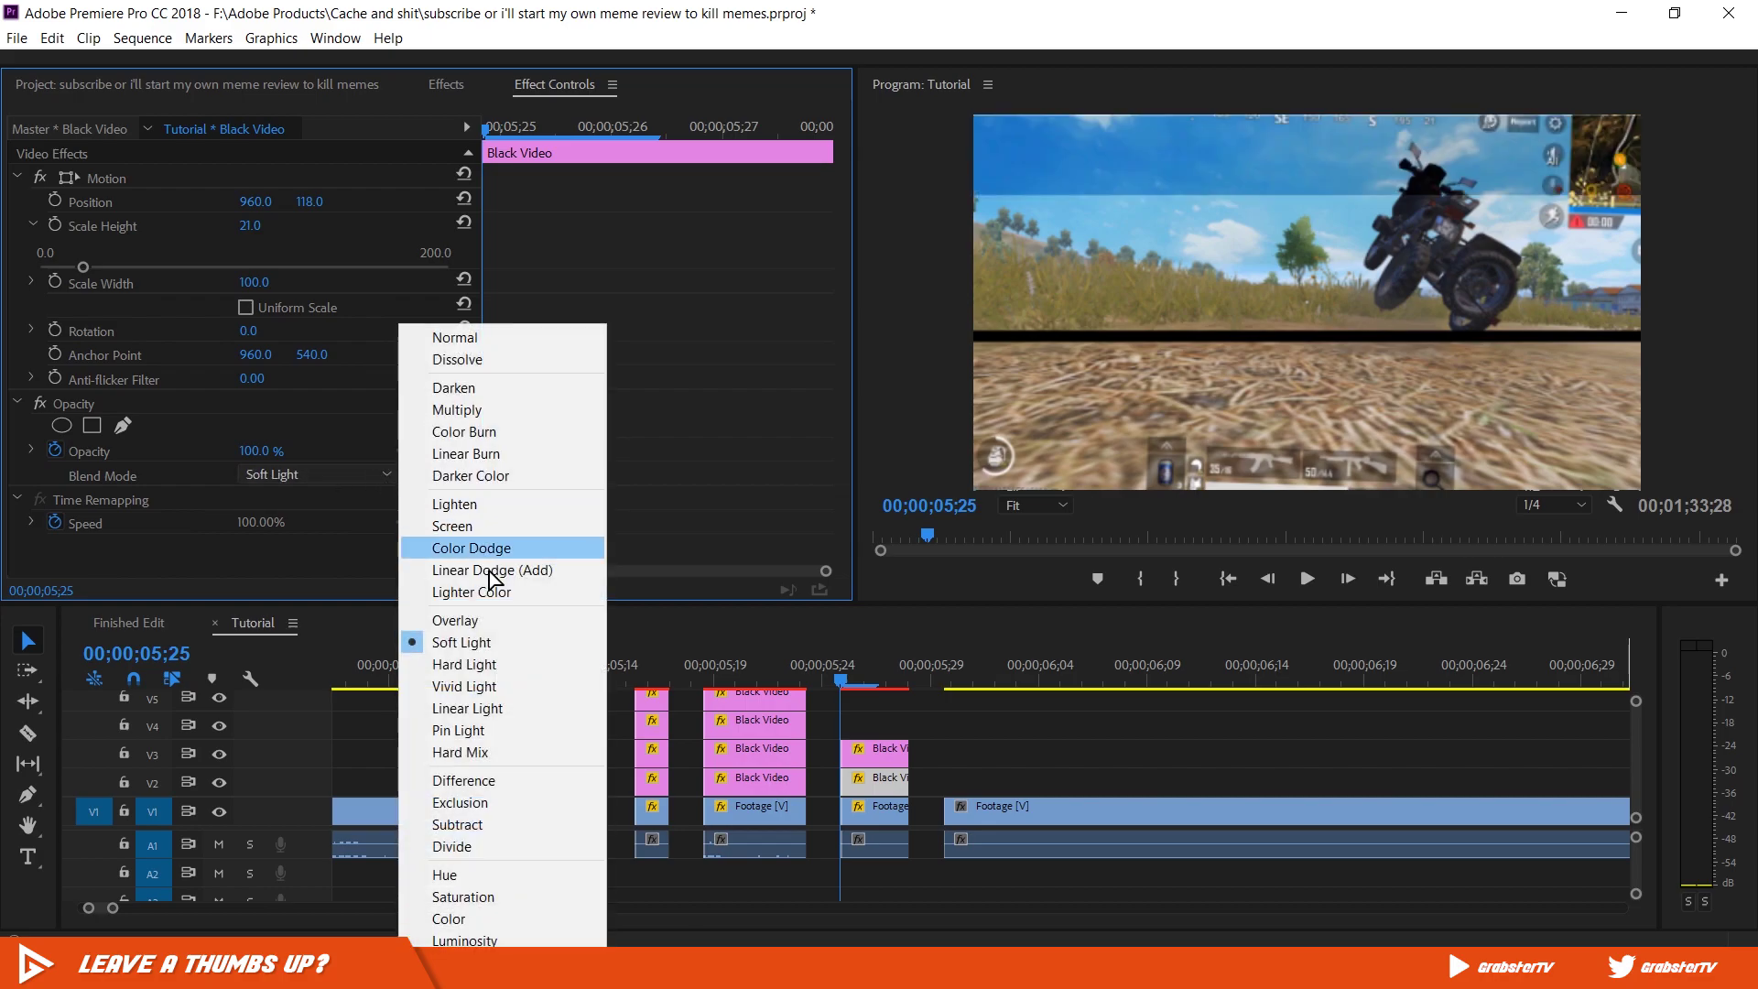
{"action": "left_click", "coordinate": [498, 619]}
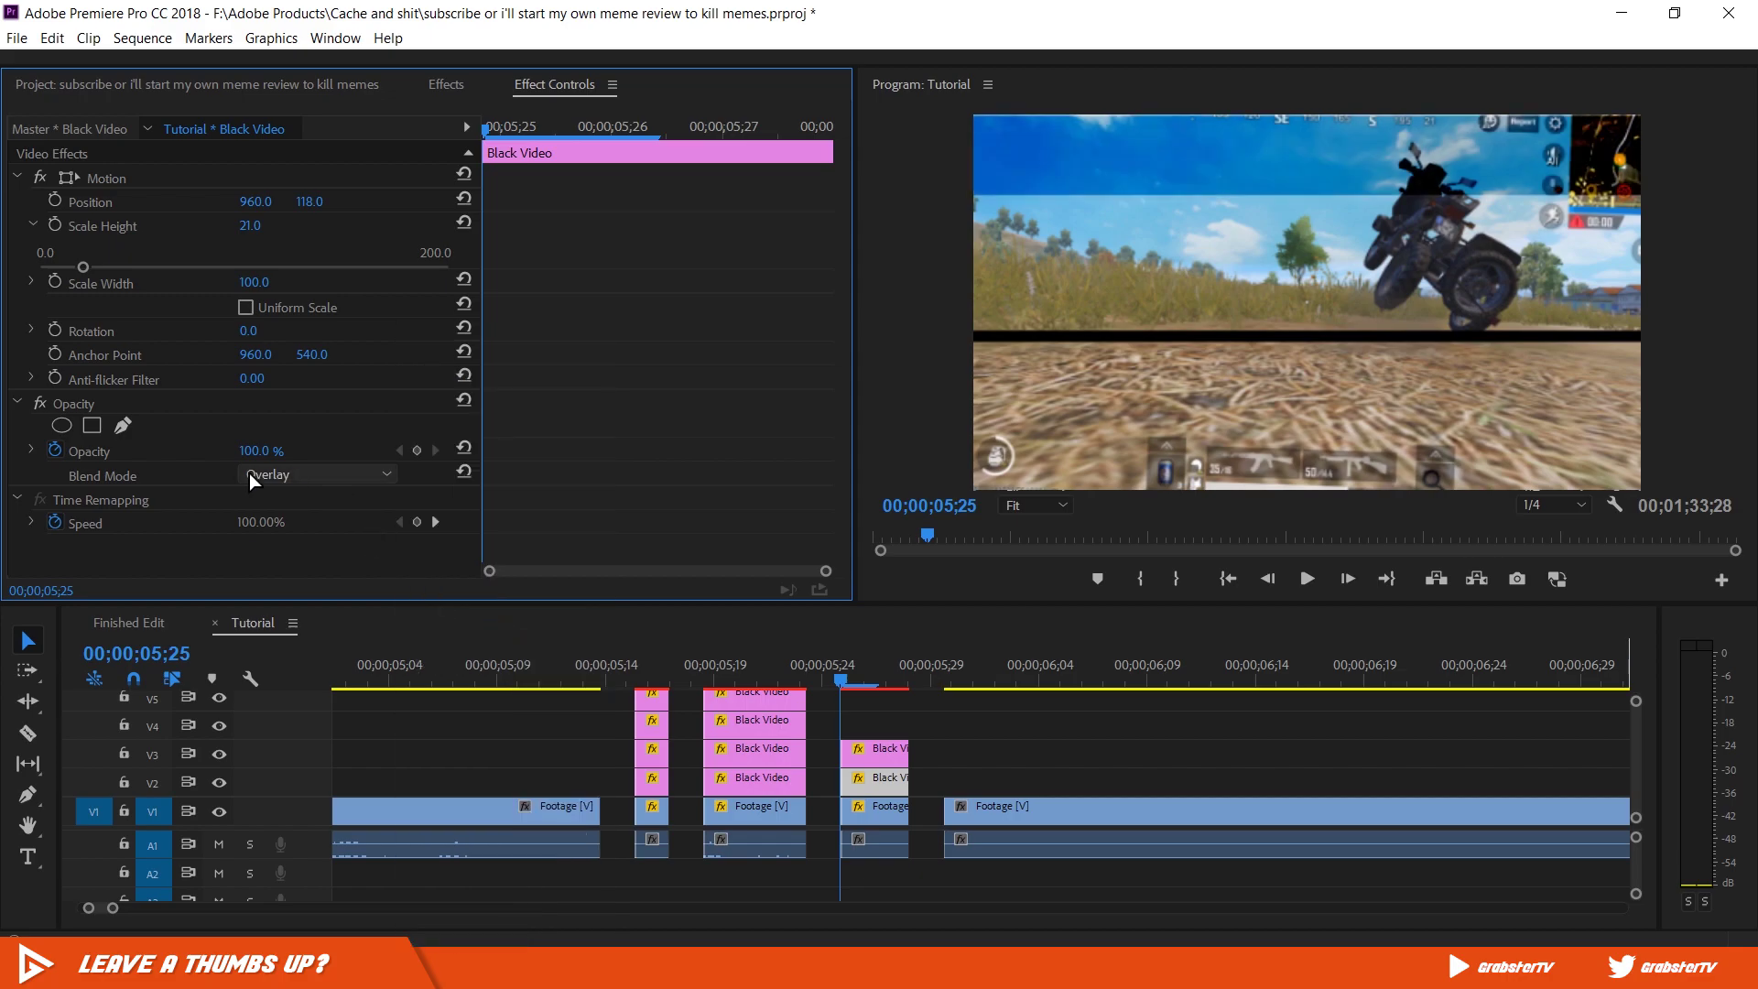
{"action": "left_click_drag", "start_coordinate": [880, 777], "coordinate": [881, 728]}
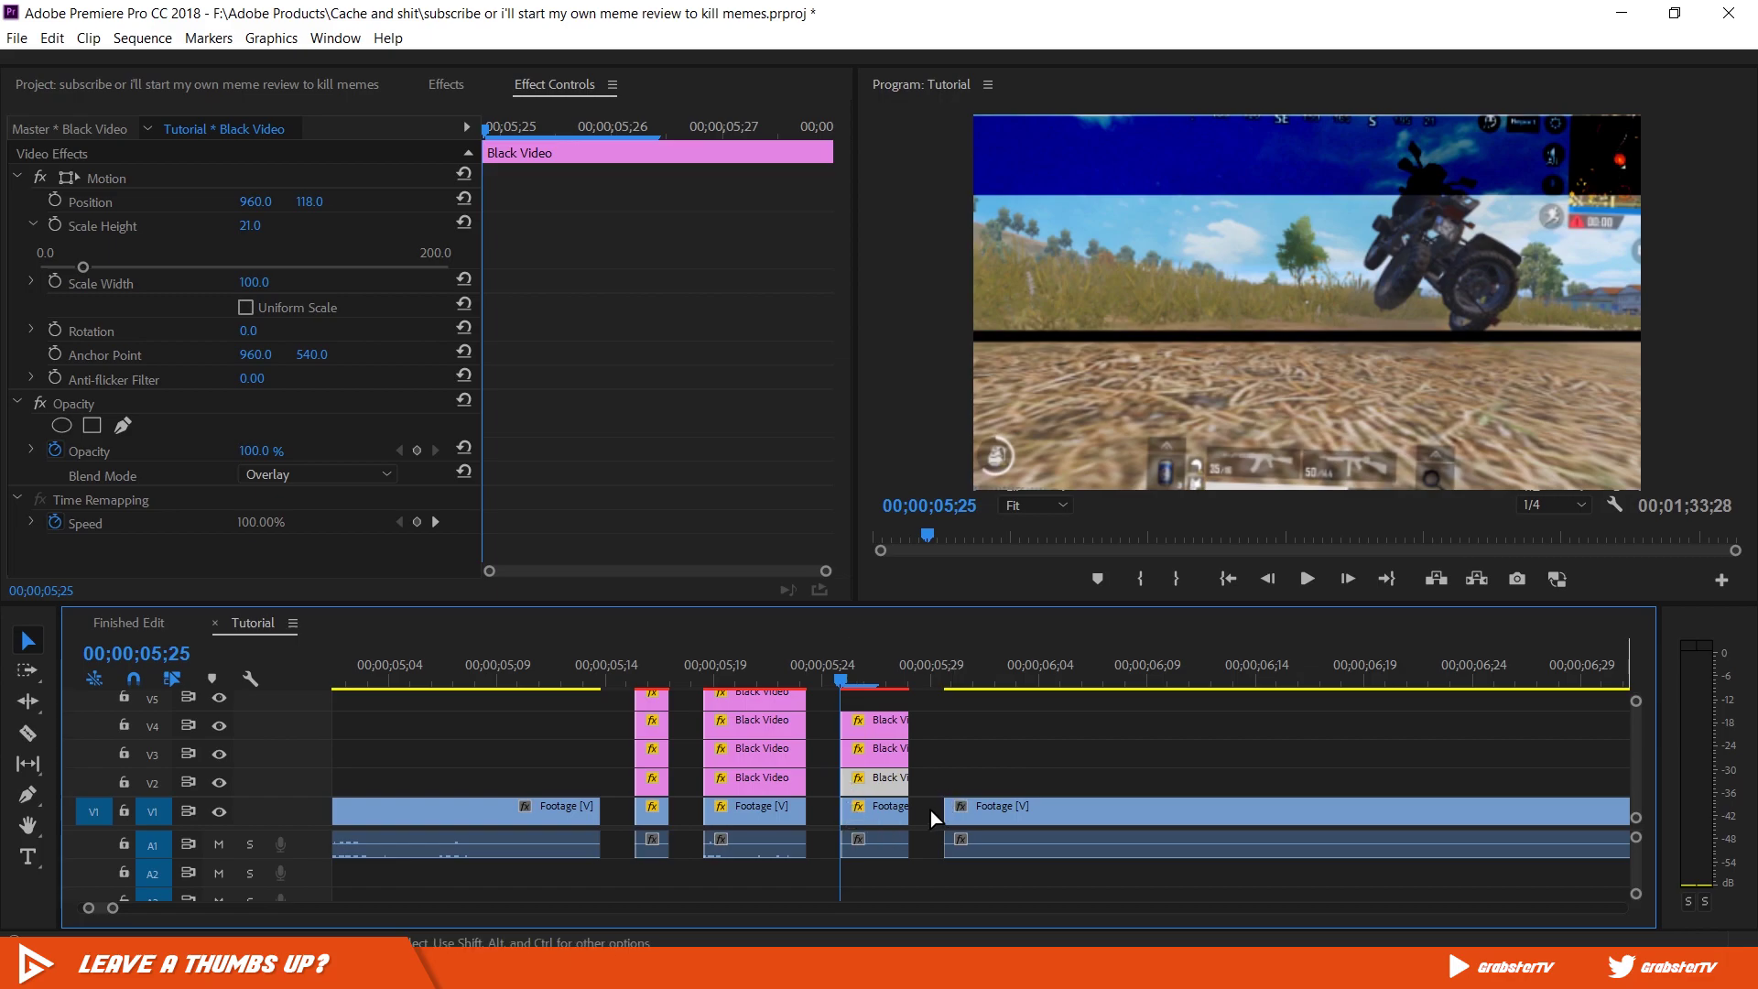
Step: Switch to the browser and look through the YouTube page of the glitch sound effect pack
{"action": "left_click", "coordinate": [735, 470]}
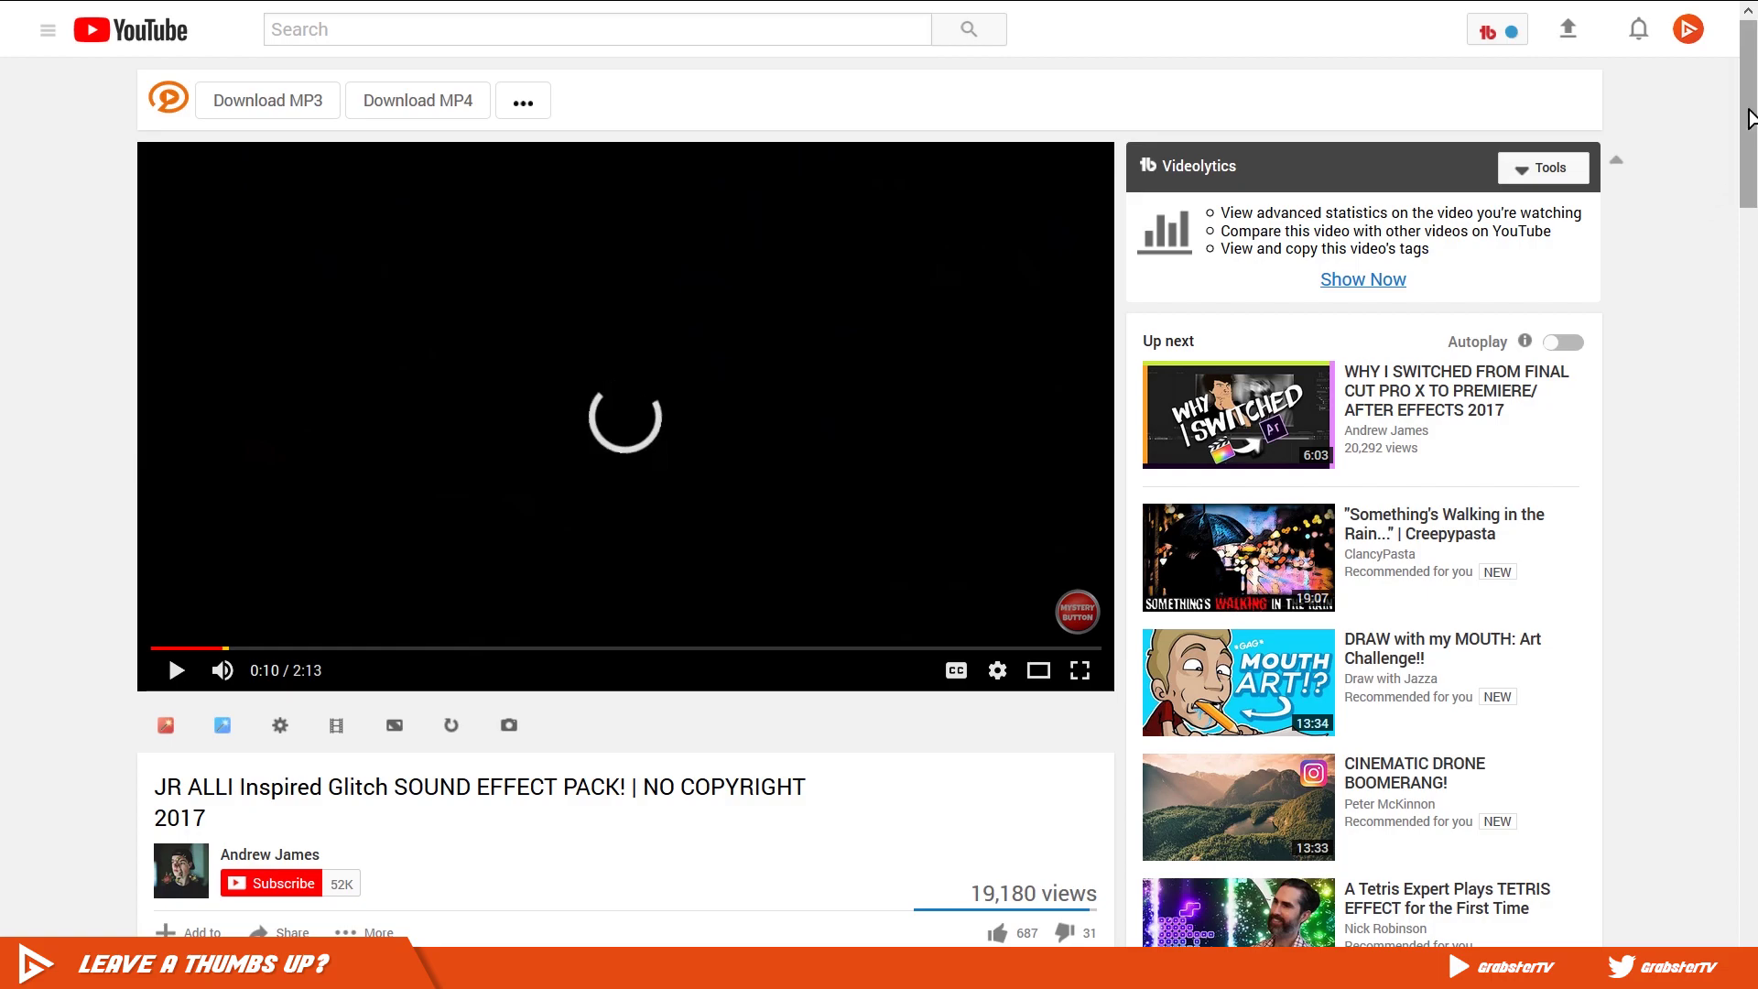
{"action": "left_click_drag", "start_coordinate": [1745, 110], "coordinate": [1733, 271]}
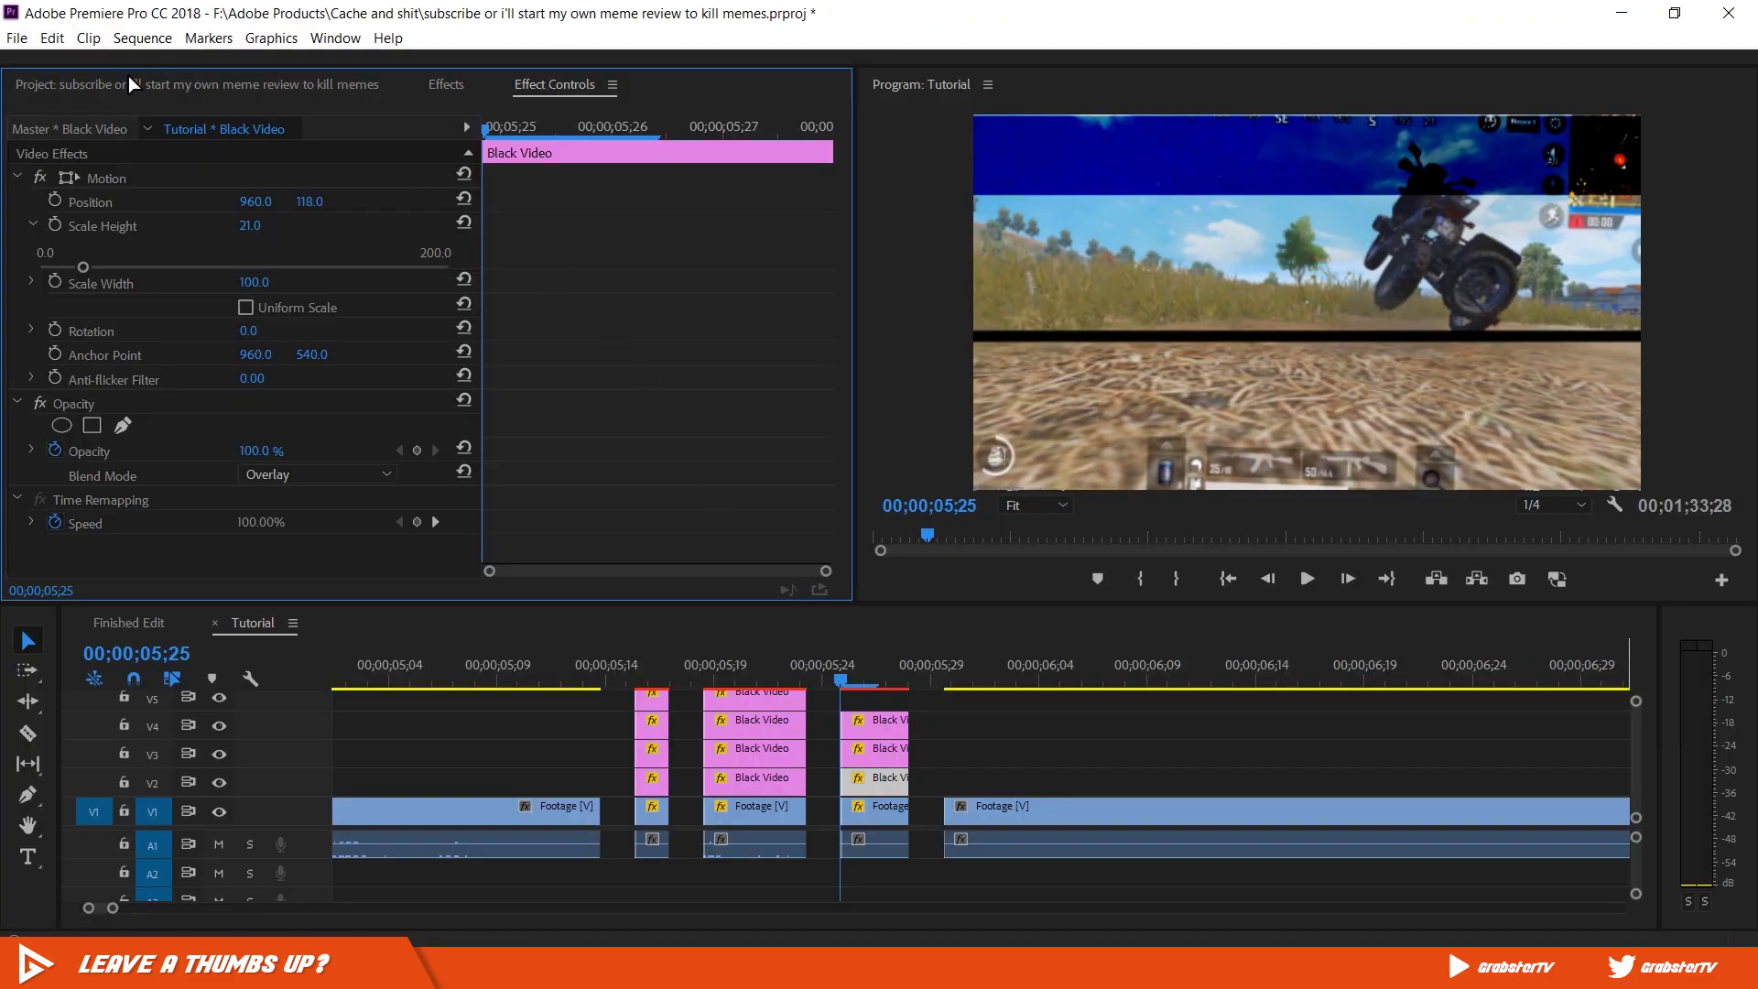
Step: Place Glitch Sound 1.mp4 on A2 from the start of the first glitch section and trim it to the third section's end
{"action": "left_click", "coordinate": [129, 79]}
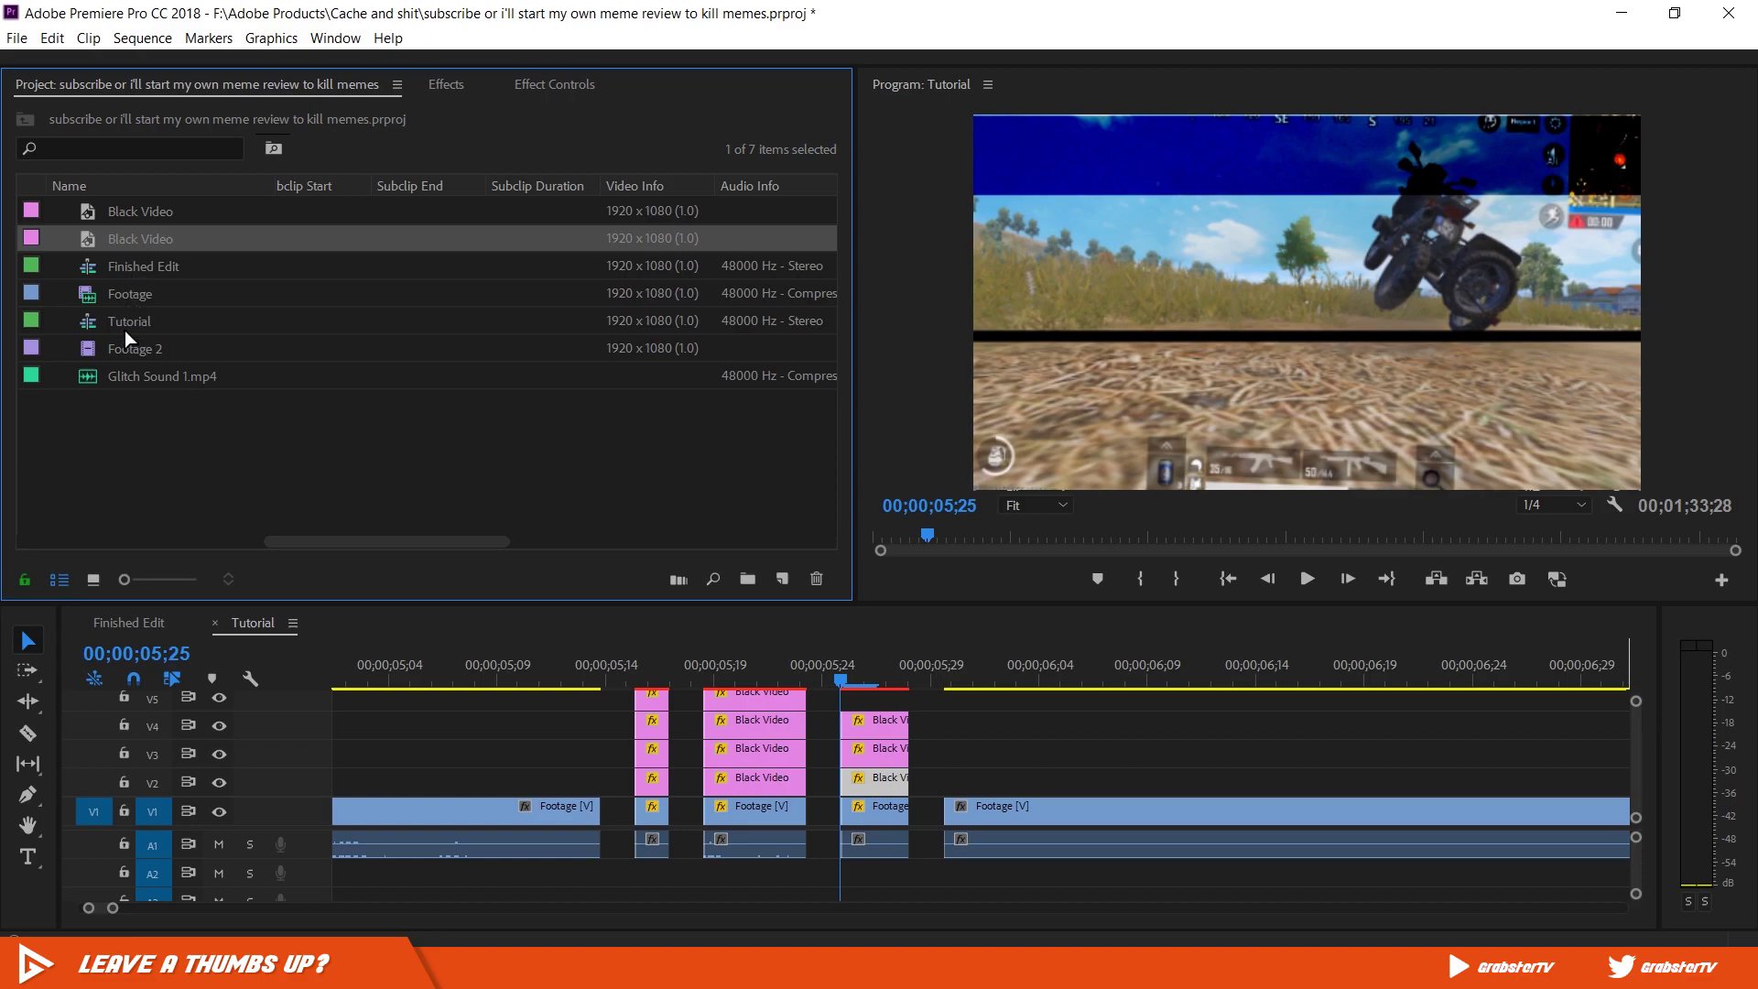
{"action": "left_click_drag", "start_coordinate": [128, 375], "coordinate": [322, 427]}
{"action": "left_click_drag", "start_coordinate": [695, 758], "coordinate": [715, 891]}
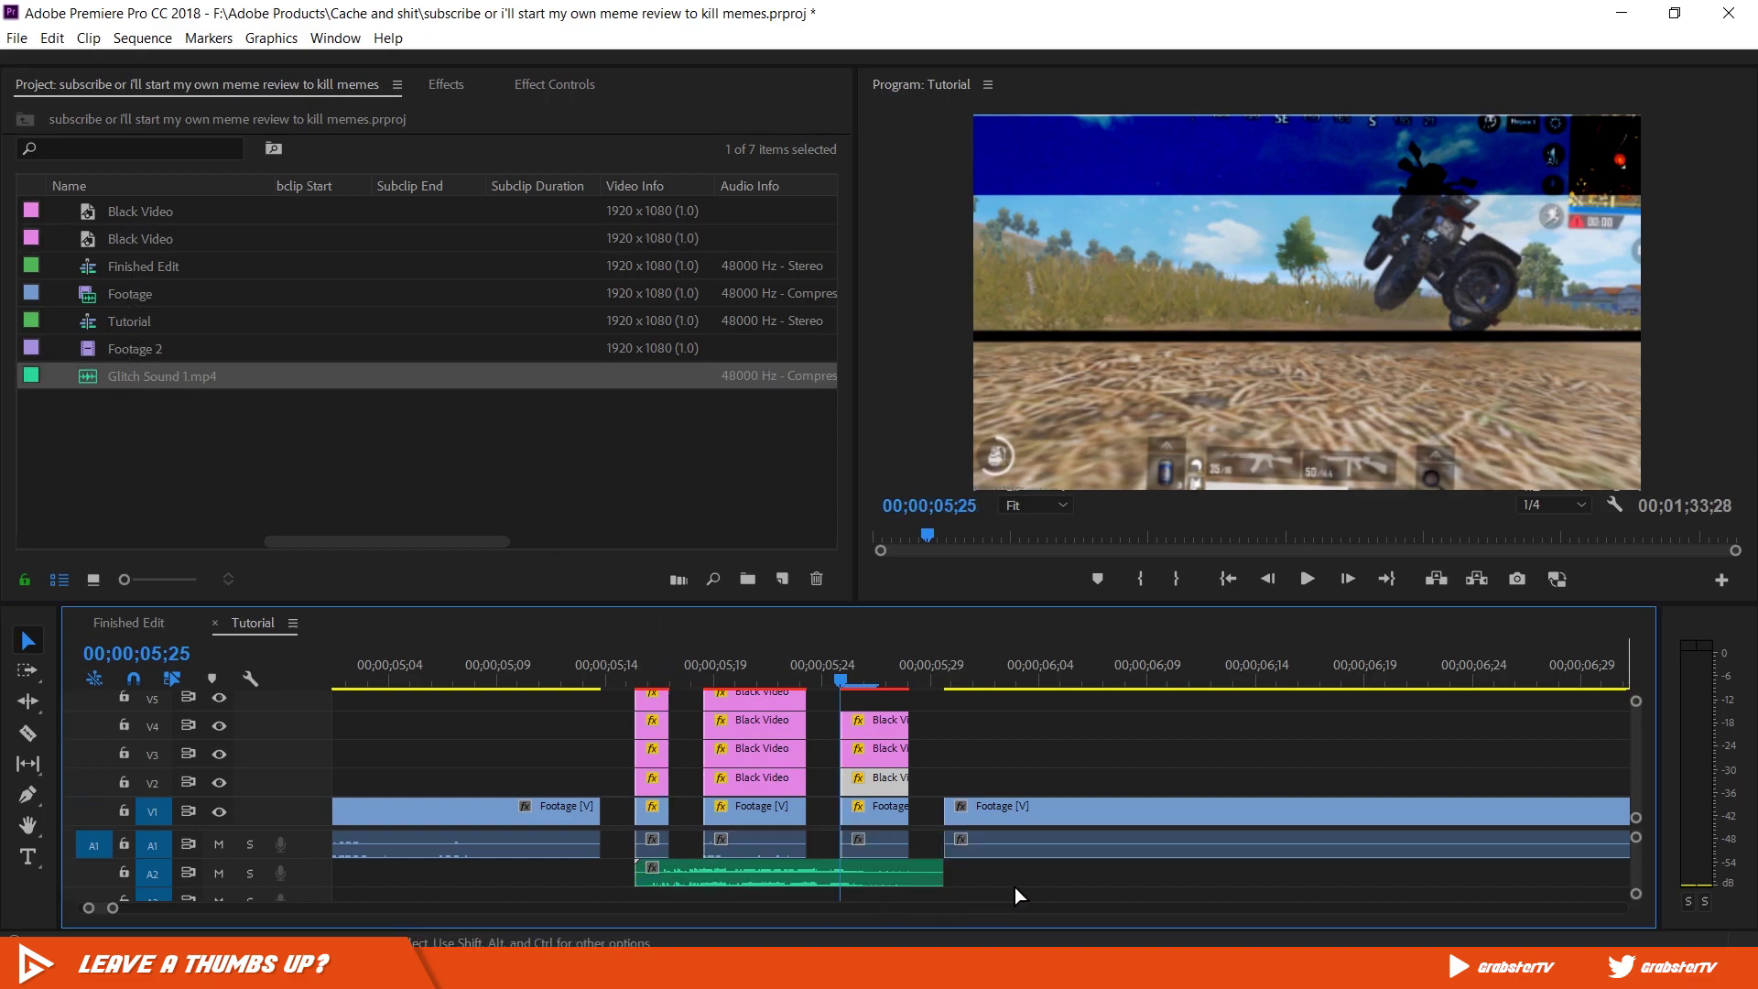
{"action": "left_click_drag", "start_coordinate": [861, 864], "coordinate": [809, 861]}
{"action": "left_click_drag", "start_coordinate": [625, 869], "coordinate": [831, 872]}
{"action": "left_click_drag", "start_coordinate": [604, 869], "coordinate": [638, 870]}
{"action": "left_click", "coordinate": [1121, 866]}
{"action": "left_click_drag", "start_coordinate": [1123, 868], "coordinate": [908, 871]}
Step: Cut the glitch sound at the edges of the gaps between the glitch sections and delete the pieces inside the gaps
{"action": "left_click", "coordinate": [29, 732]}
{"action": "left_click", "coordinate": [670, 871]}
{"action": "left_click", "coordinate": [703, 872]}
{"action": "left_click", "coordinate": [840, 874]}
{"action": "left_click", "coordinate": [27, 639]}
{"action": "left_click", "coordinate": [686, 871]}
{"action": "left_click", "coordinate": [822, 870], "text": "shift"}
{"action": "key", "text": "Delete"}
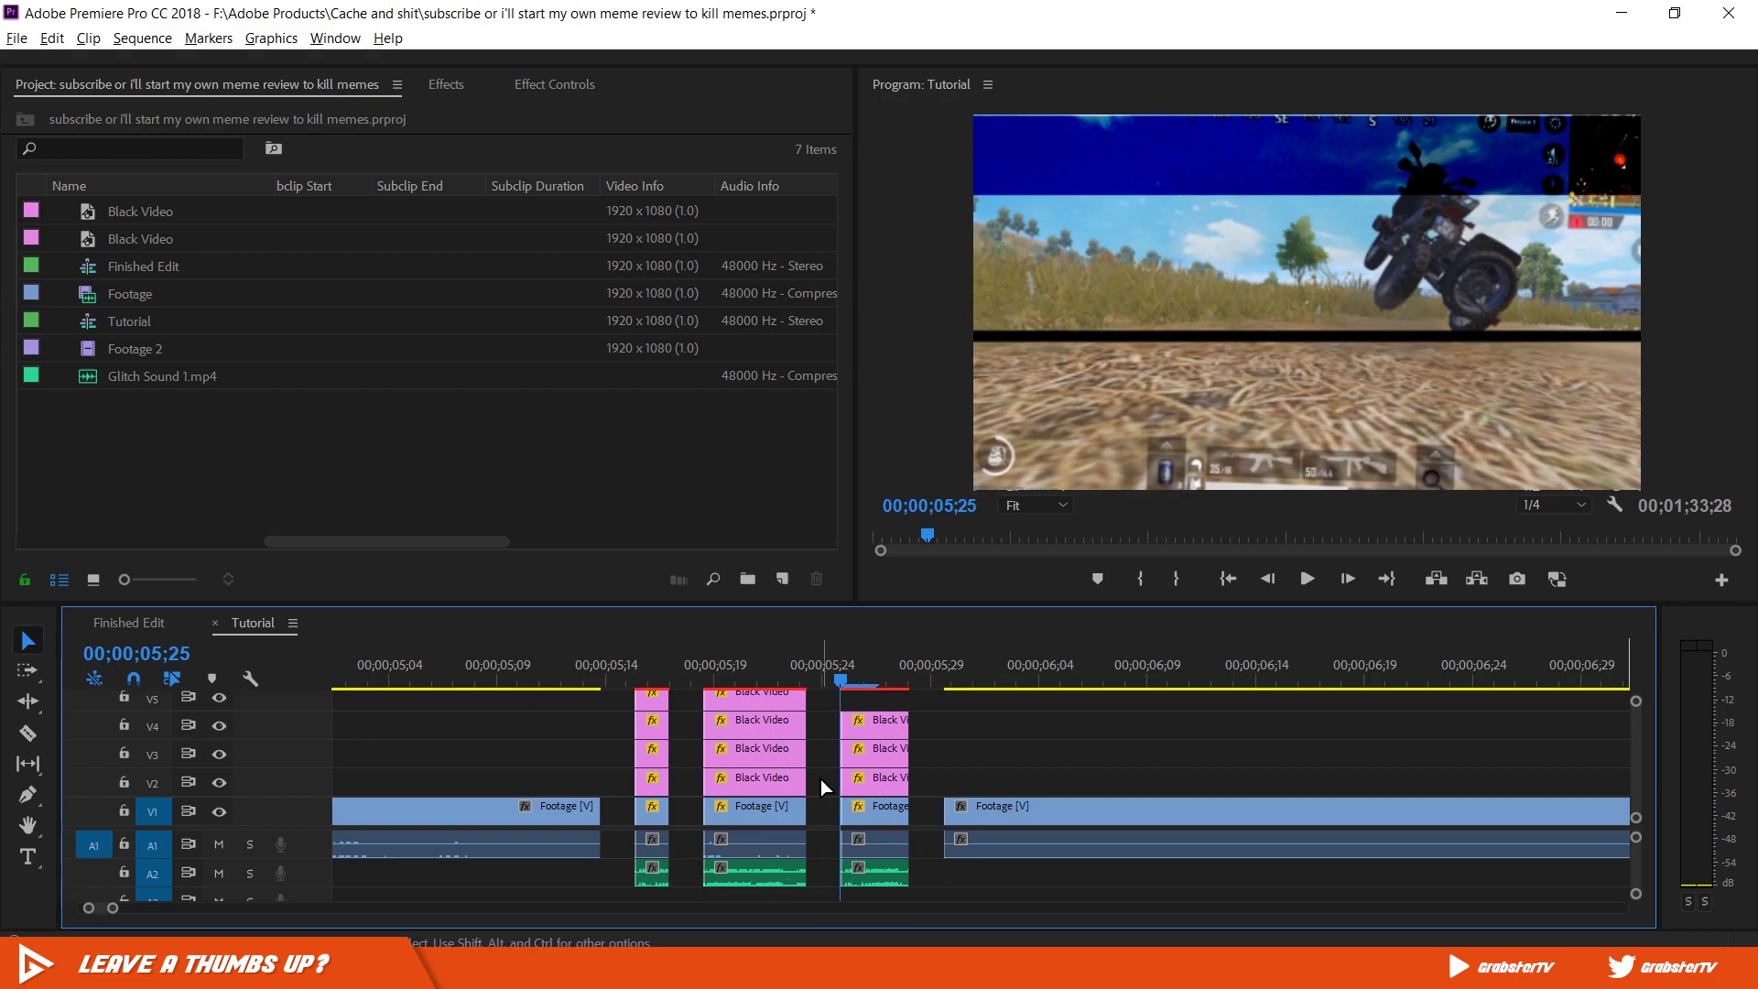
Step: Play back the glitch transition with its sound from 00;00;05;00 to review it
{"action": "key", "text": "minus"}
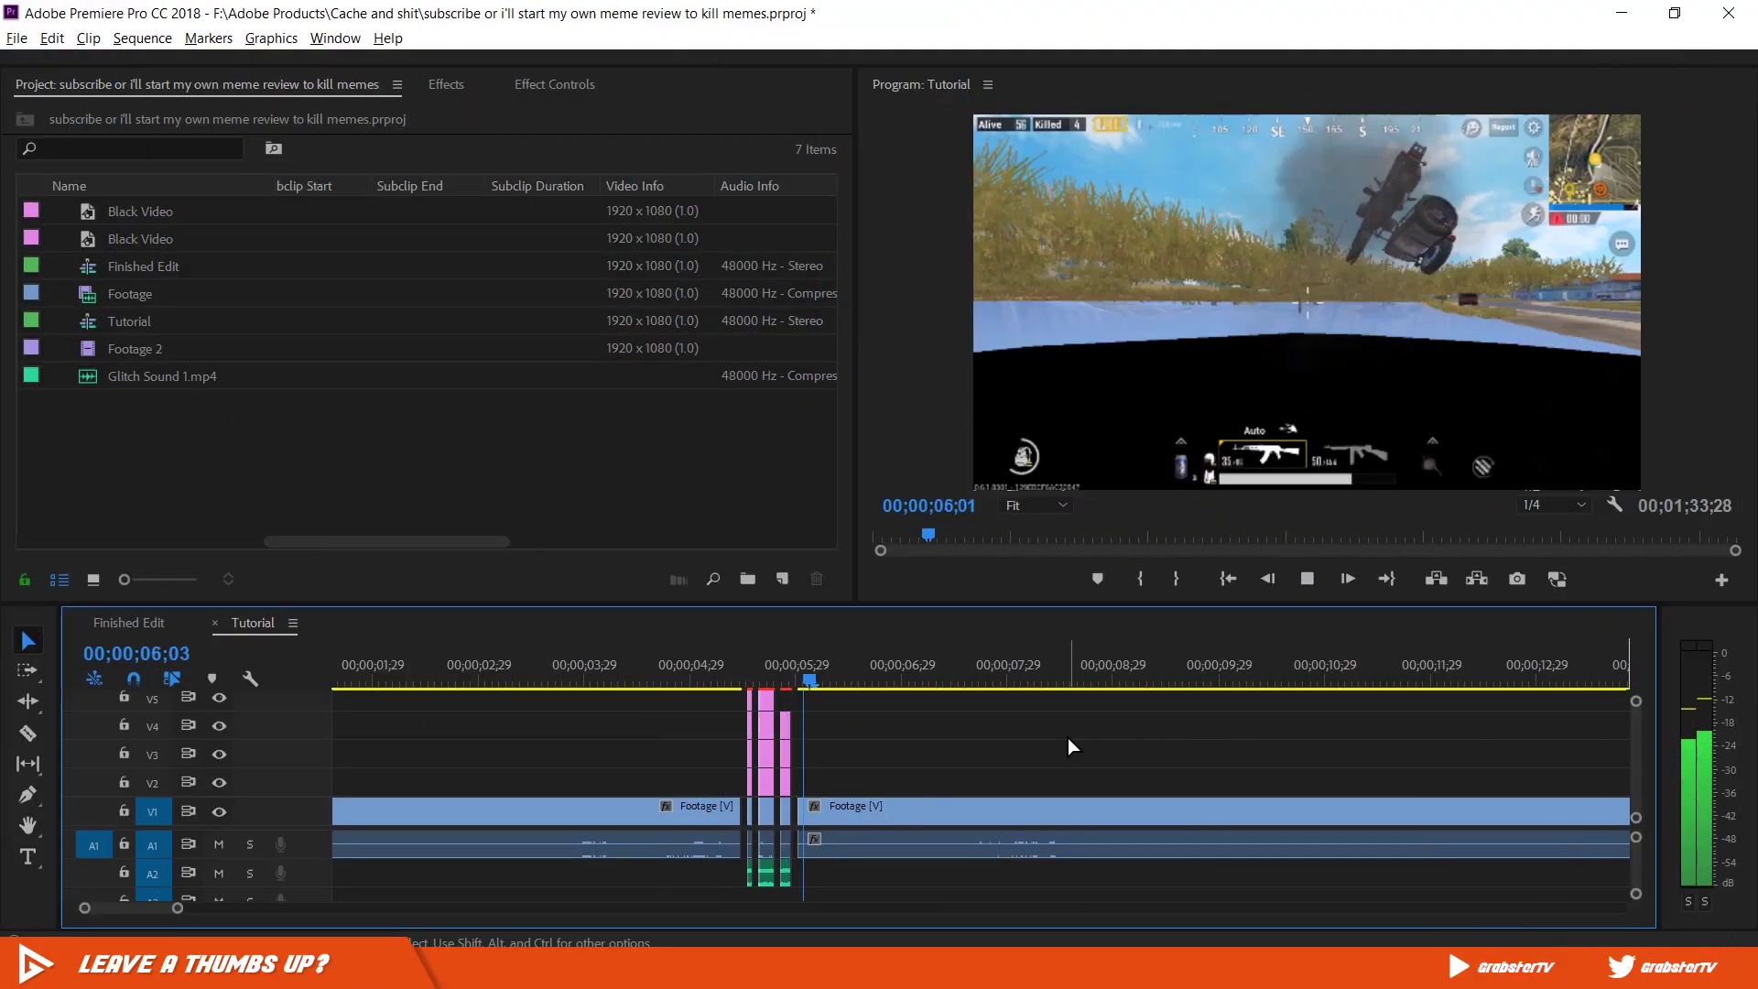
{"action": "left_click", "coordinate": [694, 668]}
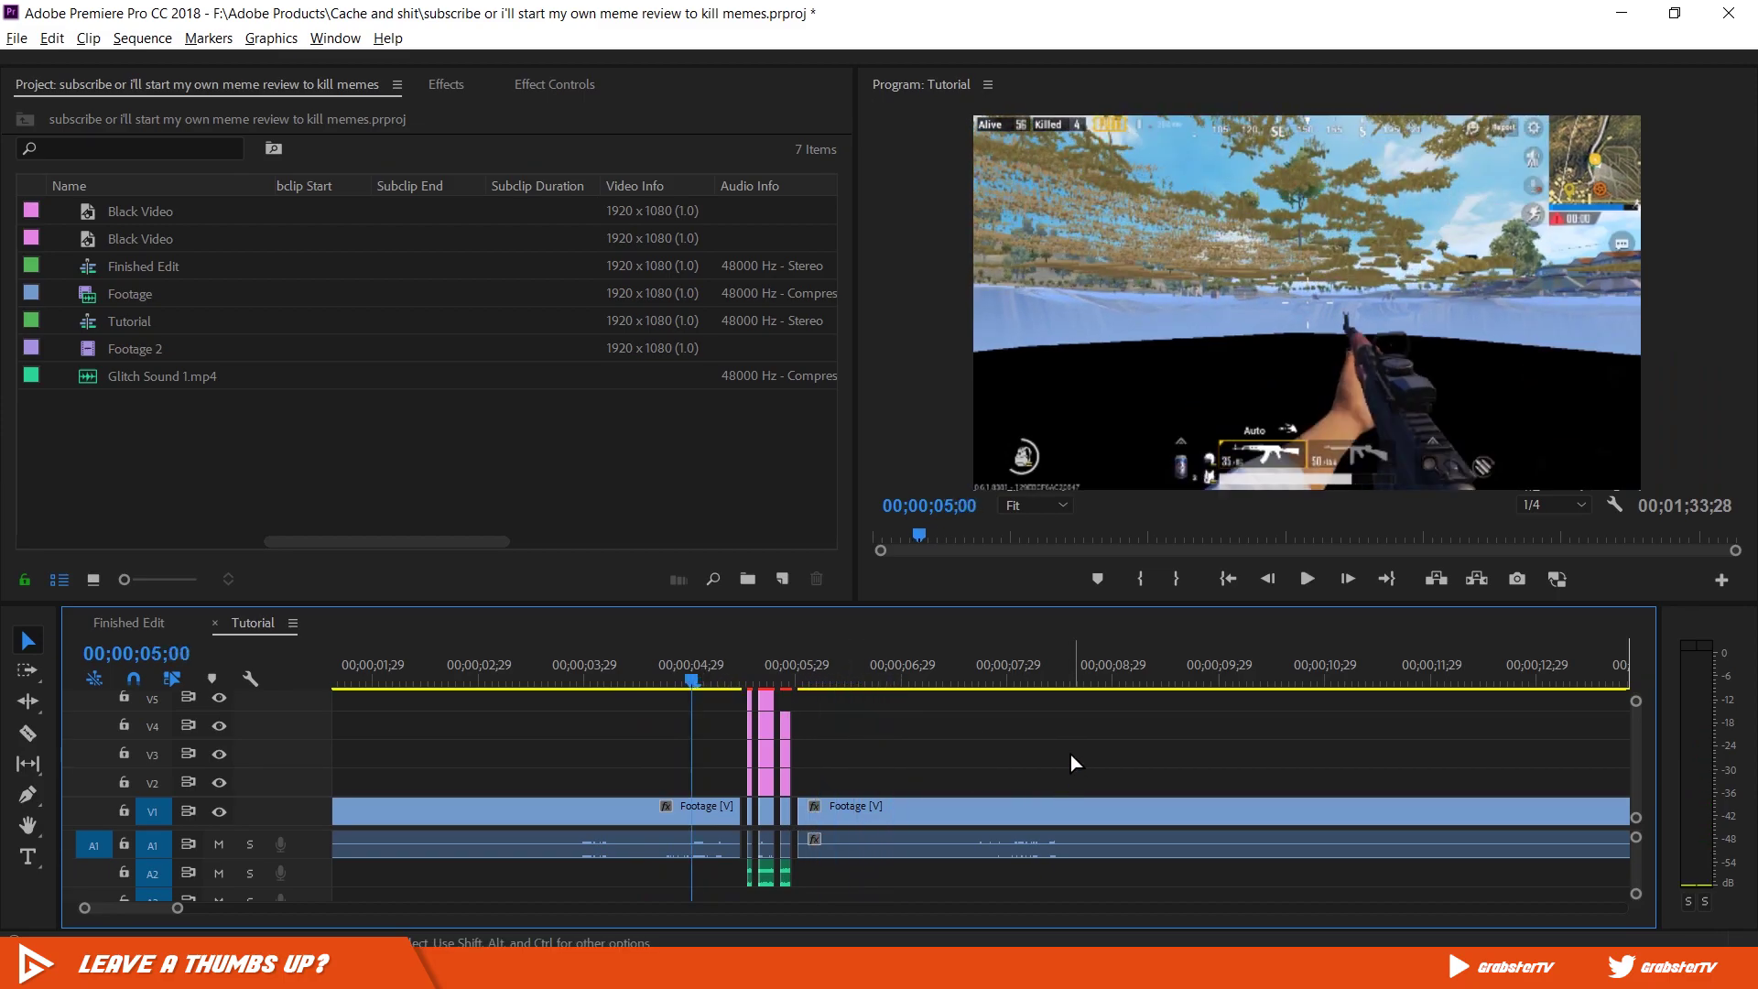
{"action": "key", "text": "space"}
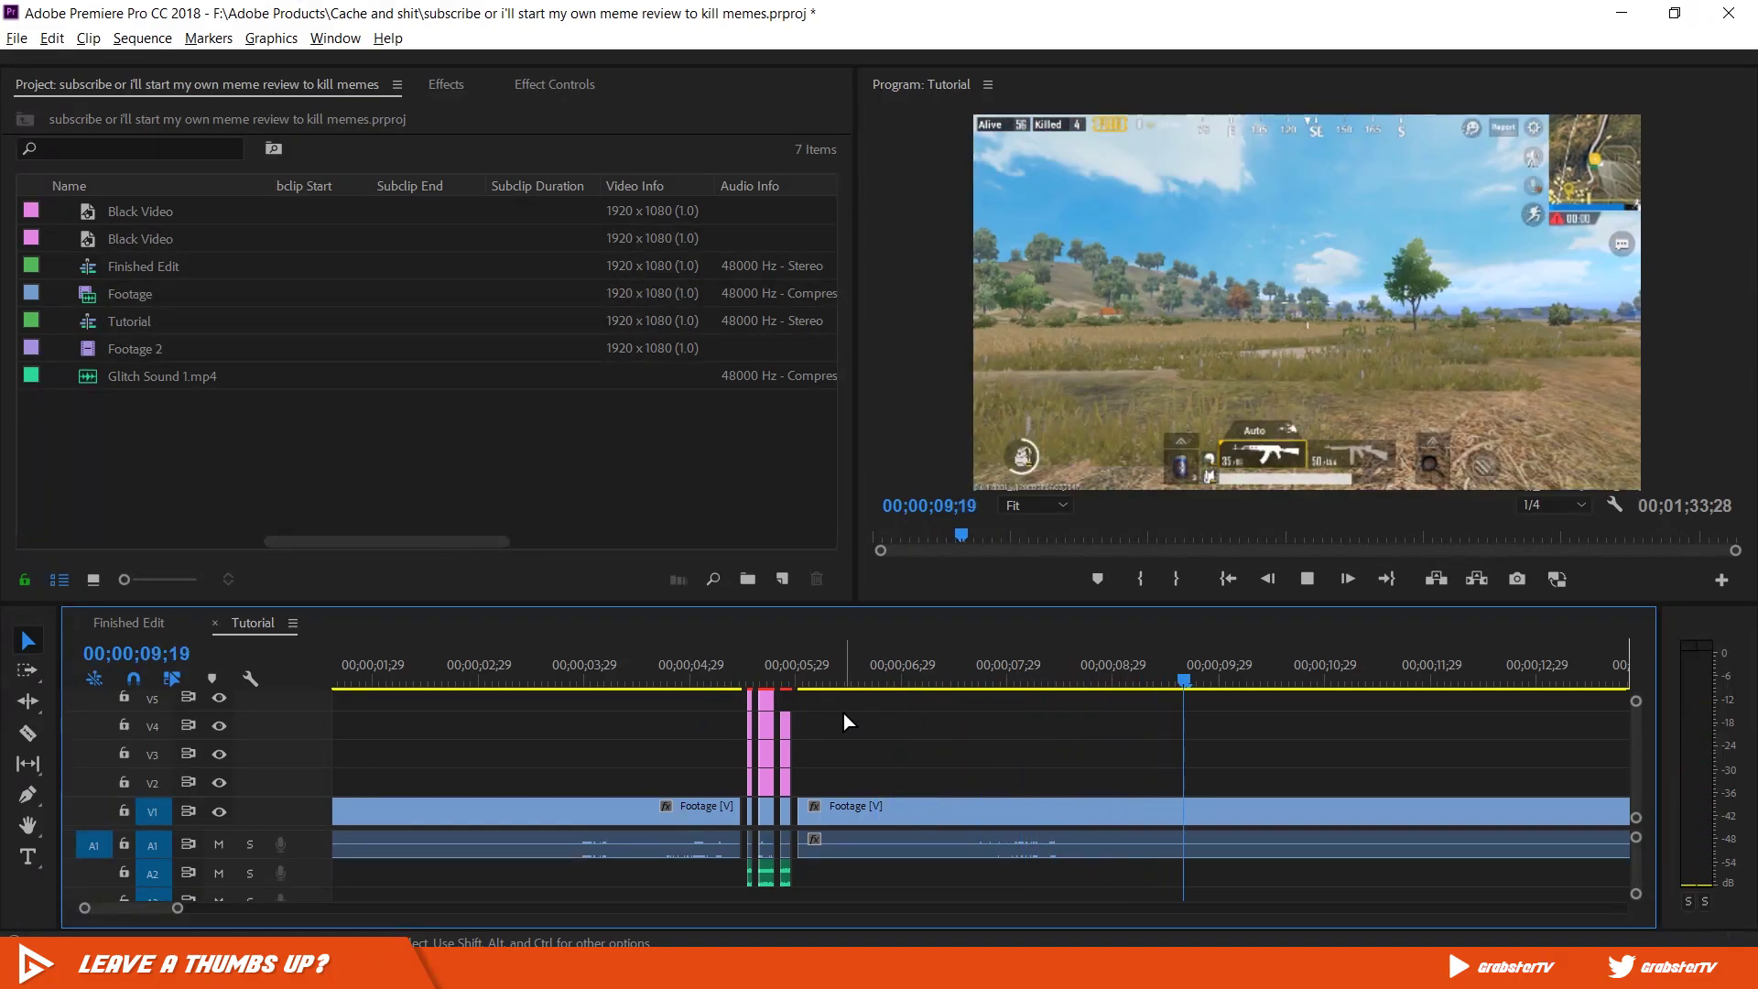
{"action": "left_click", "coordinate": [758, 679]}
{"action": "left_click_drag", "start_coordinate": [756, 679], "coordinate": [721, 680]}
{"action": "left_click", "coordinate": [771, 540]}
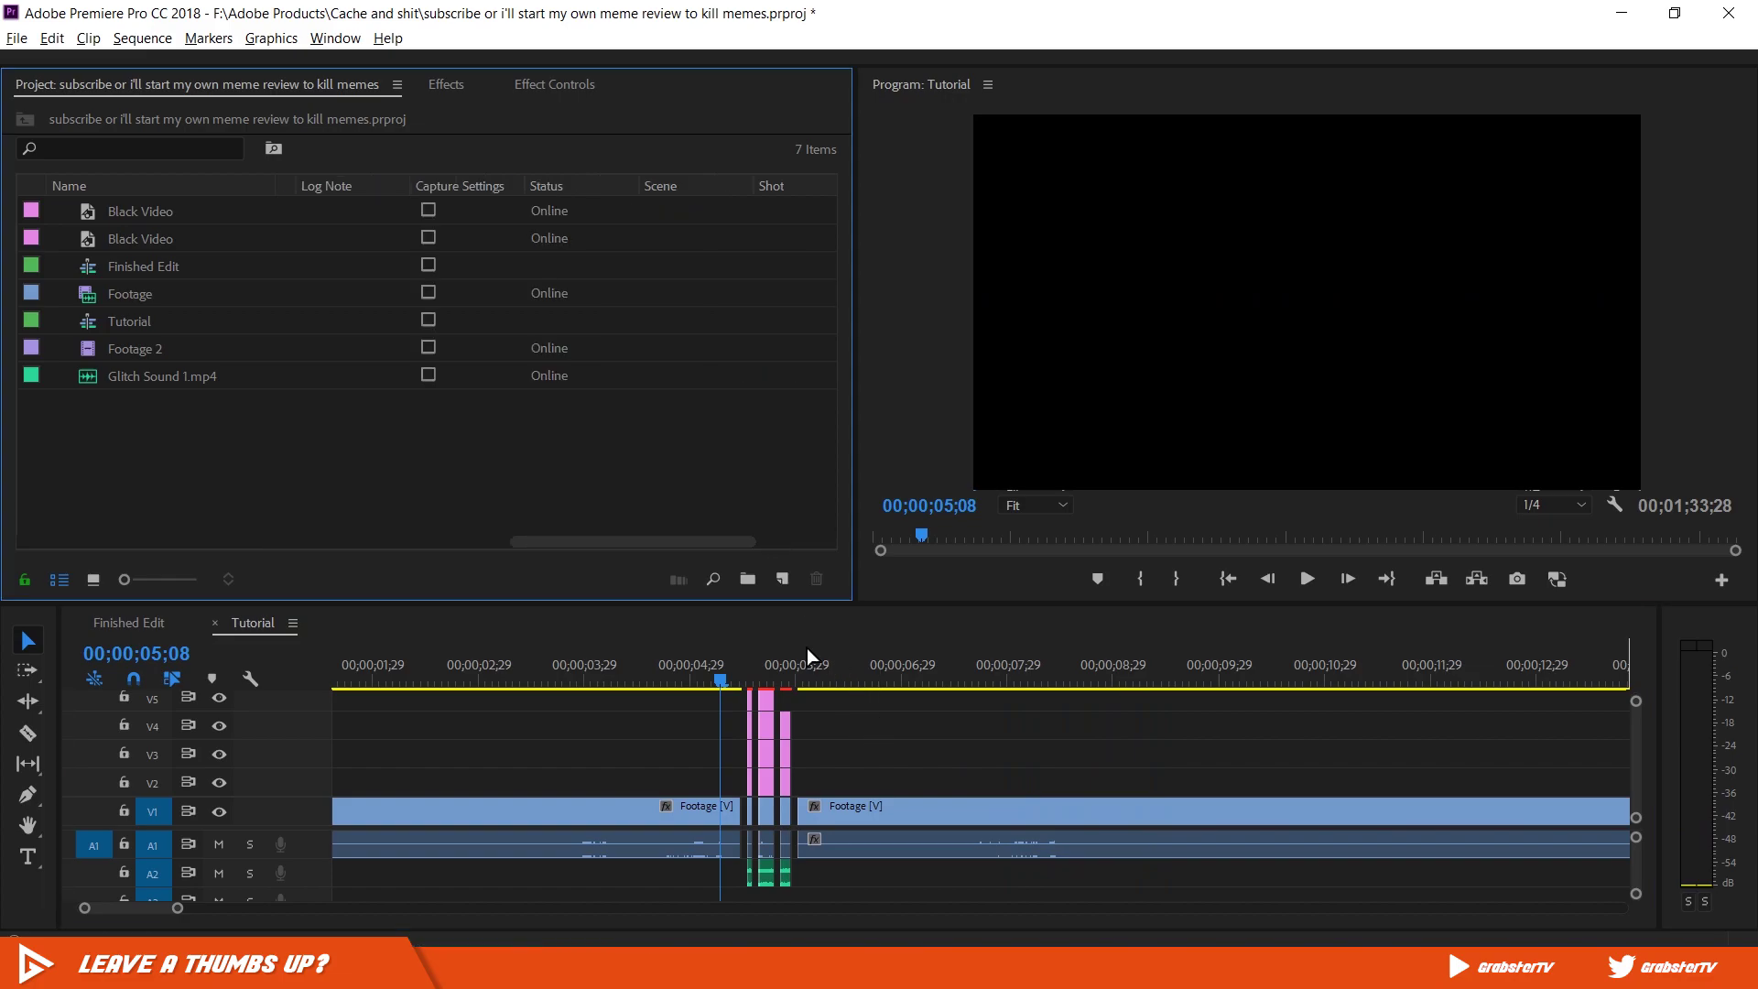
Step: Delete the long Footage clip after the third glitch section, leaving the playhead at 00;00;06;00
{"action": "scroll", "coordinate": [558, 833], "scroll_direction": "up", "scroll_amount": 2}
{"action": "scroll", "coordinate": [560, 831], "scroll_direction": "up", "scroll_amount": 2}
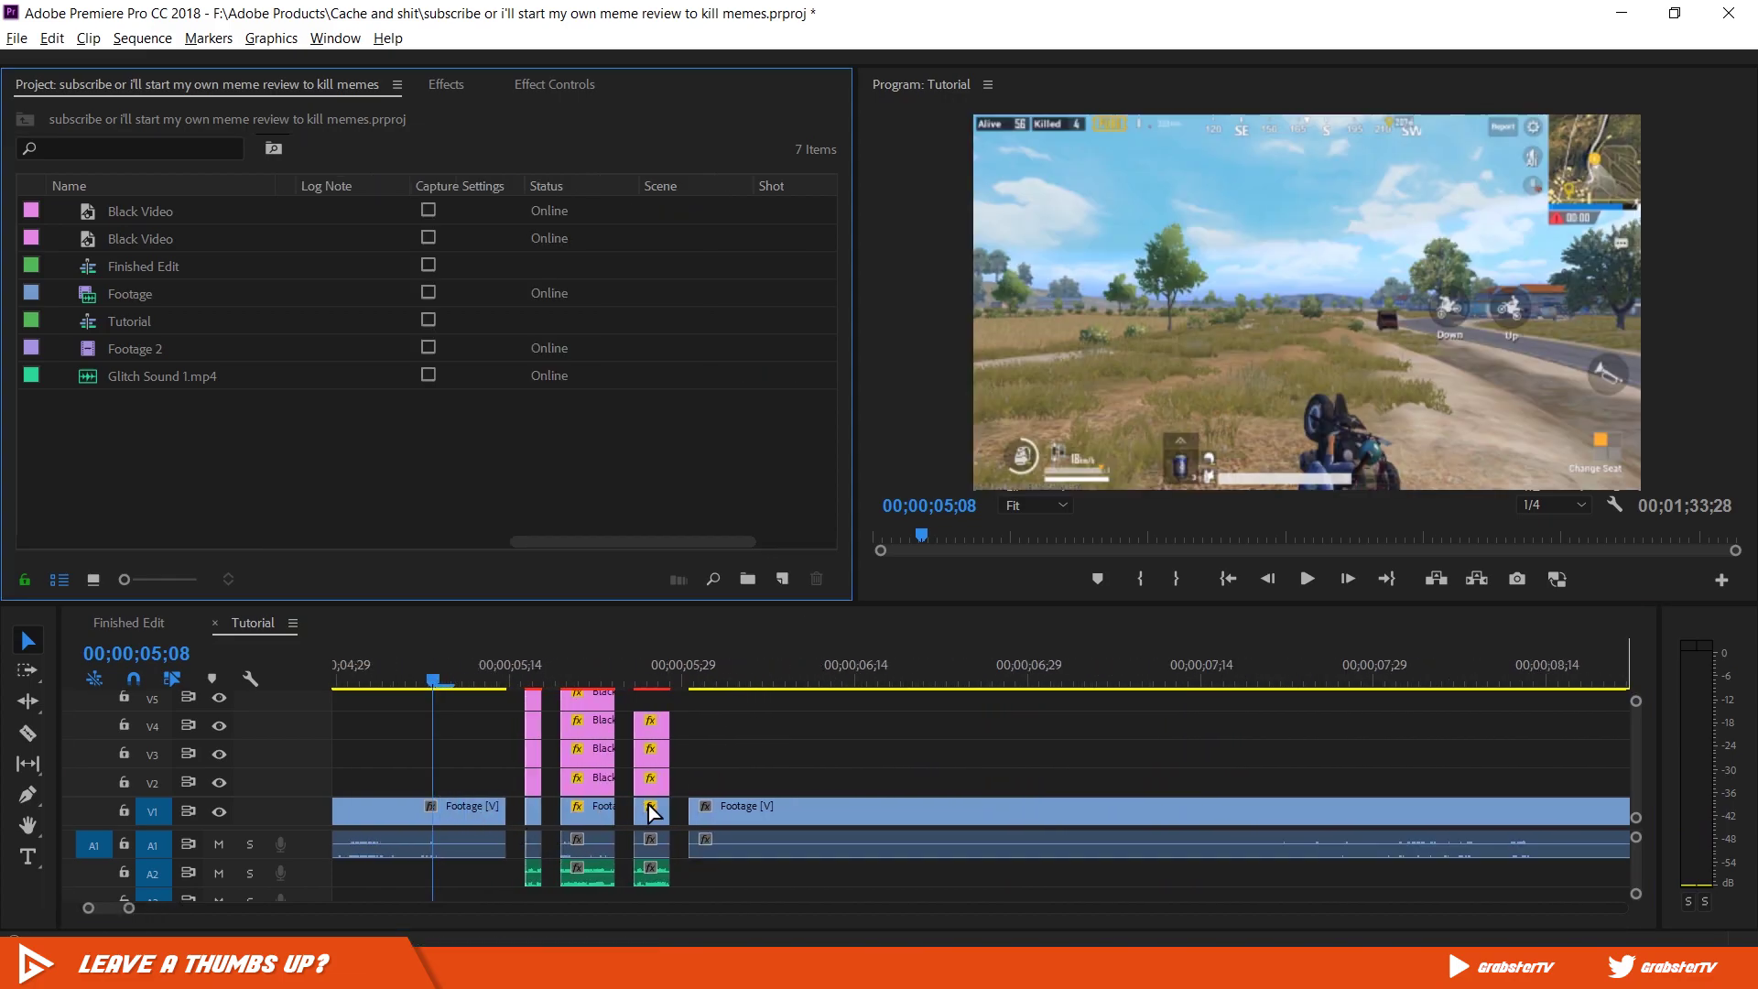
{"action": "left_click", "coordinate": [799, 812]}
{"action": "left_click_drag", "start_coordinate": [641, 678], "coordinate": [693, 677]}
{"action": "key", "text": "Delete"}
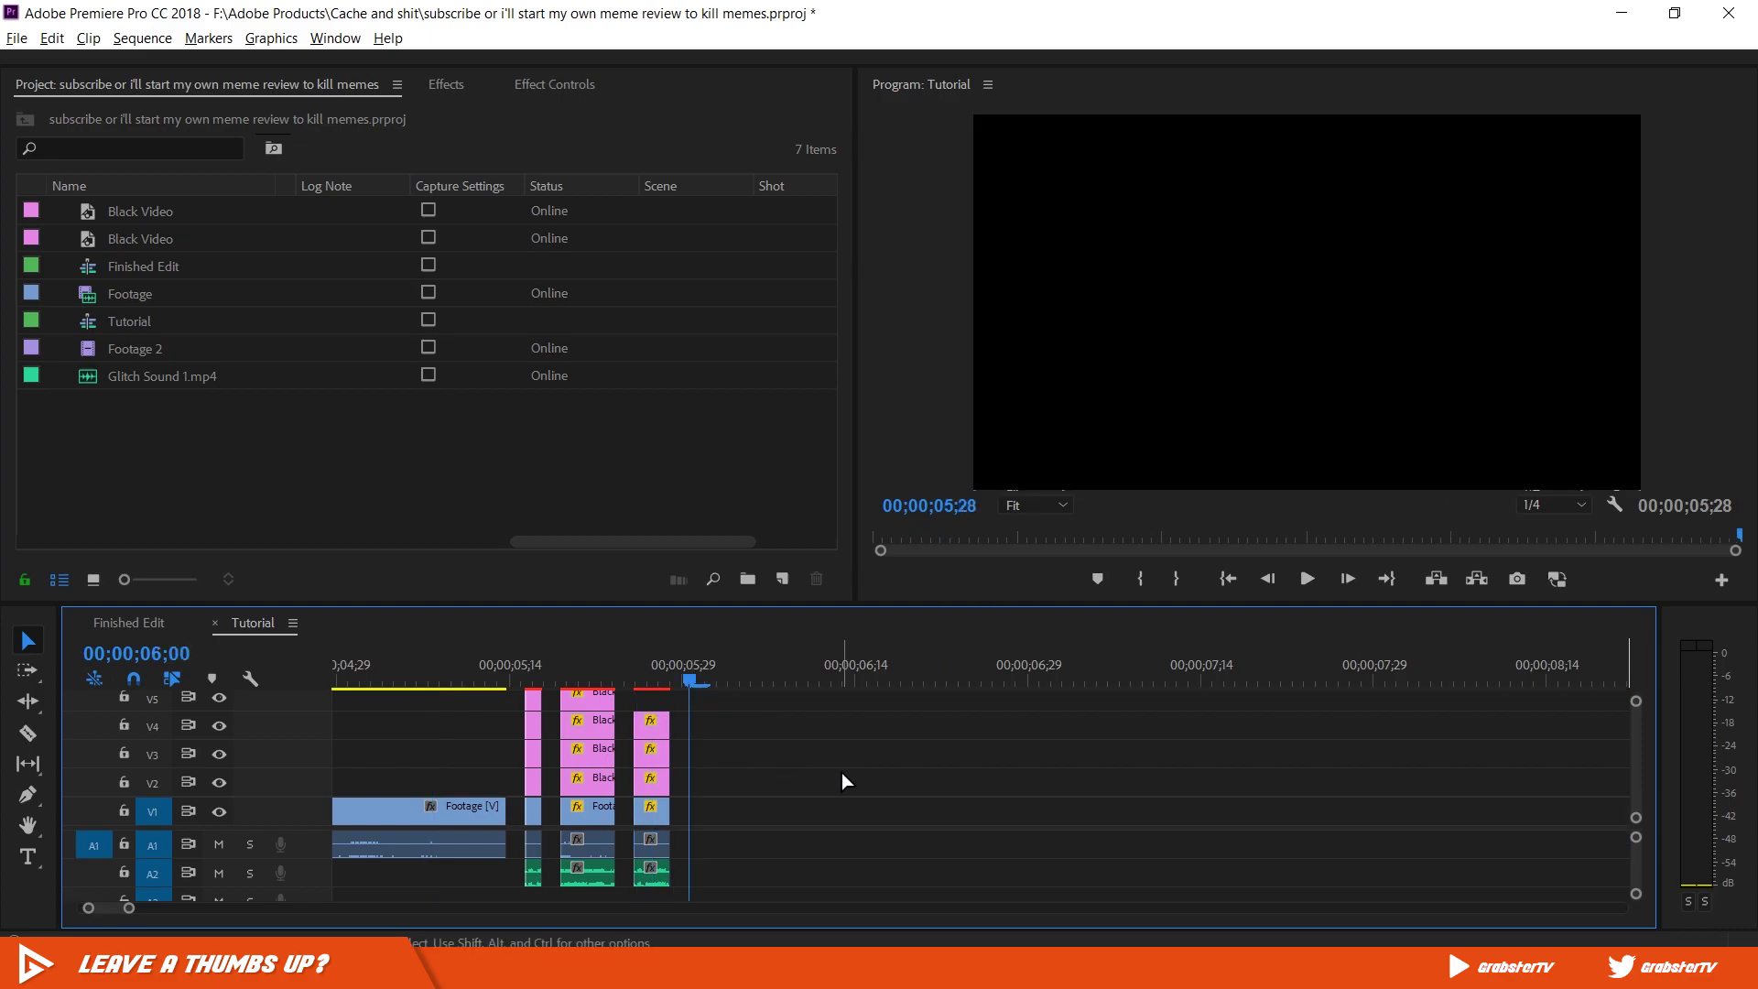
Step: Place Footage 2 from the project on V1 starting at 00;00;06;00
{"action": "left_click_drag", "start_coordinate": [121, 340], "coordinate": [145, 363]}
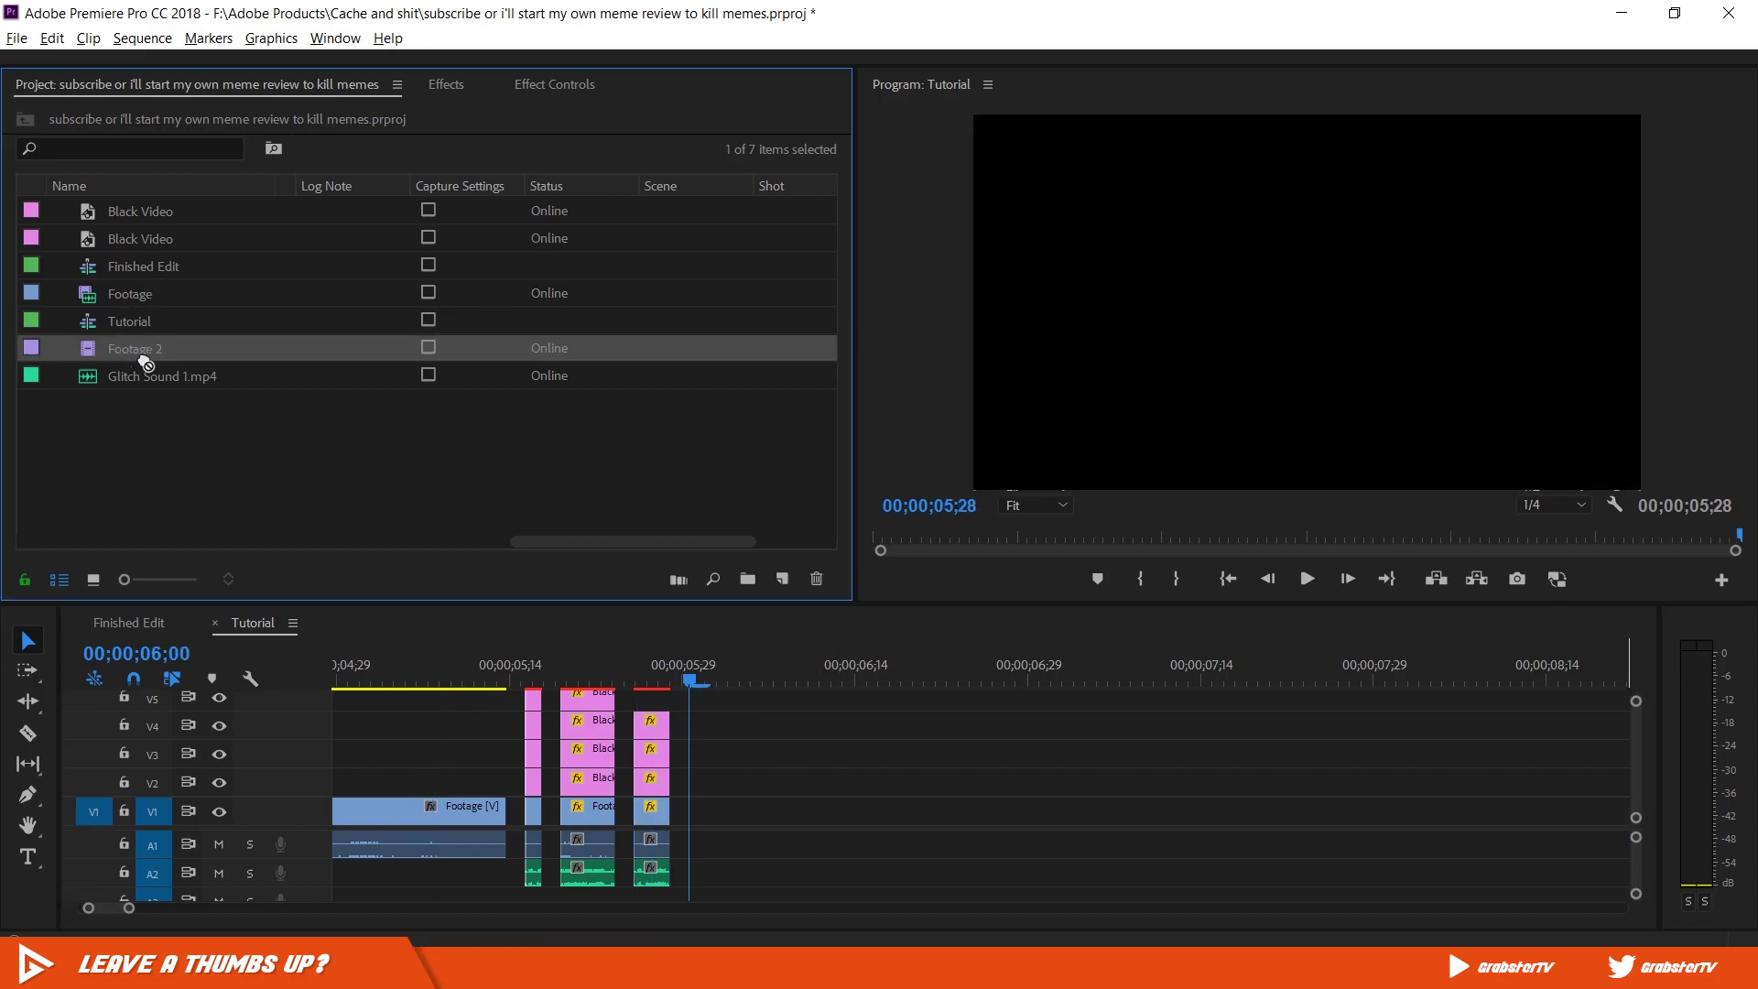
{"action": "left_click_drag", "start_coordinate": [720, 699], "coordinate": [707, 812]}
{"action": "mouse_move", "coordinate": [690, 683]}
{"action": "left_mouse_down"}
{"action": "mouse_move", "coordinate": [925, 694]}
{"action": "mouse_move", "coordinate": [695, 696]}
{"action": "left_mouse_up"}
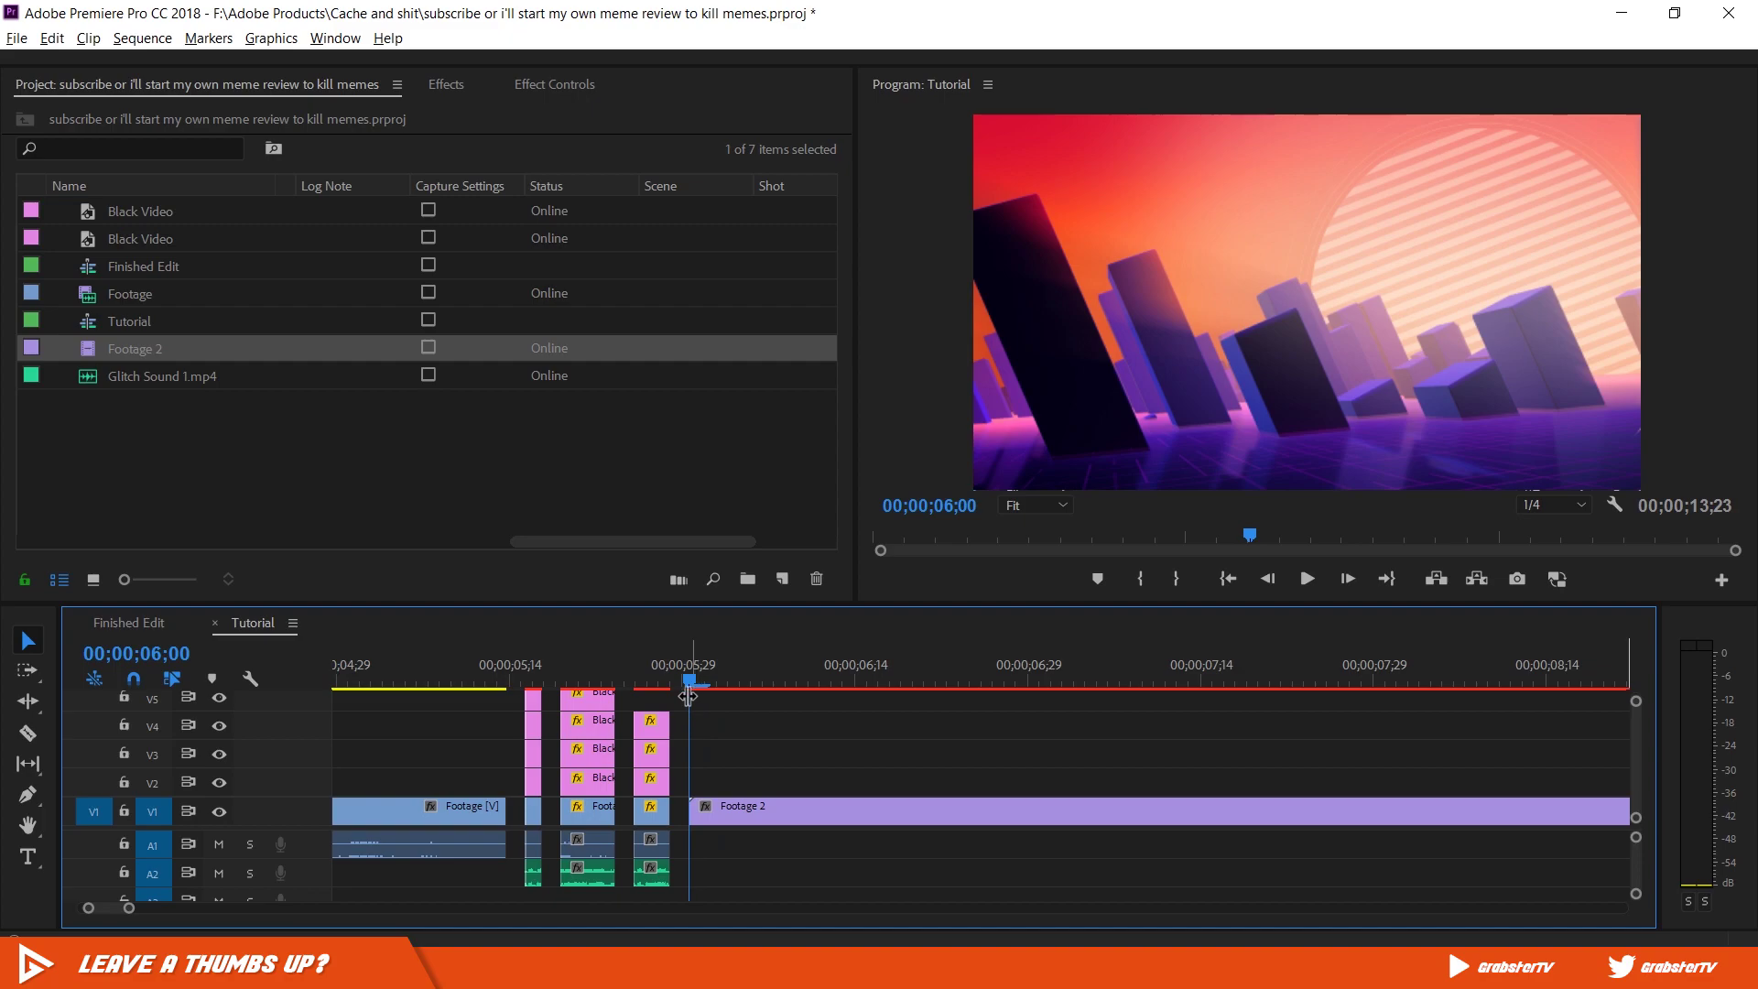
{"action": "left_click", "coordinate": [779, 526]}
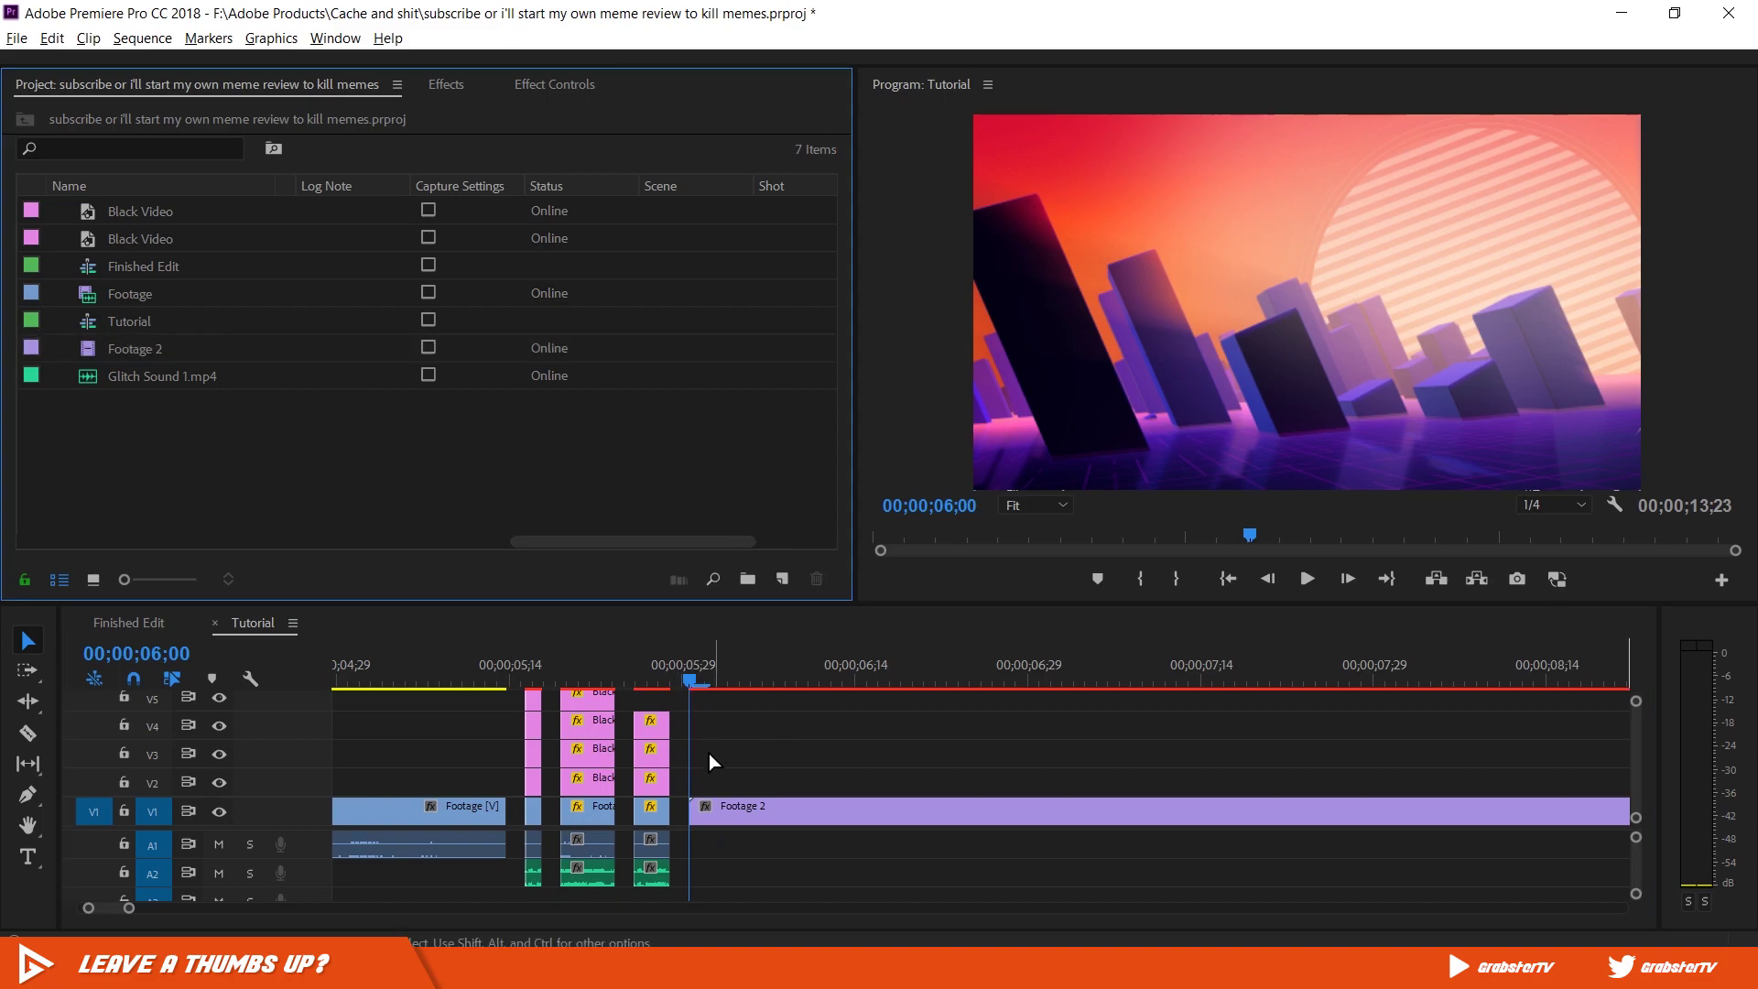
Step: Cut the start of Footage 2 into short pieces up to 00;00;06;08 and delete alternate ones to leave two gaps
{"action": "key", "text": "Down"}
{"action": "left_click", "coordinate": [795, 778]}
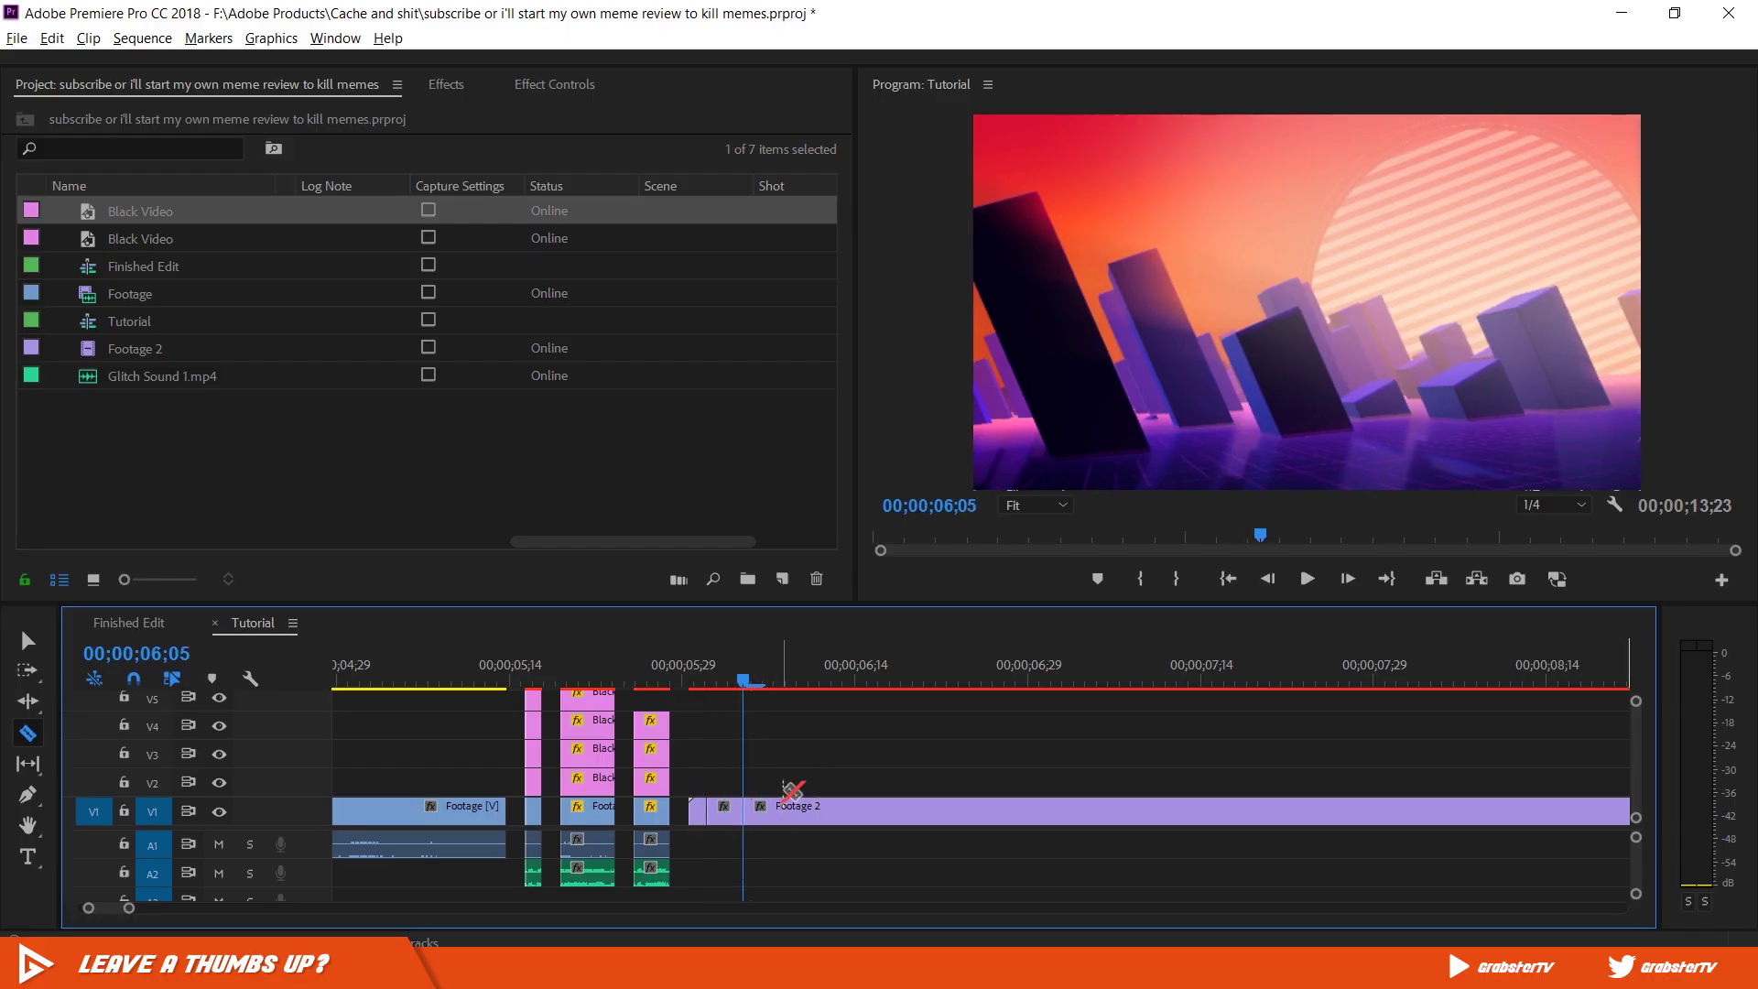
{"action": "key", "text": "Right"}
{"action": "left_click", "coordinate": [761, 808]}
{"action": "key", "text": "Right"}
{"action": "left_click", "coordinate": [779, 810]}
{"action": "key", "text": "v"}
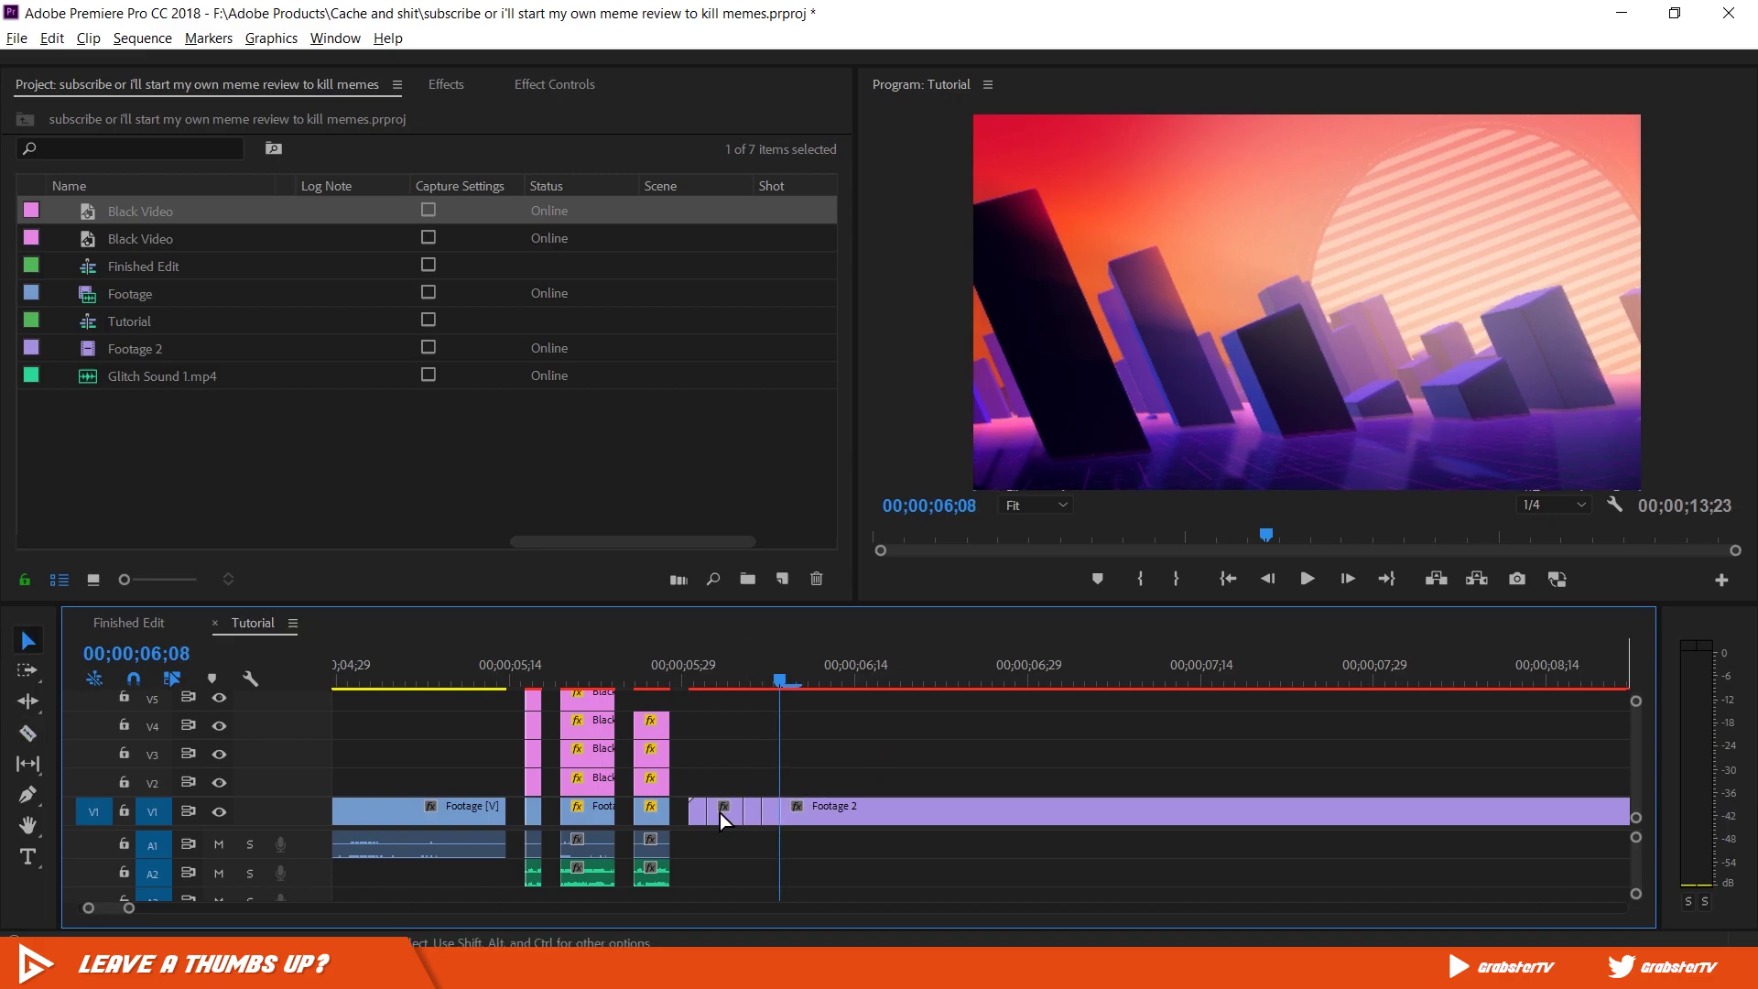
{"action": "left_click", "coordinate": [767, 813], "text": "shift"}
{"action": "key", "text": "Delete"}
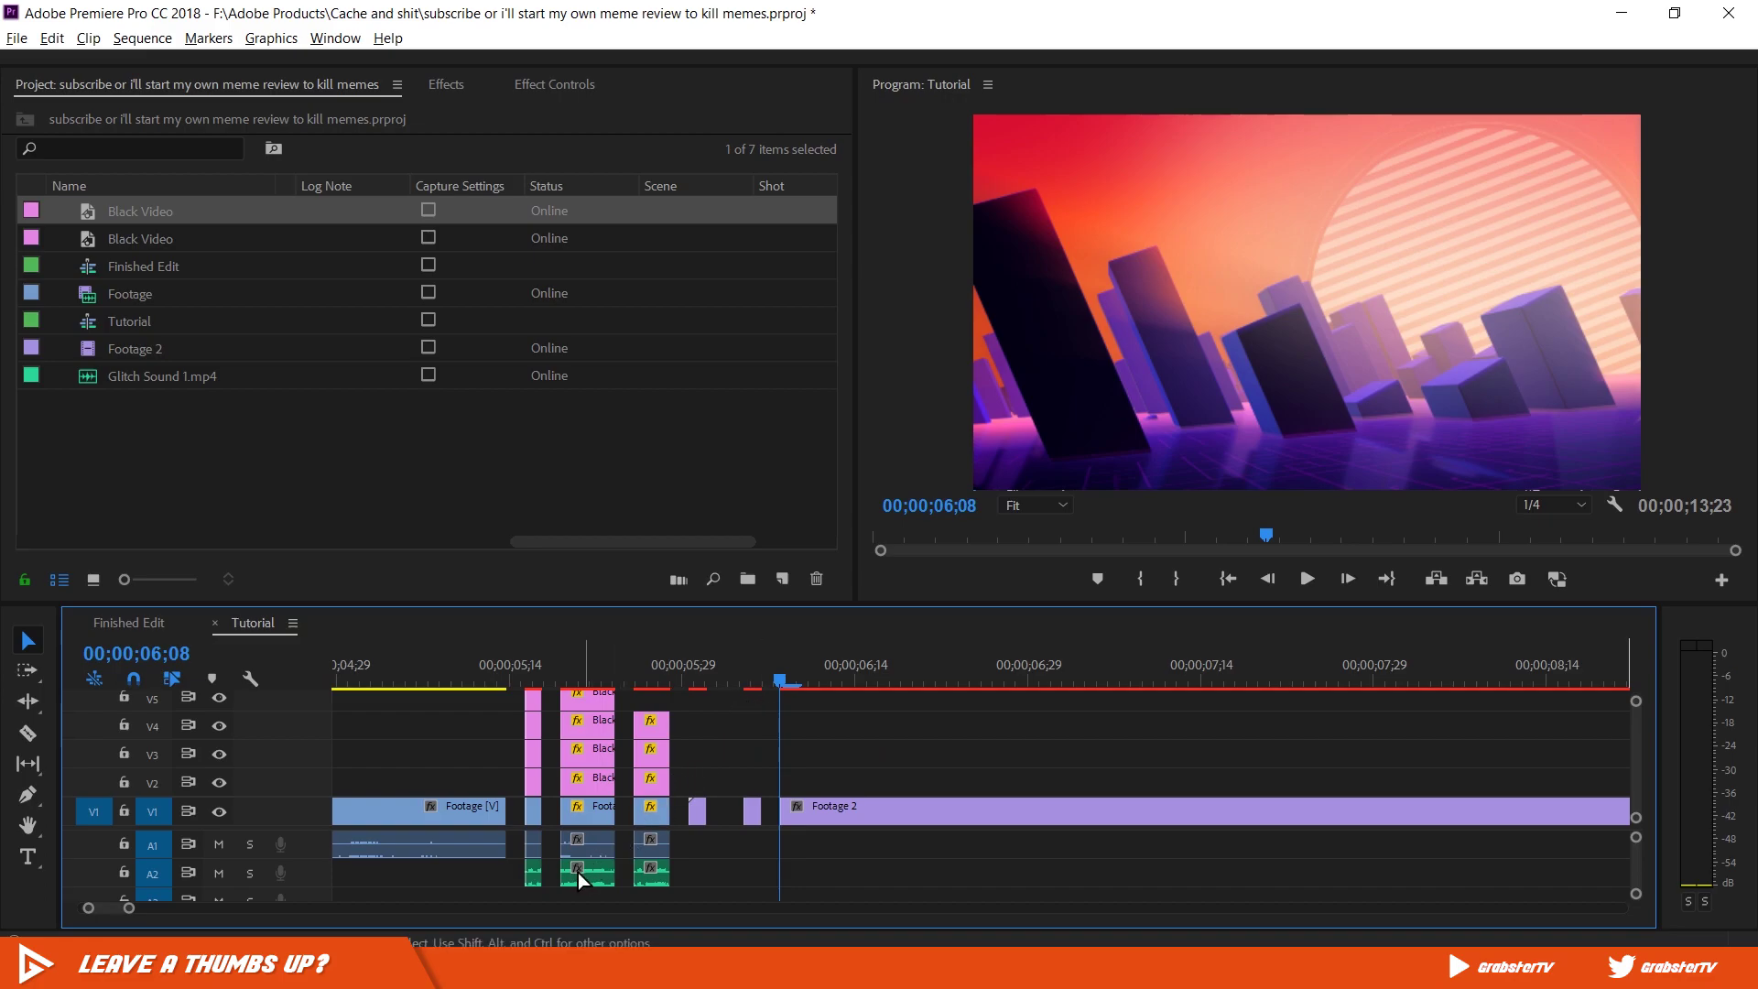
Step: Place Glitch Sound 1.mp4 on A2 under the two short Footage 2 pieces and cut away the sound outside them
{"action": "left_click_drag", "start_coordinate": [196, 376], "coordinate": [707, 874]}
{"action": "key", "text": "c"}
{"action": "key", "text": "v"}
{"action": "left_click_drag", "start_coordinate": [729, 872], "coordinate": [710, 871]}
{"action": "key", "text": "c"}
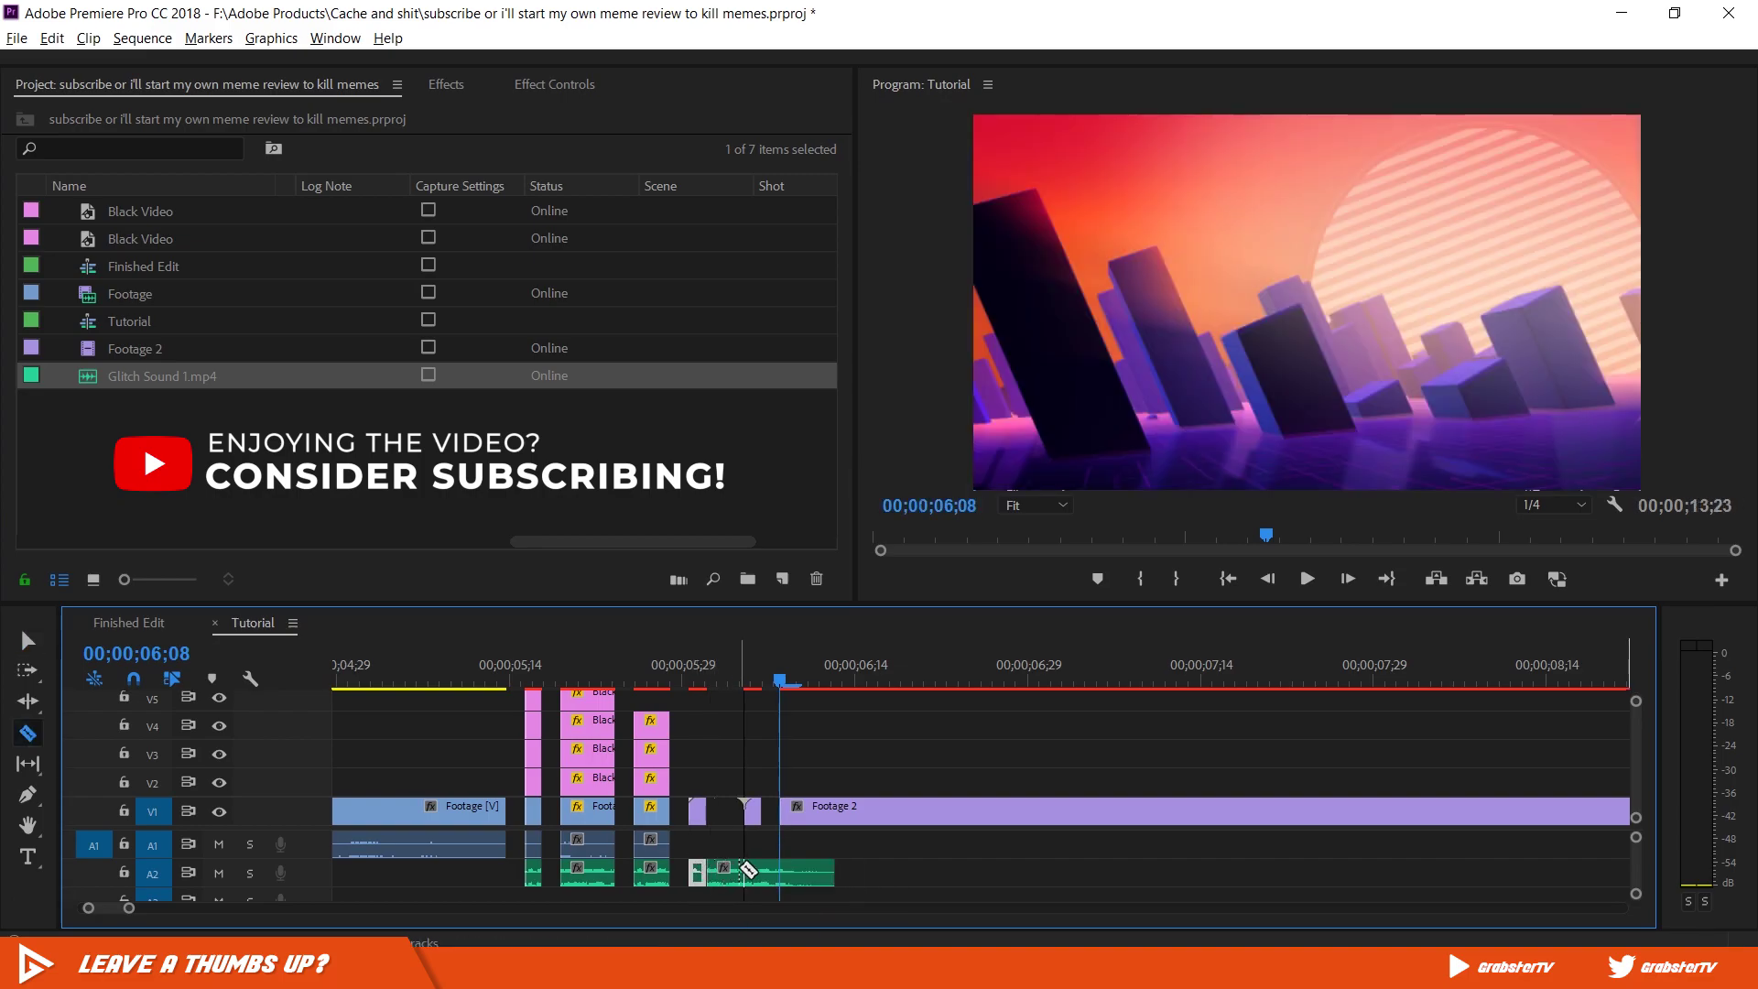
{"action": "left_click", "coordinate": [773, 872]}
{"action": "key", "text": "v"}
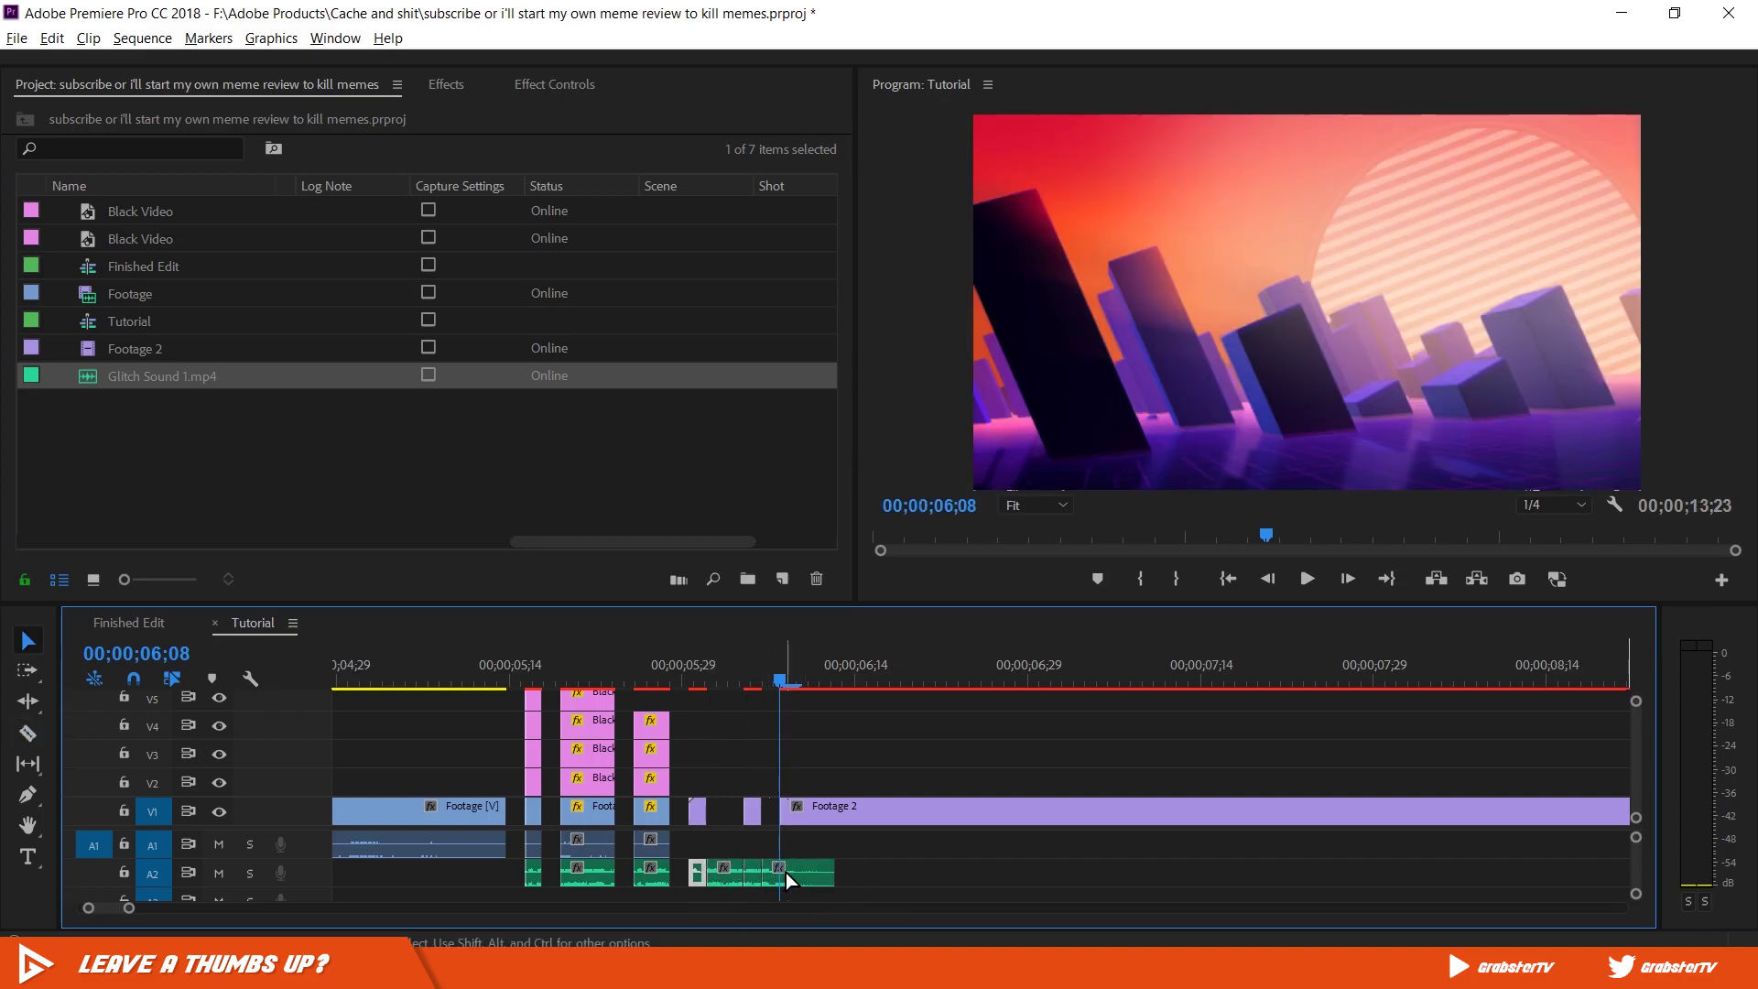
{"action": "left_click", "coordinate": [786, 871]}
{"action": "key", "text": "Delete"}
{"action": "left_click", "coordinate": [733, 865]}
{"action": "key", "text": "Delete"}
{"action": "left_click", "coordinate": [593, 672]}
{"action": "left_click_drag", "start_coordinate": [590, 671], "coordinate": [444, 666]}
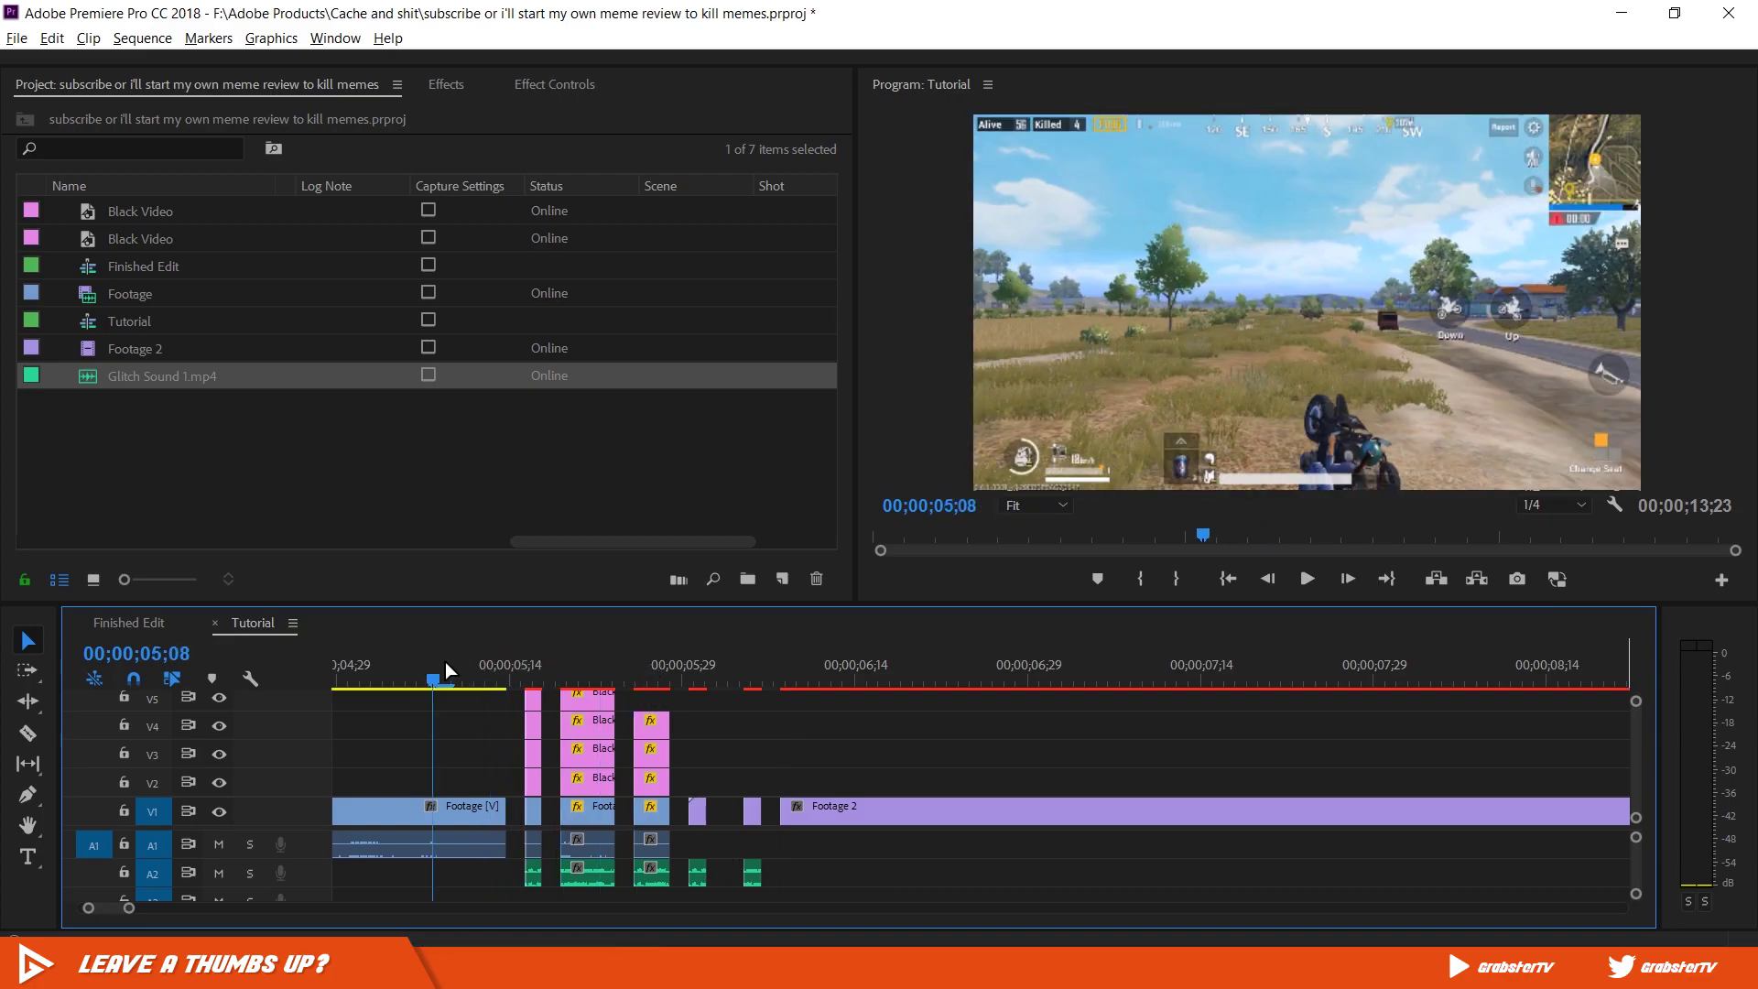
{"action": "key", "text": "c"}
{"action": "left_click", "coordinate": [798, 811]}
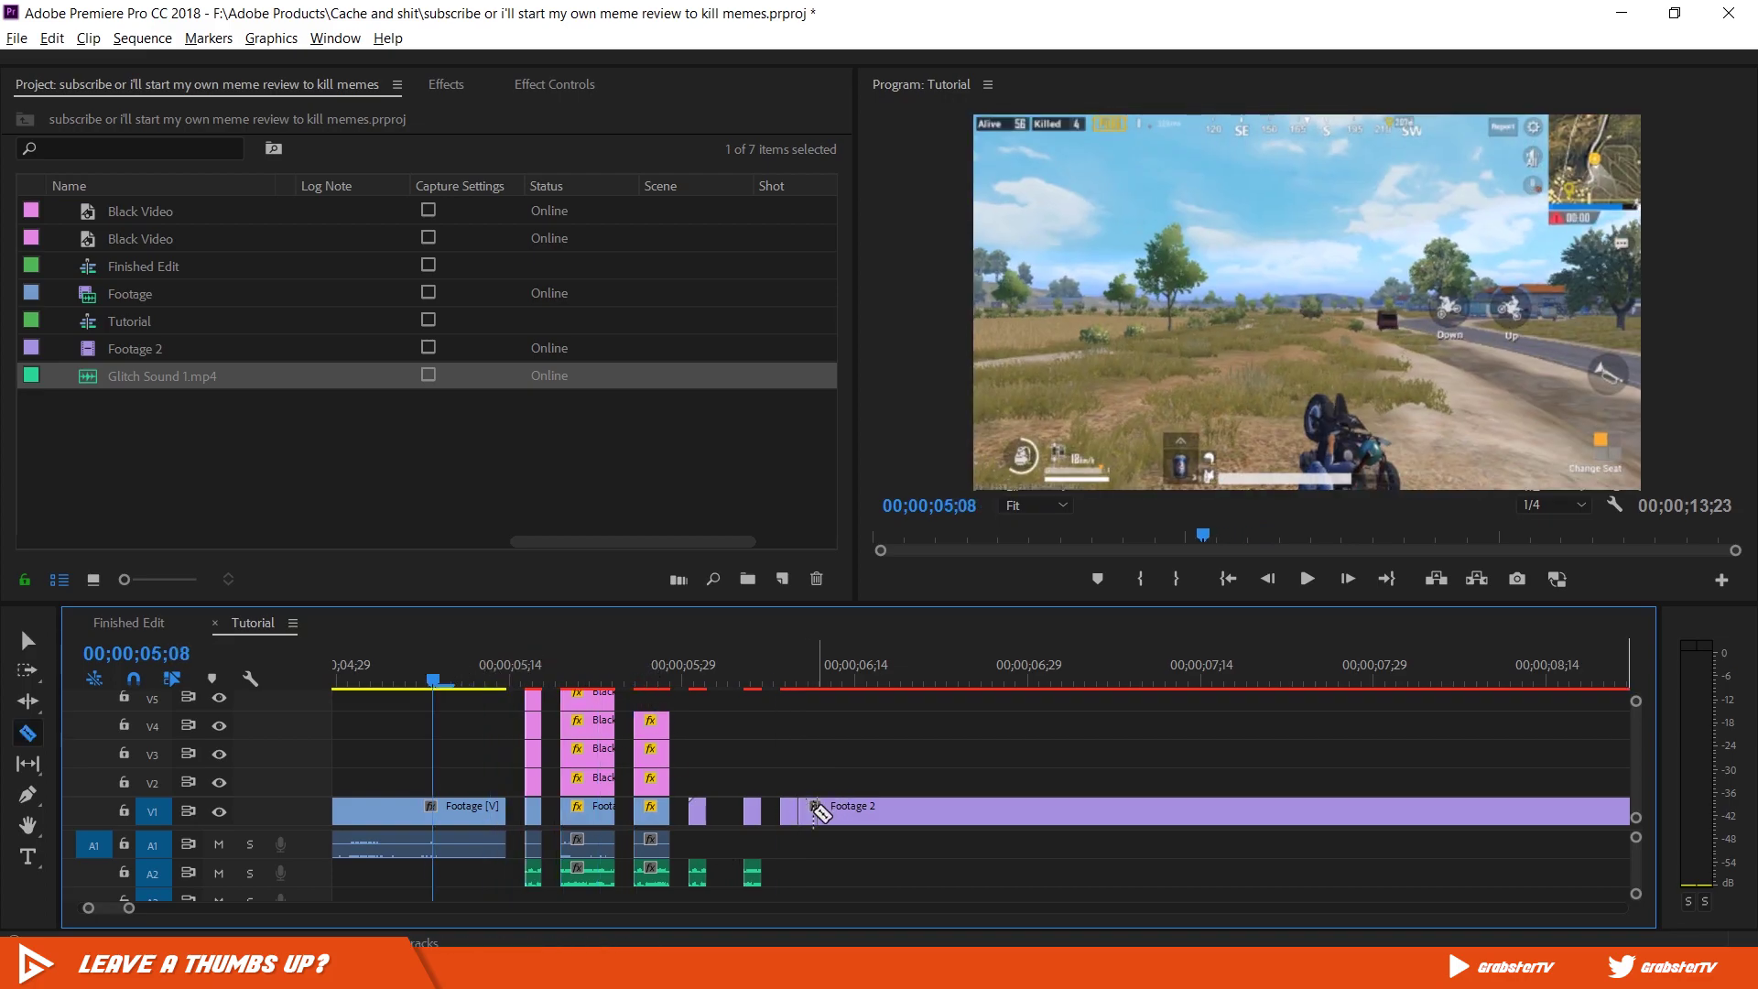
{"action": "left_click", "coordinate": [818, 811]}
{"action": "key", "text": "v"}
{"action": "left_click", "coordinate": [809, 813]}
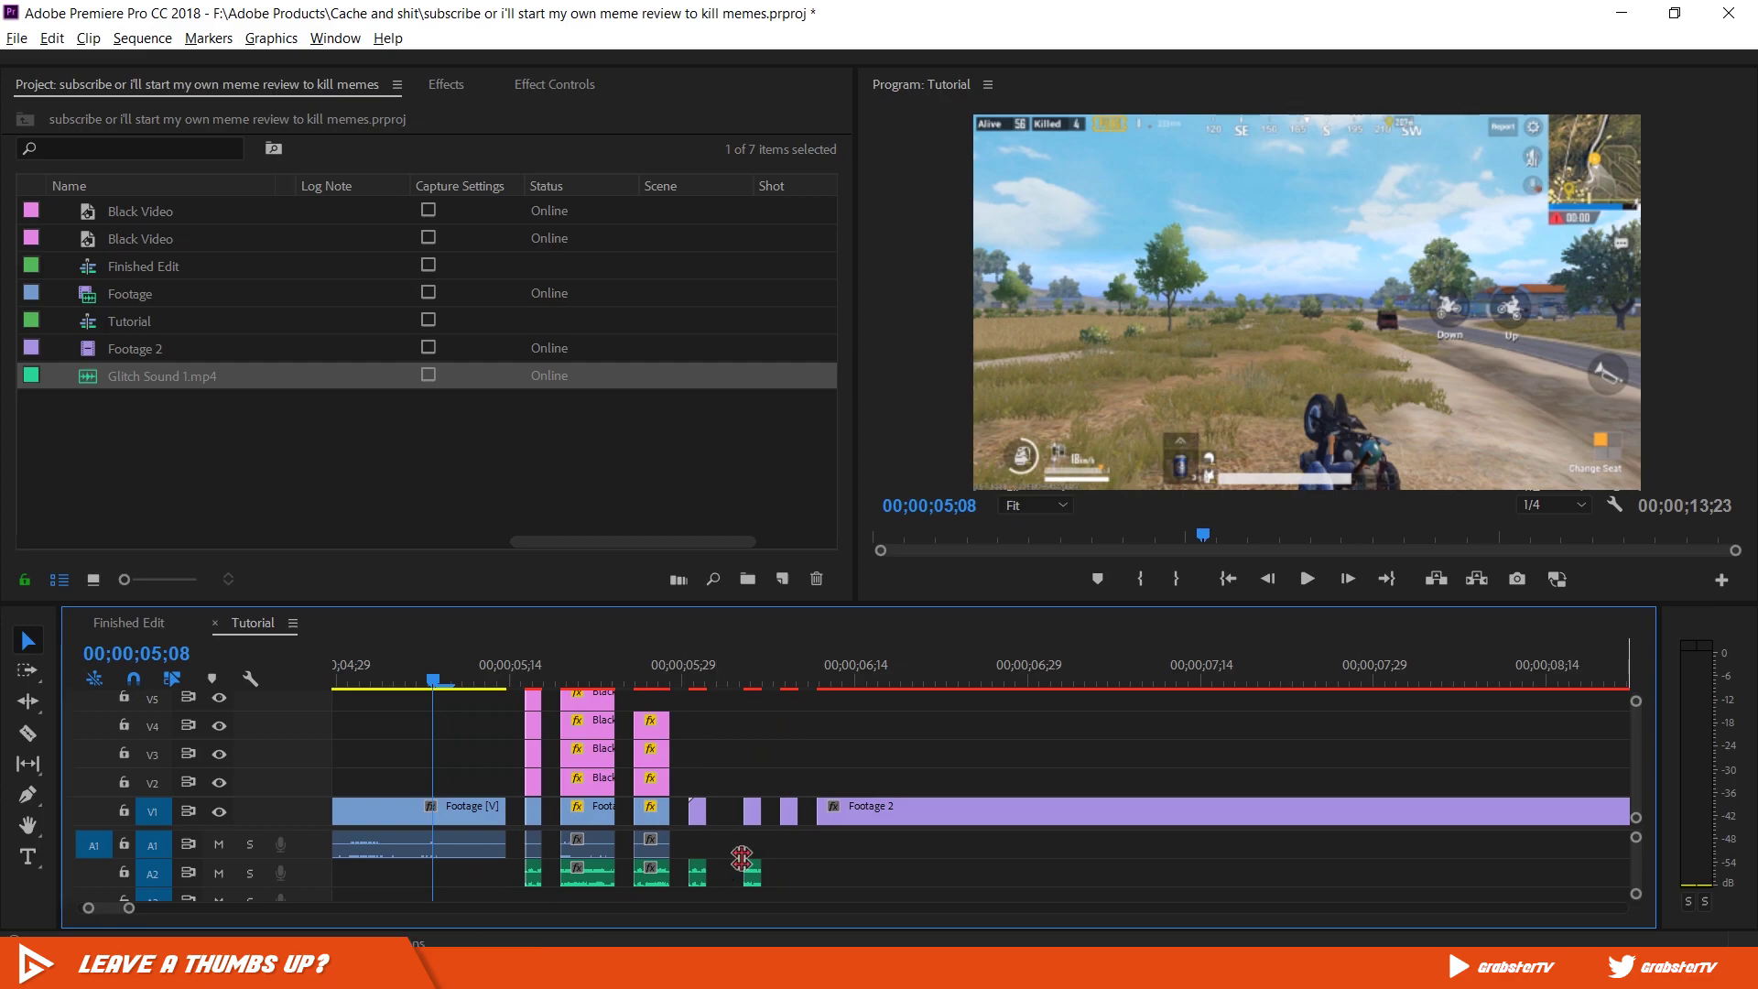
{"action": "key", "text": "ctrl+z"}
{"action": "key", "text": "ctrl+z"}
{"action": "key", "text": "ctrl+z"}
Step: Cut a third short piece off the start of Footage 2 and copy a piece of glitch sound beneath it on A2
{"action": "key", "text": "c"}
{"action": "left_click", "coordinate": [818, 811]}
{"action": "key", "text": "v"}
{"action": "left_click_drag", "start_coordinate": [697, 874], "coordinate": [797, 879]}
{"action": "key", "text": "minus"}
{"action": "key", "text": "minus"}
{"action": "key", "text": "equal"}
{"action": "key", "text": "equal"}
{"action": "key", "text": "equal"}
Step: Cut Footage 2 at 00;00;06;13 and delete the small piece before it to leave a gap after the third short piece
{"action": "left_click", "coordinate": [602, 678]}
{"action": "key", "text": "Right"}
{"action": "key", "text": "Right"}
{"action": "key", "text": "c"}
{"action": "left_click", "coordinate": [621, 812]}
{"action": "key", "text": "v"}
{"action": "left_click", "coordinate": [613, 820]}
{"action": "key", "text": "Delete"}
Step: Copy Black Video stripes from the earlier glitch sections onto V2 to V4 above the three short Footage 2 pieces, removing surplus clips
{"action": "scroll", "coordinate": [590, 871], "scroll_direction": "up", "scroll_amount": 3}
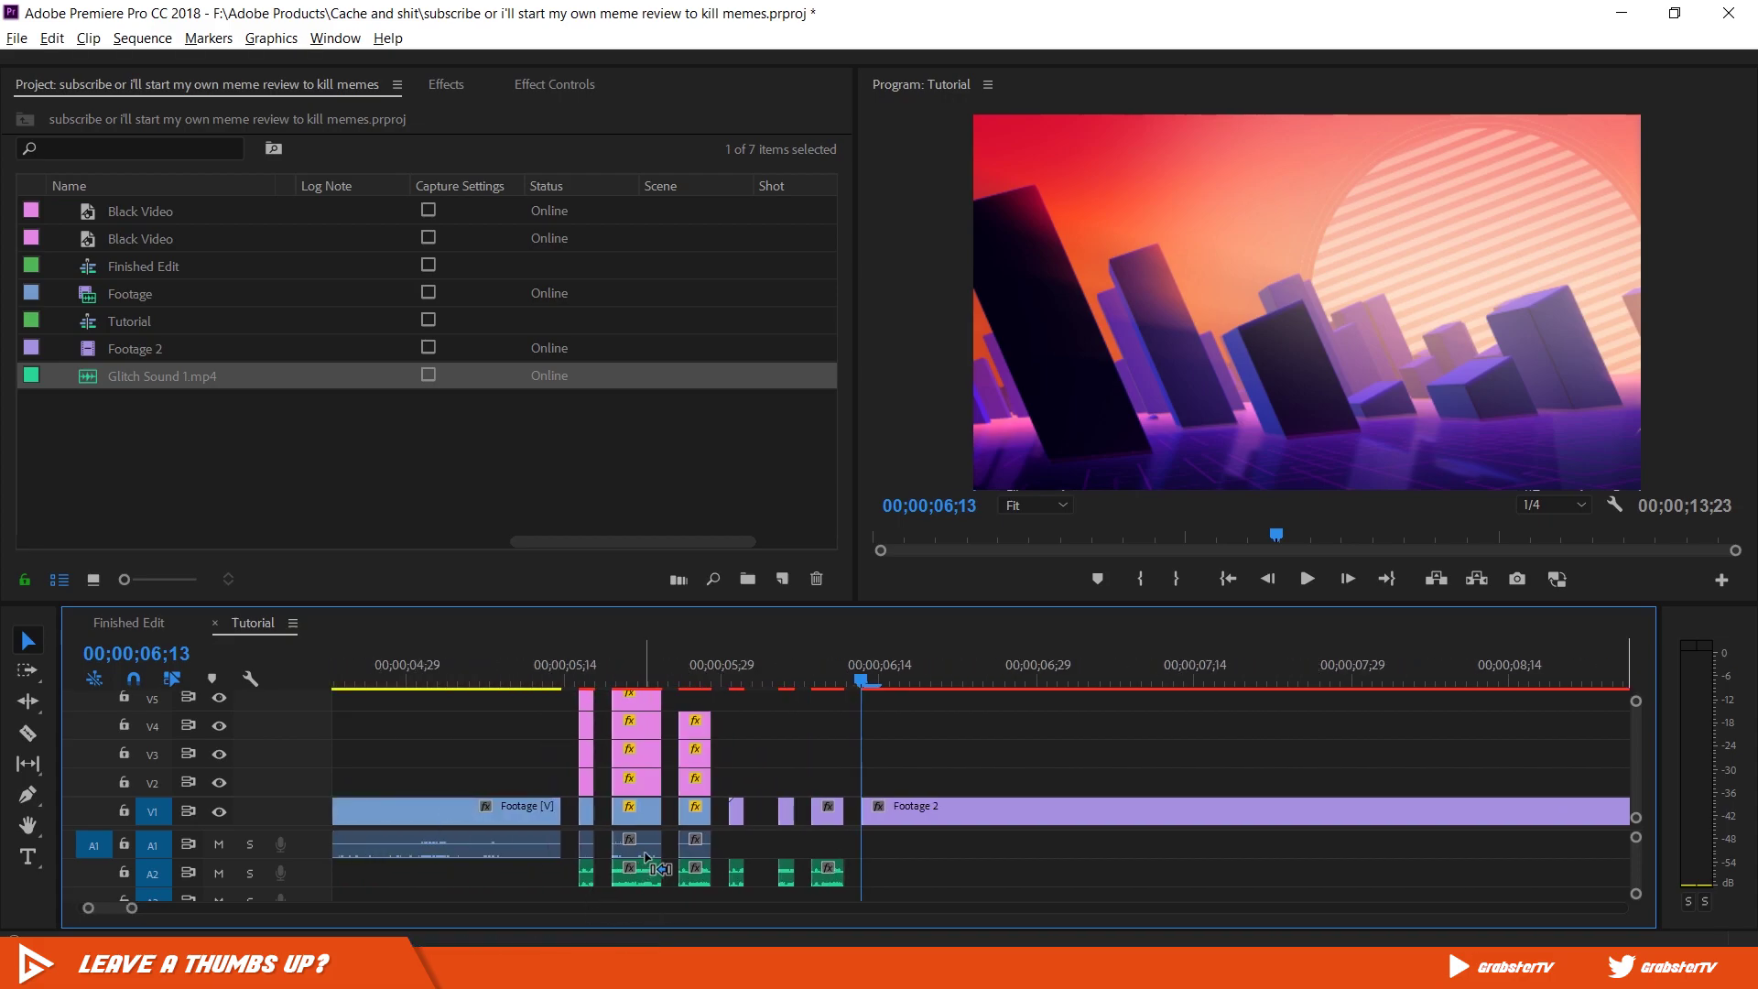
{"action": "scroll", "coordinate": [652, 855], "scroll_direction": "down", "scroll_amount": 5}
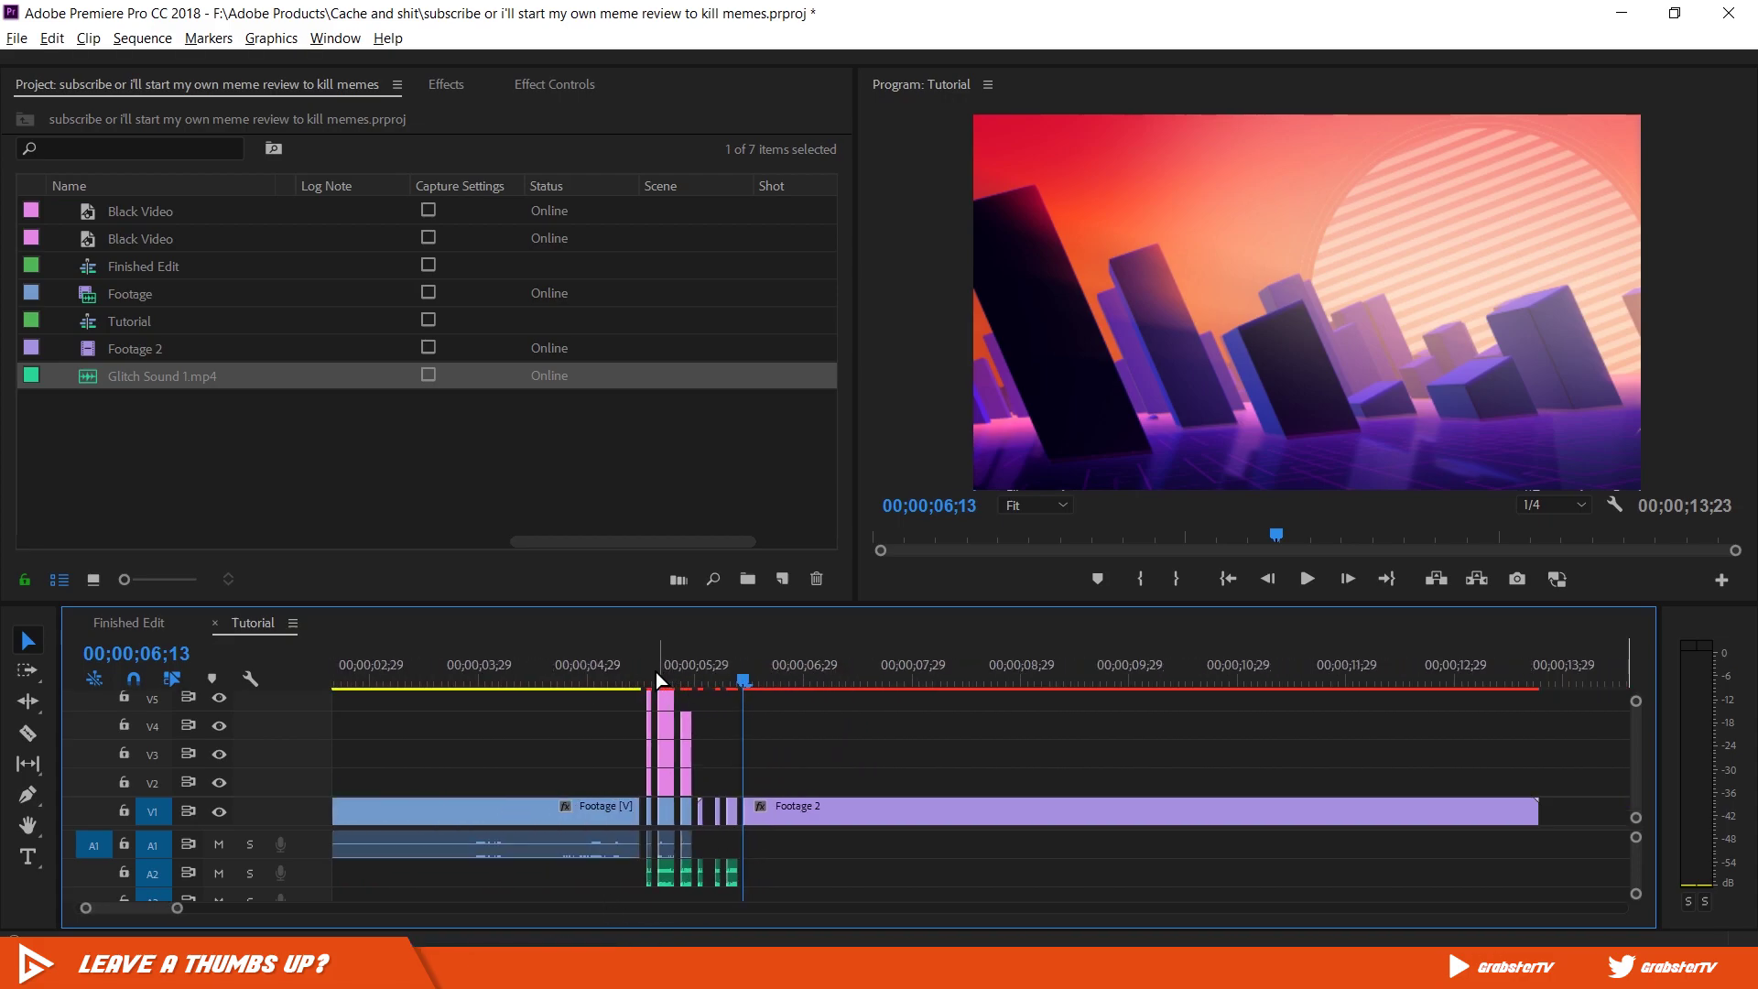
{"action": "scroll", "coordinate": [655, 672], "scroll_direction": "up", "scroll_amount": 5}
{"action": "left_click_drag", "start_coordinate": [396, 787], "coordinate": [605, 714]}
{"action": "left_click_drag", "start_coordinate": [628, 784], "coordinate": [701, 716]}
{"action": "left_click_drag", "start_coordinate": [715, 733], "coordinate": [809, 780]}
{"action": "left_click", "coordinate": [707, 809]}
{"action": "left_click", "coordinate": [680, 754]}
{"action": "left_click", "coordinate": [753, 725]}
{"action": "left_click", "coordinate": [830, 755]}
{"action": "key", "text": "Delete"}
{"action": "left_click", "coordinate": [753, 702]}
{"action": "left_click_drag", "start_coordinate": [504, 746], "coordinate": [847, 754]}
{"action": "left_click_drag", "start_coordinate": [444, 784], "coordinate": [849, 731]}
Step: Play back the glitch transition from 00;00;05;05 to review it with the added Footage 2 pieces
{"action": "scroll", "coordinate": [799, 751], "scroll_direction": "down", "scroll_amount": 4}
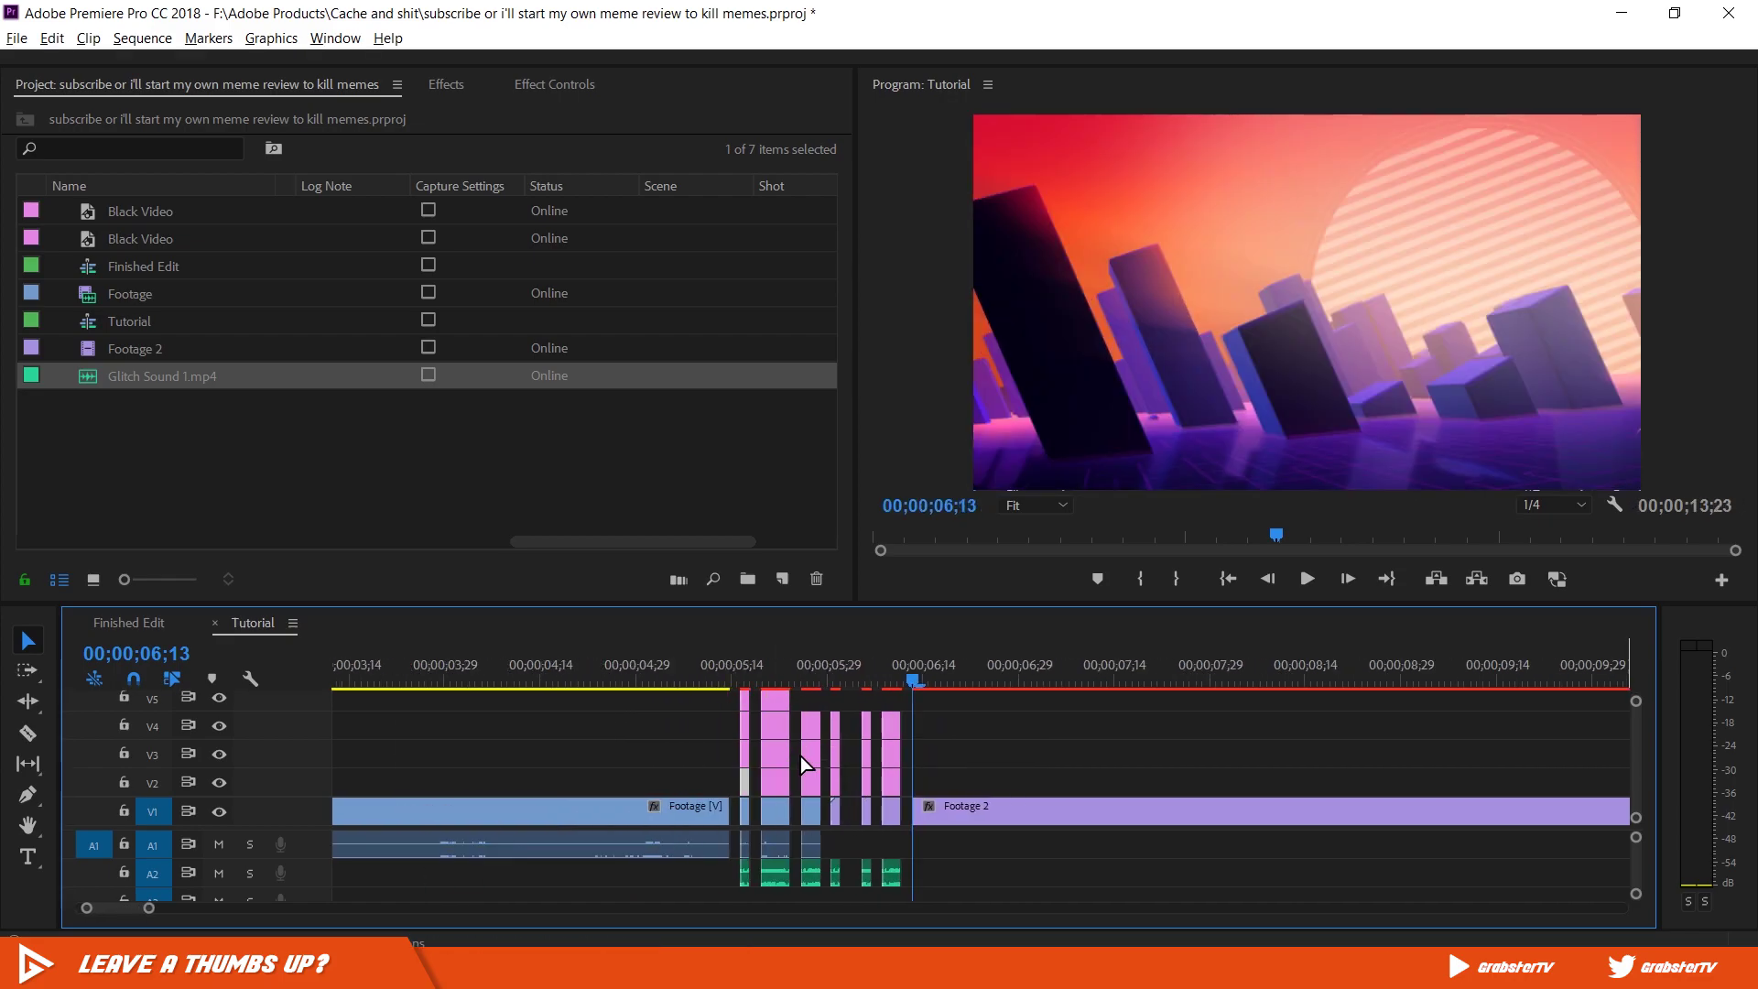
{"action": "scroll", "coordinate": [800, 756], "scroll_direction": "down", "scroll_amount": 2}
{"action": "left_click", "coordinate": [464, 676]}
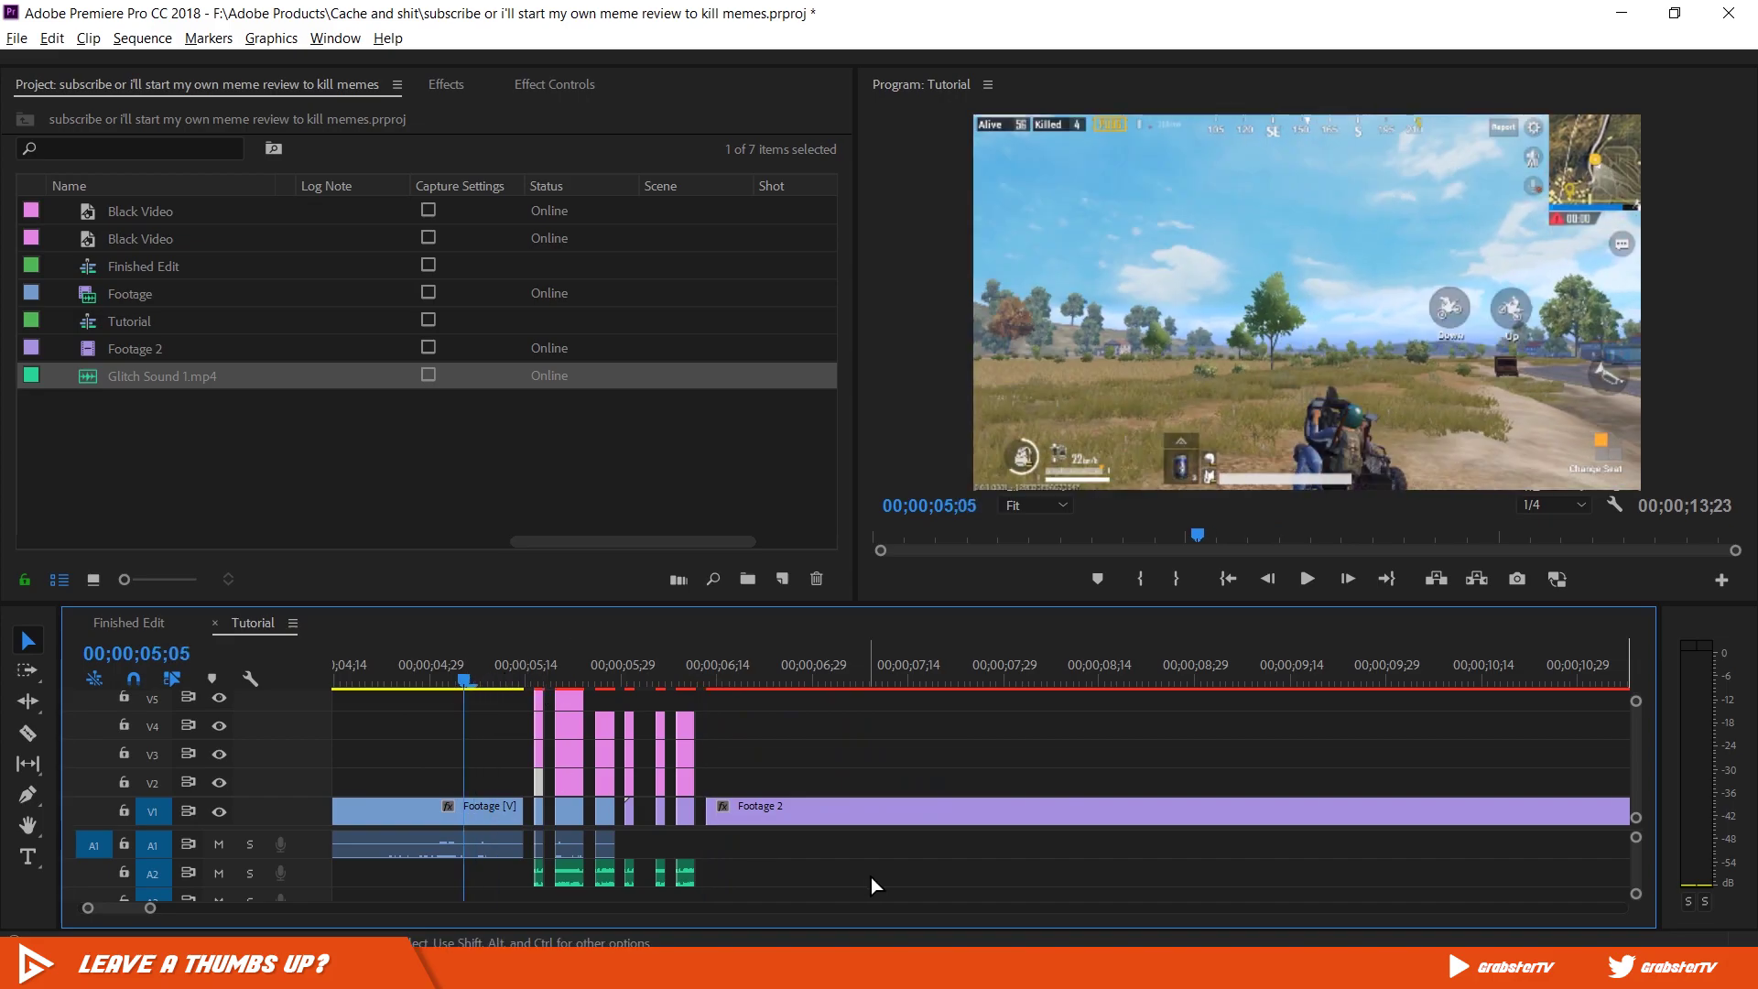
{"action": "key", "text": "space"}
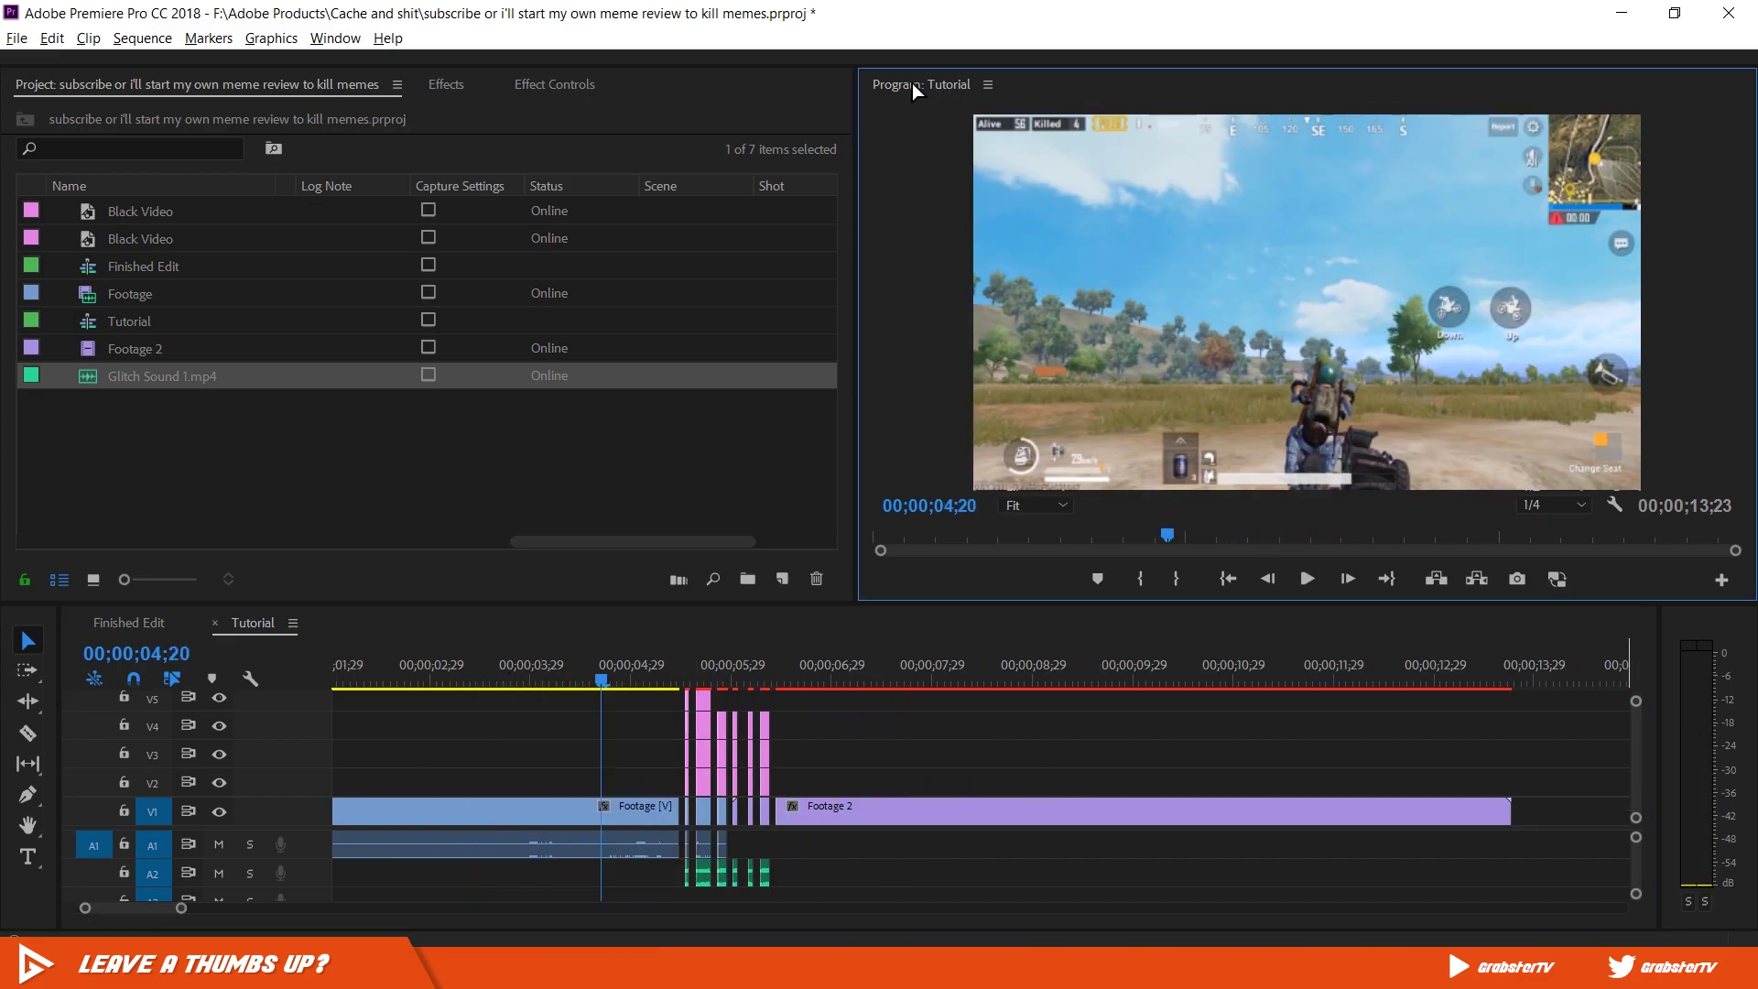
Step: Maximize the Program monitor and play the transition from 00;00;04;20 into Footage 2
{"action": "double_click", "coordinate": [912, 85]}
{"action": "key", "text": "space"}
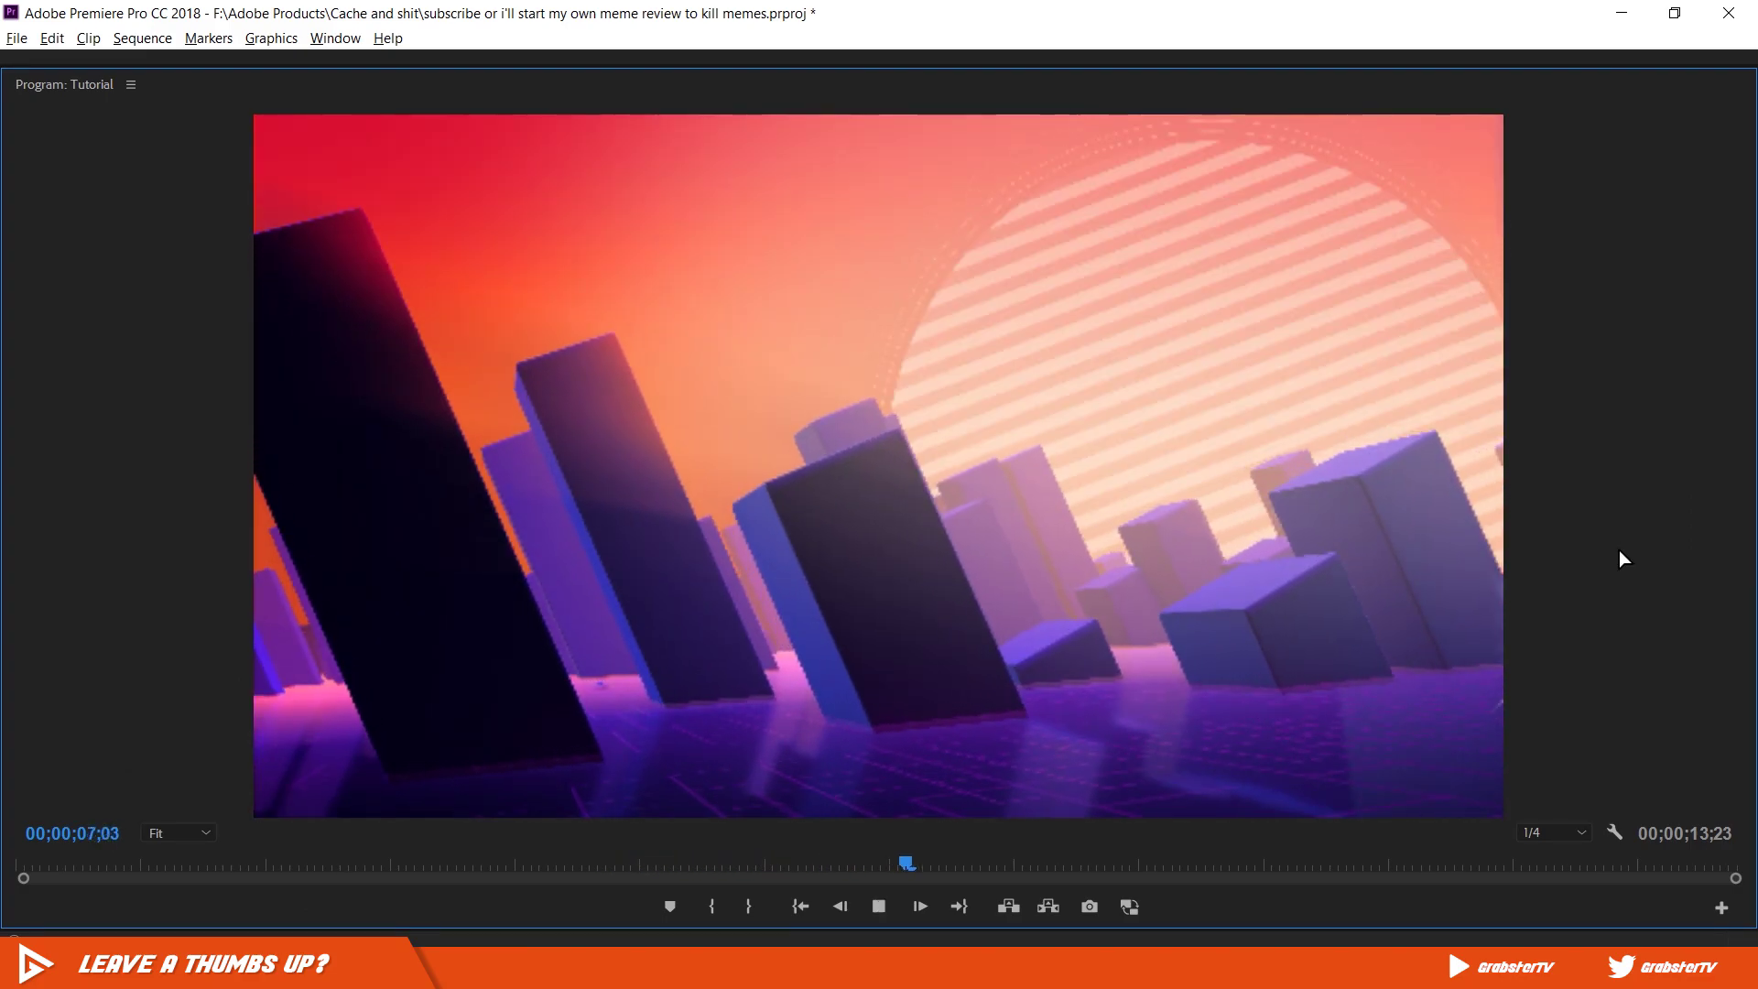
{"action": "key", "text": "space"}
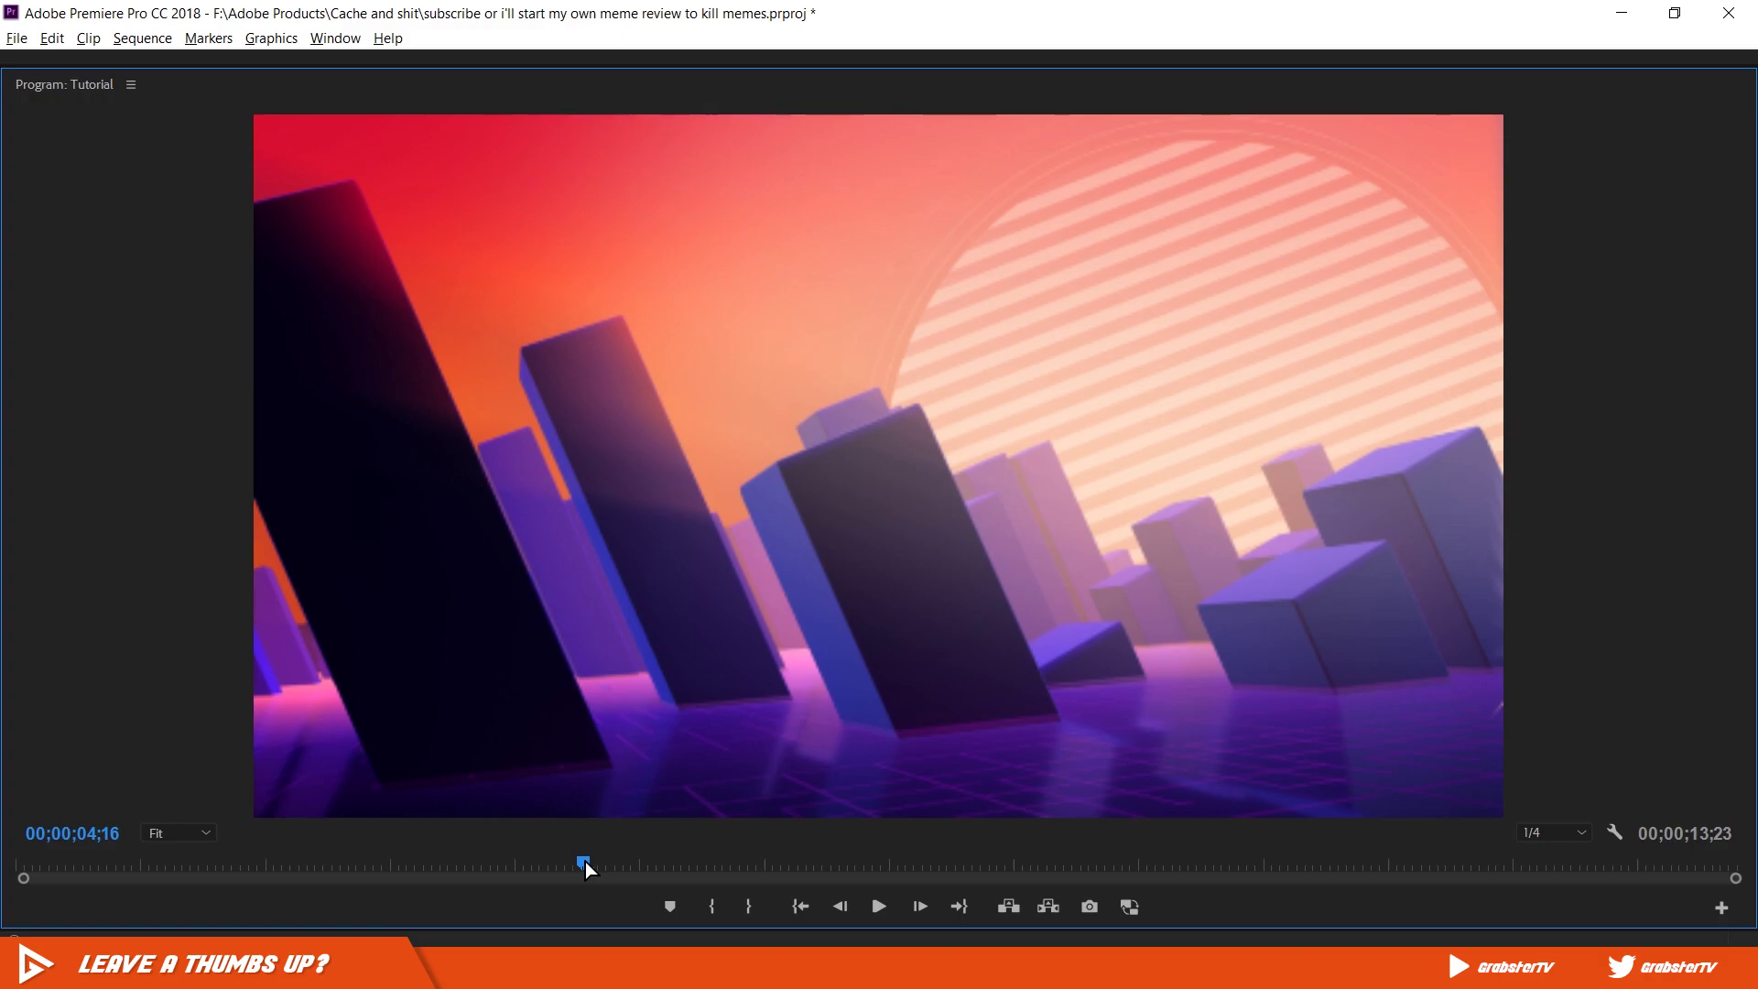